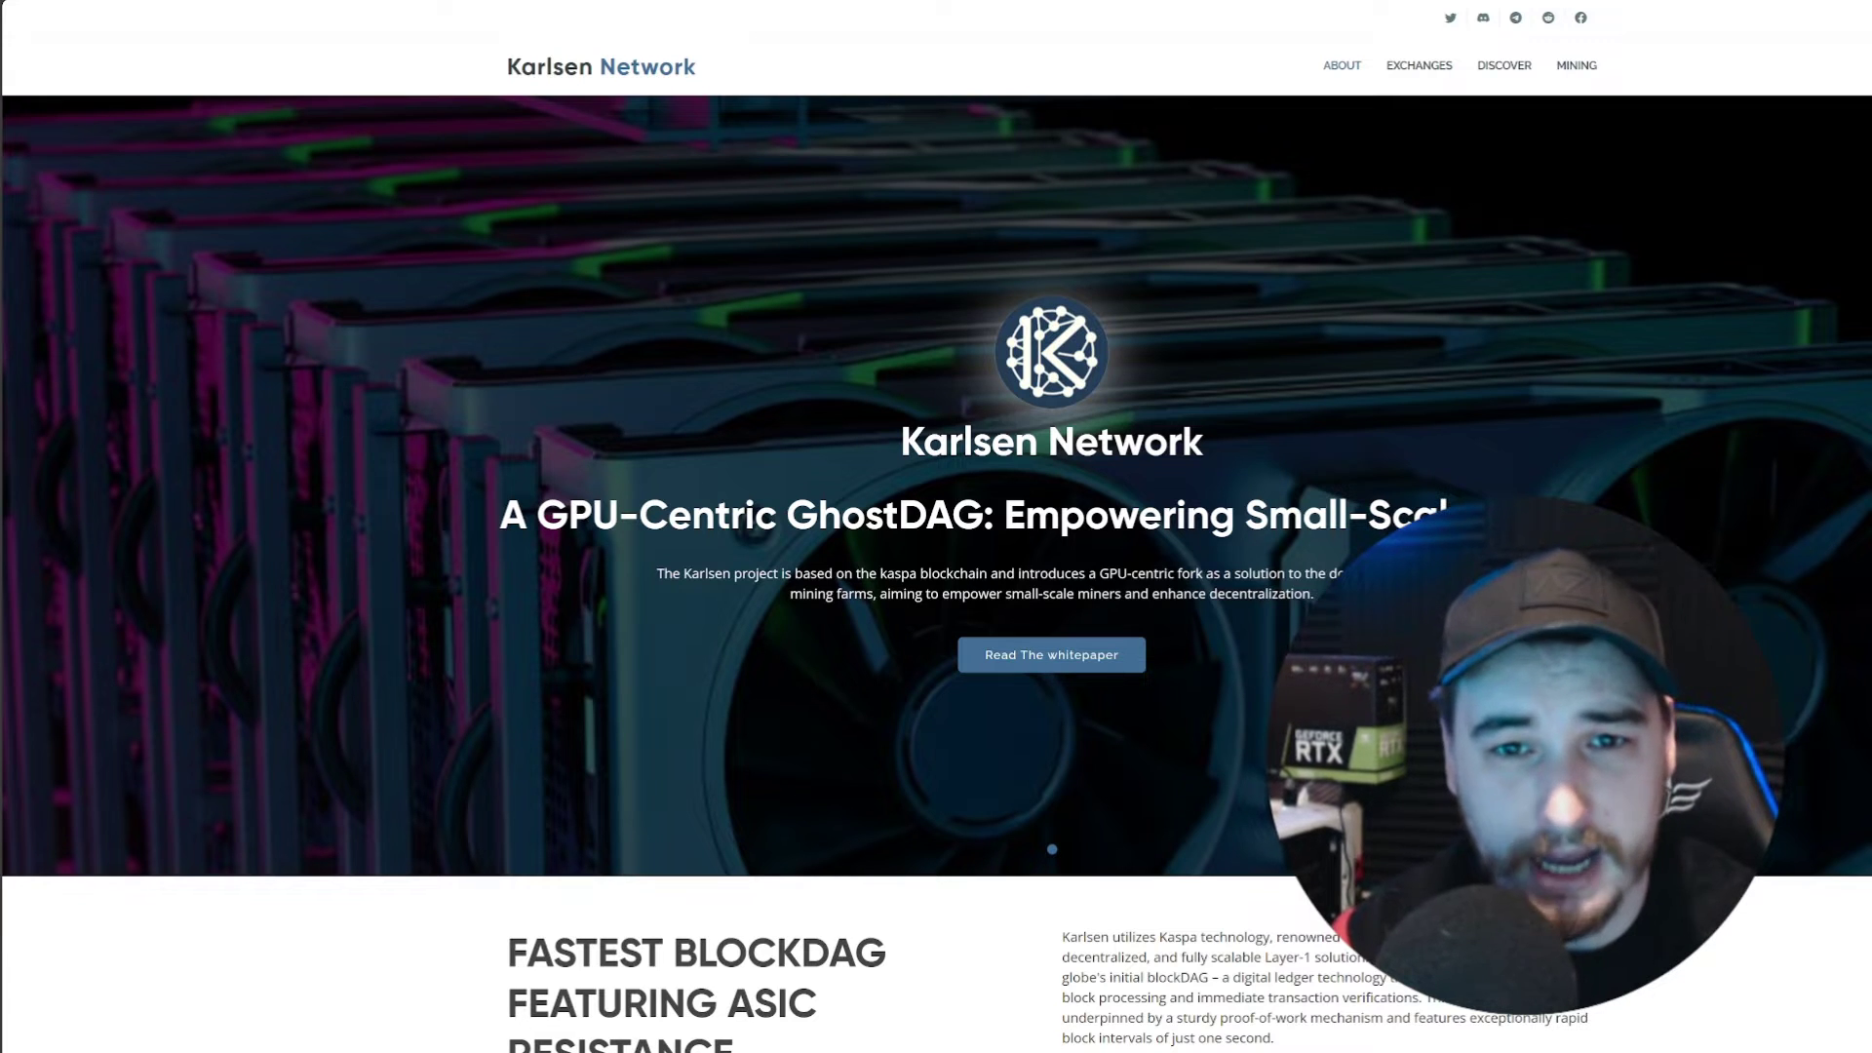
- Minimize the Karlsen node console window
scroll(936, 527, down, 2)
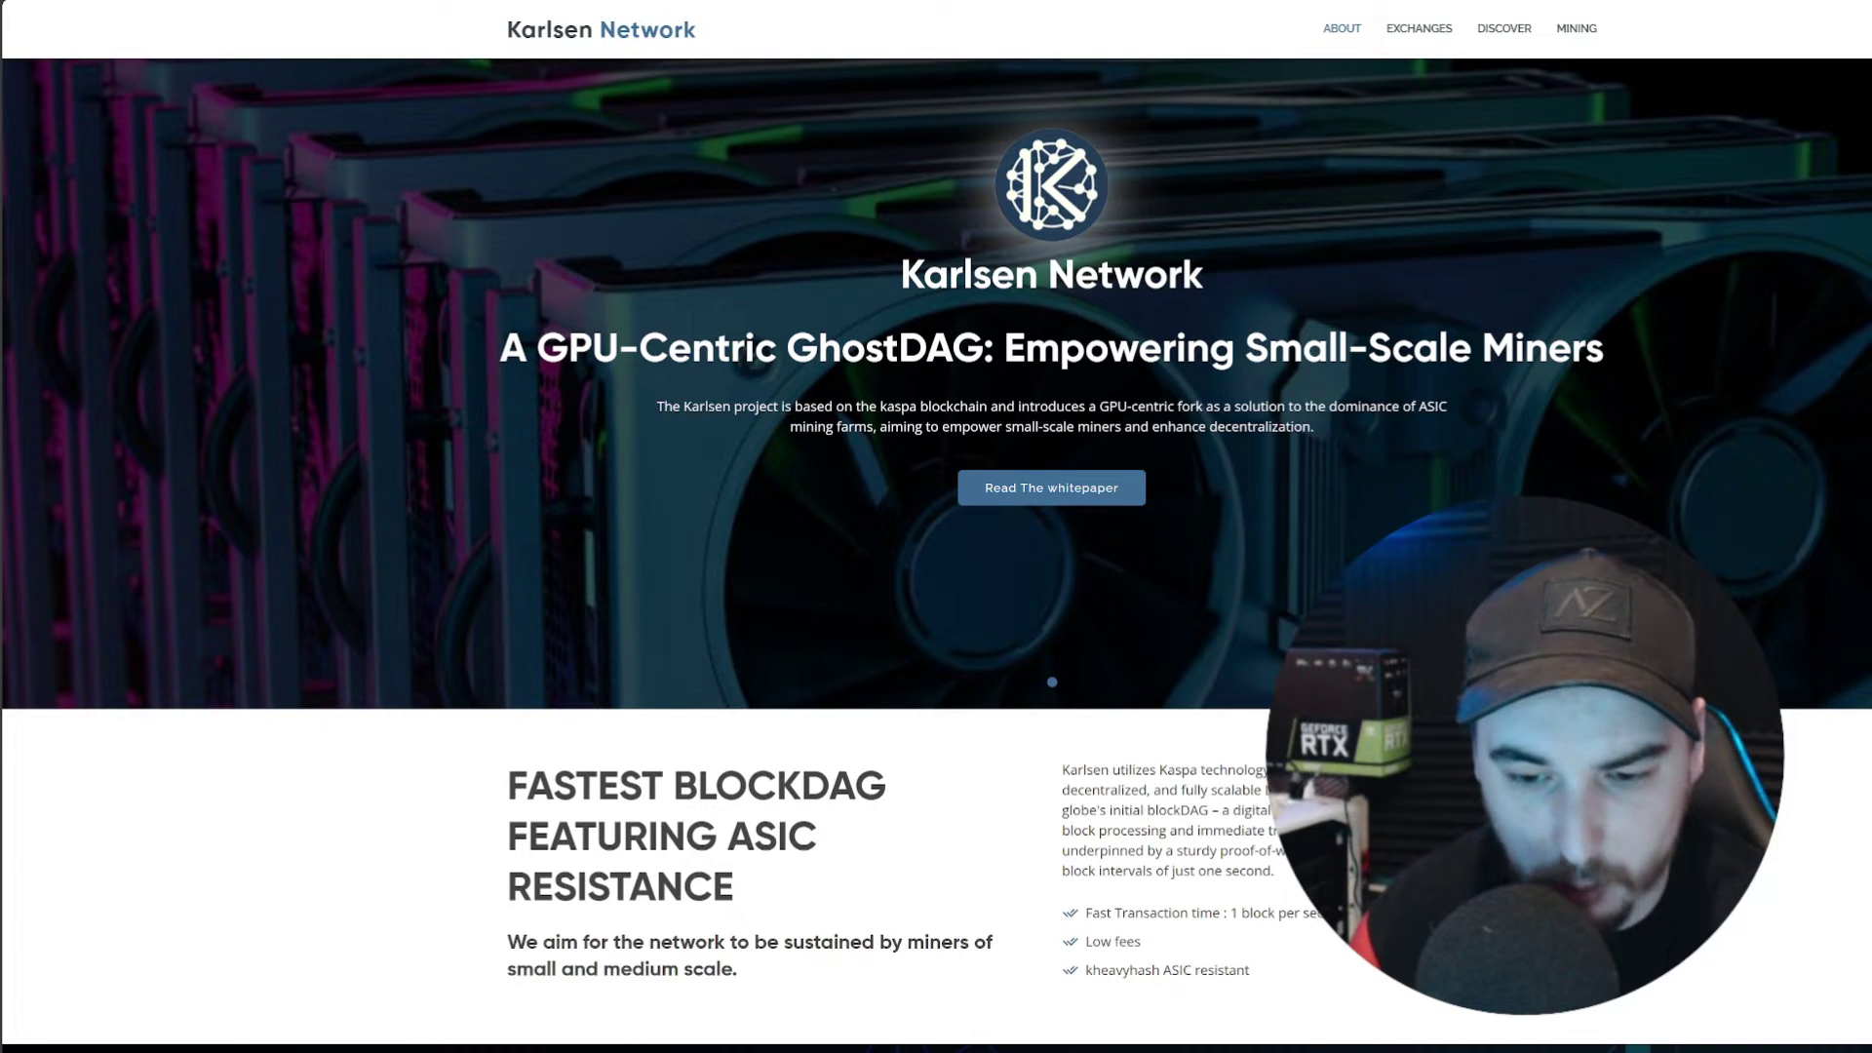
click(1146, 1018)
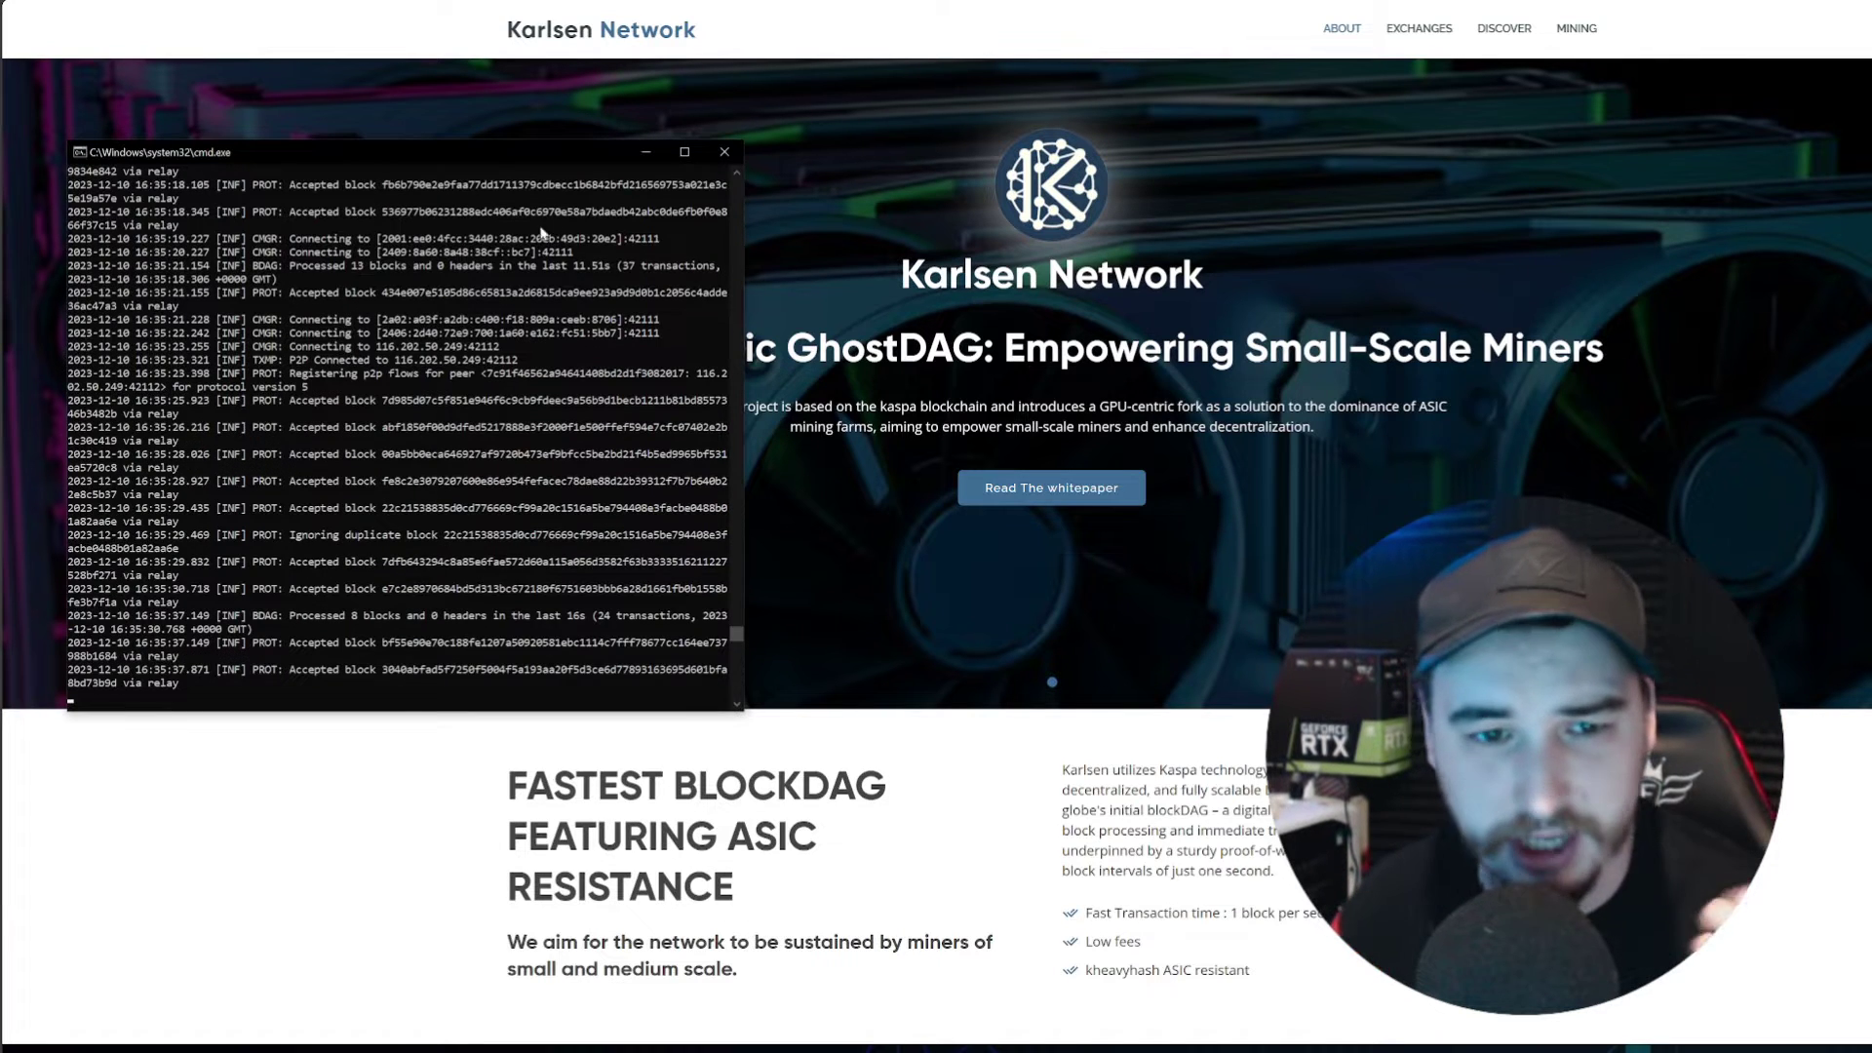
click(629, 155)
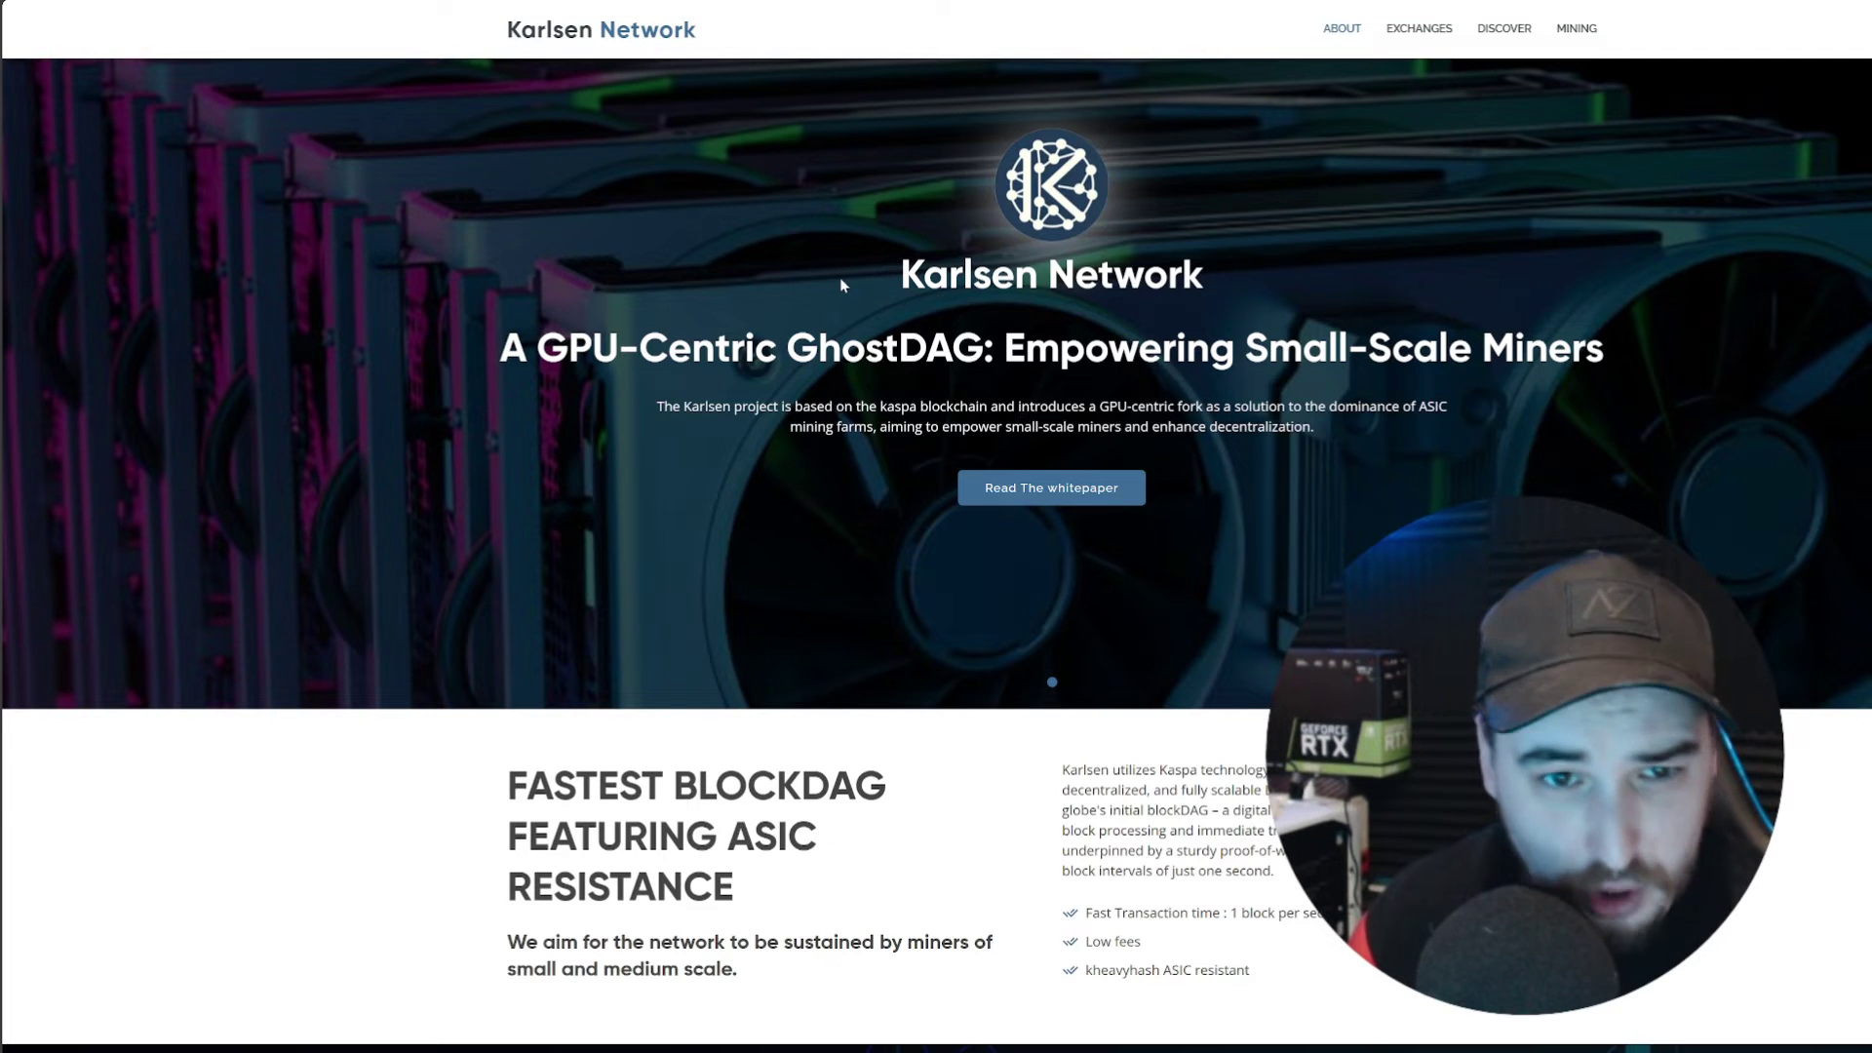
- Launch the Karlsen web wallet from the Karlsen Ecosystem section of the site
scroll(839, 283, down, 10)
scroll(716, 301, up, 2)
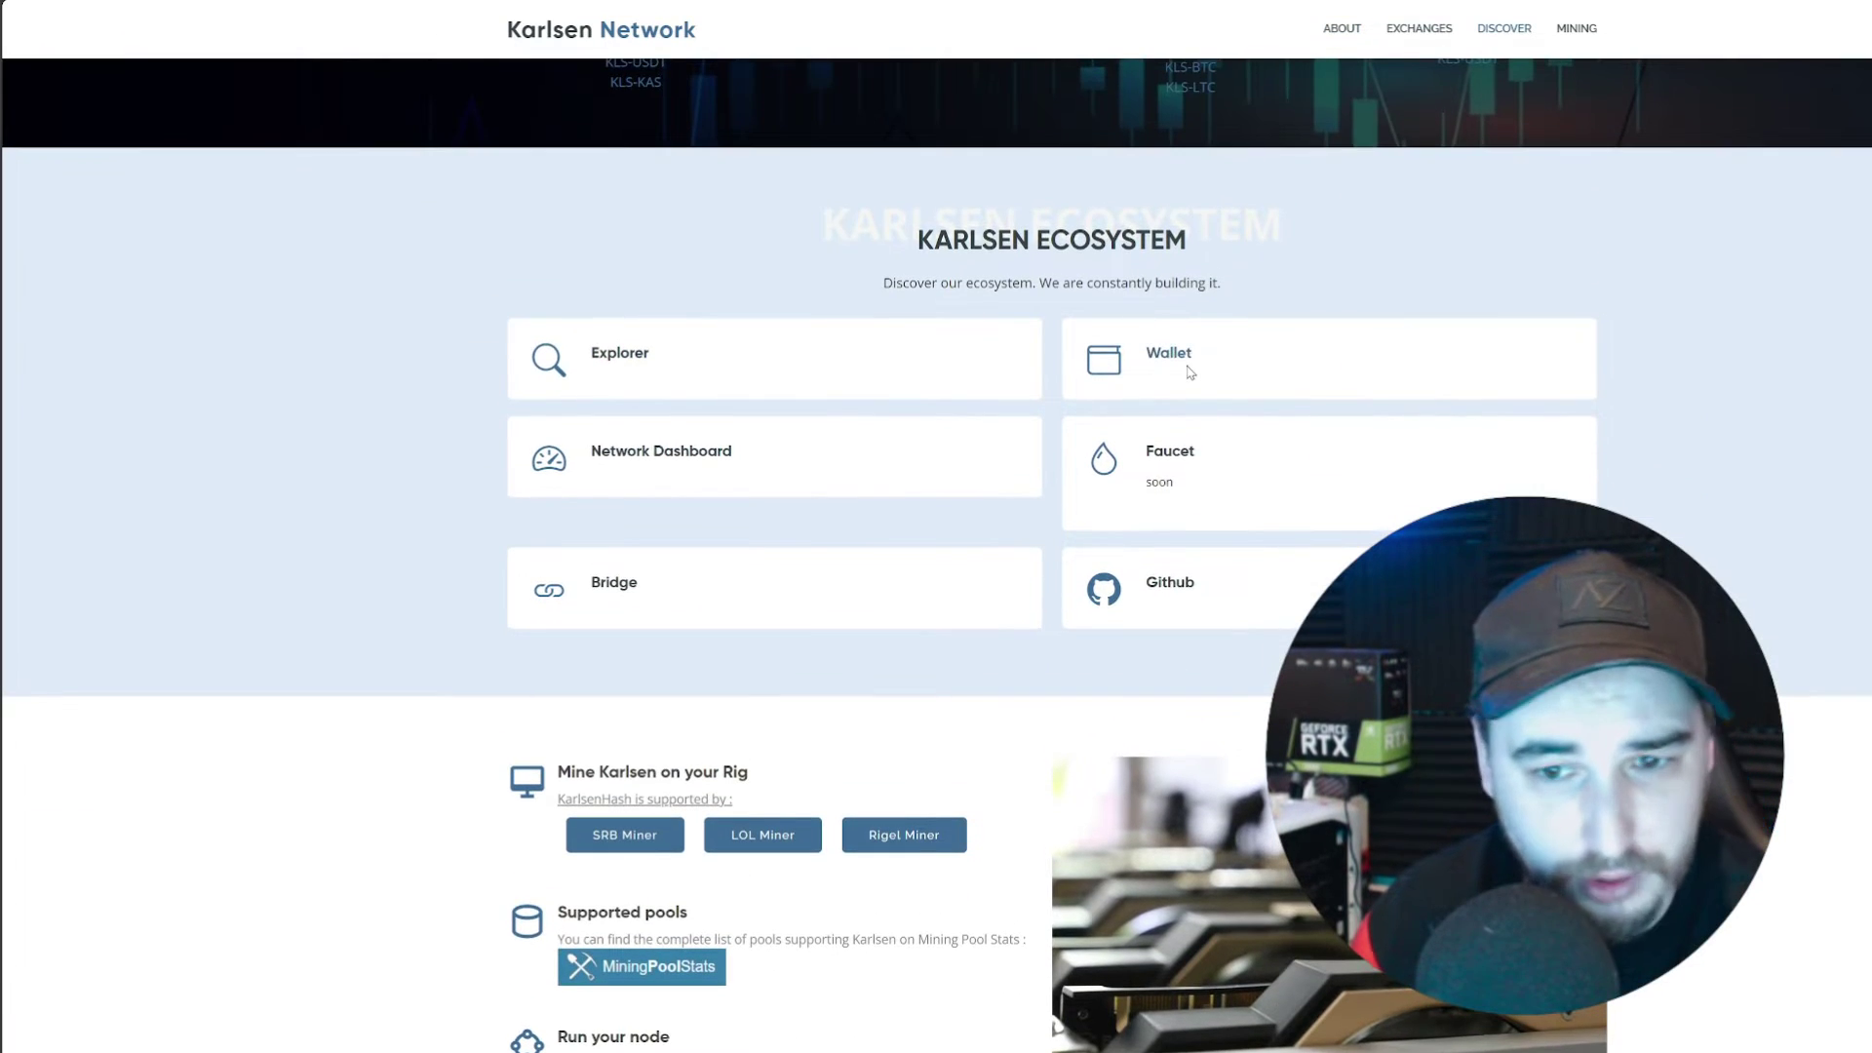
click(1183, 369)
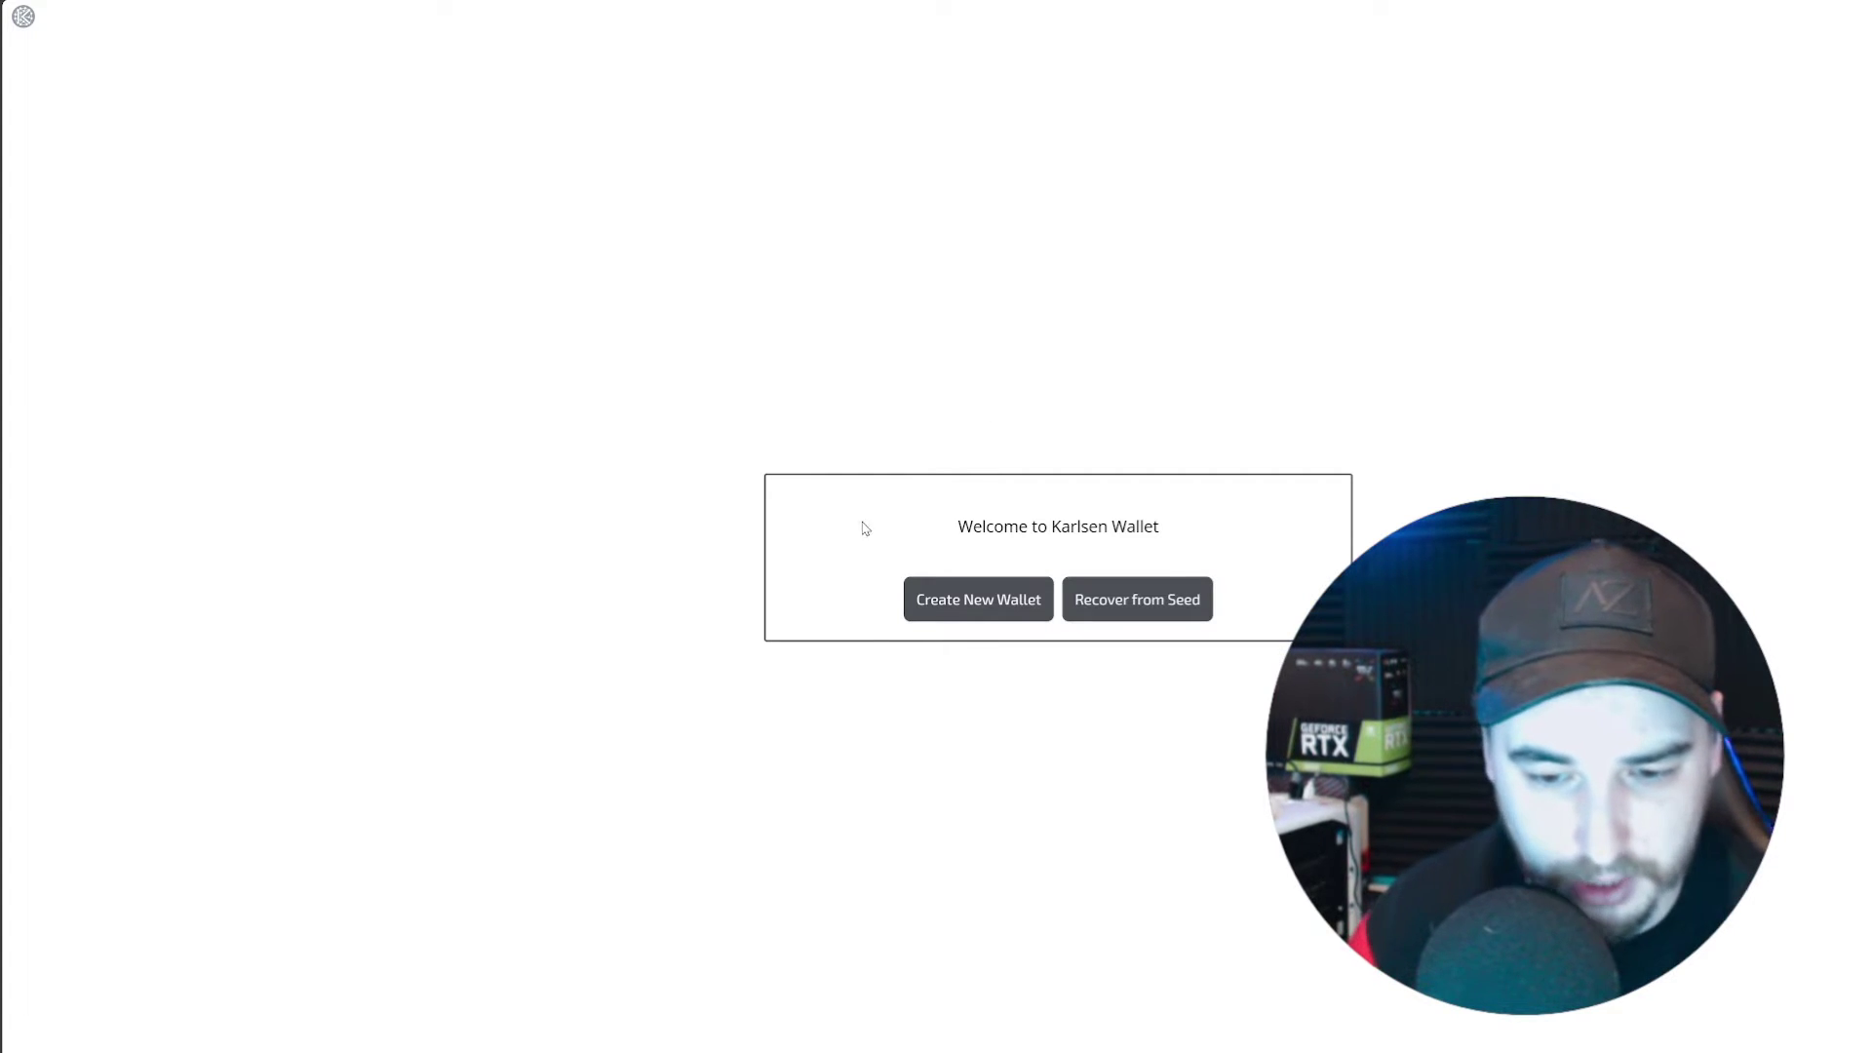
- Create a new wallet, entering and confirming a password
click(988, 611)
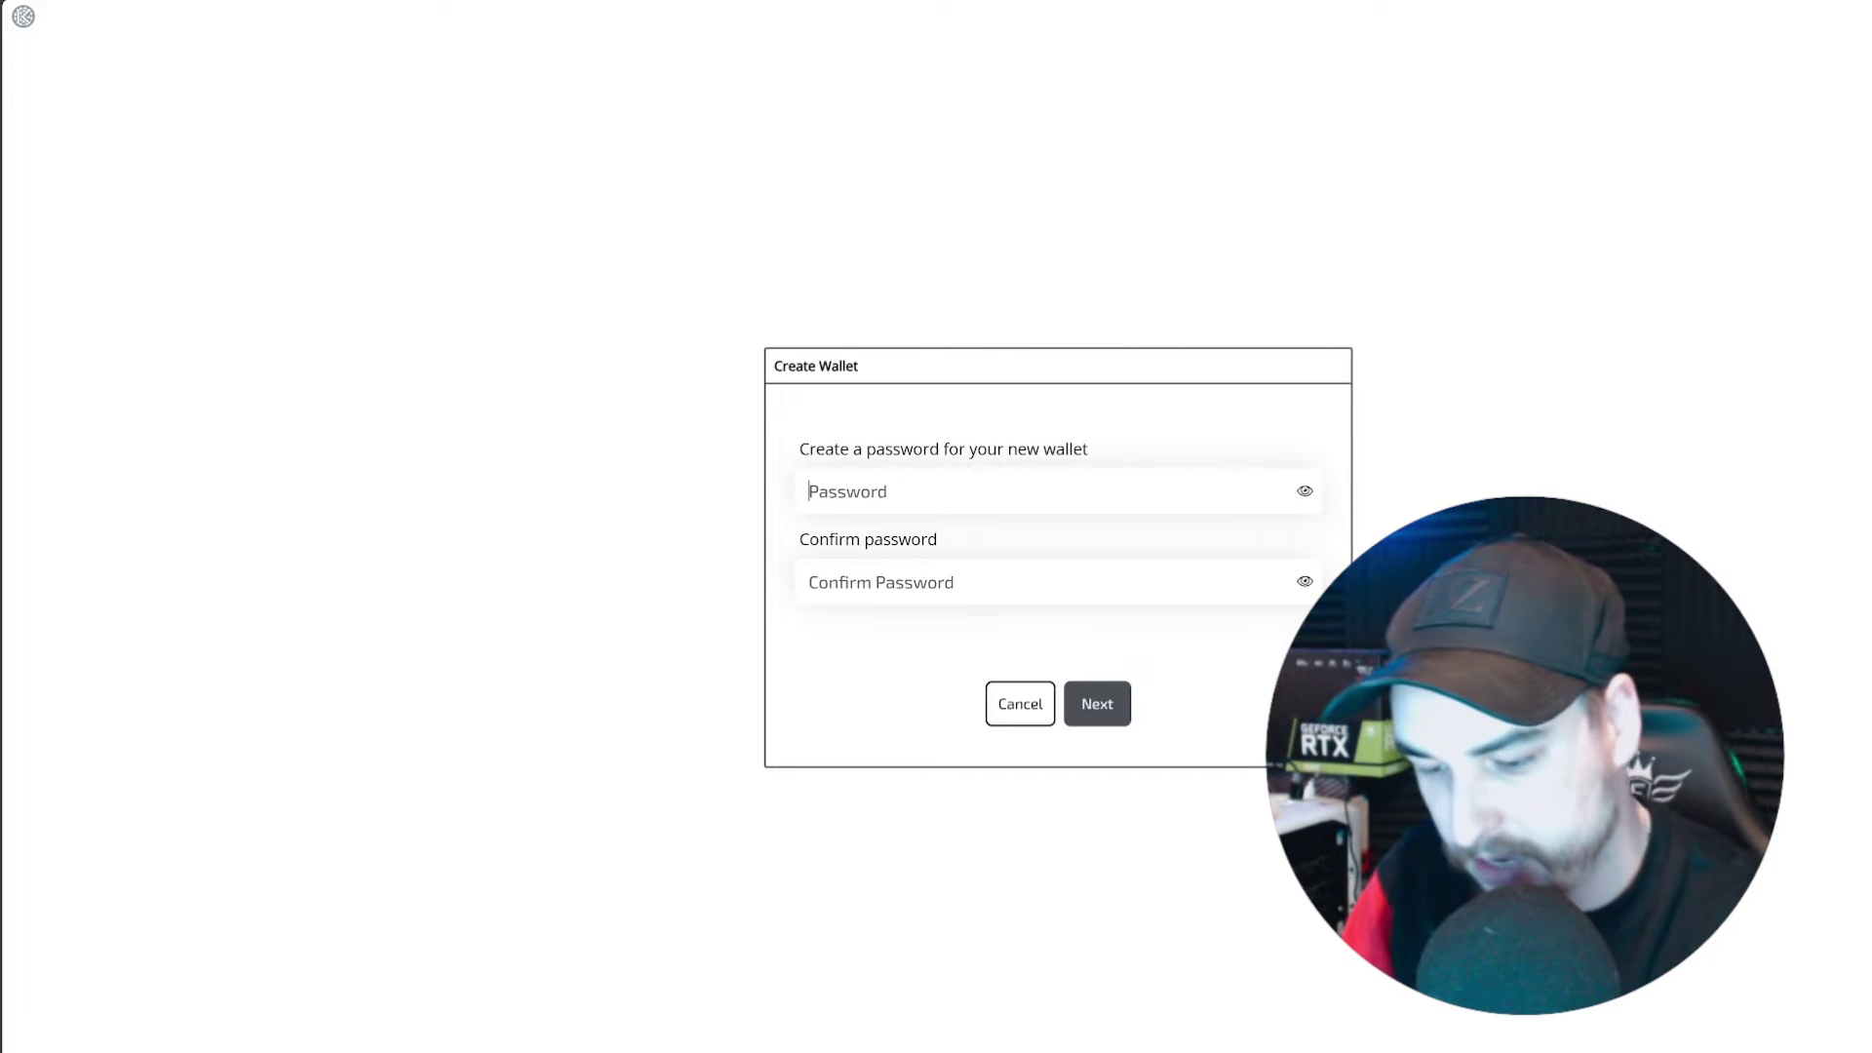
text(****)
key(BackSpace)
key(BackSpace)
key(BackSpace)
key(BackSpace)
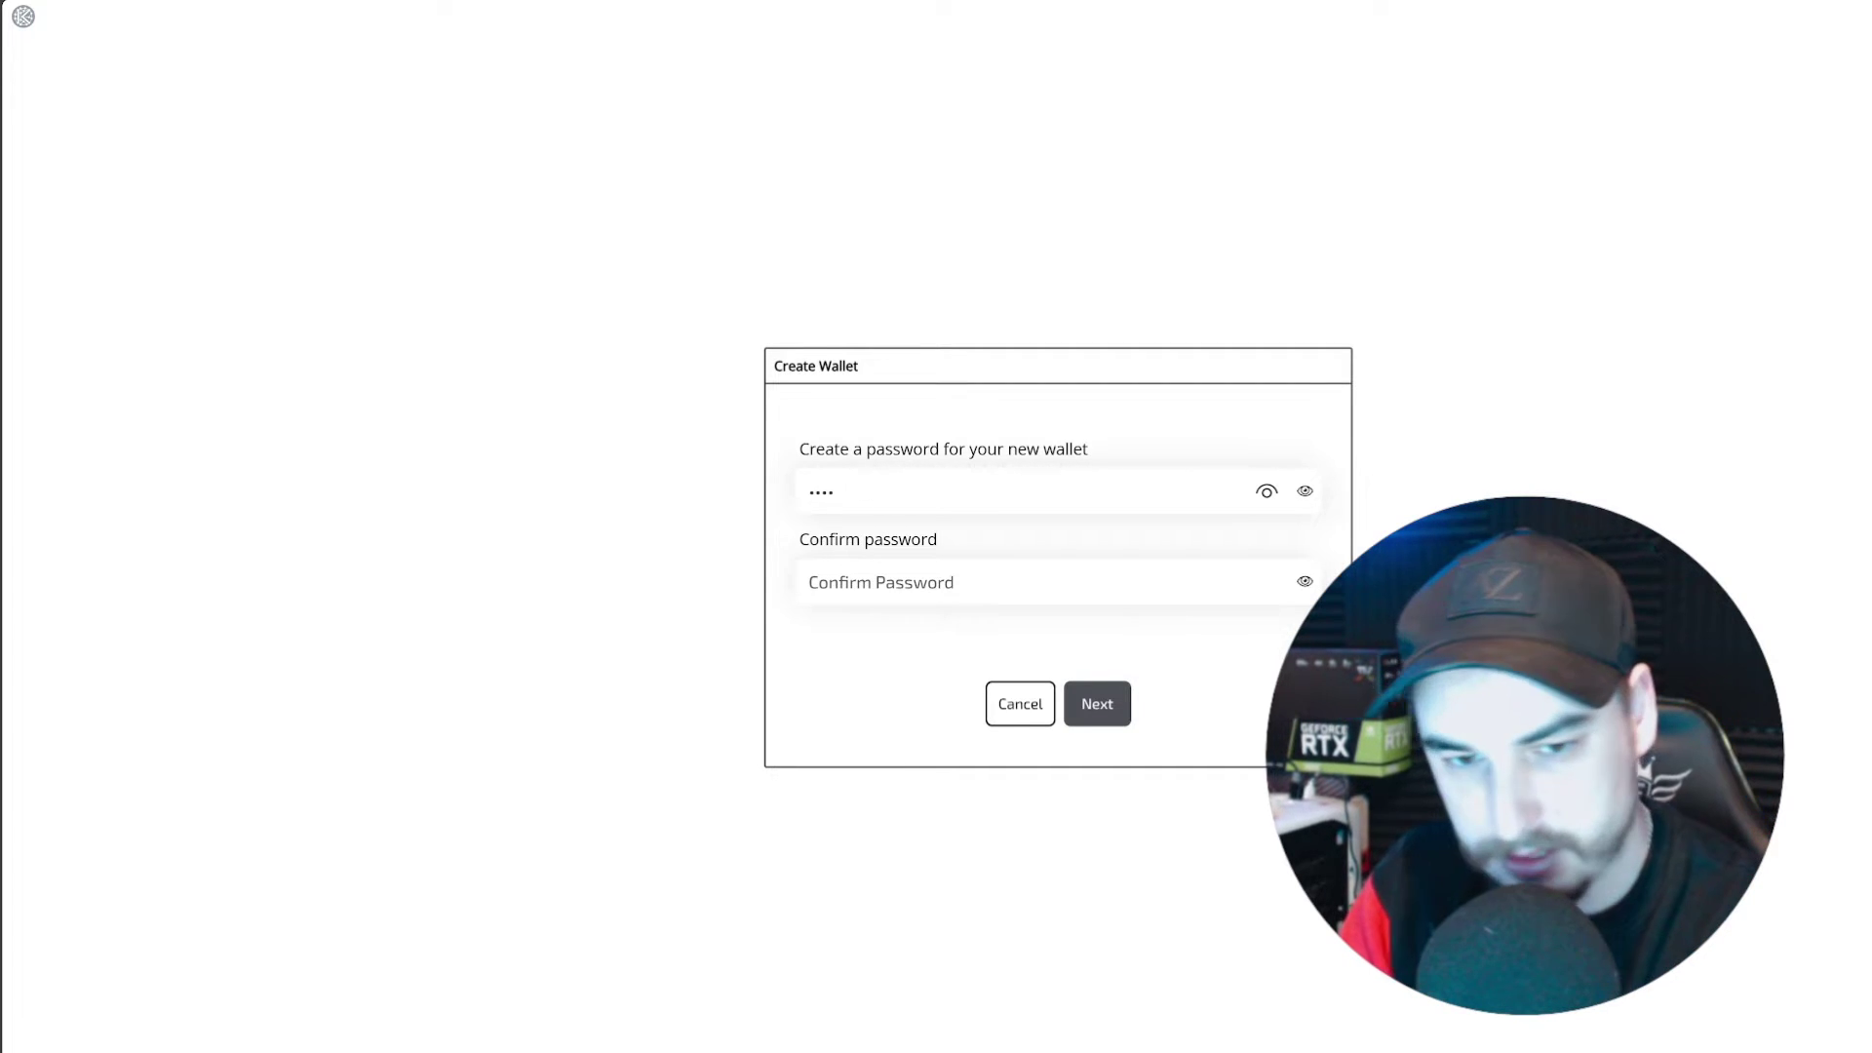
text(***************)
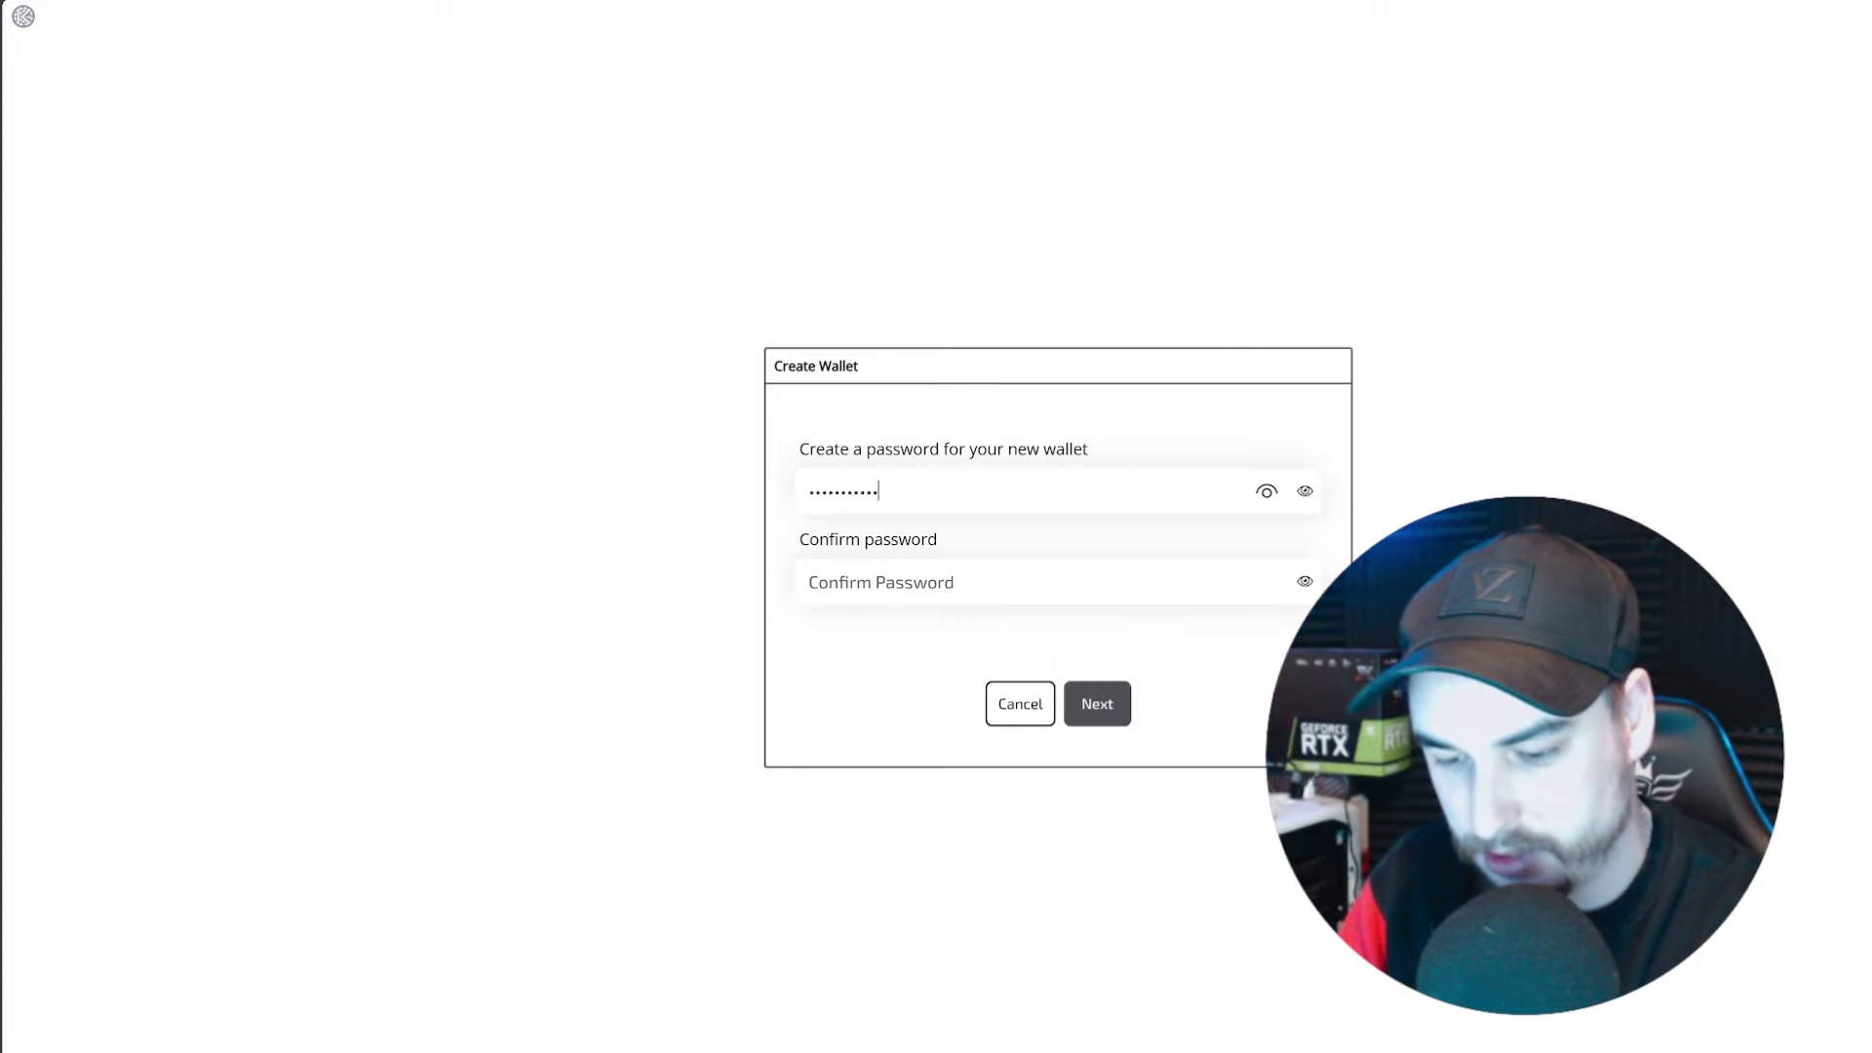
key(Tab)
text(************)
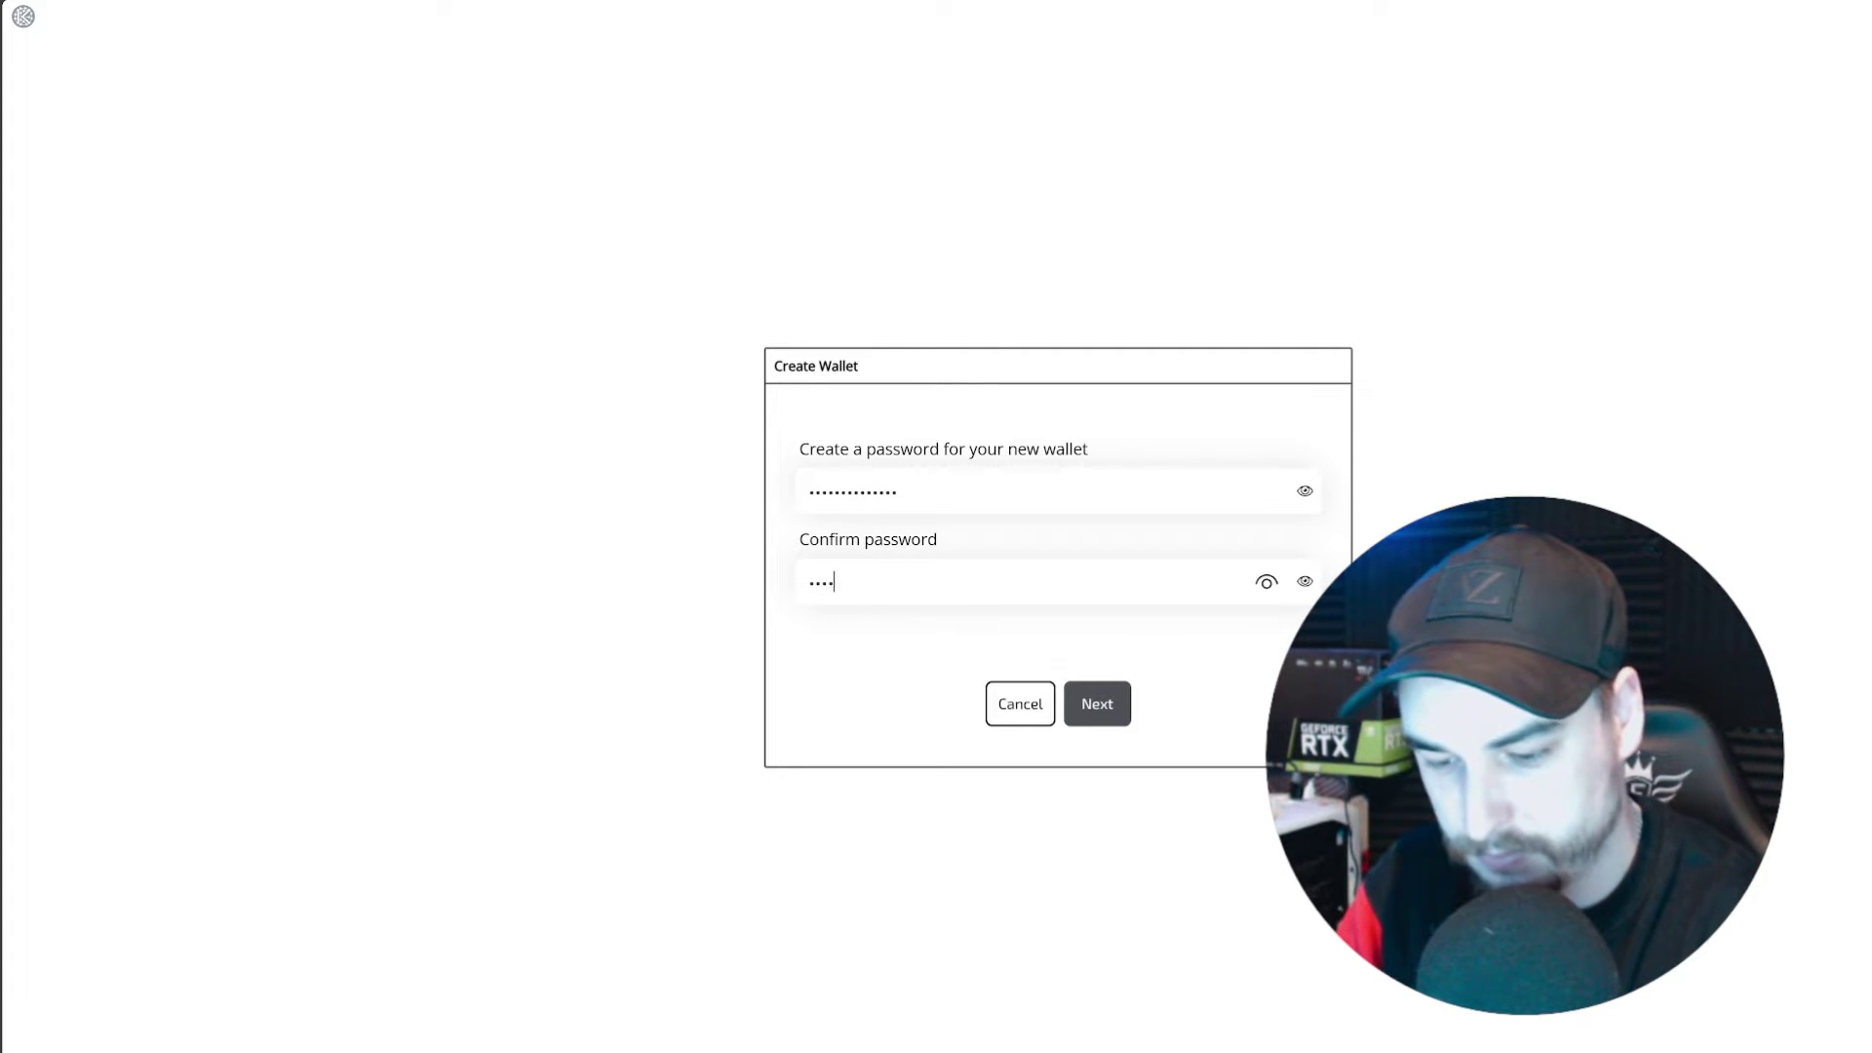
text(**)
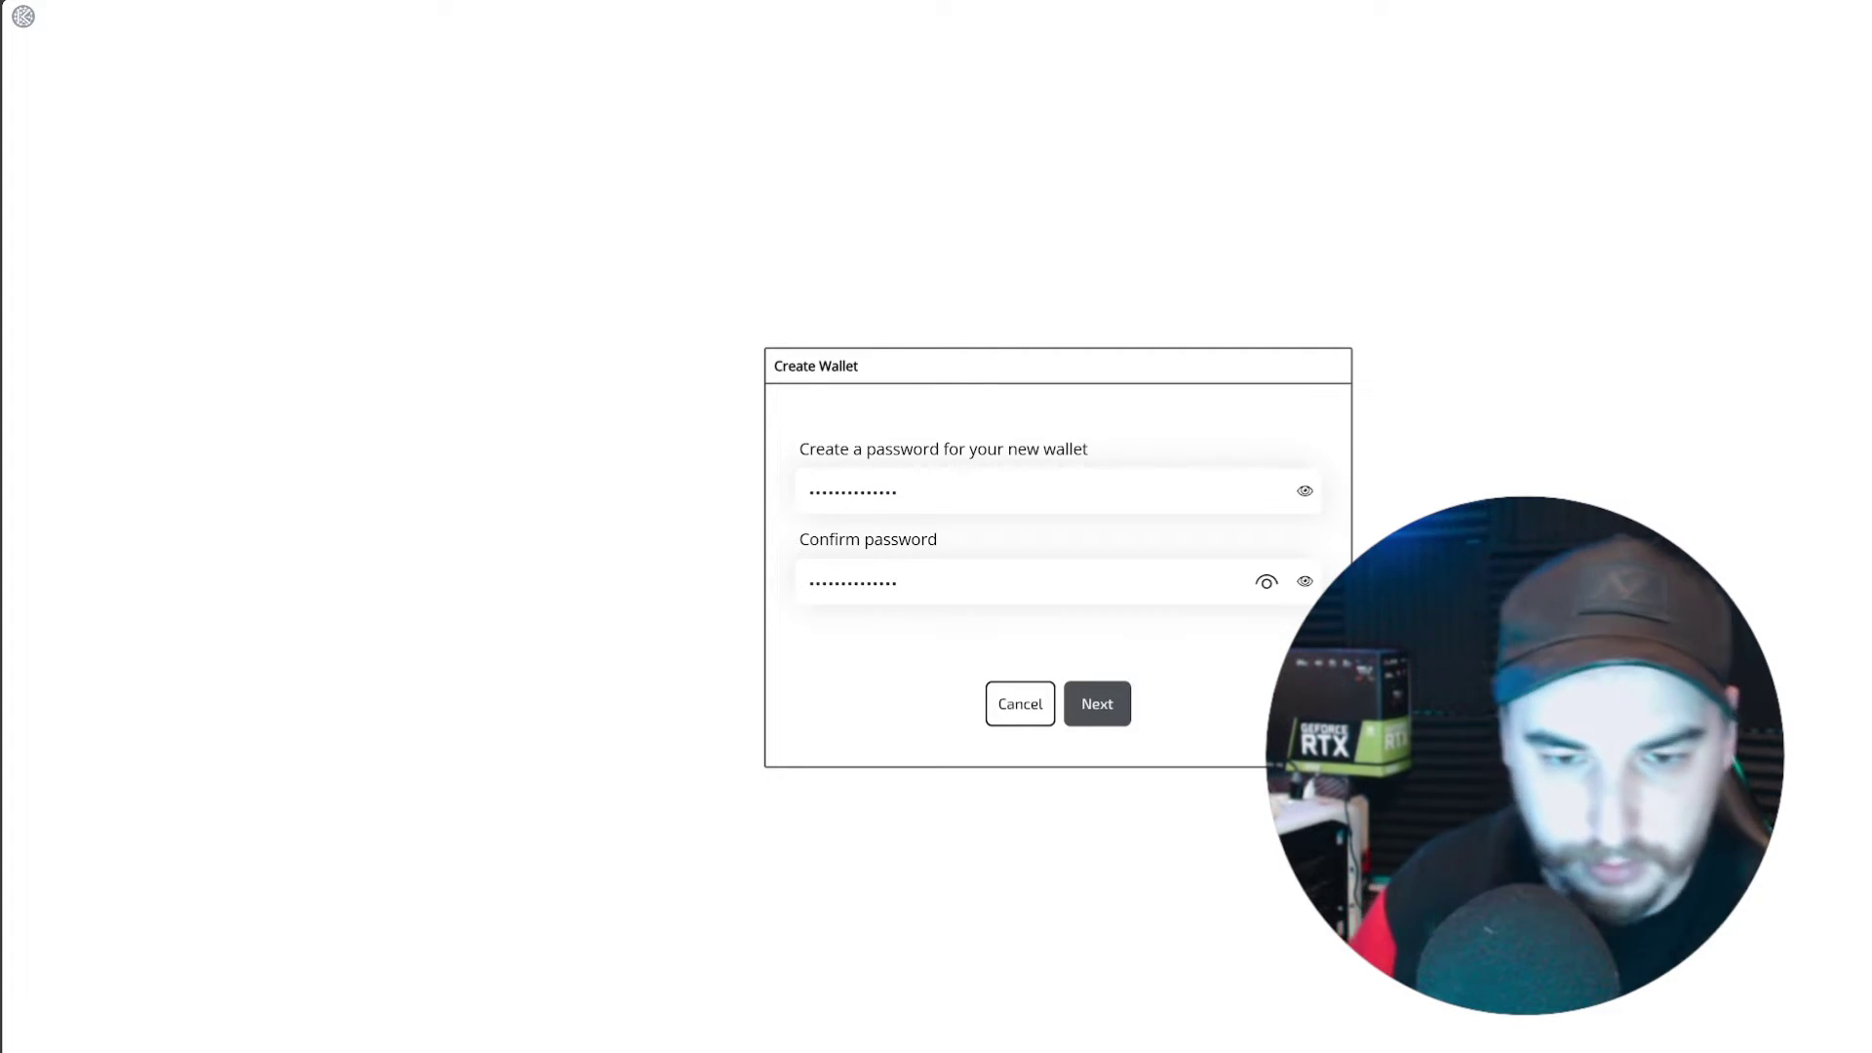
click(1113, 723)
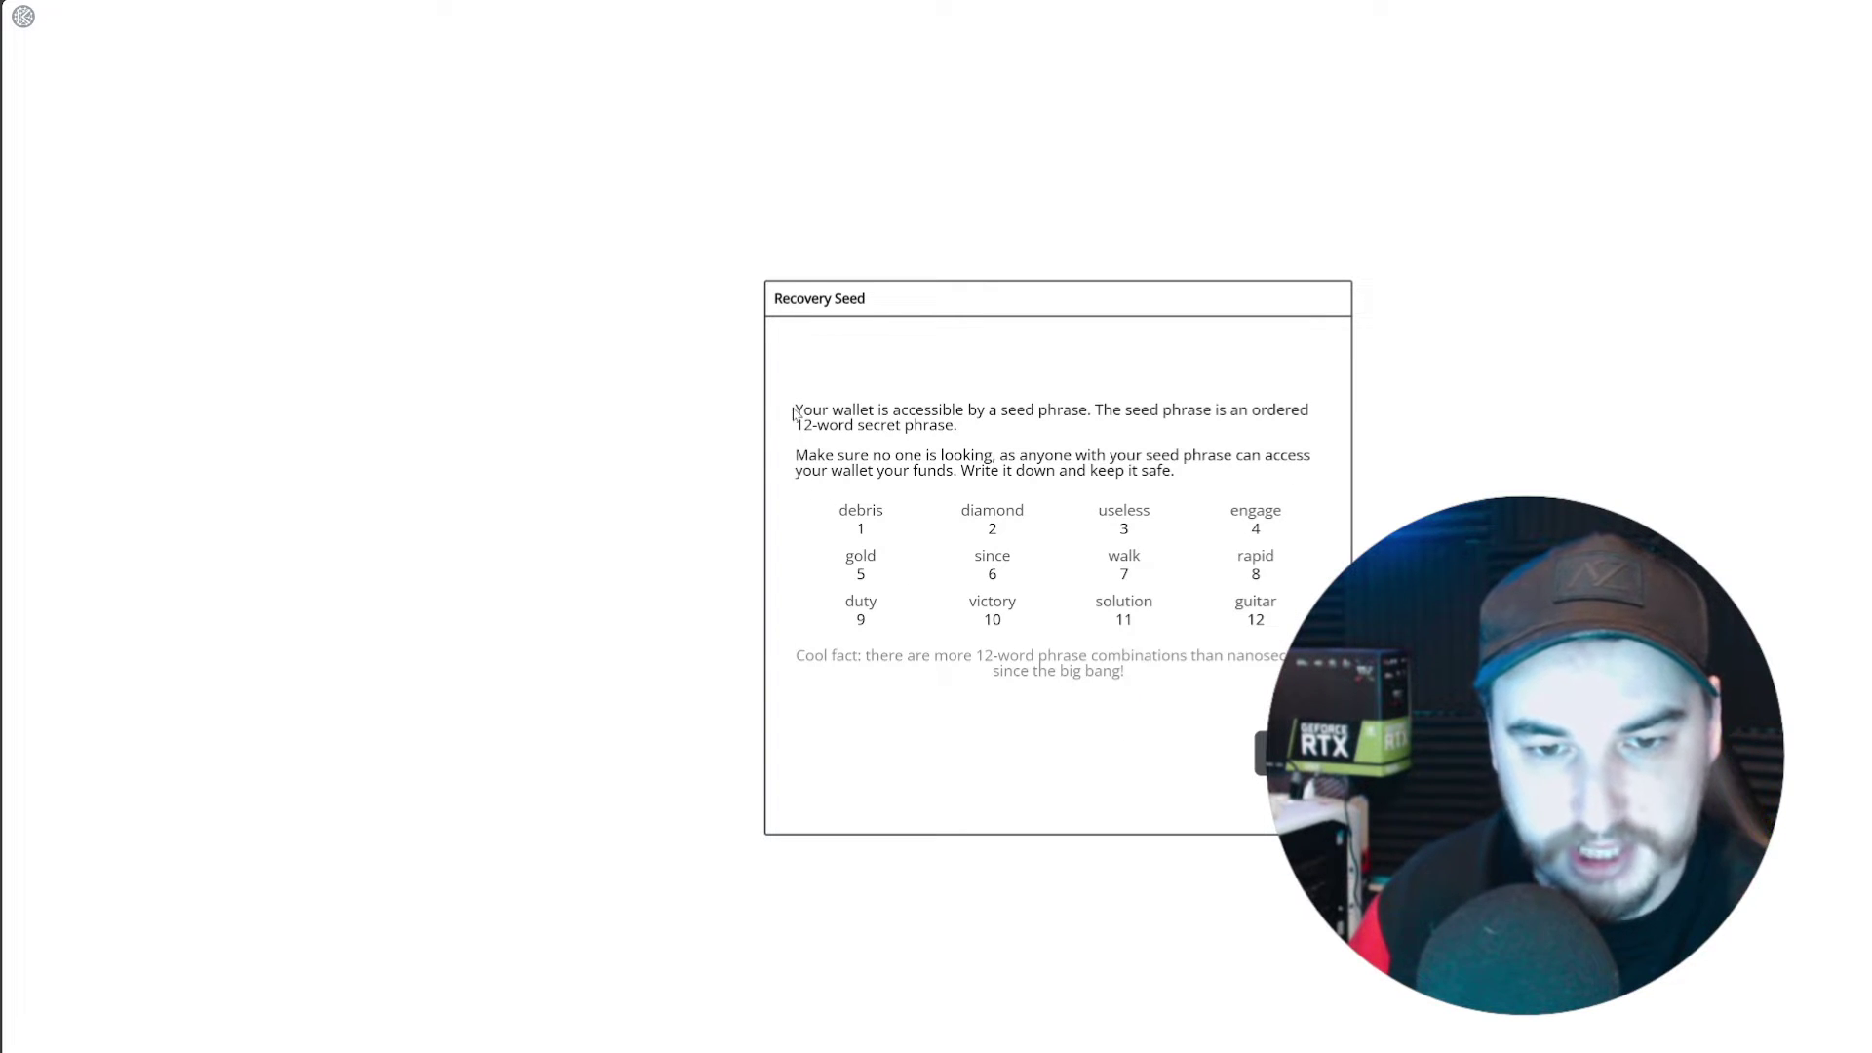
- Select the whole 12-word recovery seed text
drag(793, 413, 843, 413)
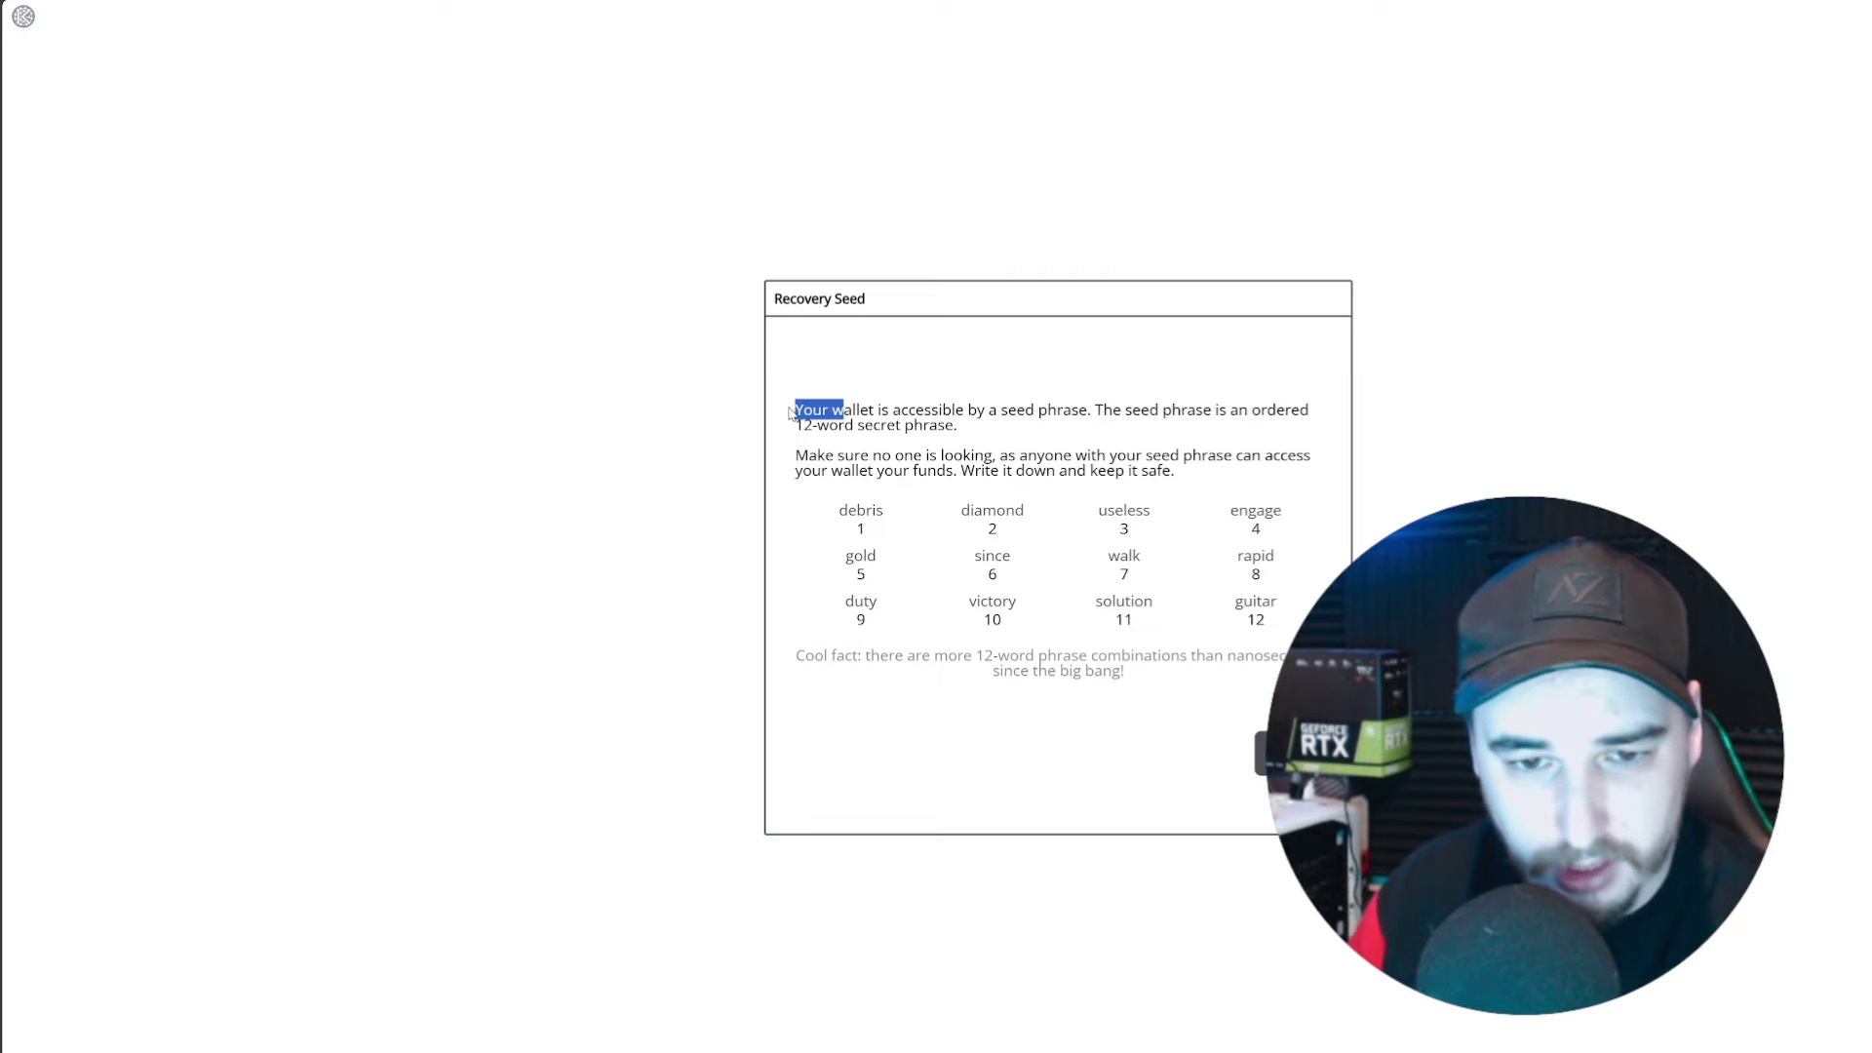
click(844, 496)
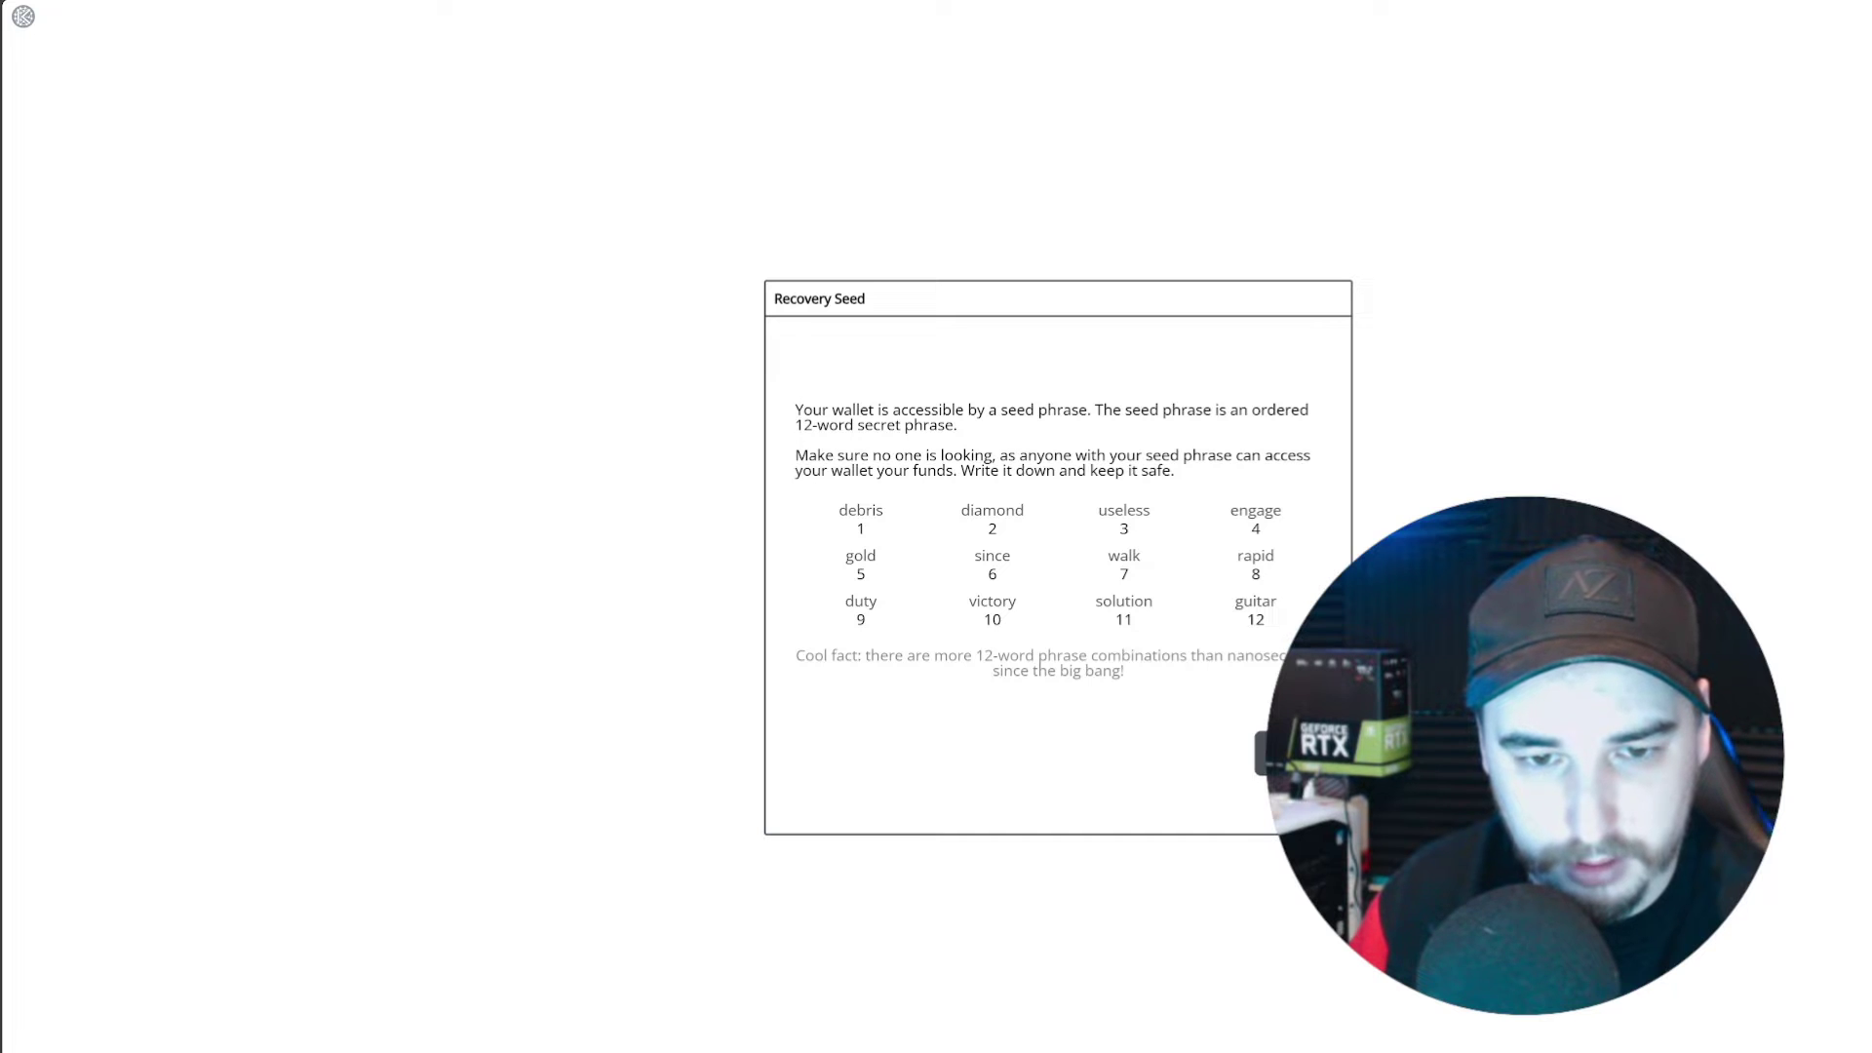
drag(797, 408, 1235, 704)
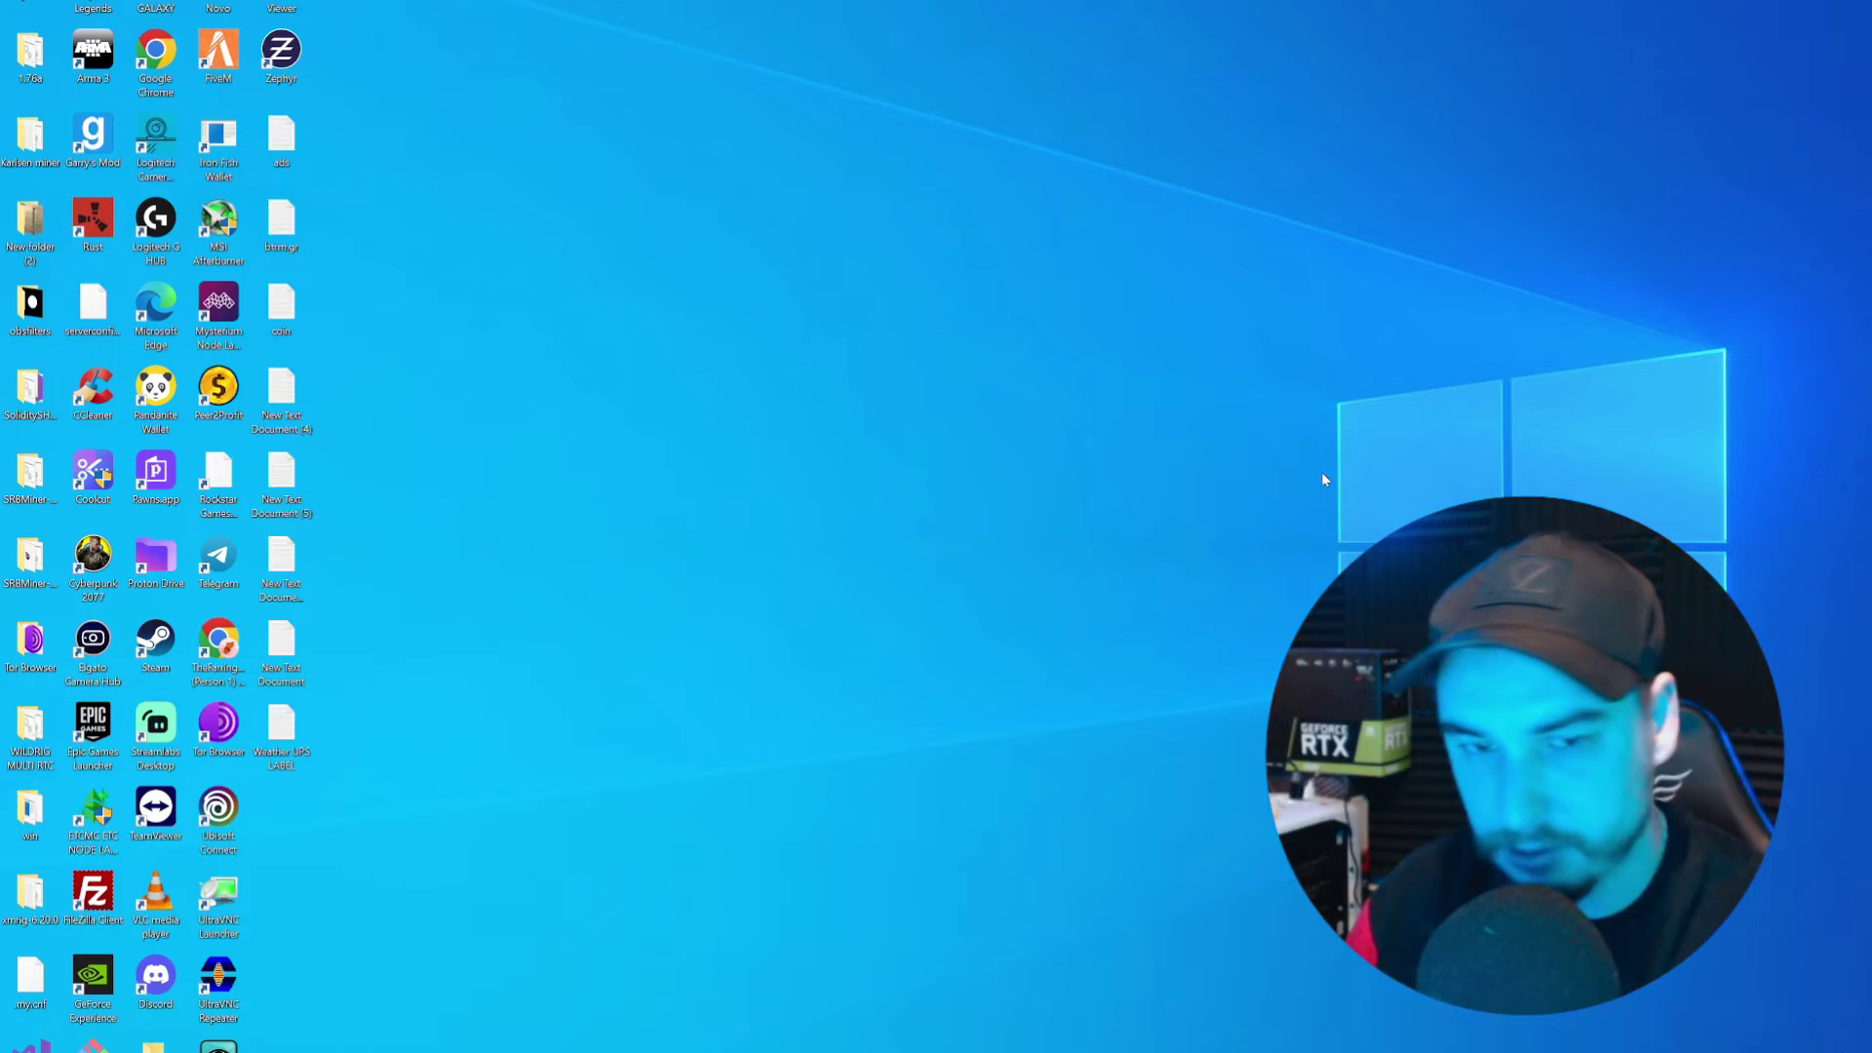
- Create a new desktop text document named 'karlsen seed'
right_click(1128, 403)
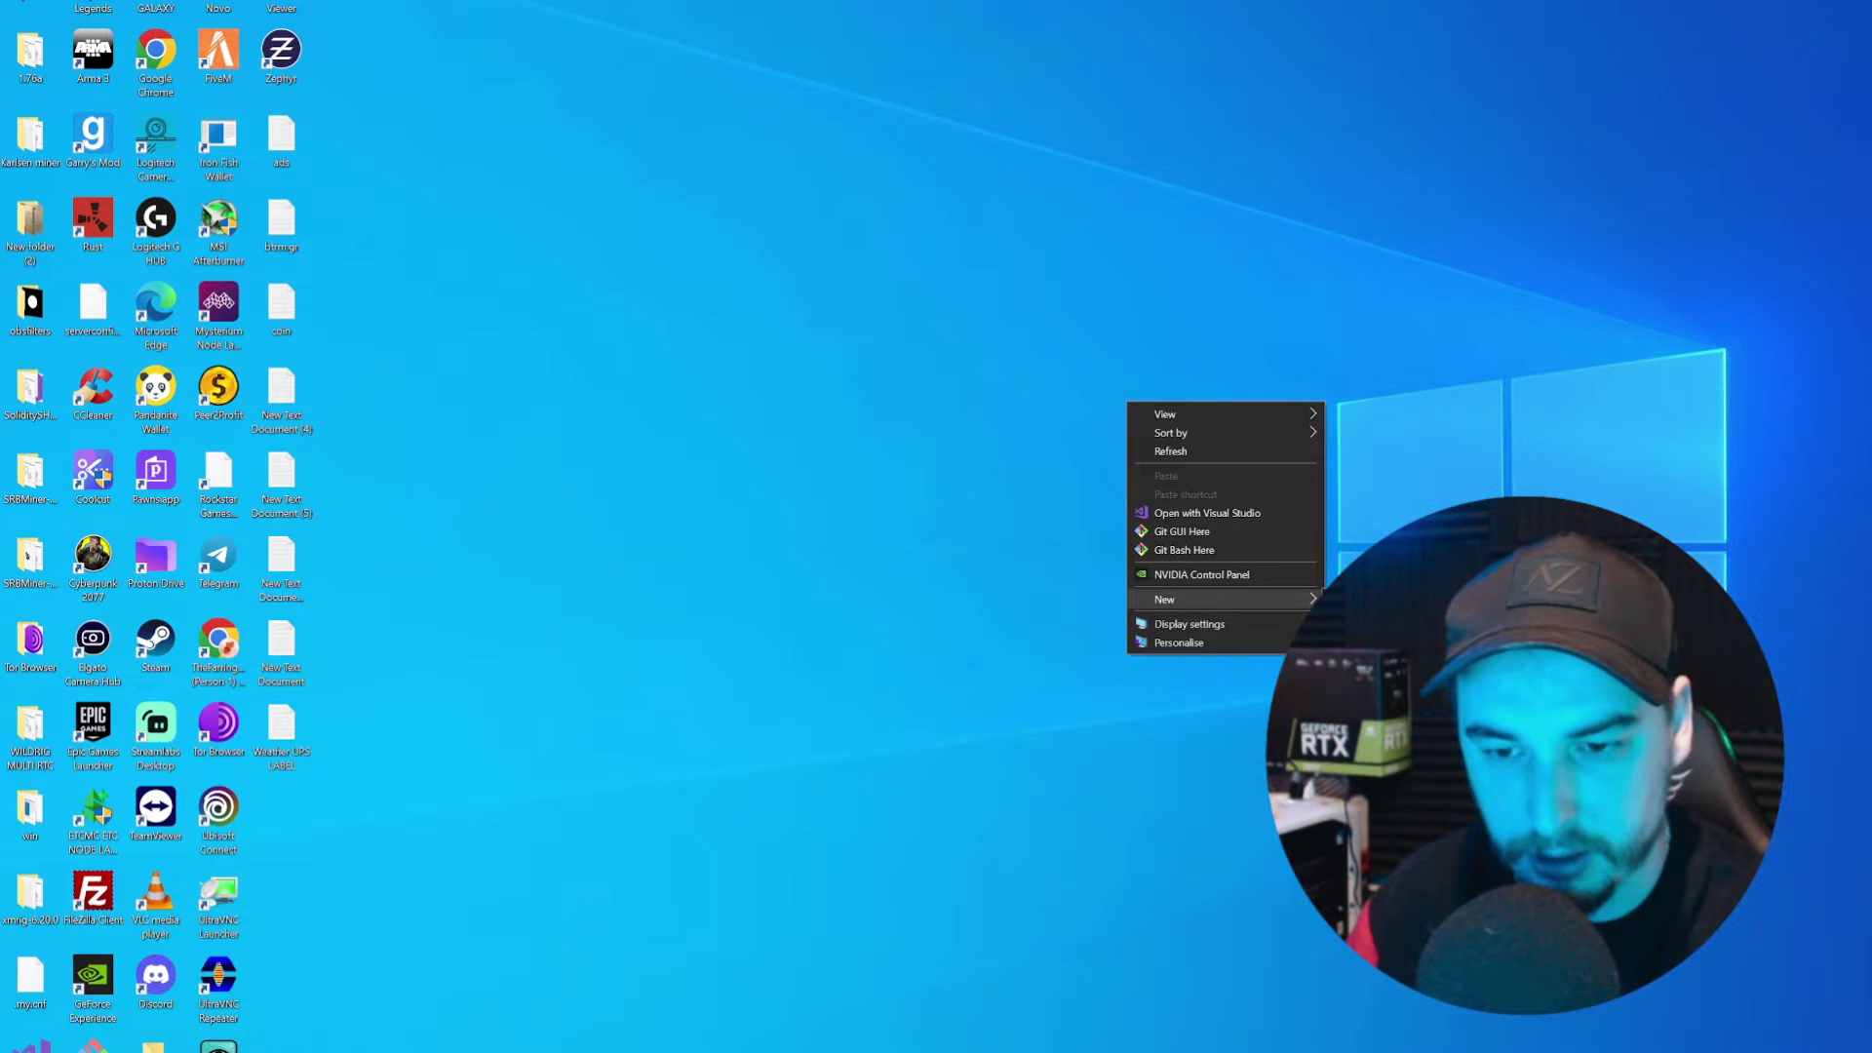
click(1424, 848)
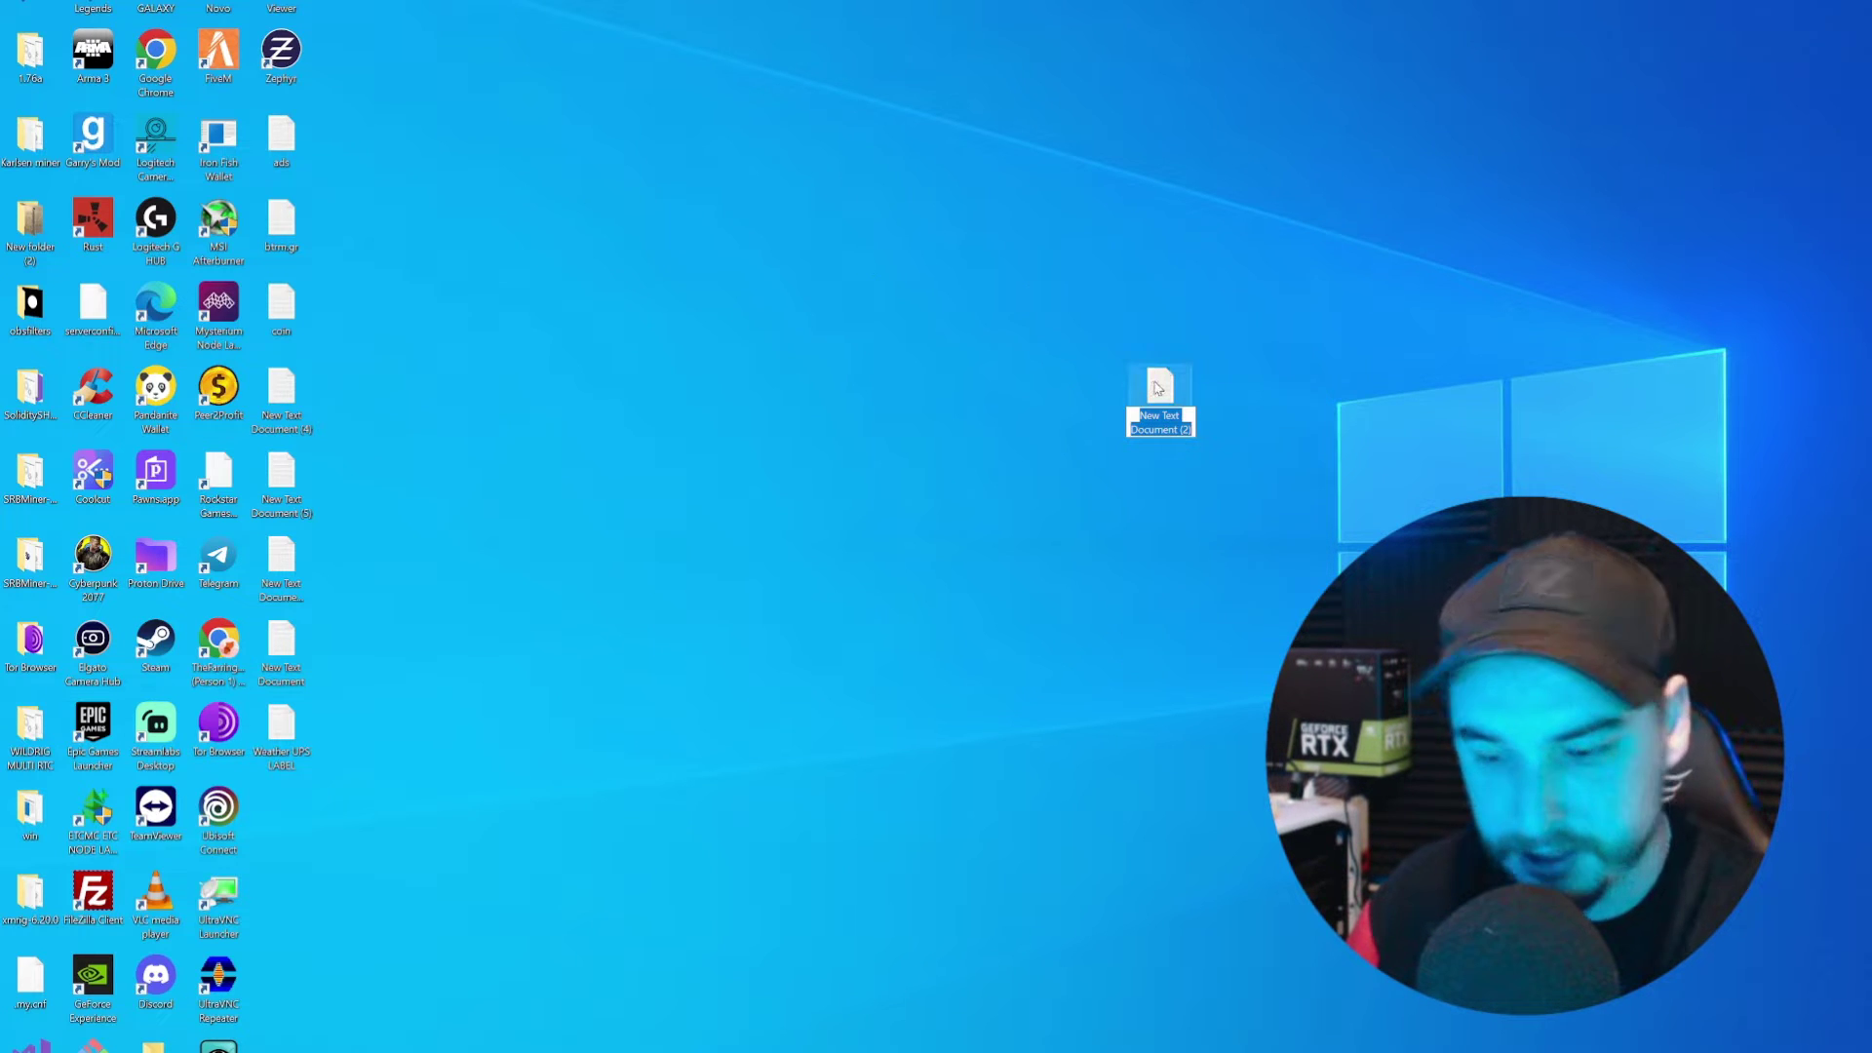
text(karl)
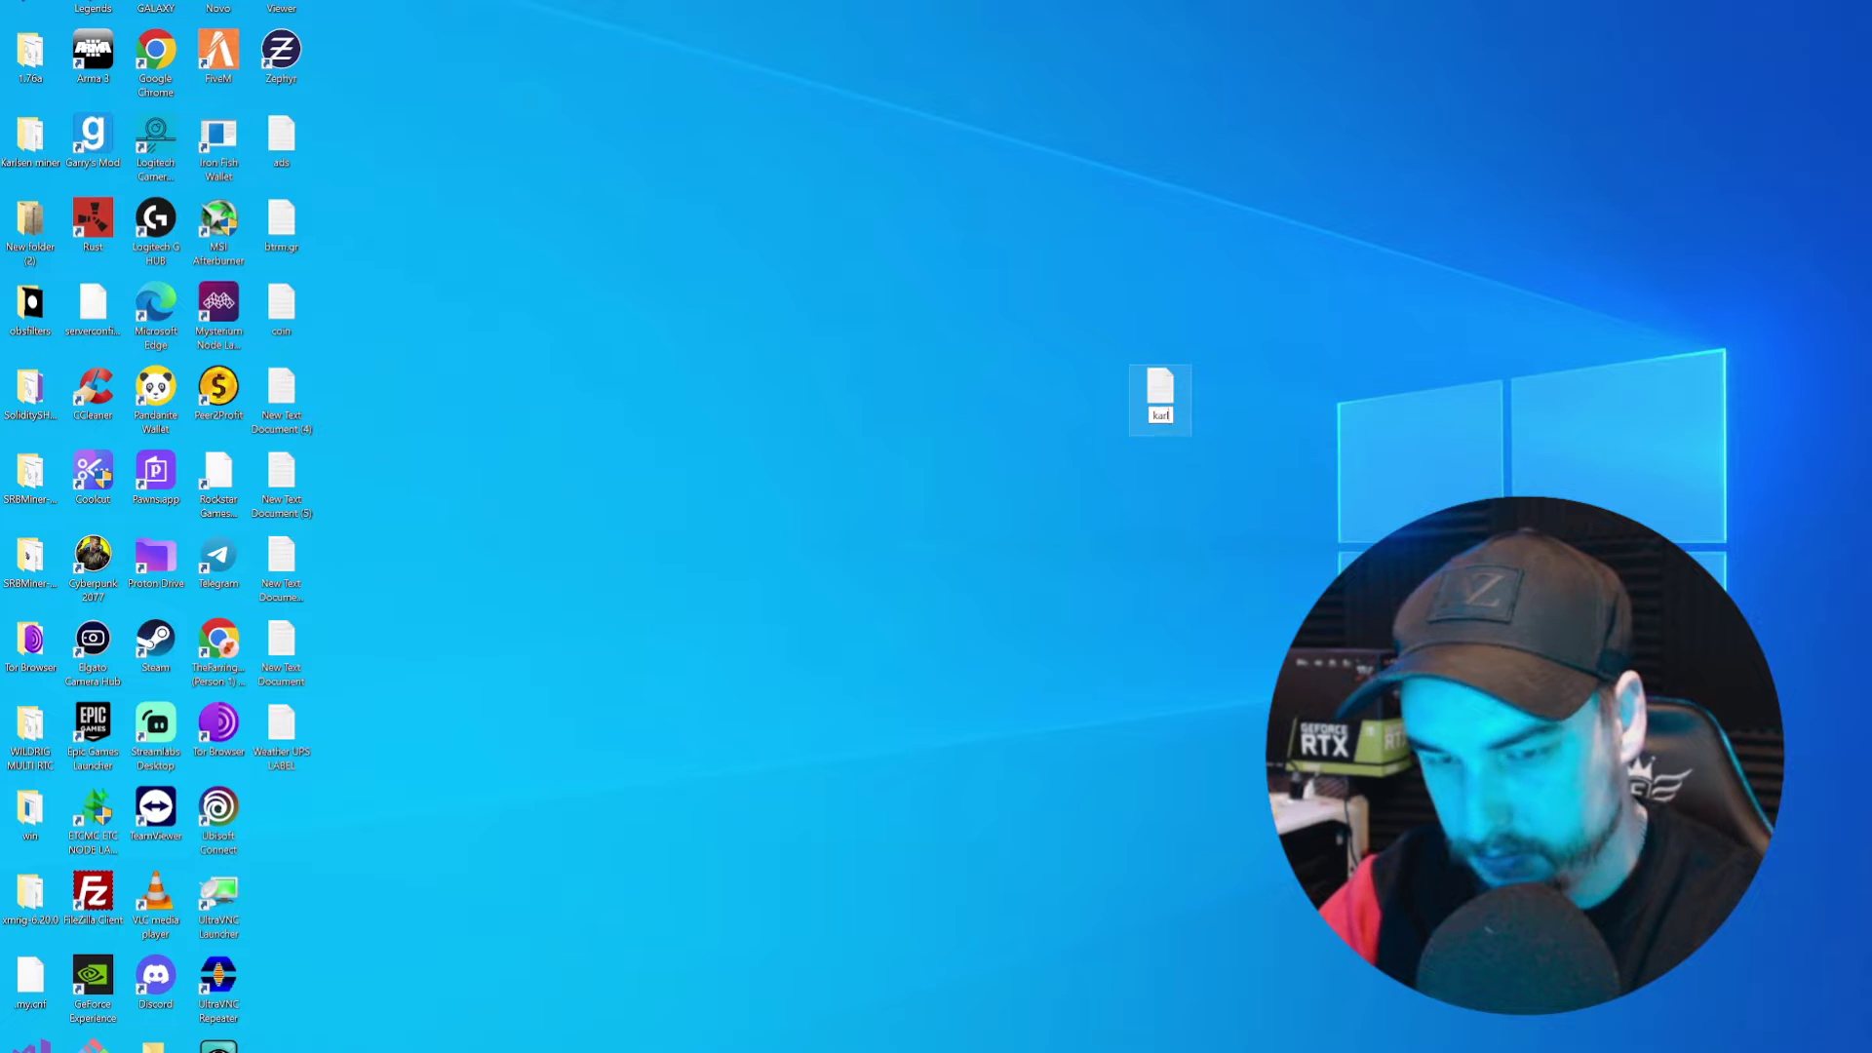
text(sen seed)
key(Return)
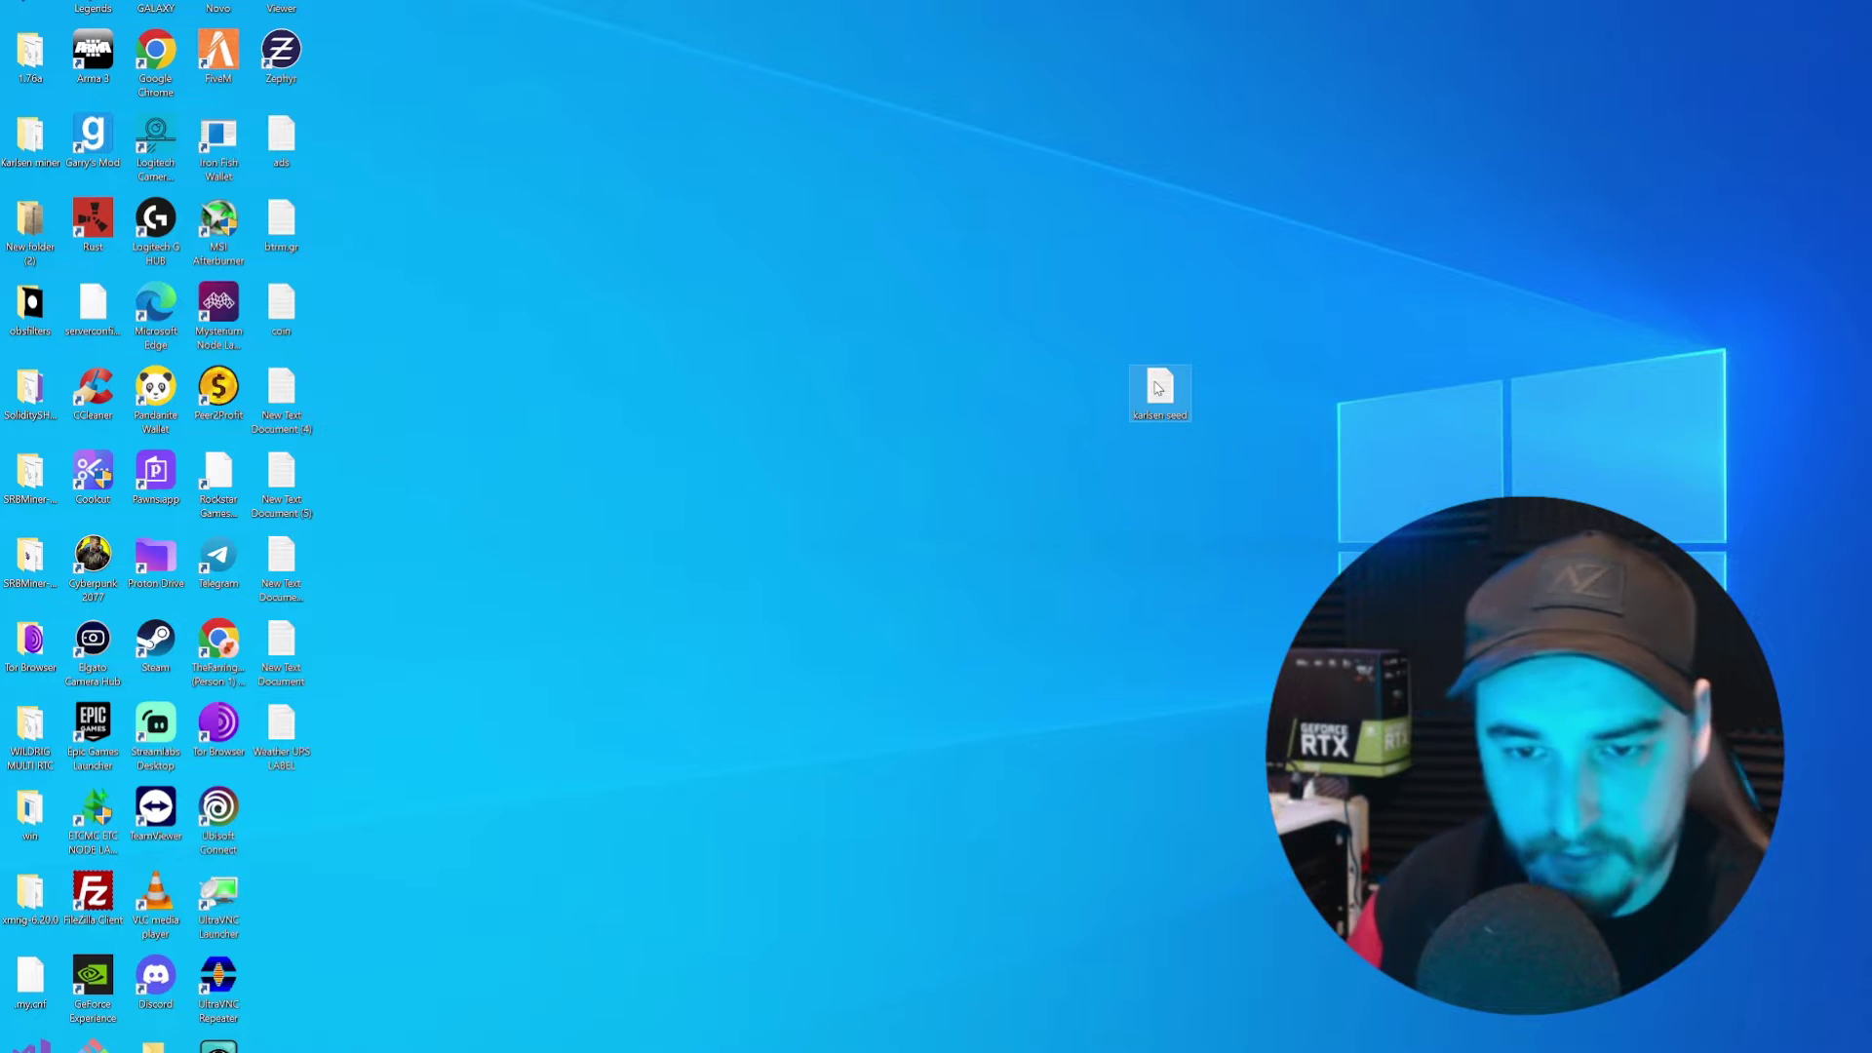
- Paste the recovery seed into 'karlsen seed' and save it
double_click(1159, 388)
key(ctrl+v)
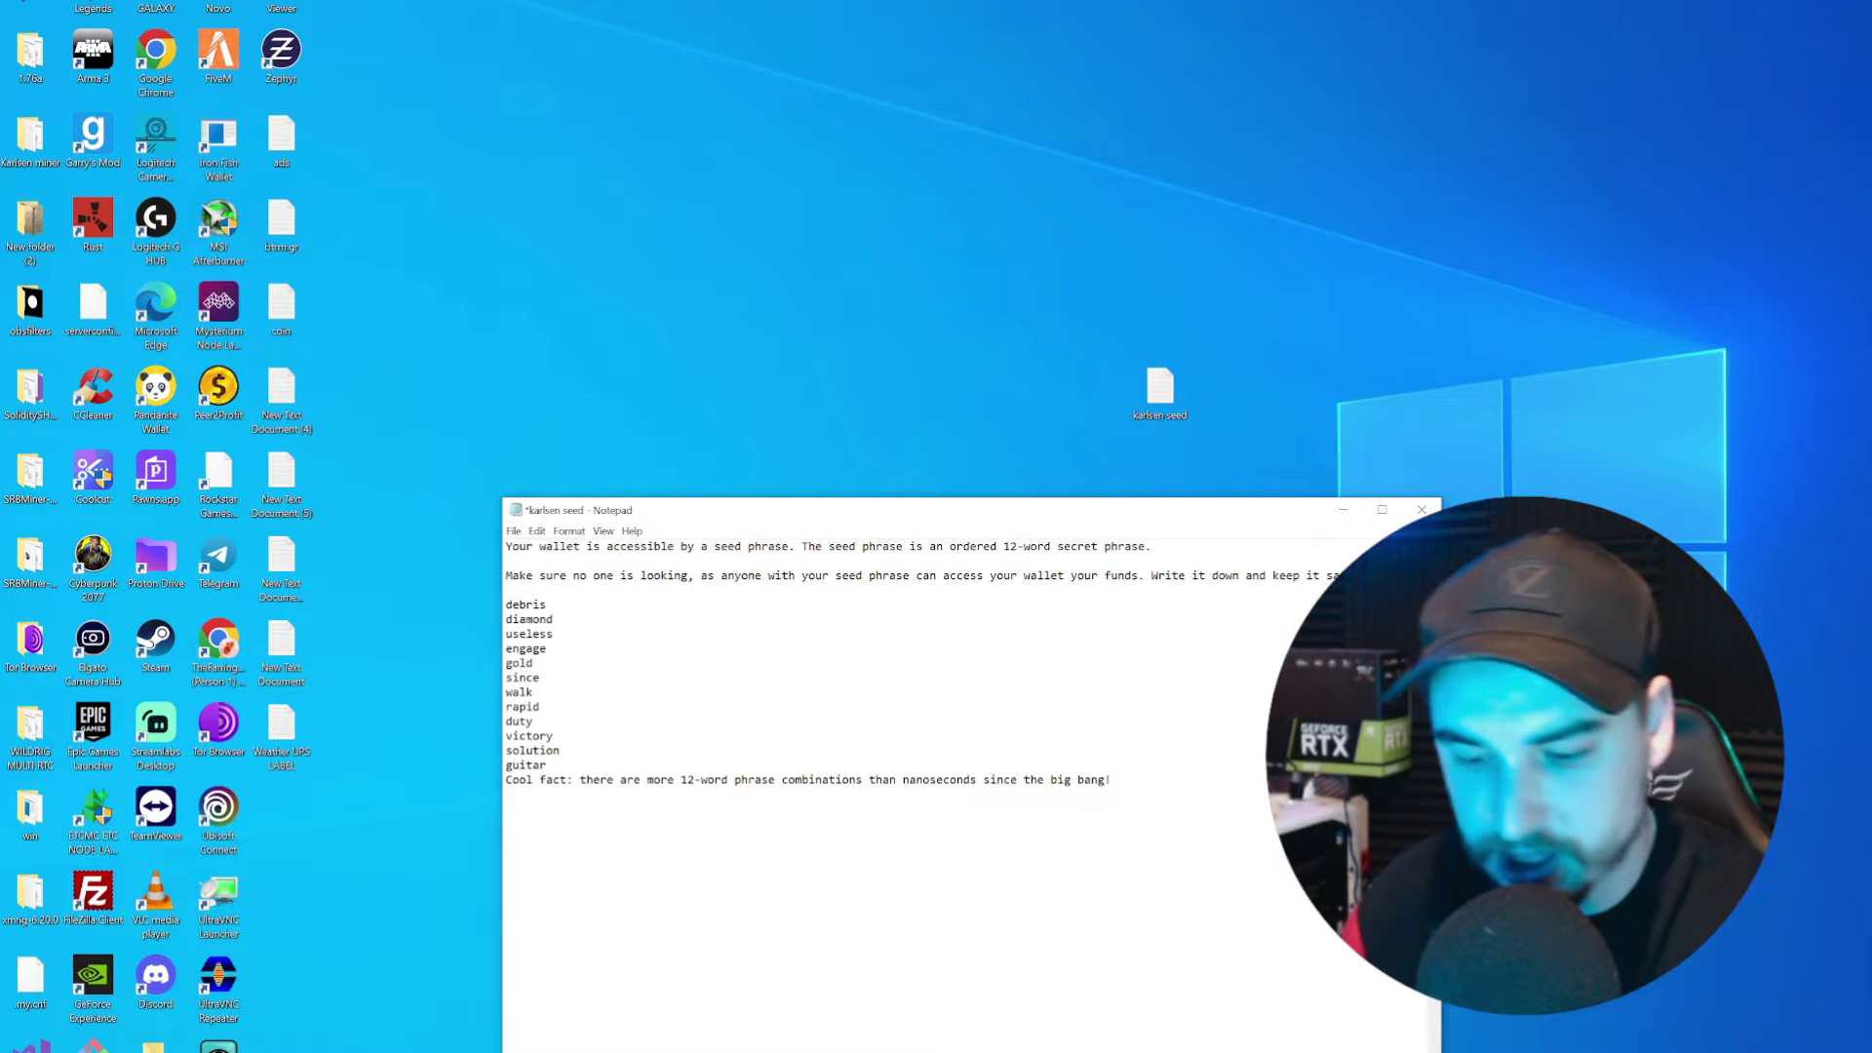
key(ctrl+s)
drag(877, 512, 1026, 112)
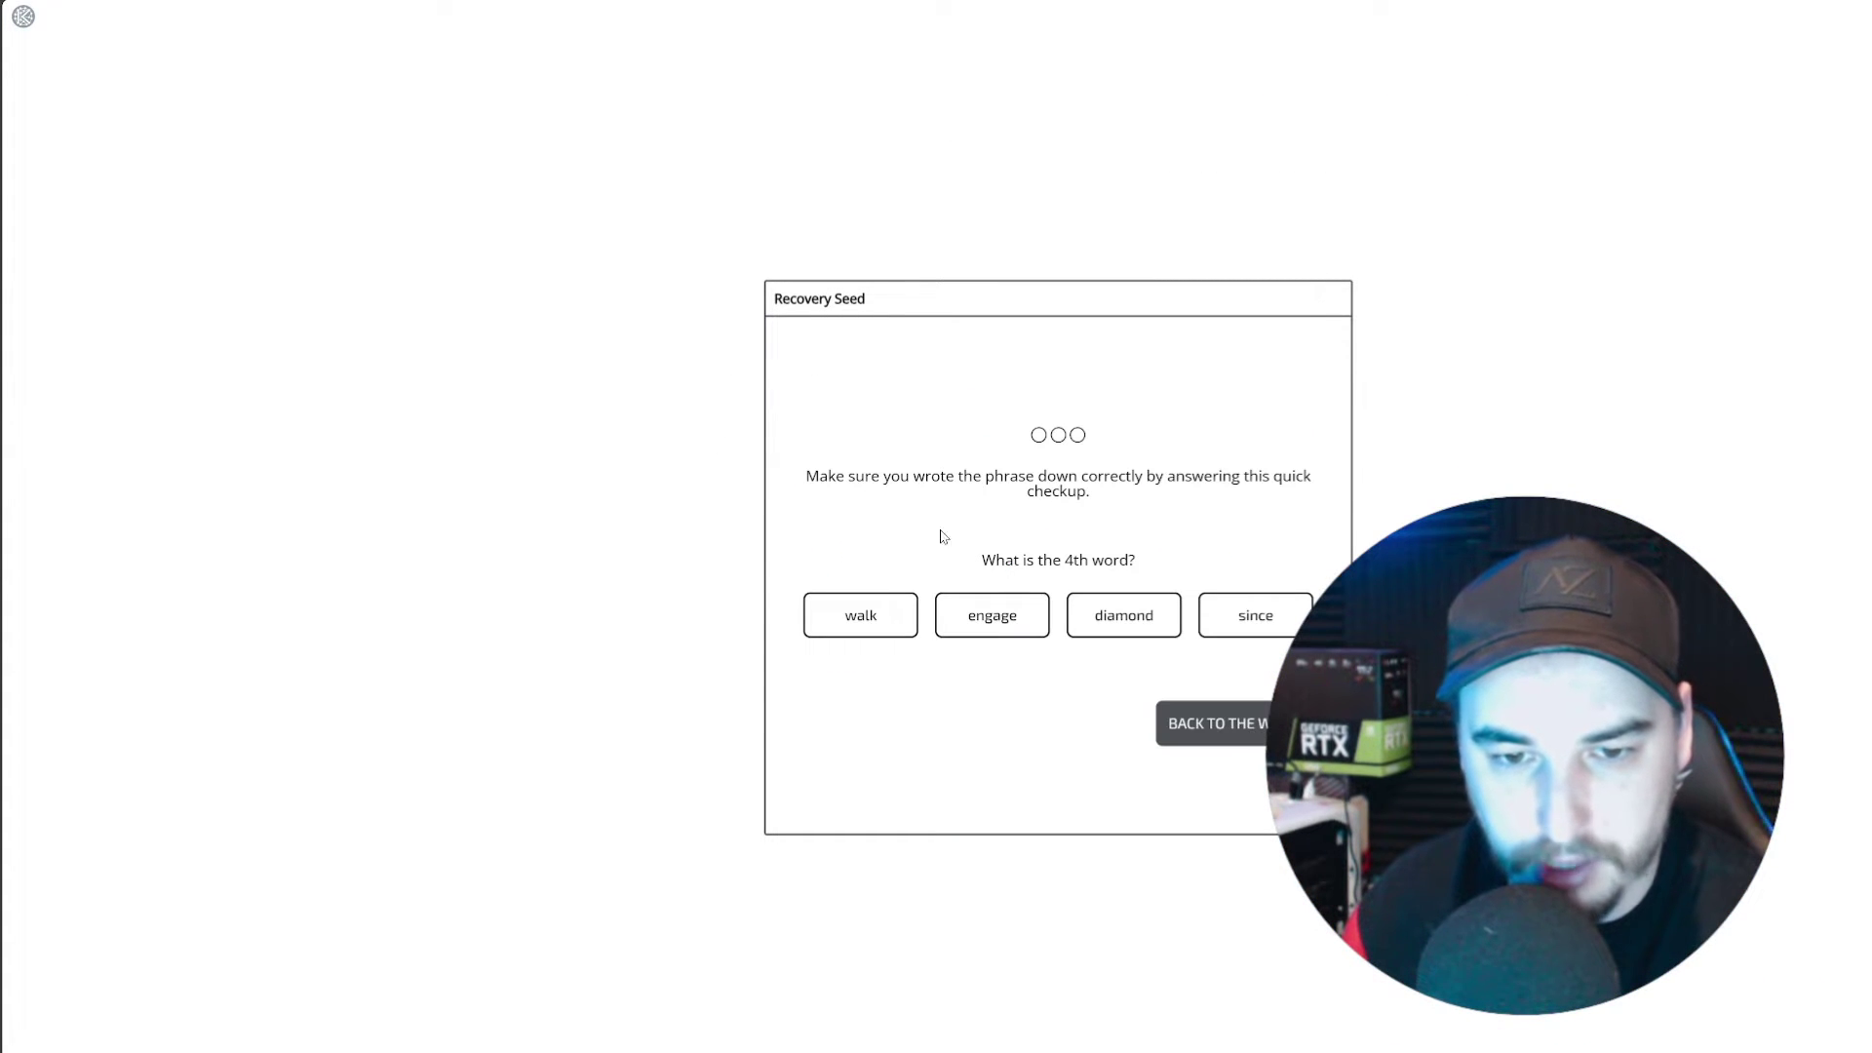
- Answer the 4th, 3rd and 10th seed-word checks using the Notepad copy, then open the wallet
click(1149, 1044)
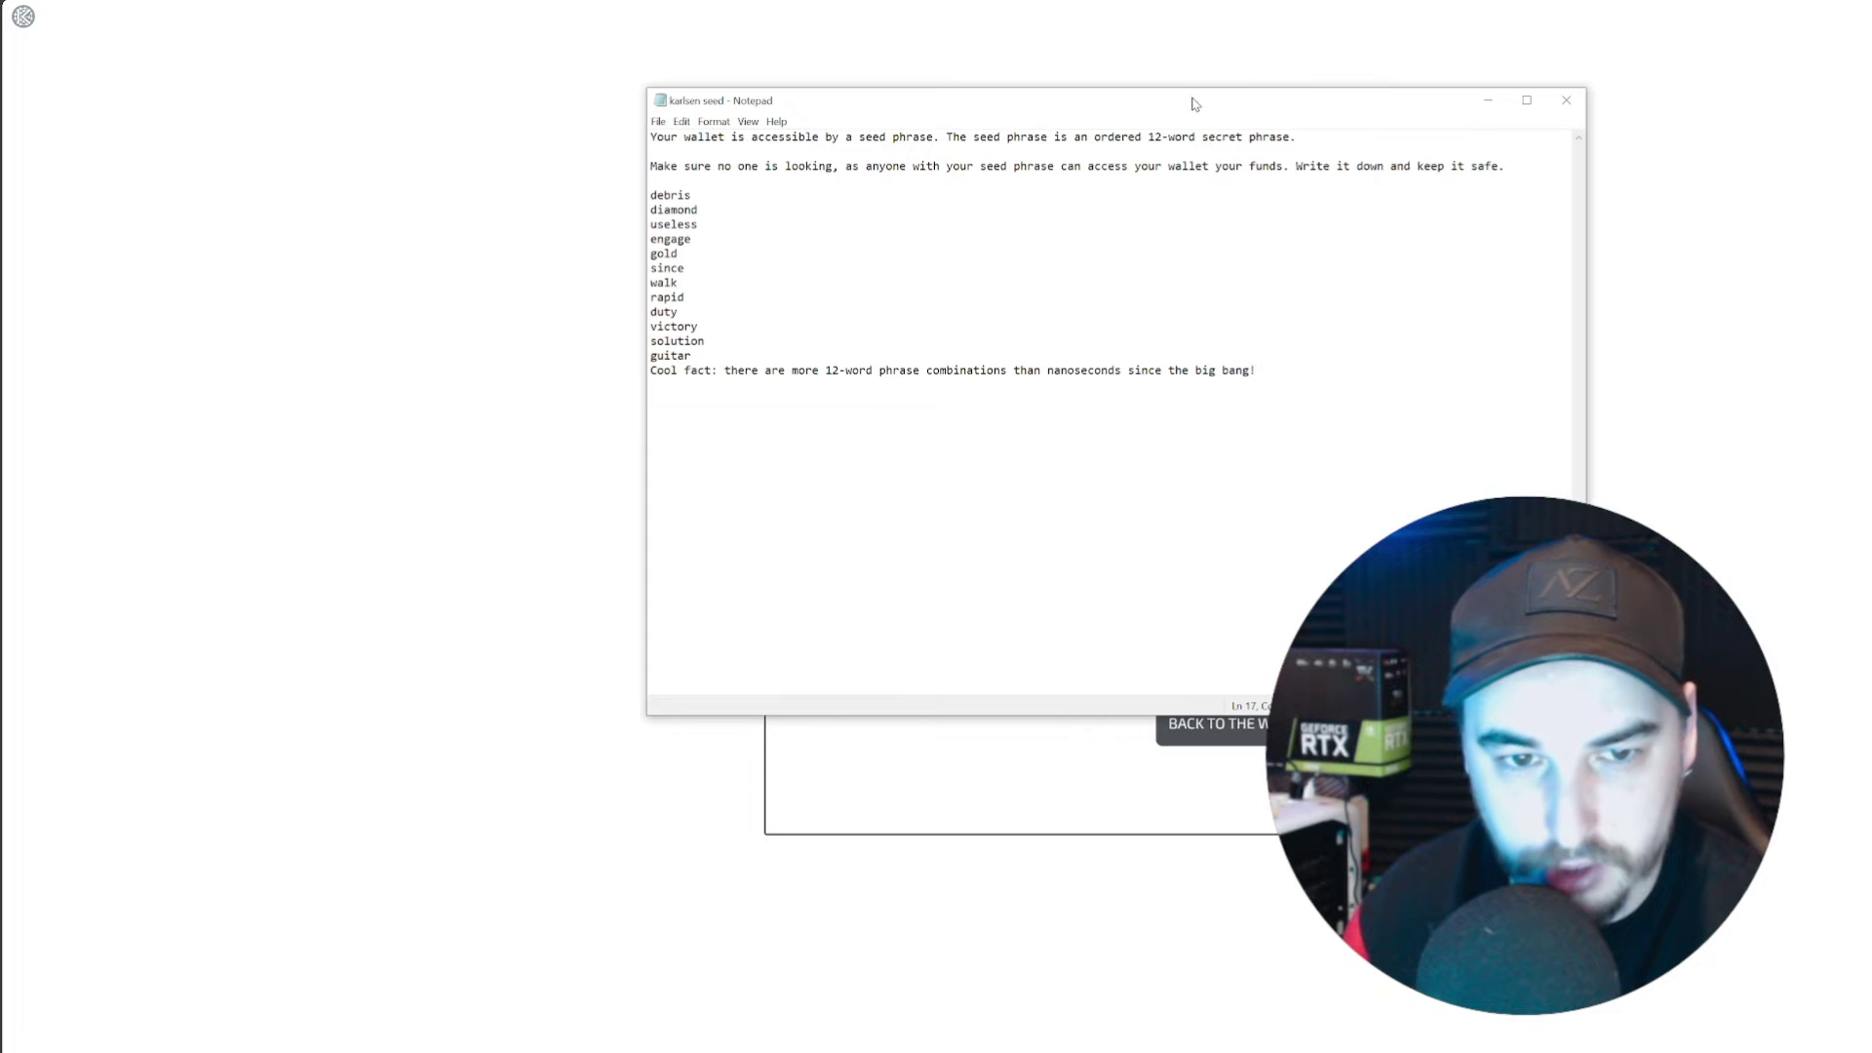
drag(1191, 102, 1747, 145)
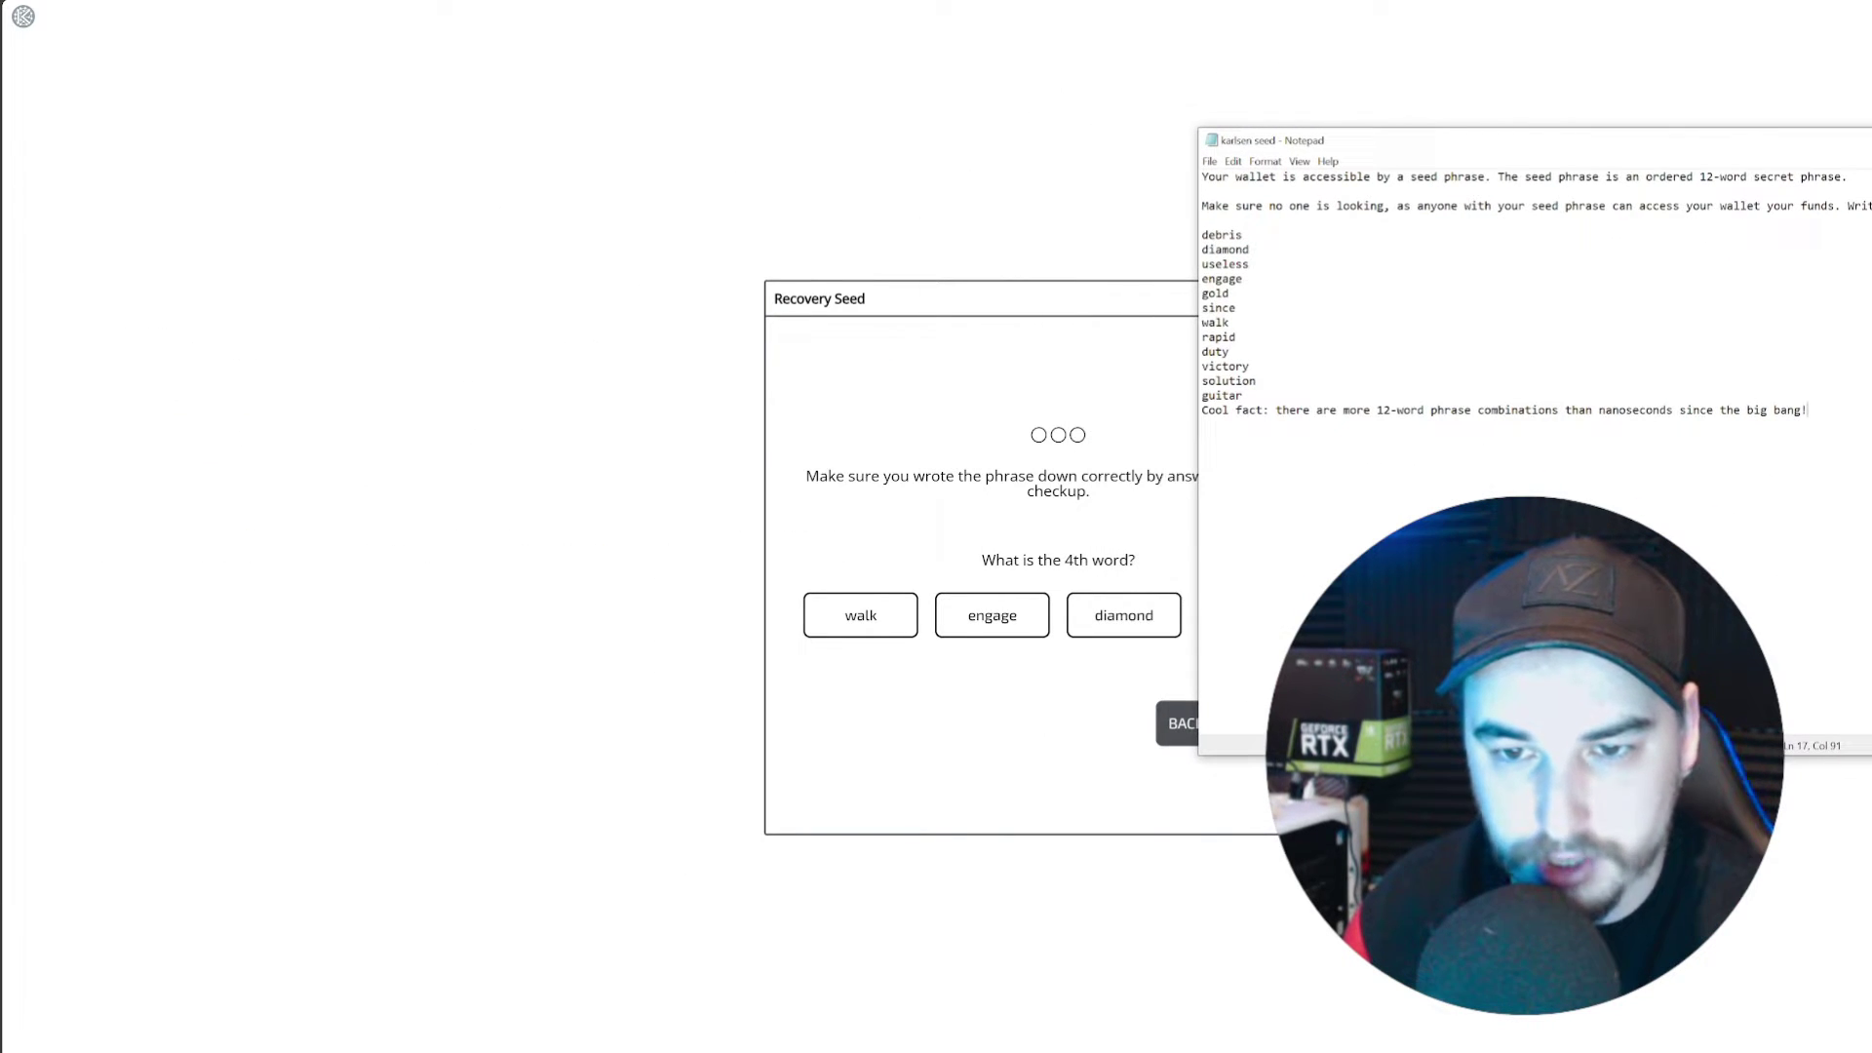
click(1003, 634)
click(992, 615)
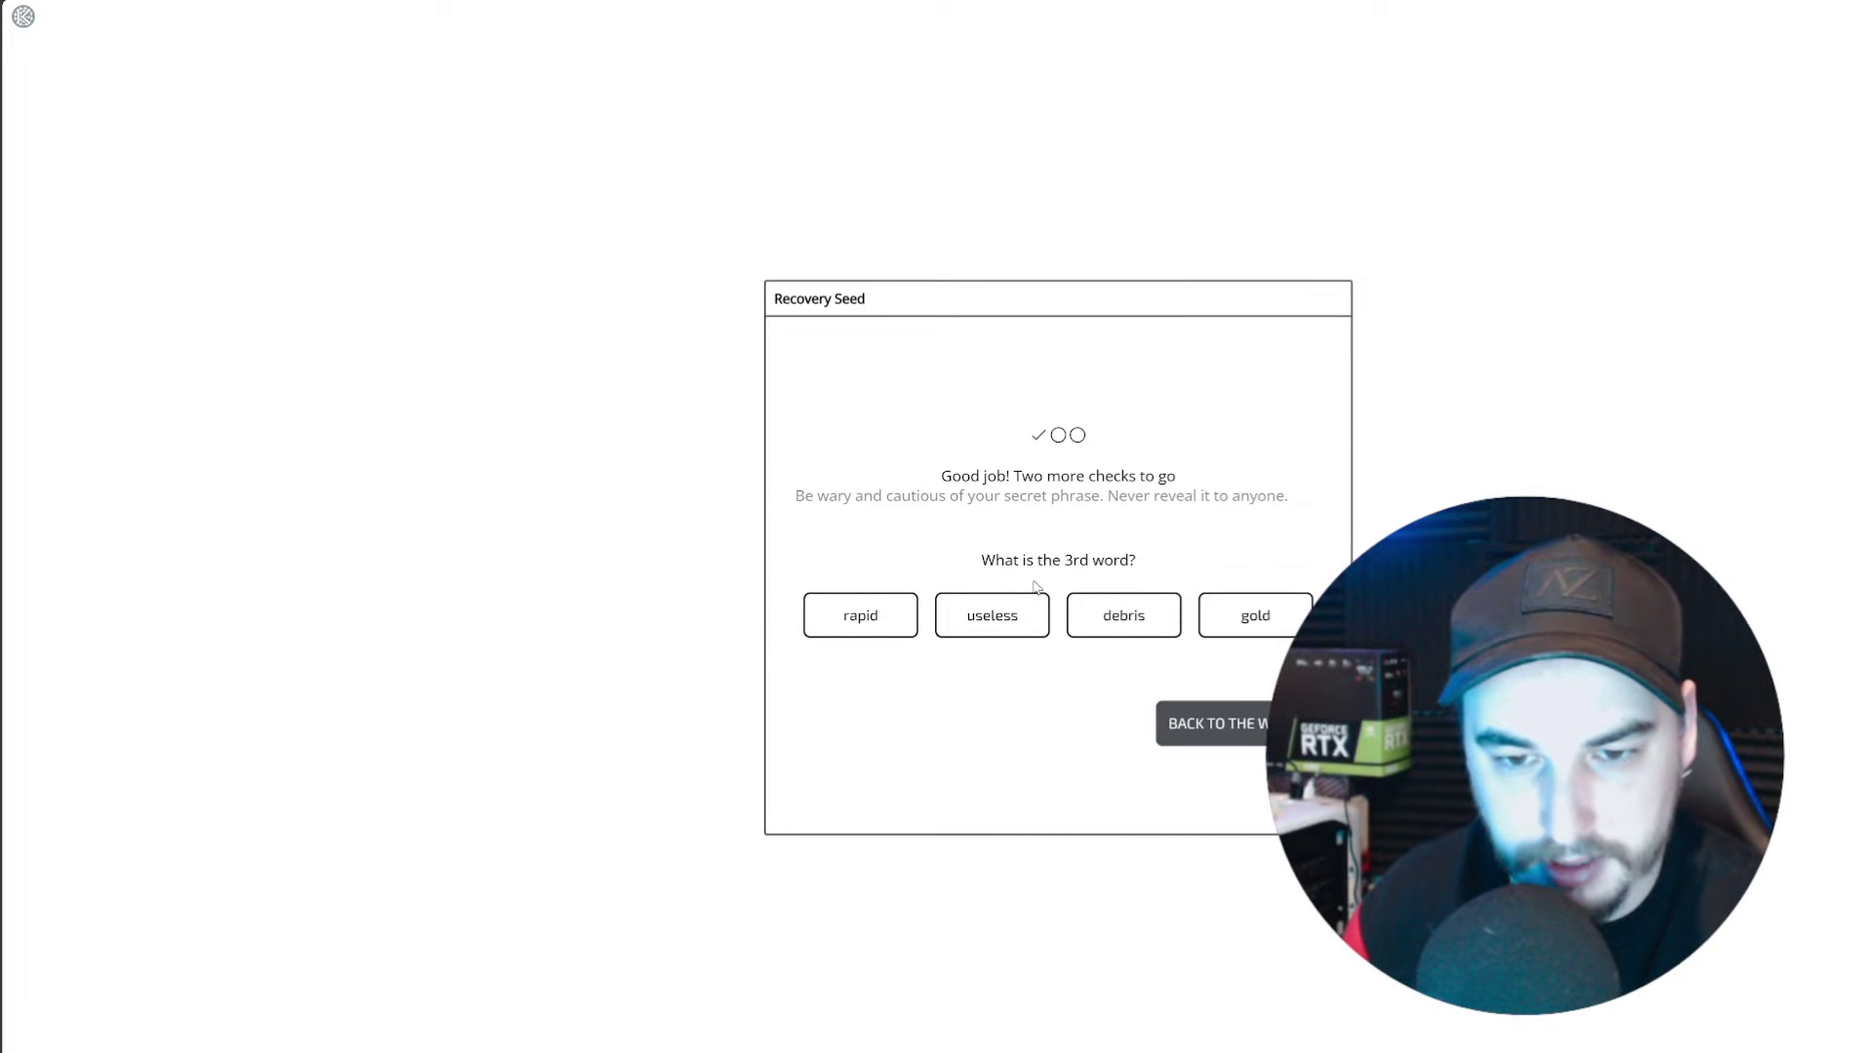
key(alt+Tab)
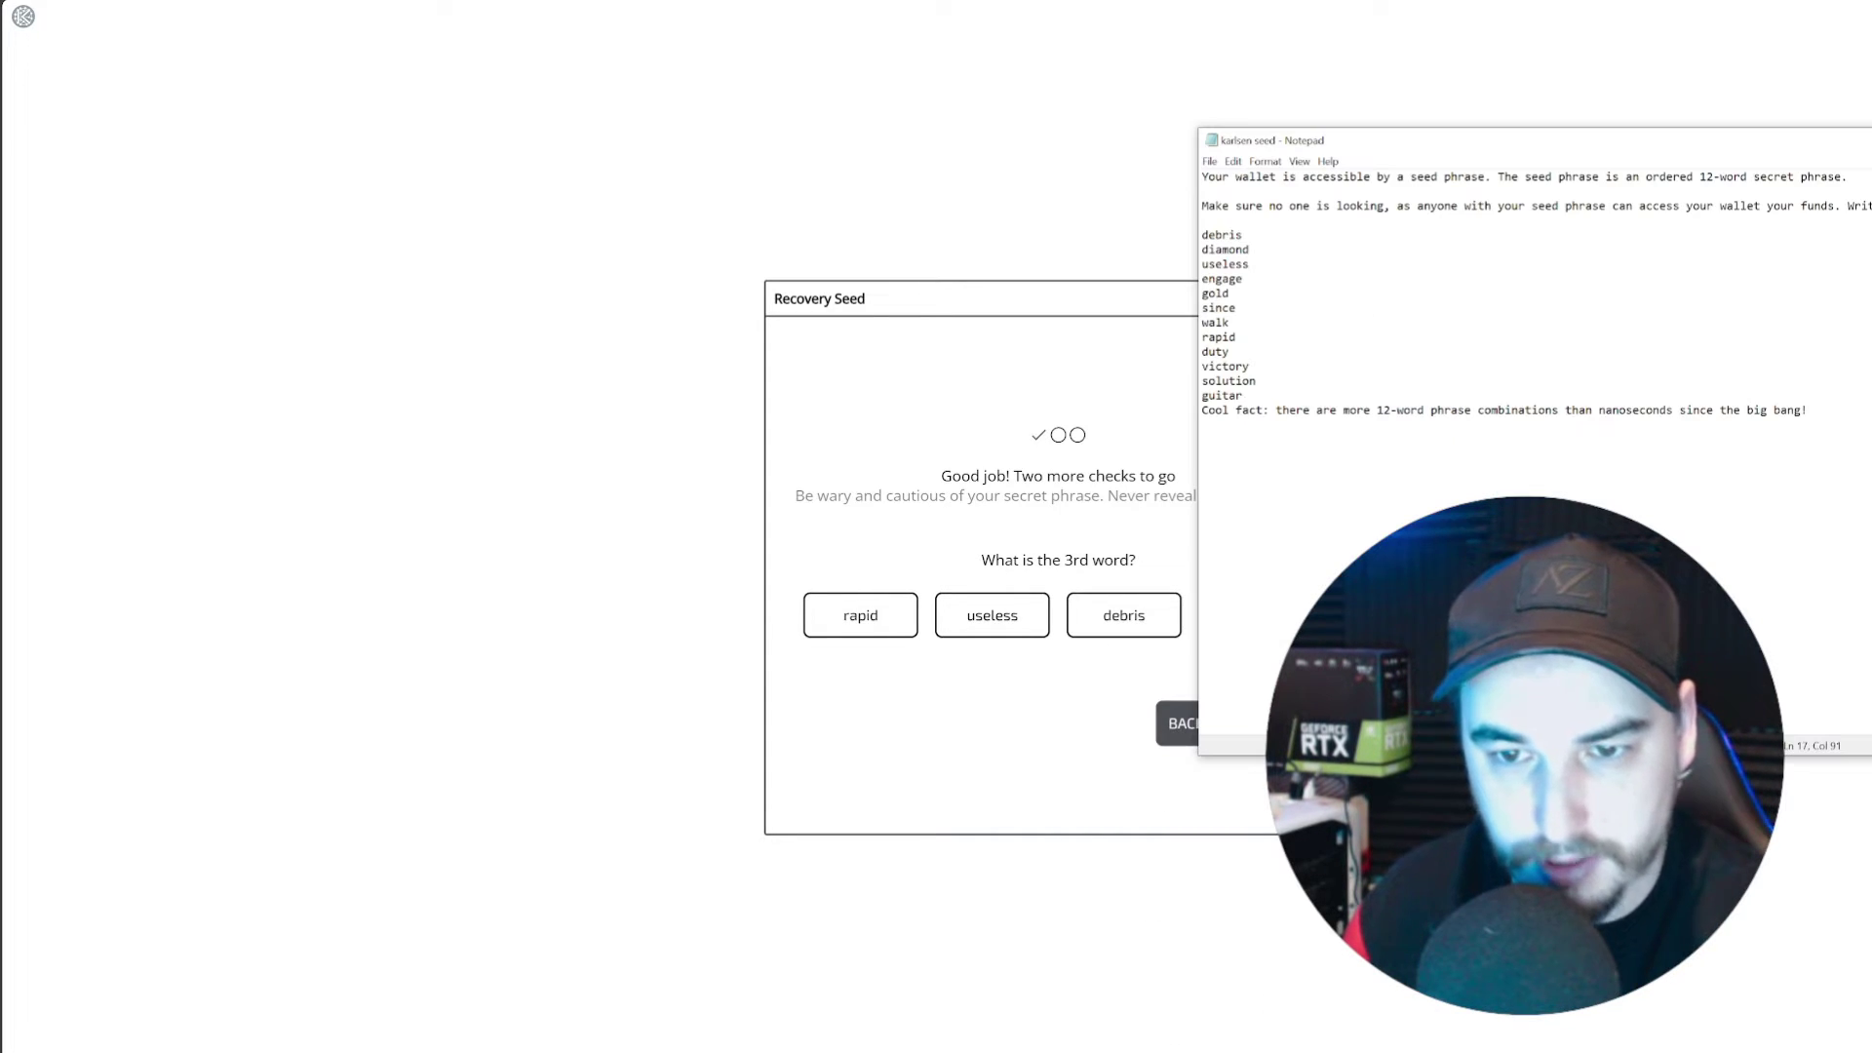
click(1041, 609)
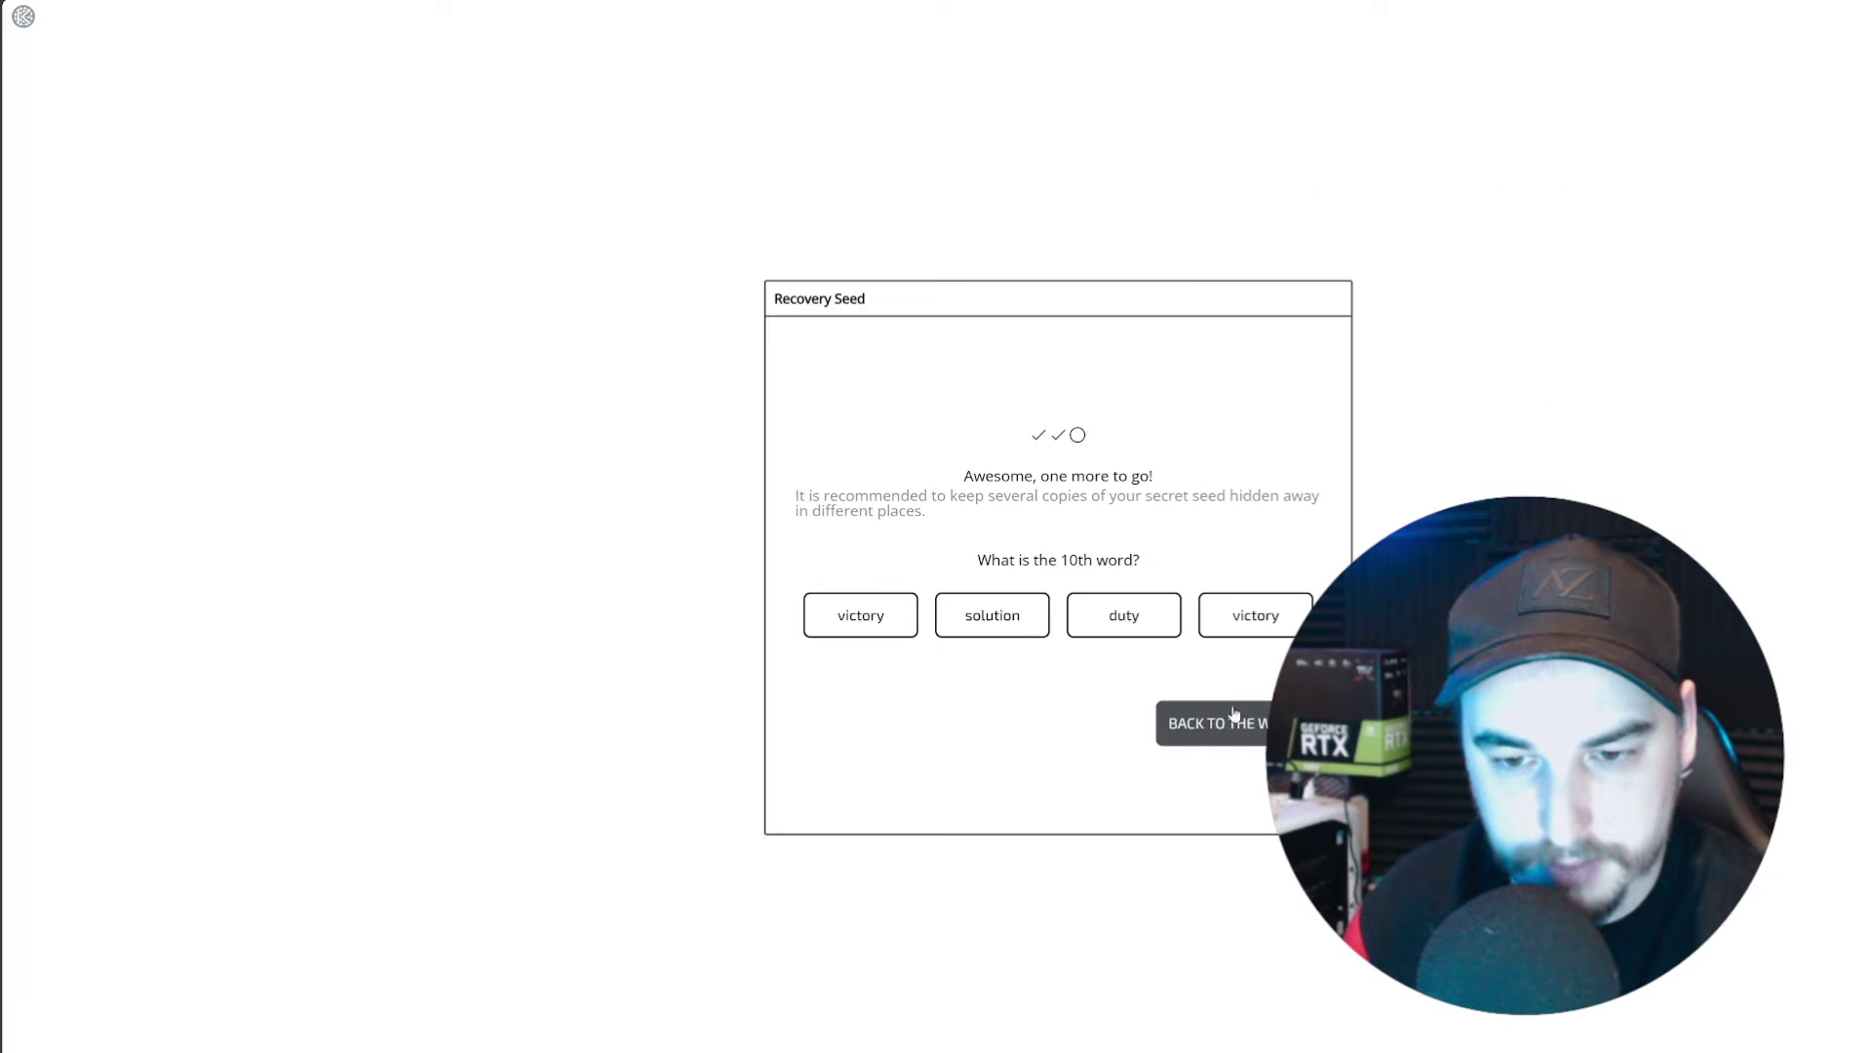
key(alt+Tab)
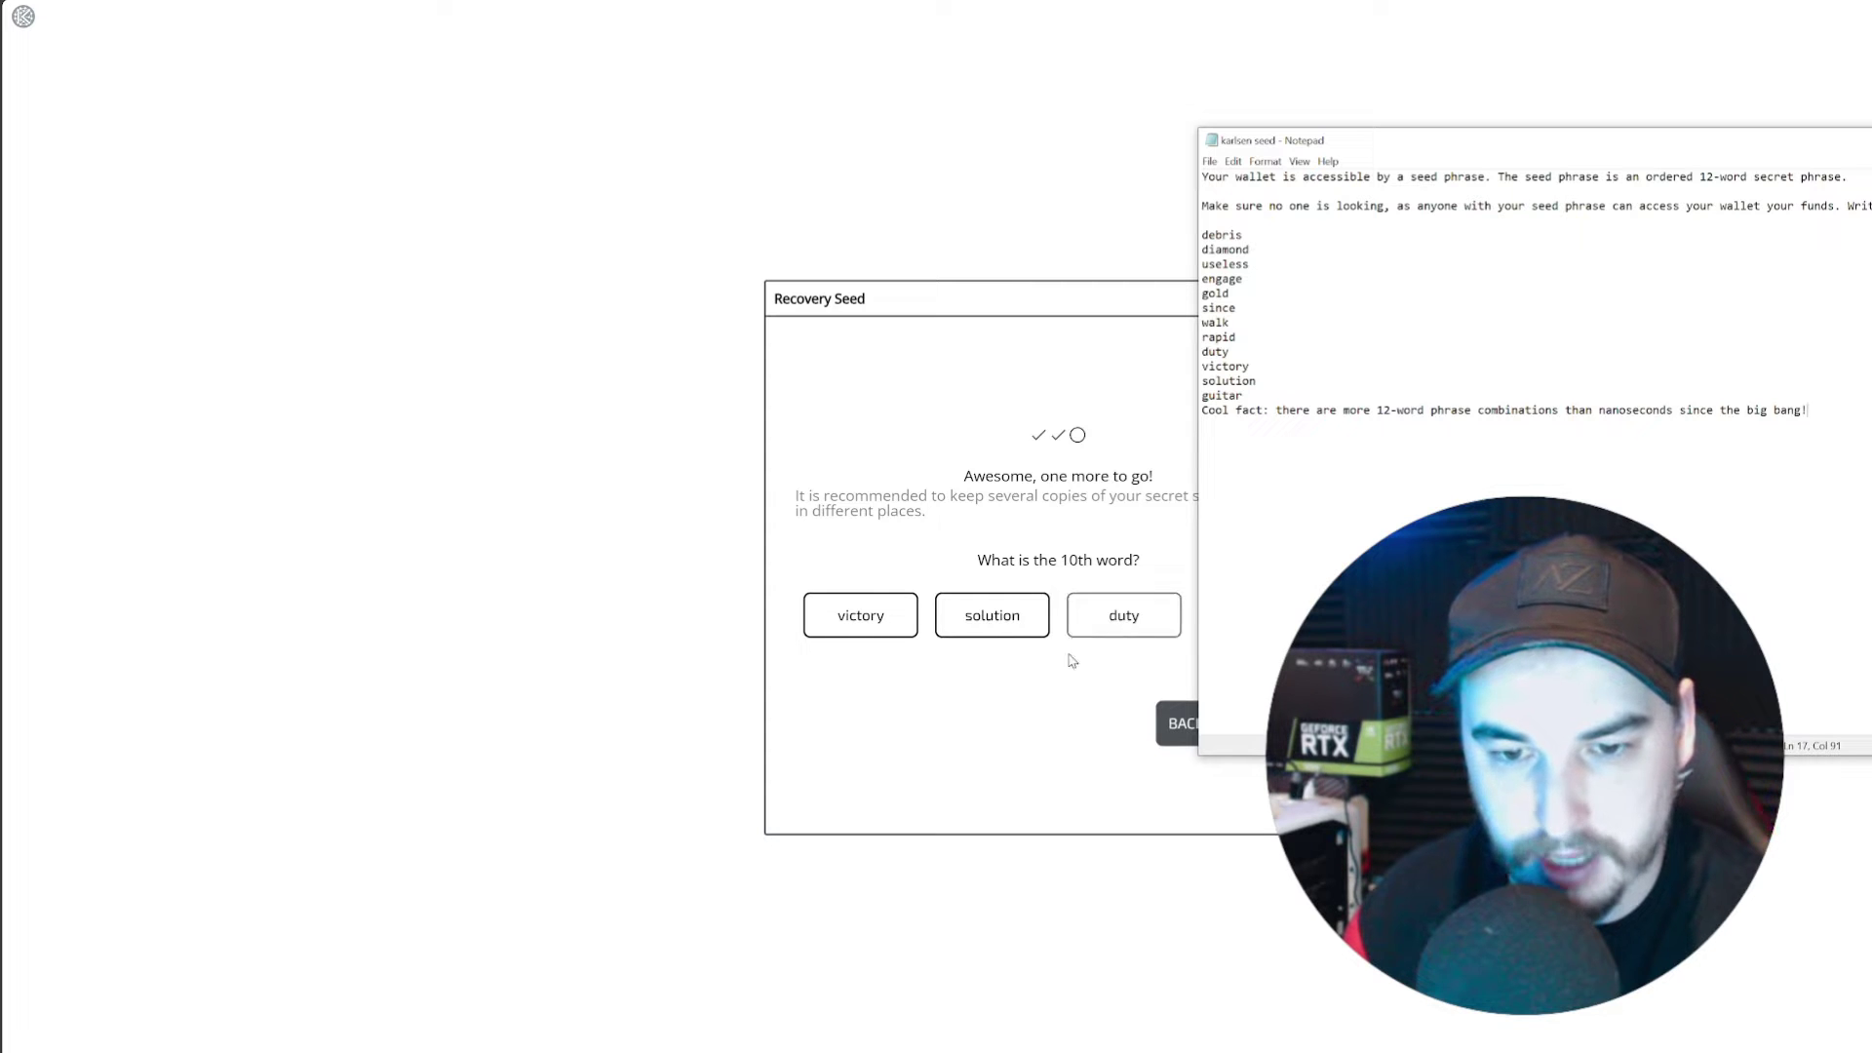
click(904, 616)
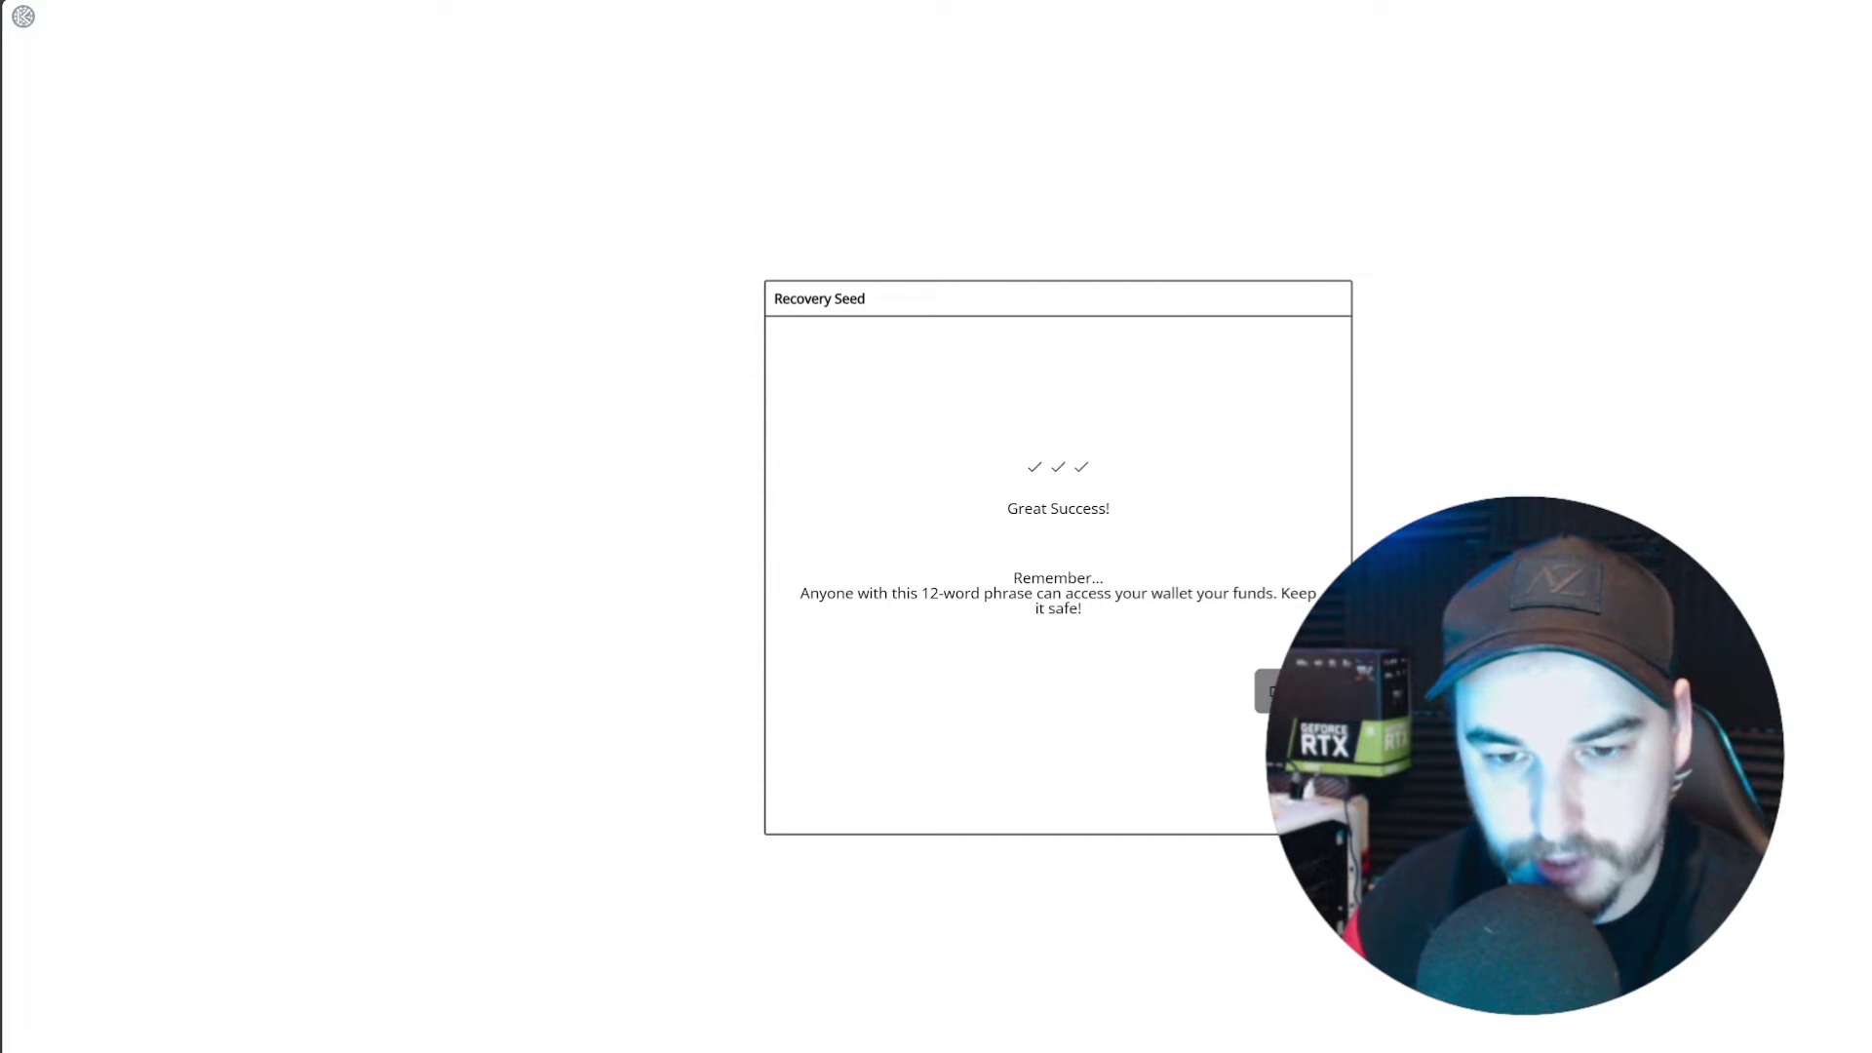
click(1285, 691)
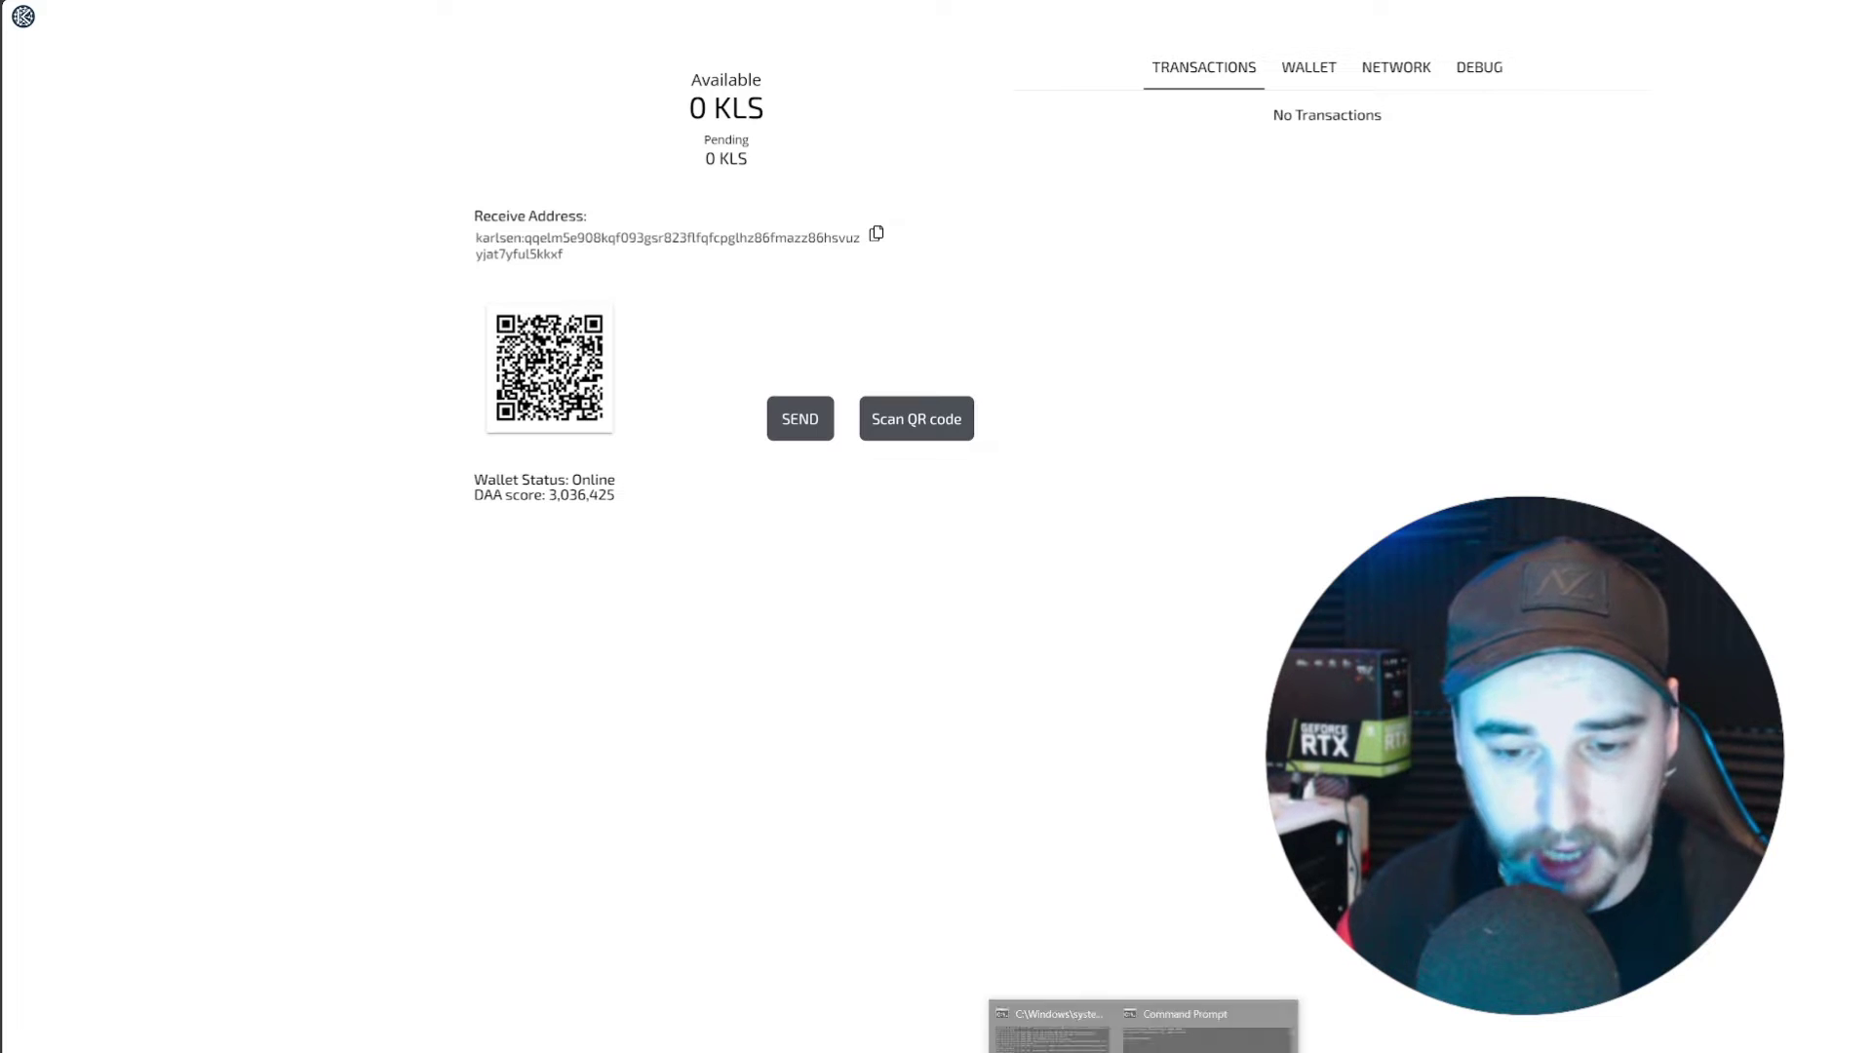
- Close the node's cmd.exe console window
click(1053, 1018)
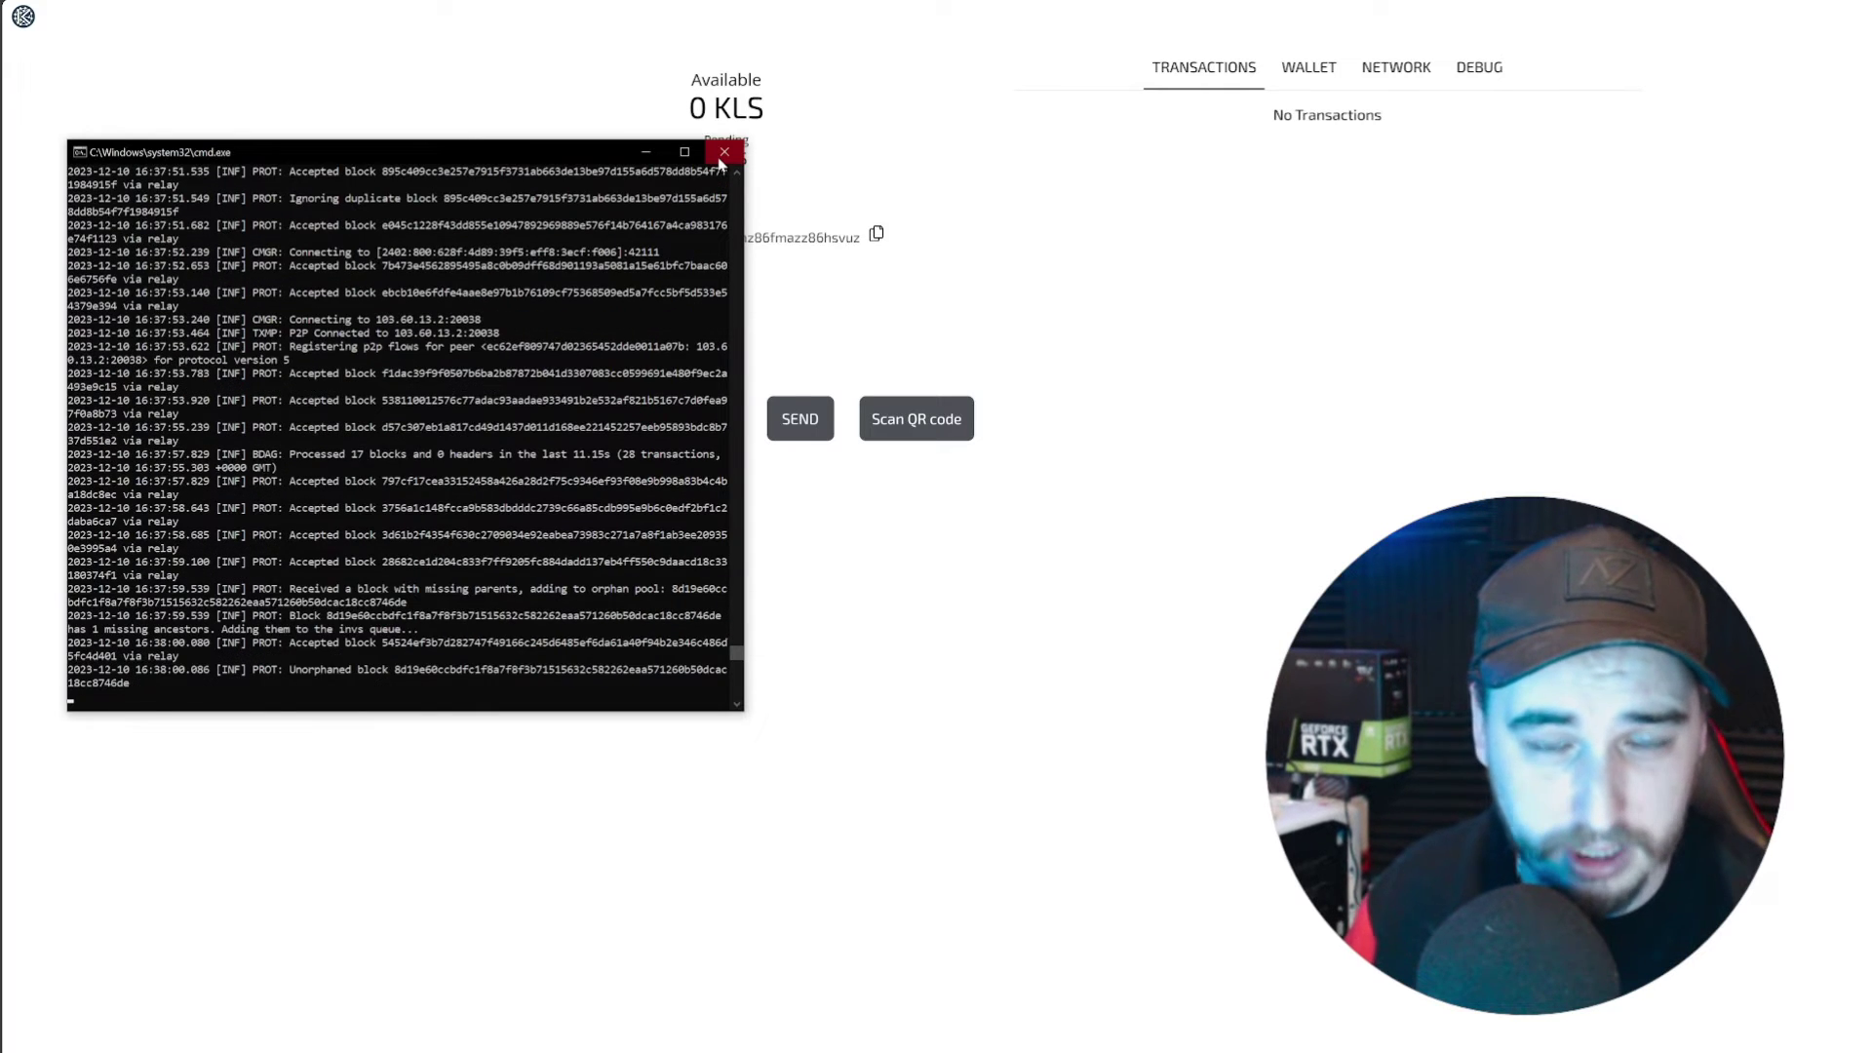
click(722, 158)
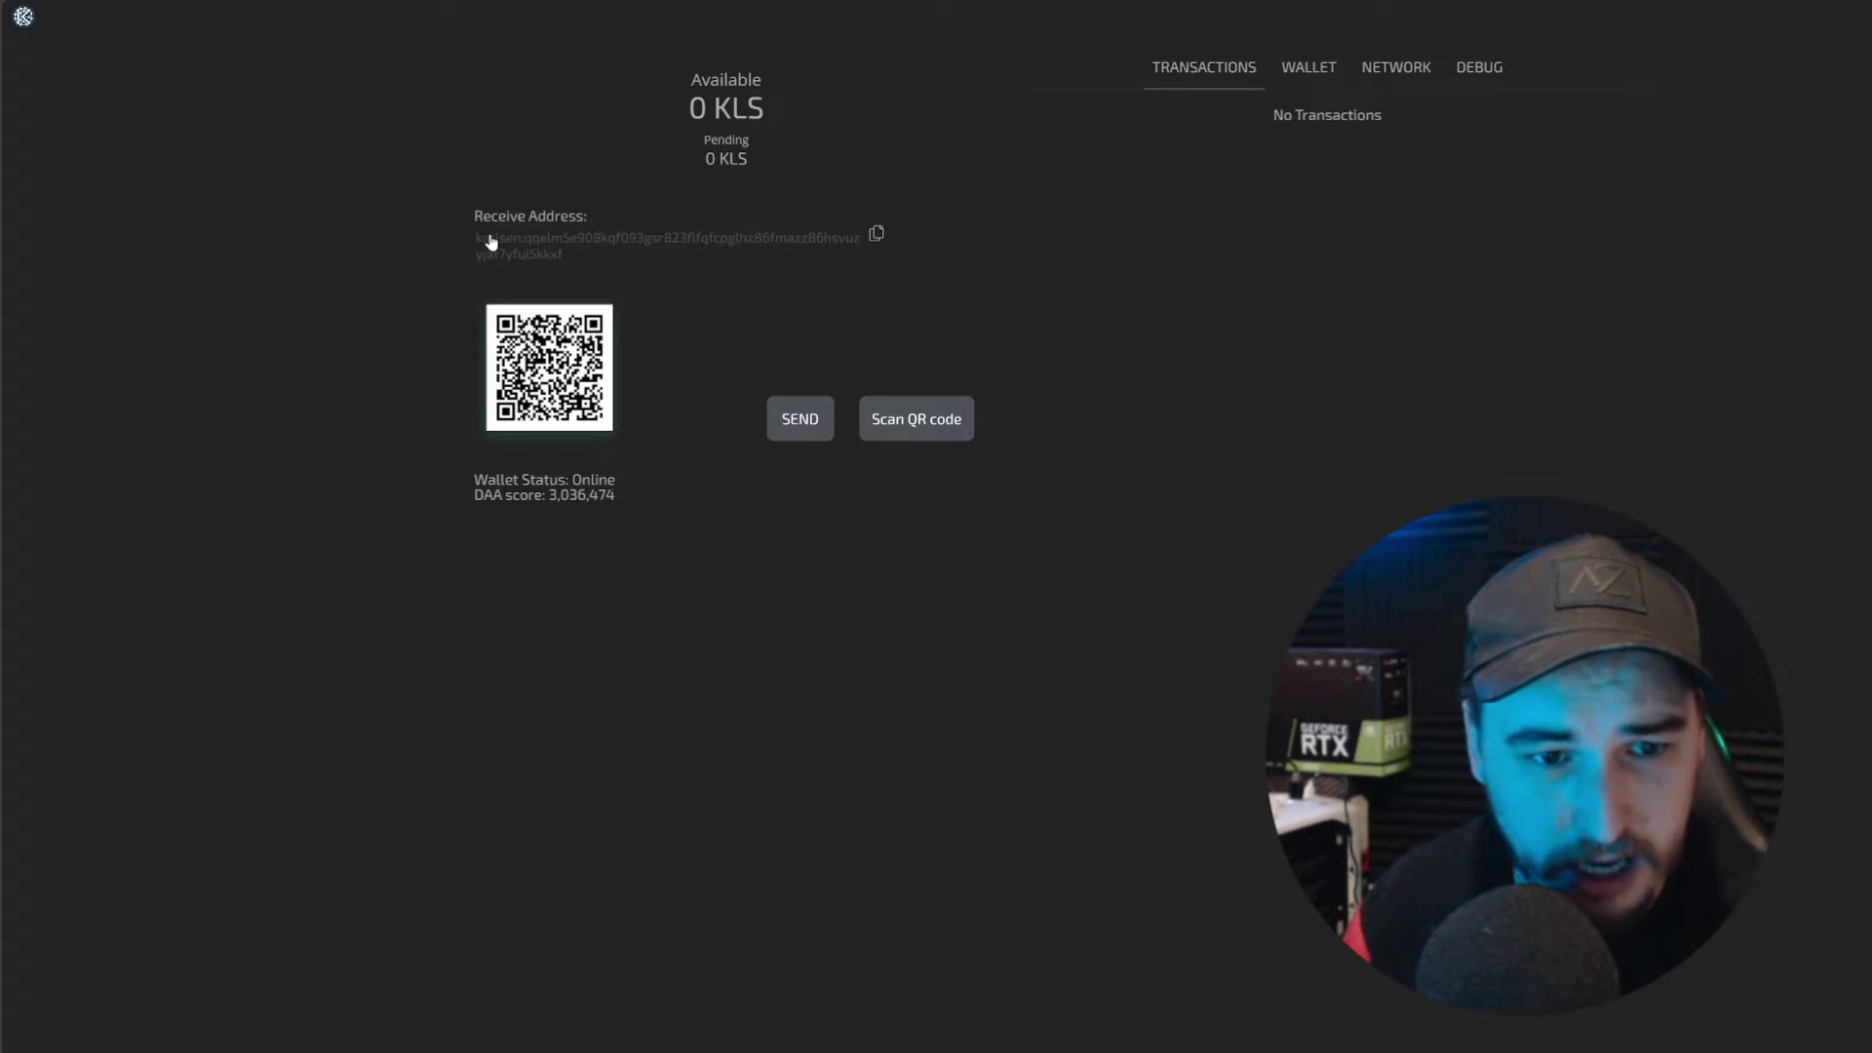
- Copy the wallet's receive address and return to the MiningPoolStats Karlsen pool list
drag(475, 243, 591, 268)
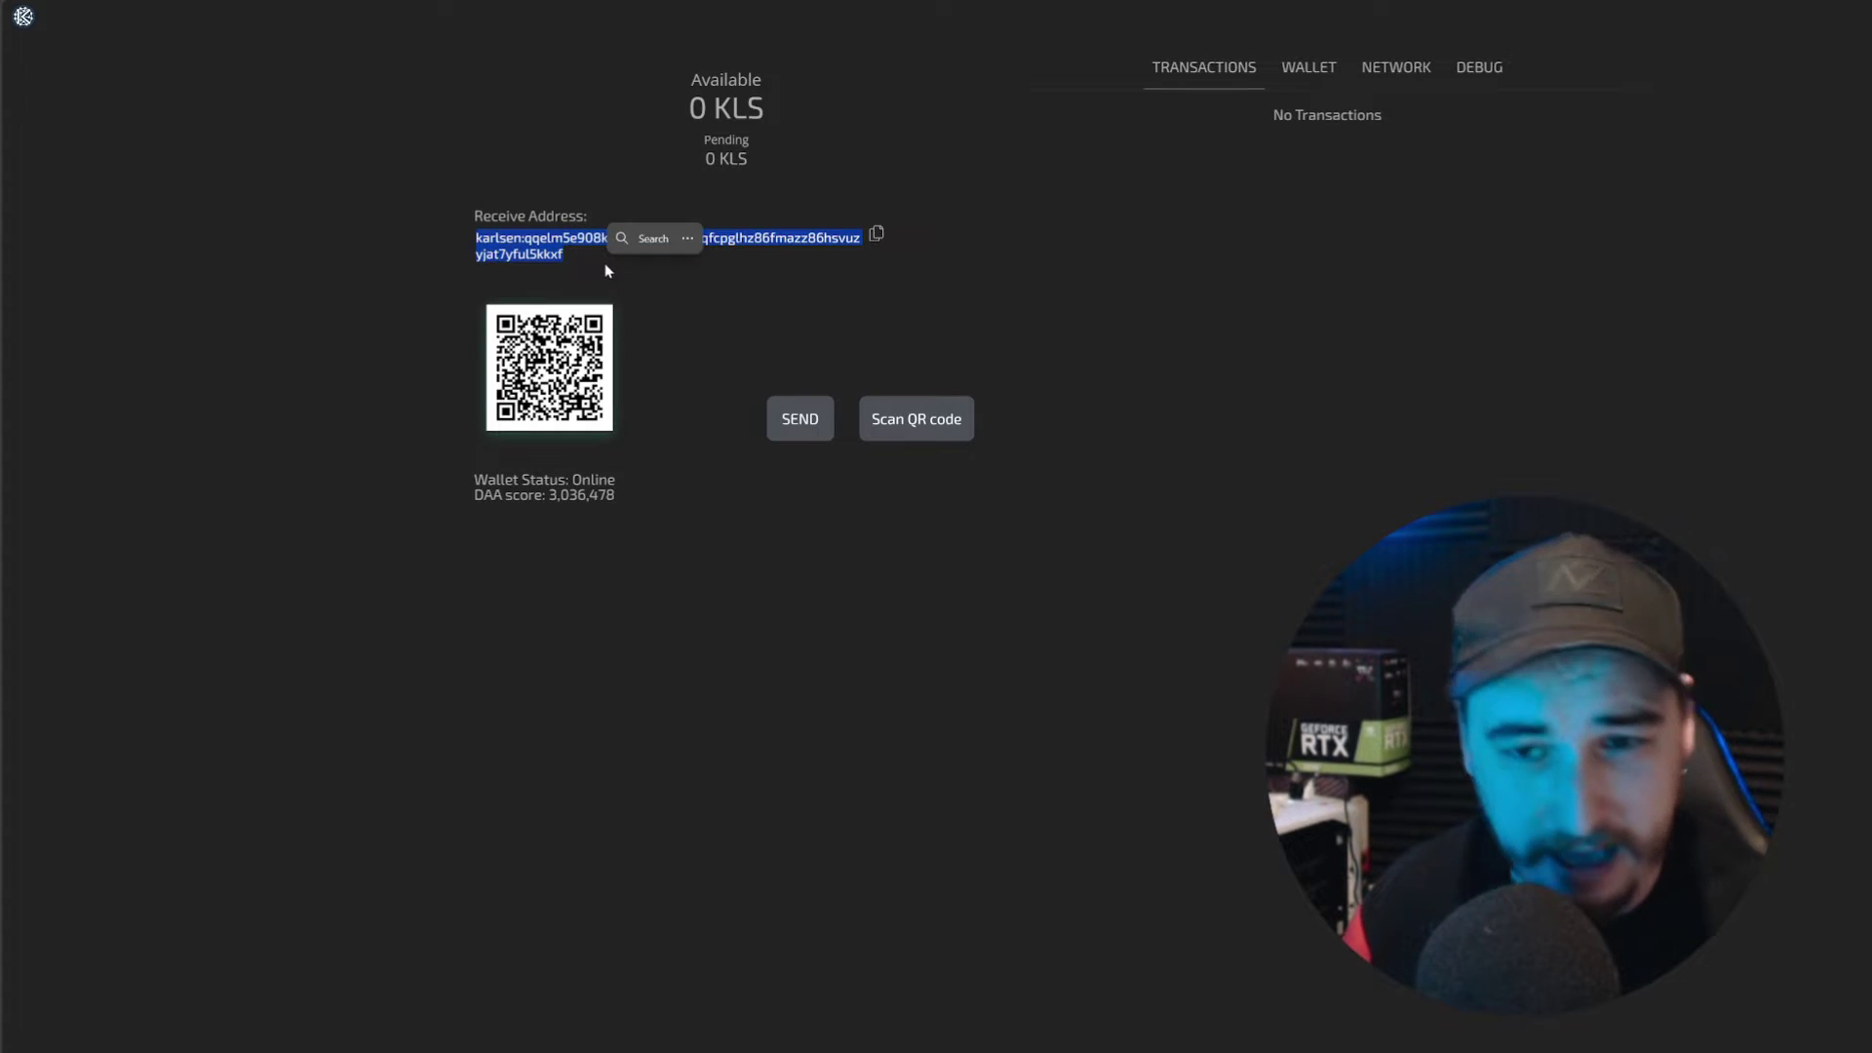
right_click(766, 244)
click(809, 259)
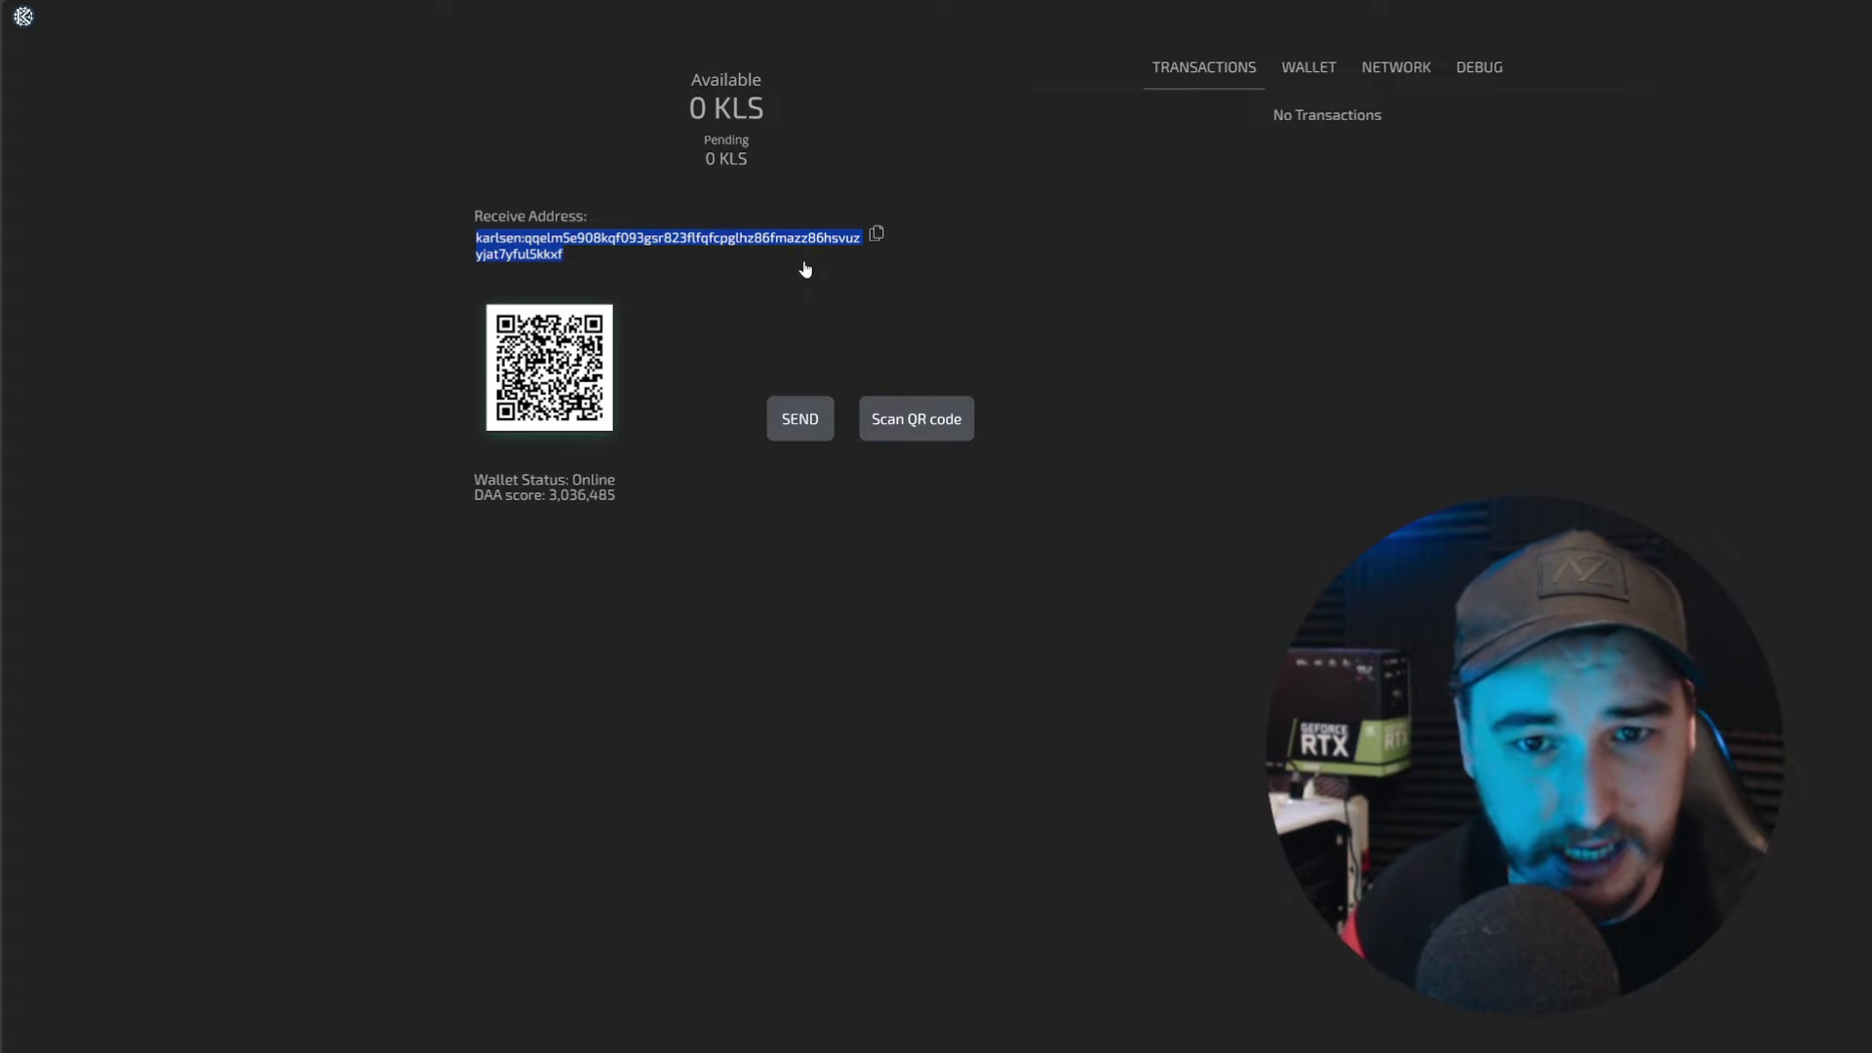
key(alt+Tab)
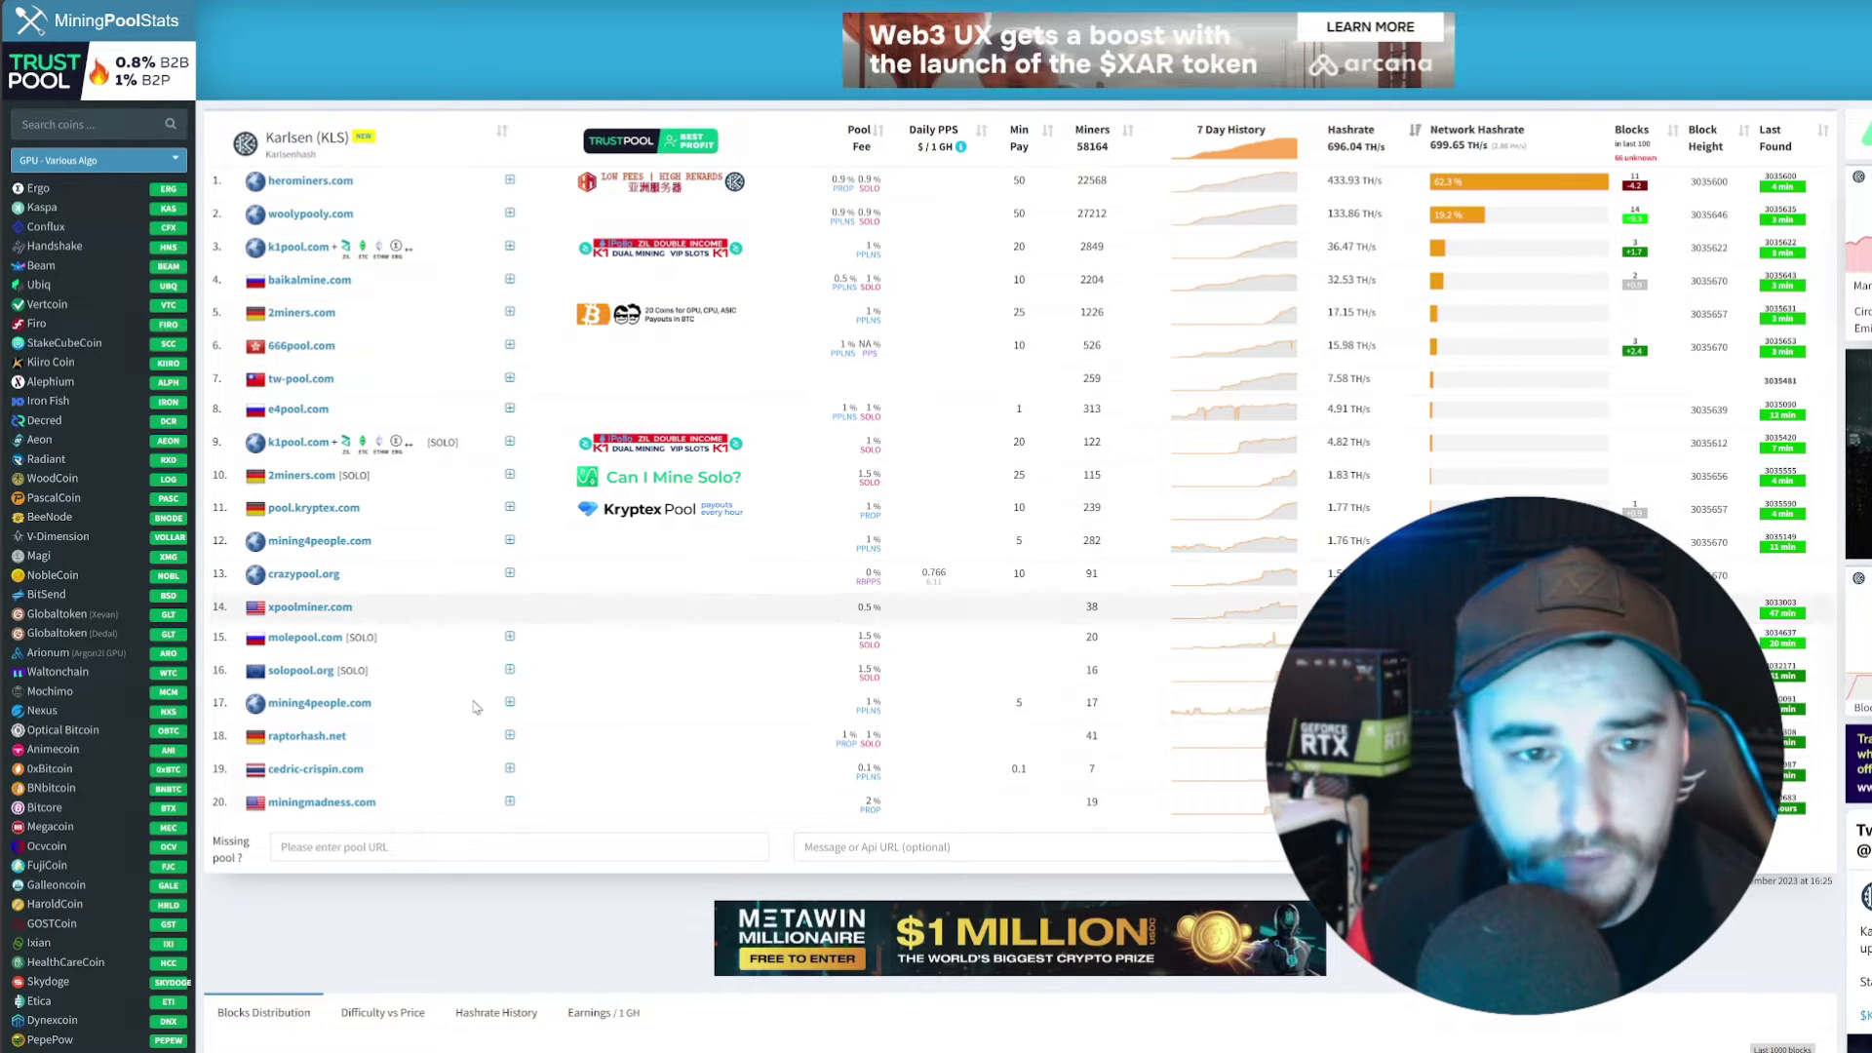
- Open the herominers.com Karlsen pool page from the MiningPoolStats table
mouse_move(1186, 175)
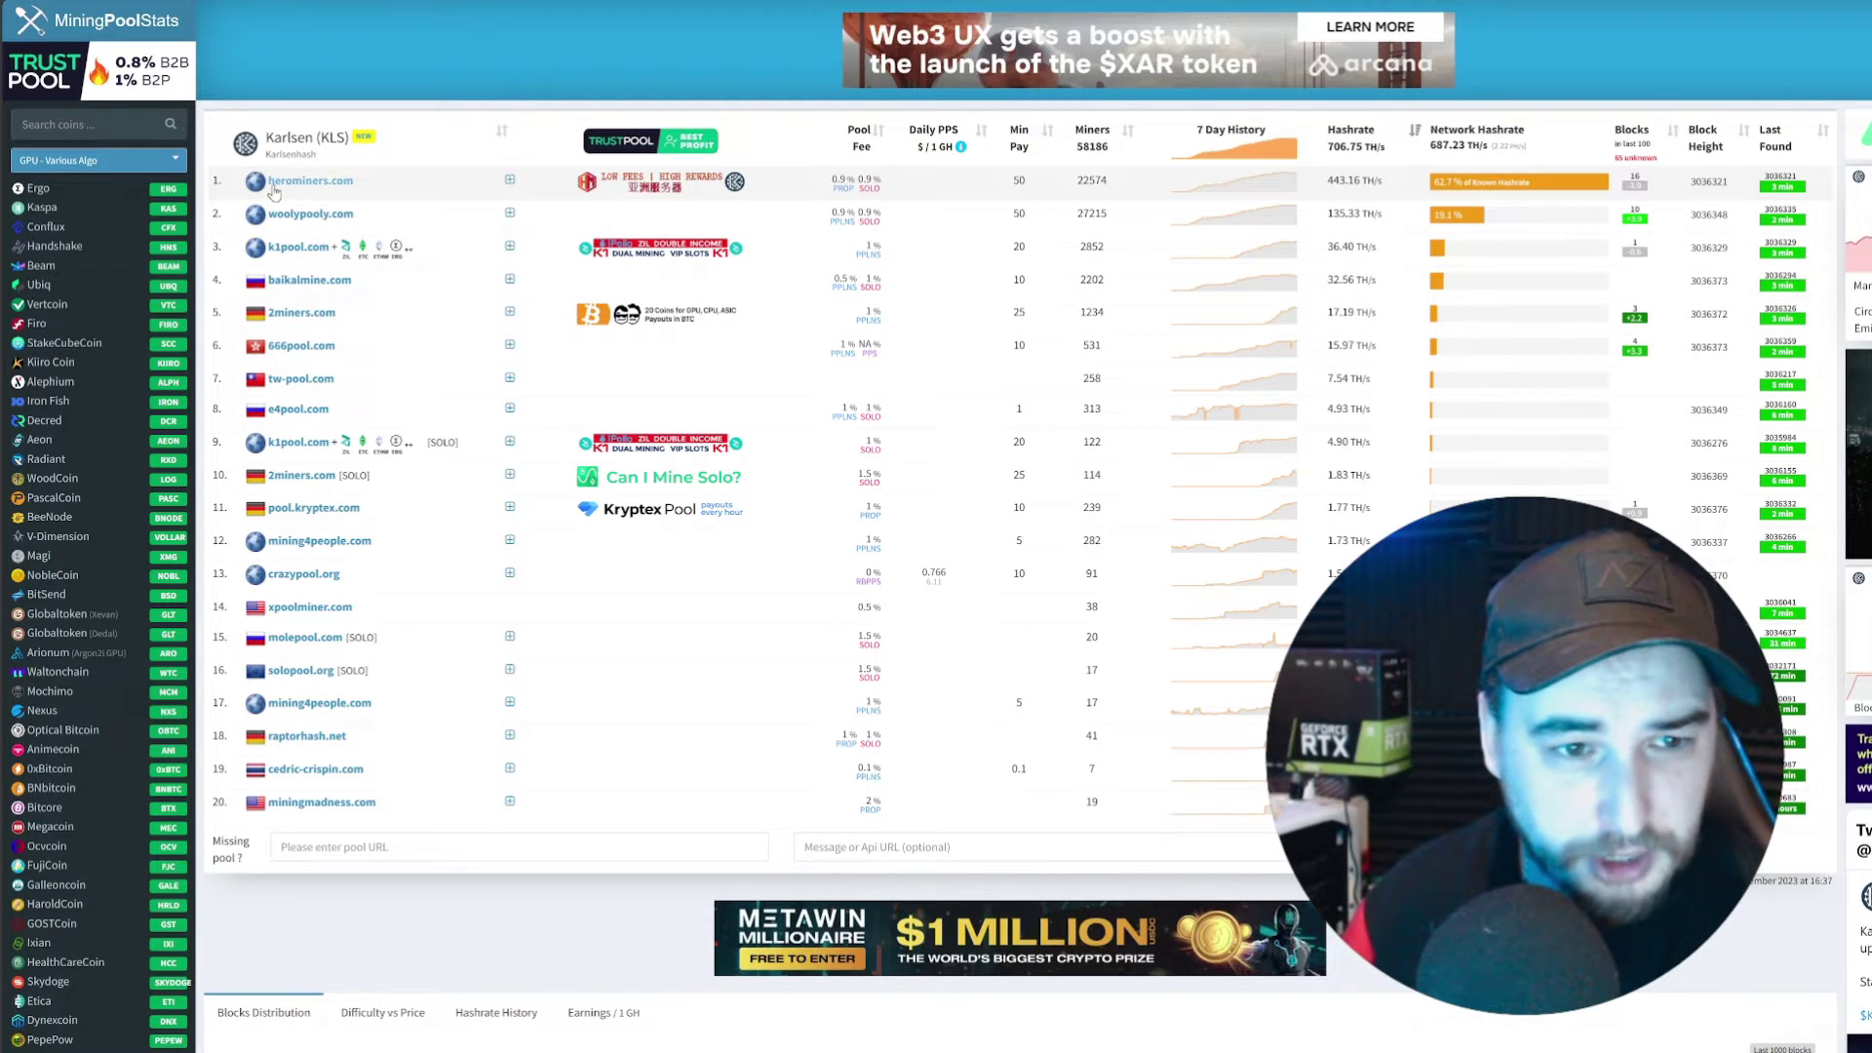
click(303, 181)
scroll(1308, 347, down, 6)
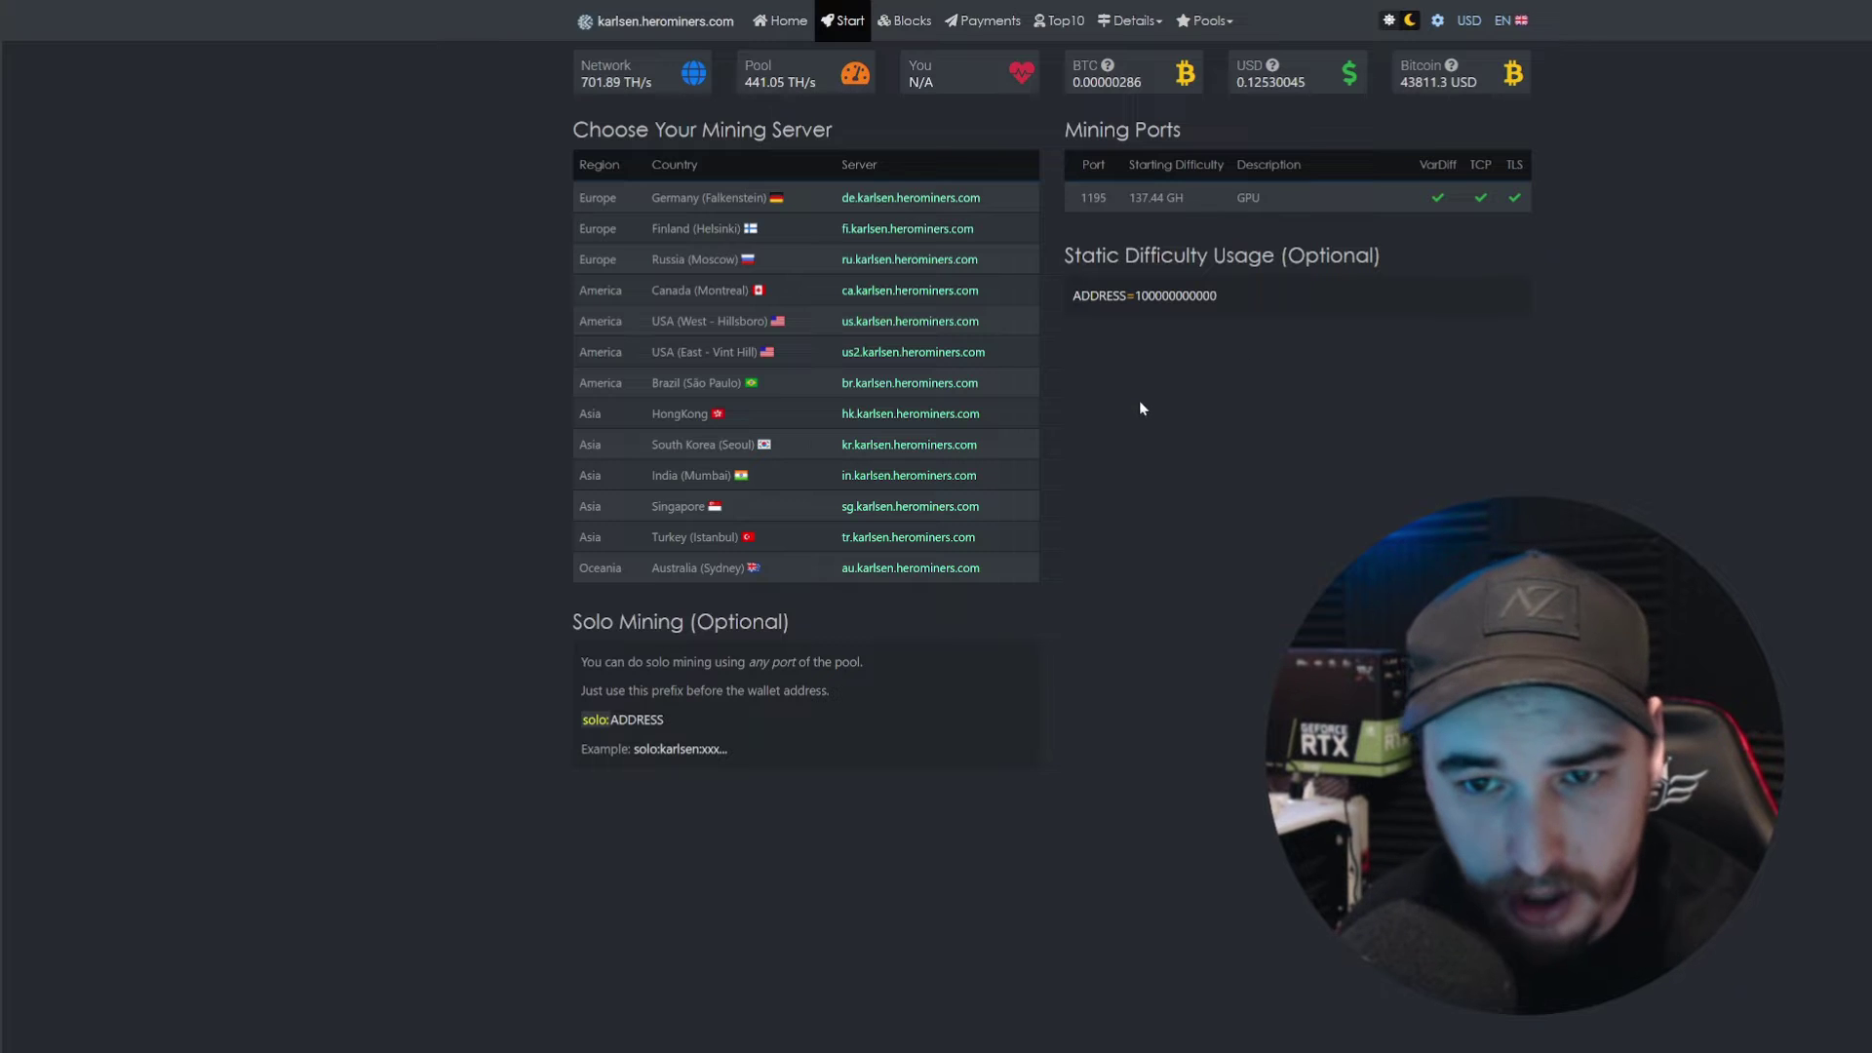
- Copy the Germany server address de.karlsen.herominers.com
drag(981, 198, 847, 198)
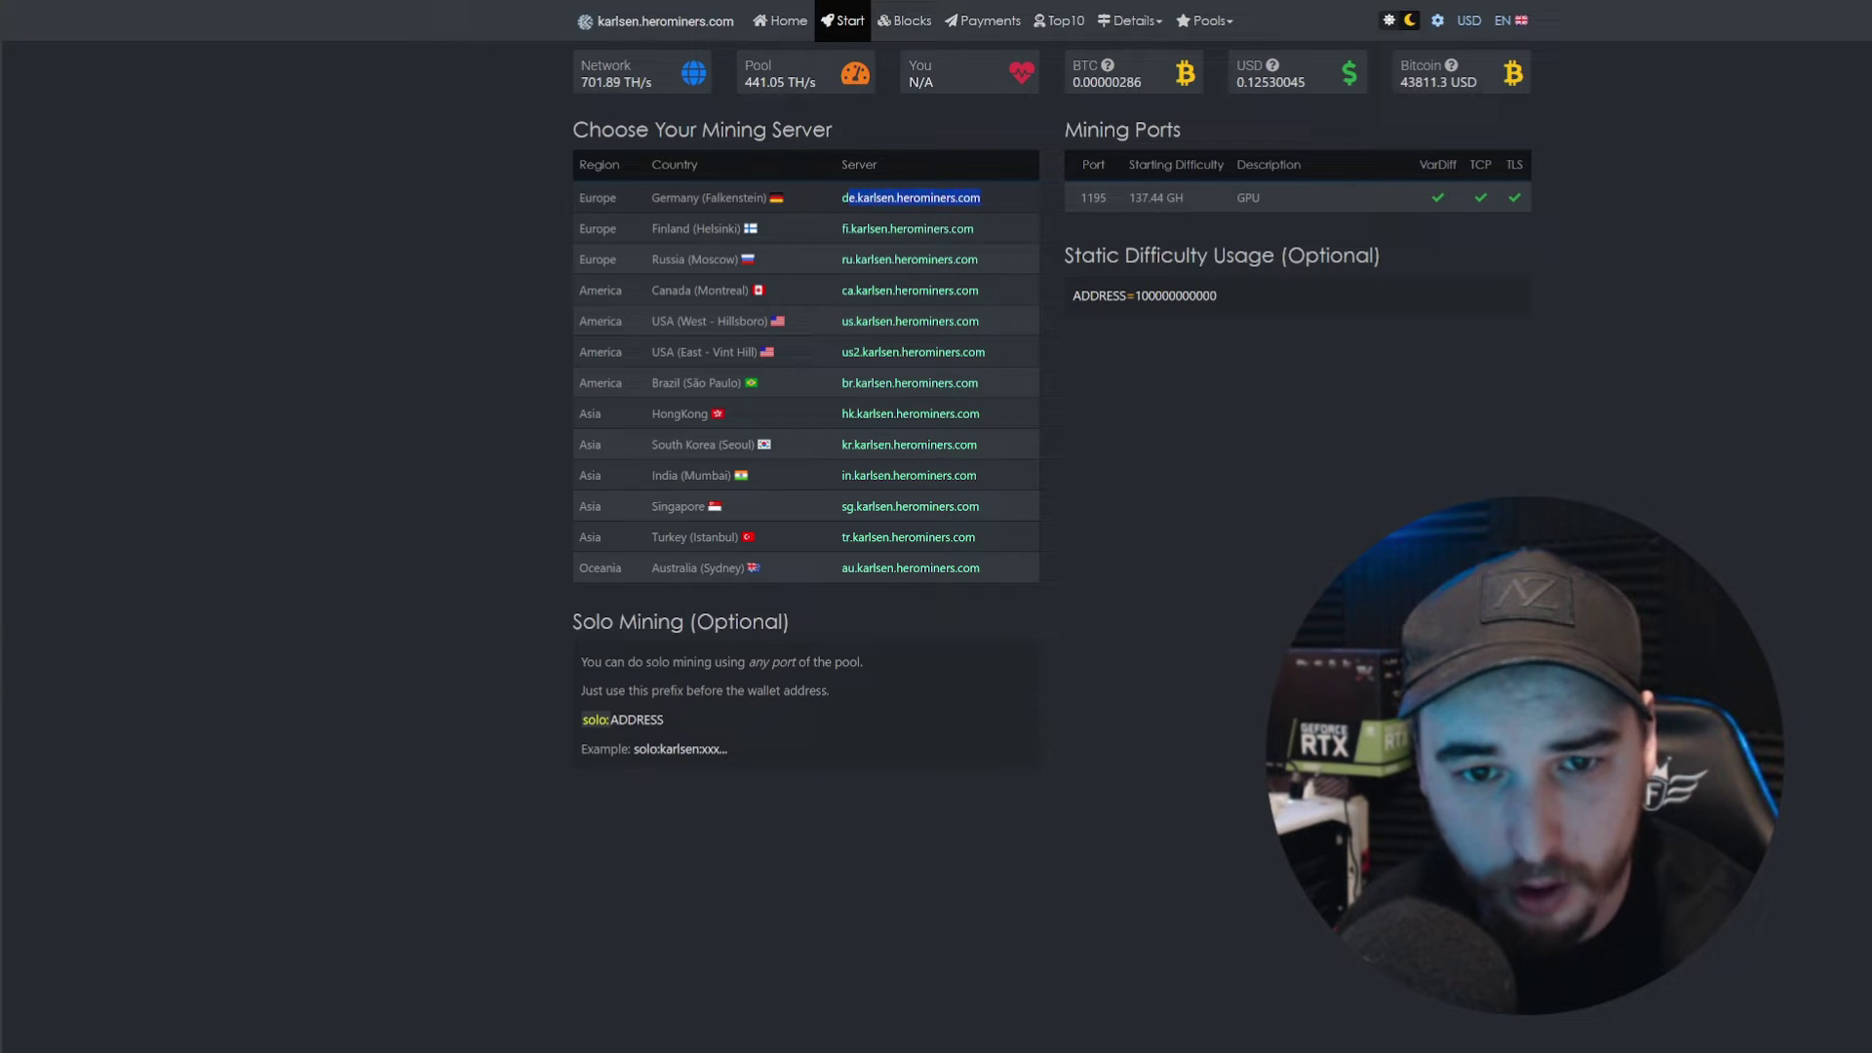
right_click(845, 200)
click(899, 209)
- Show the lolMiner setup instructions for mine_karlsen.bat
scroll(898, 209, down, 5)
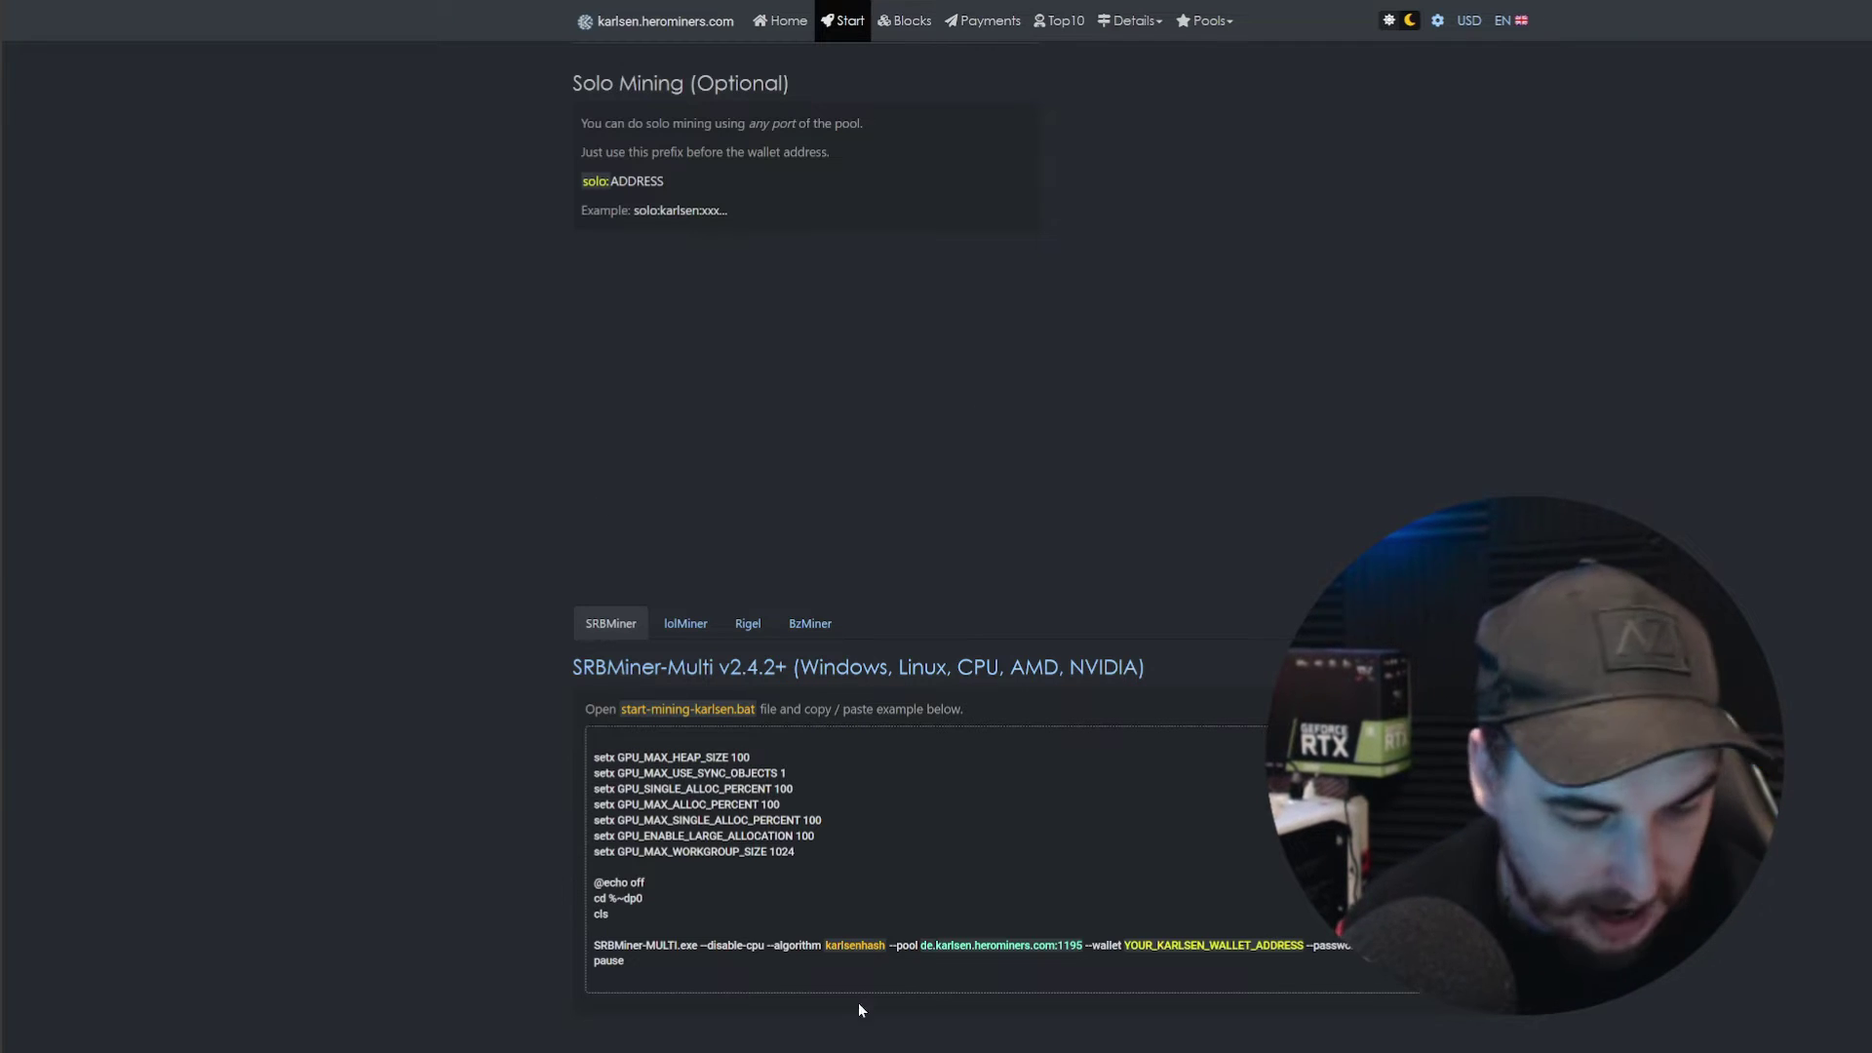
click(683, 629)
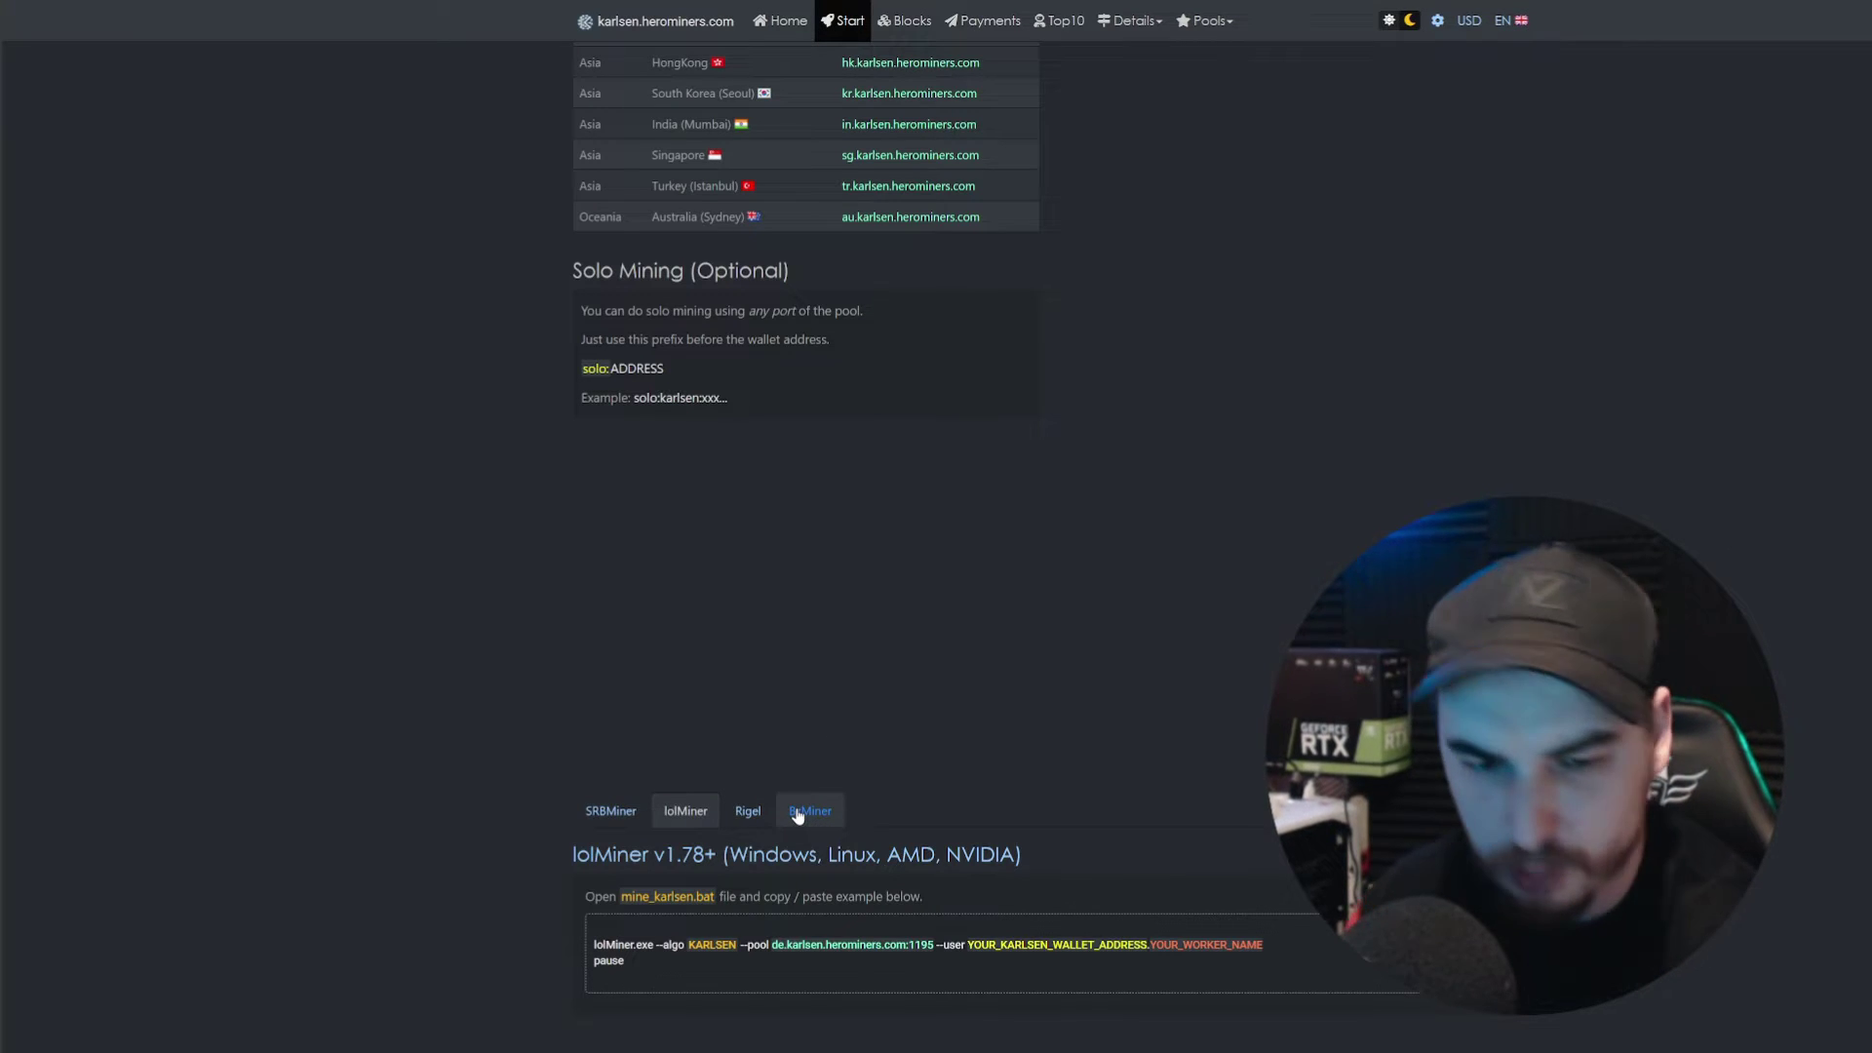
click(619, 816)
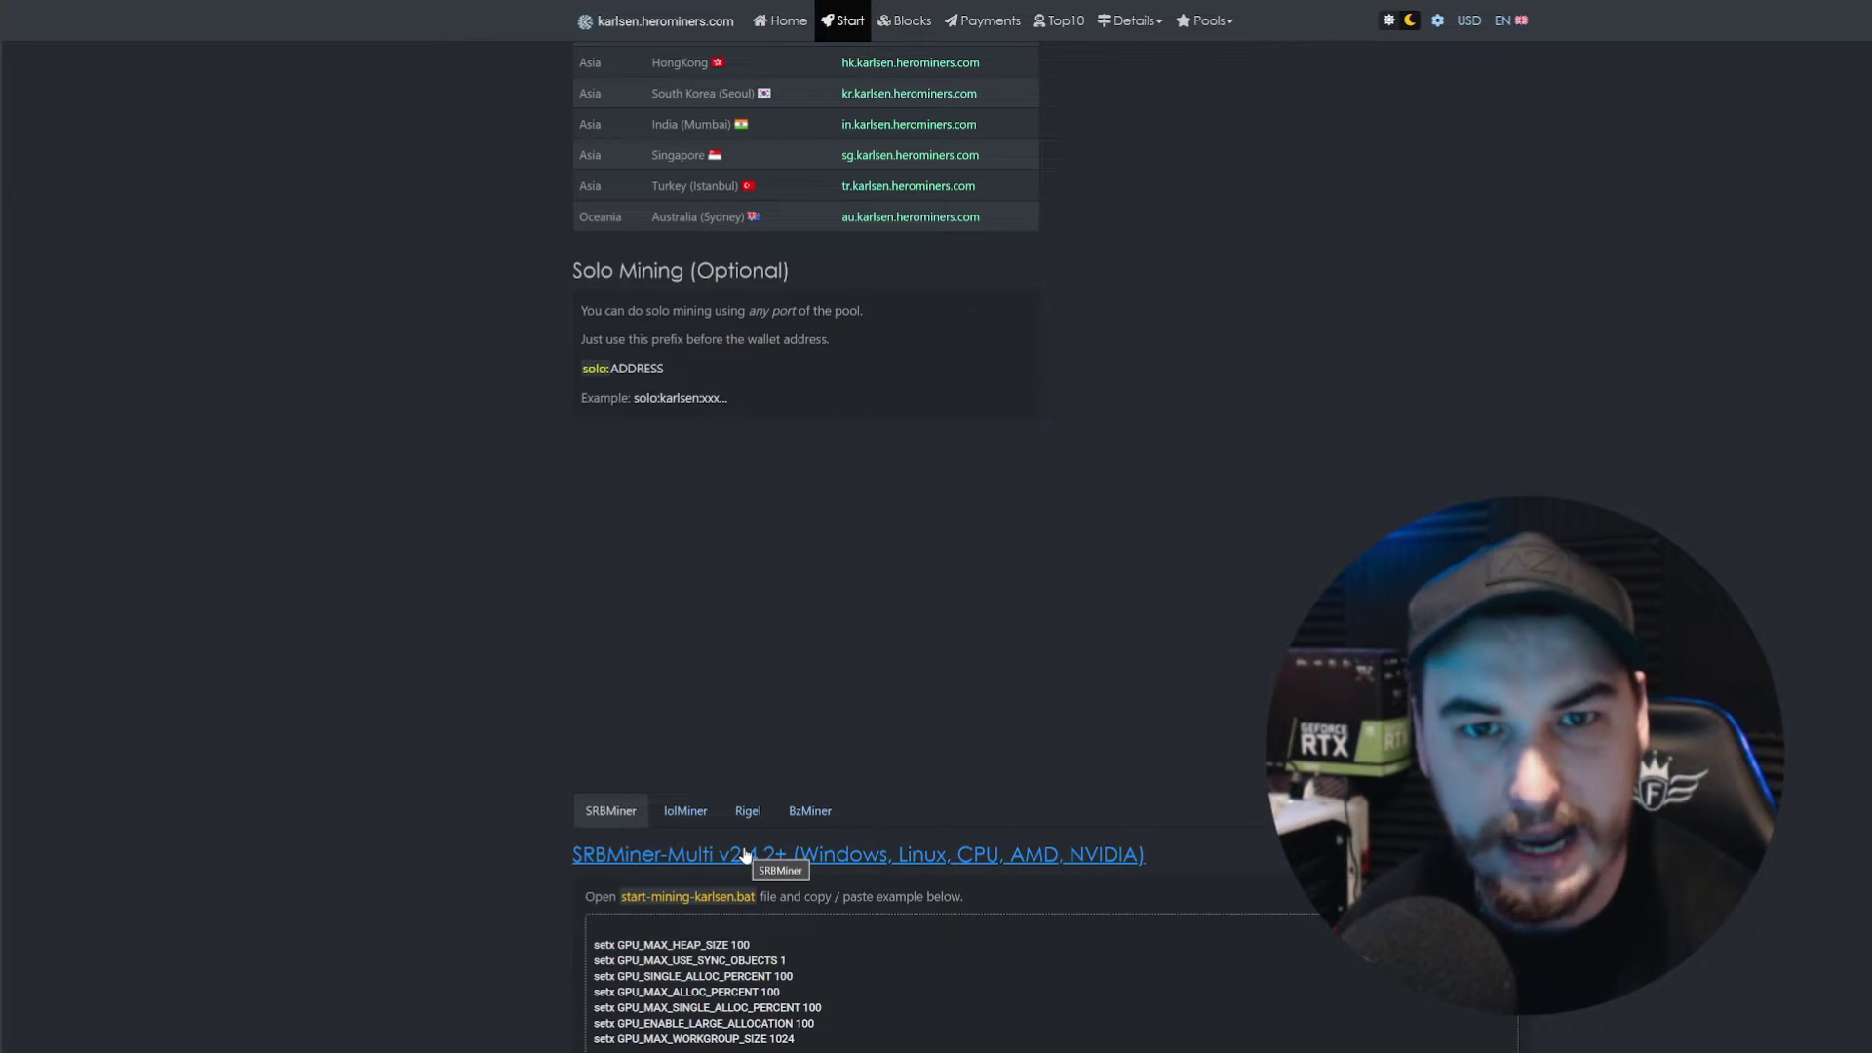
click(688, 821)
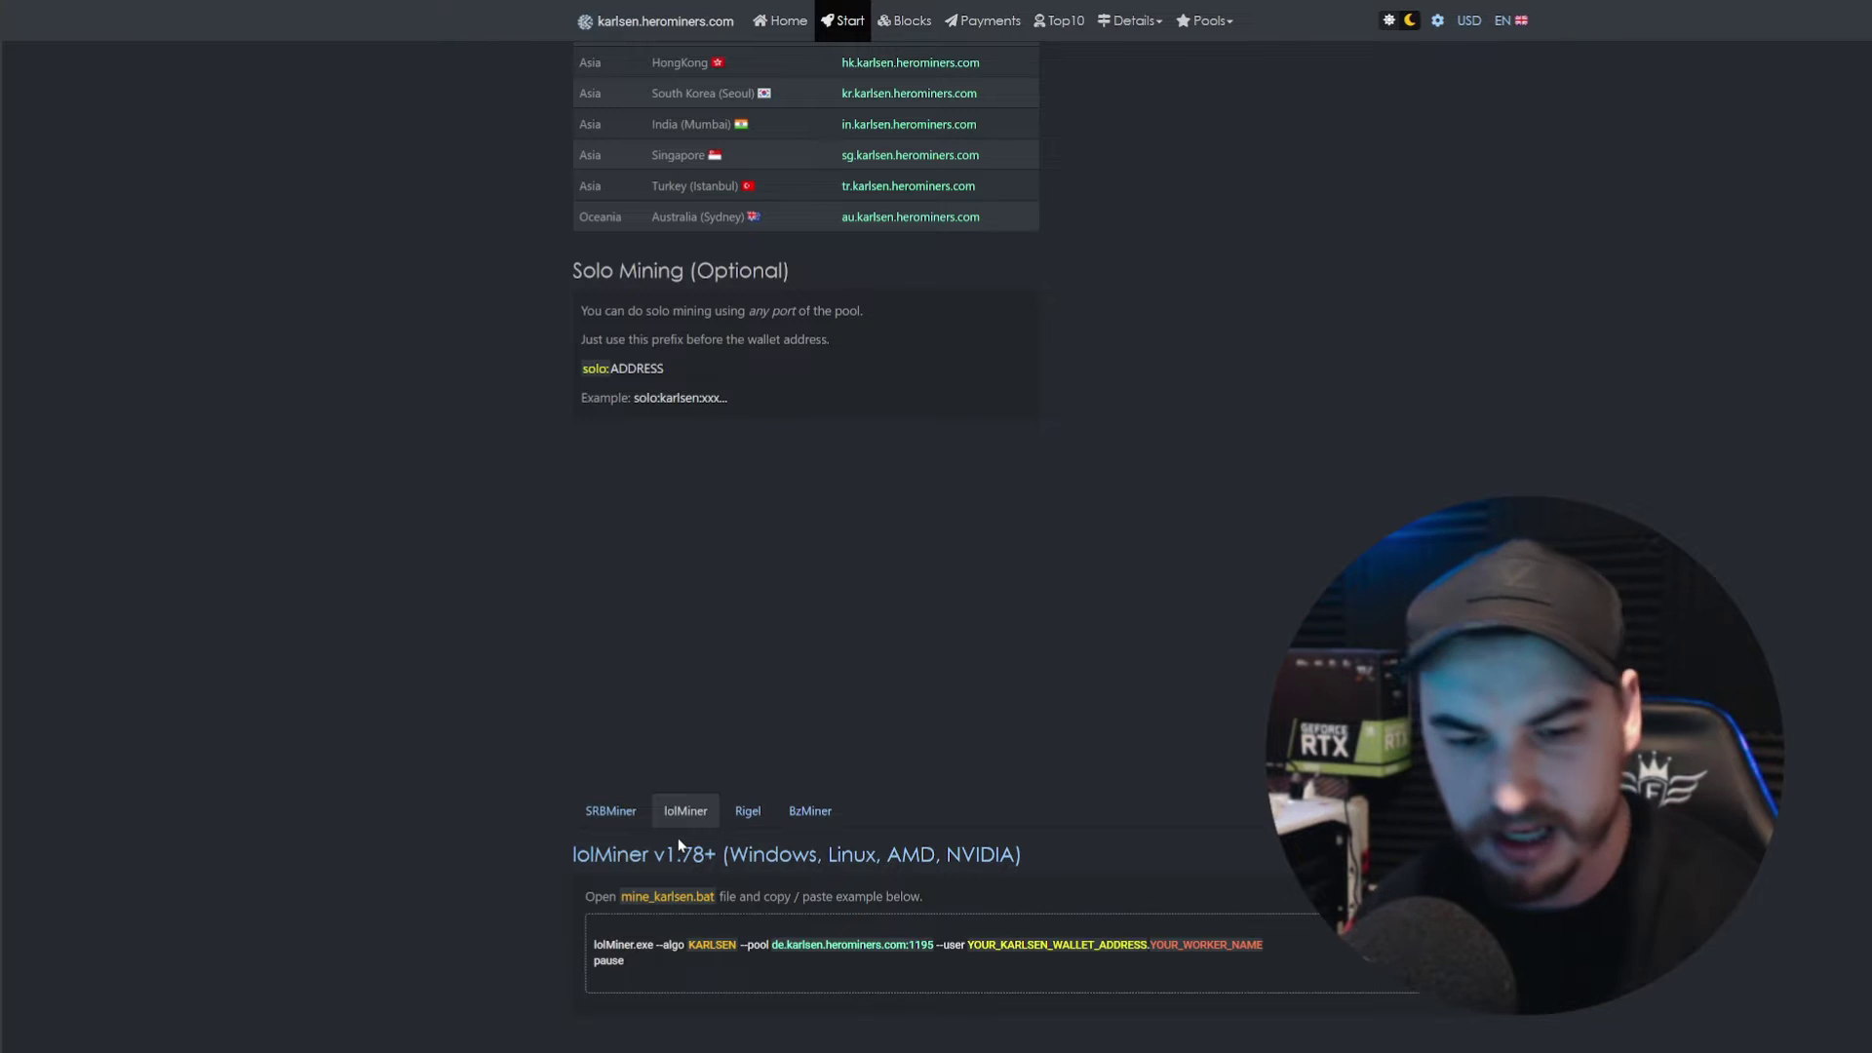
- Open the lolMiner releases page and review the Karlsen and RX 500 improvement notes
click(729, 854)
scroll(934, 740, down, 8)
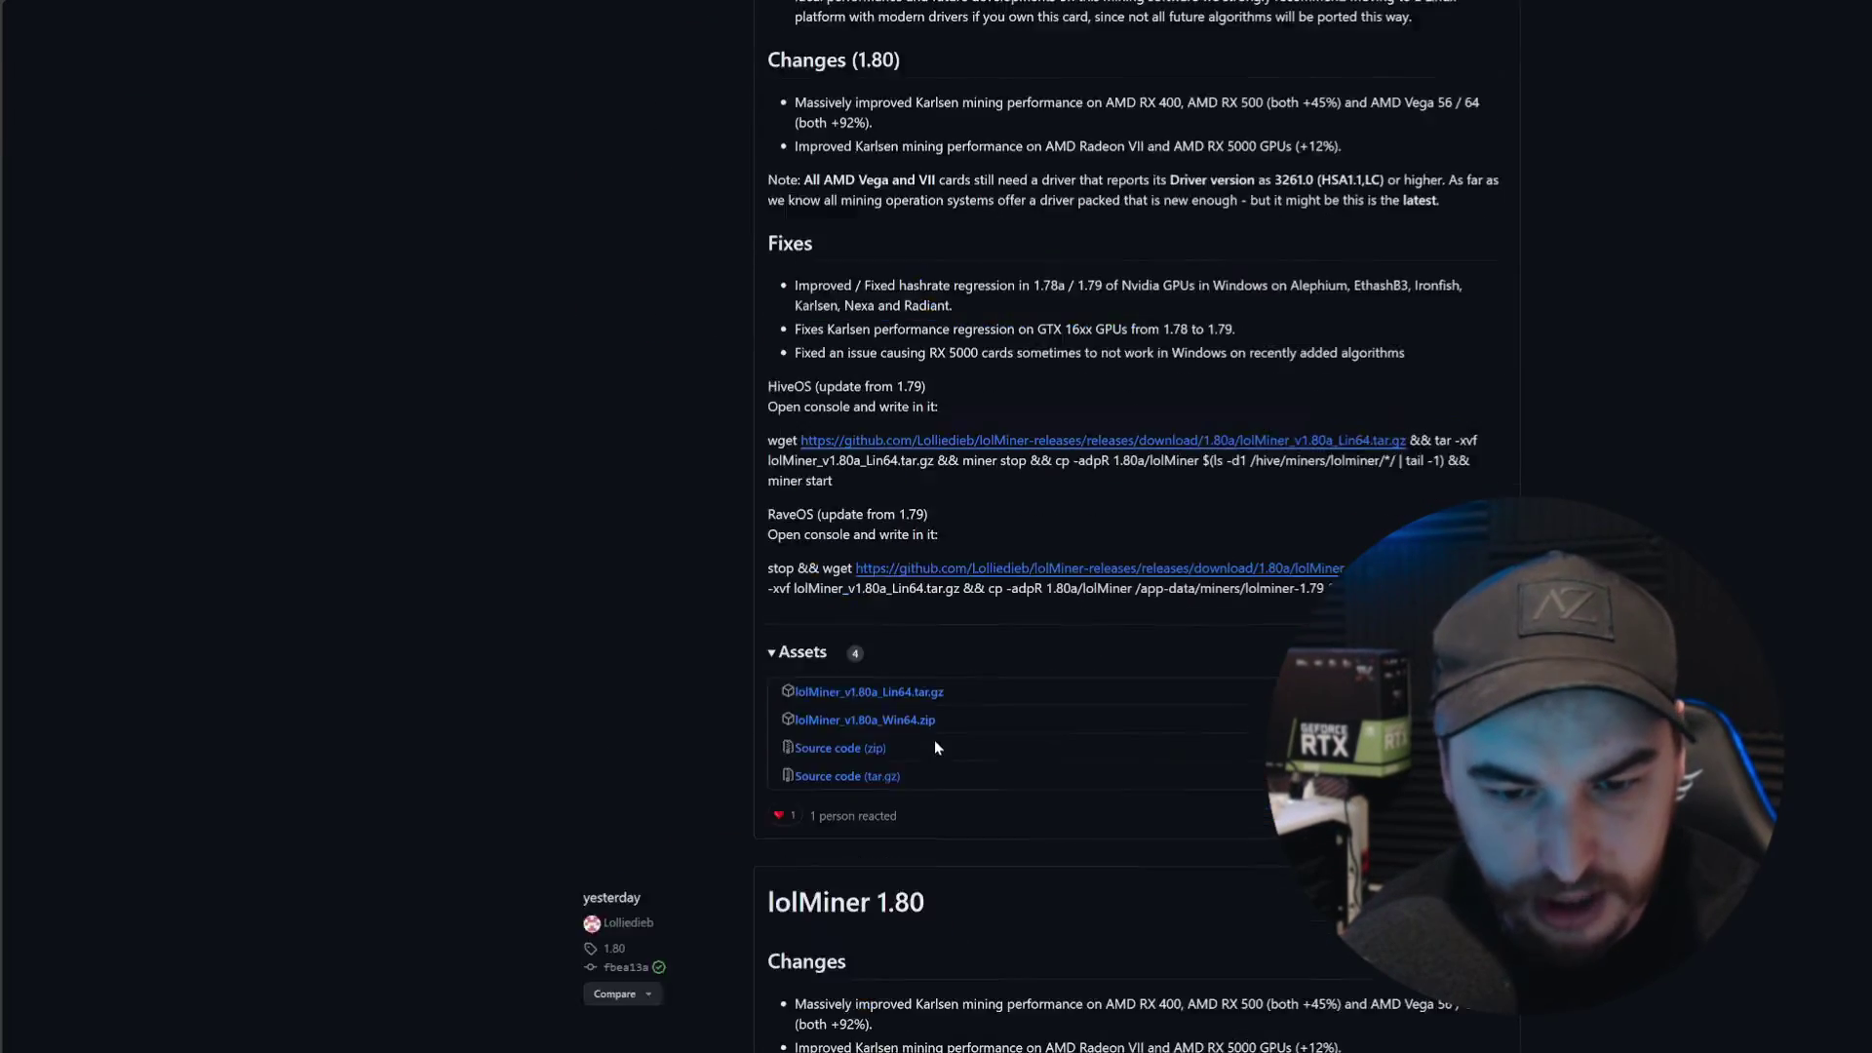
scroll(734, 490, down, 4)
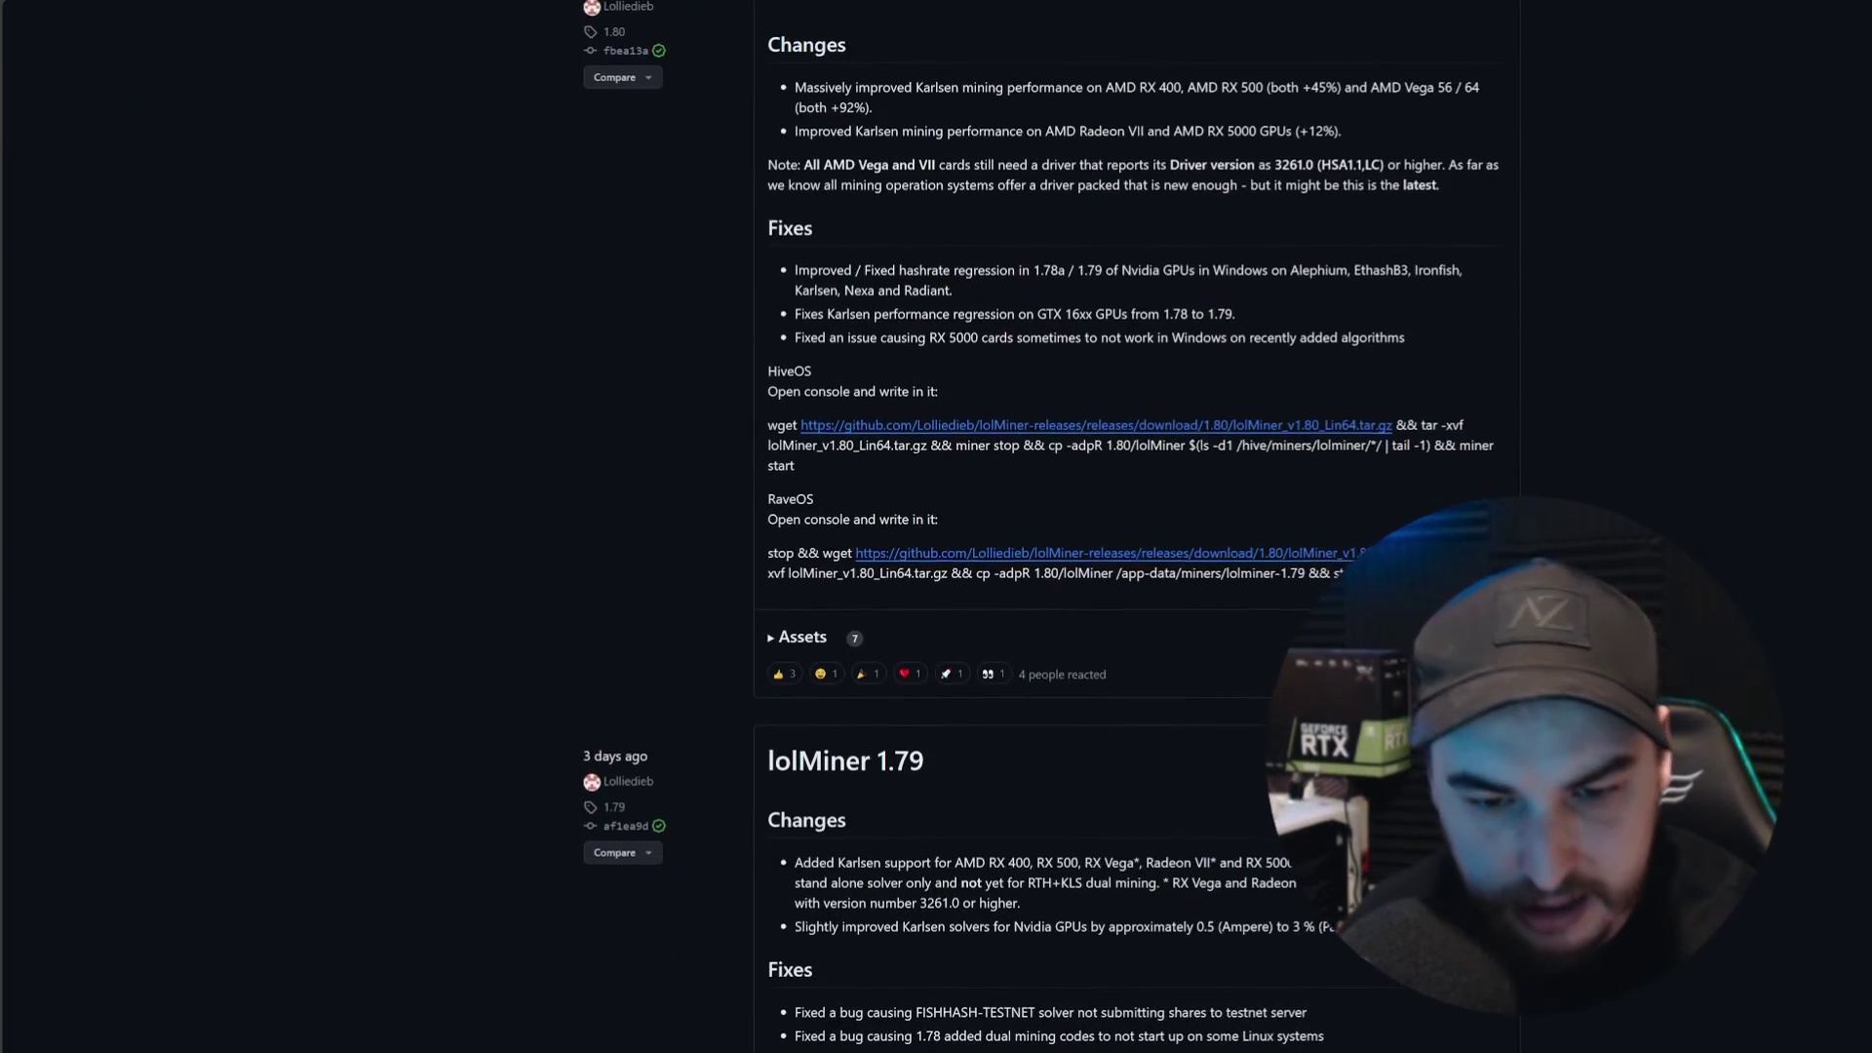
scroll(922, 499, up, 9)
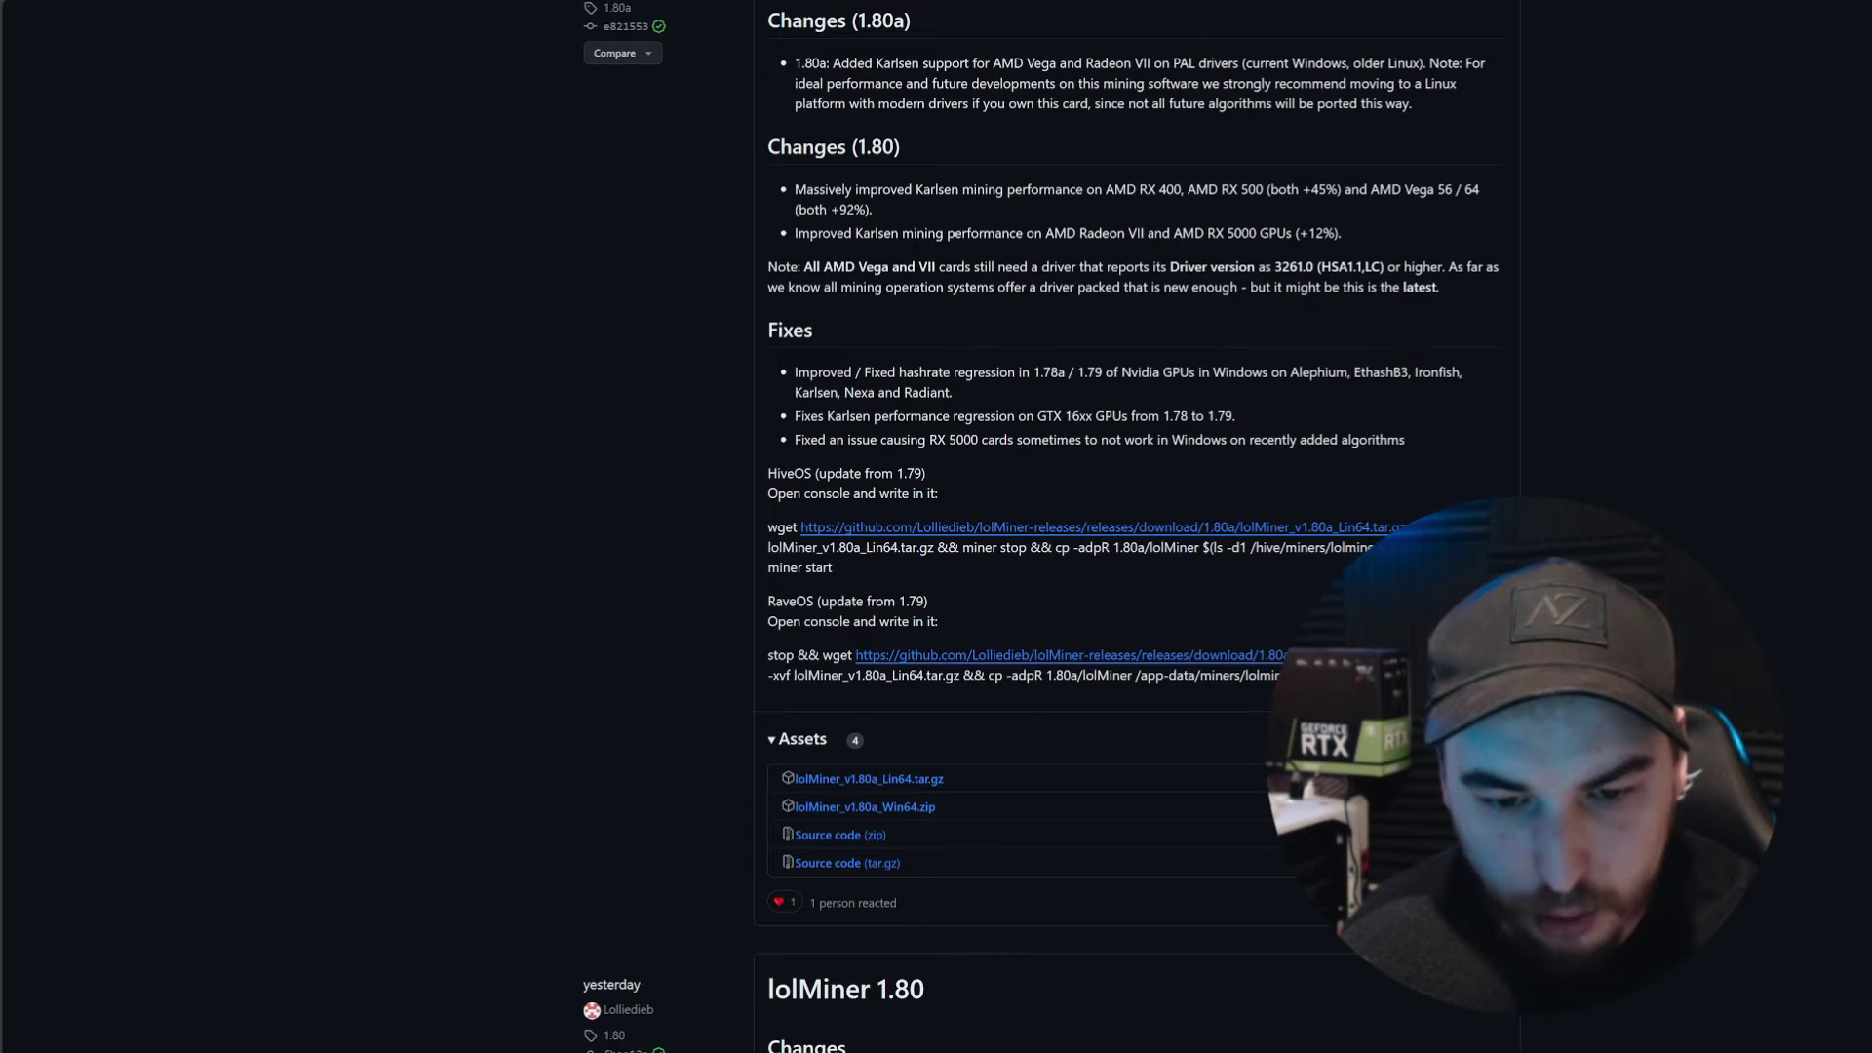
scroll(893, 449, up, 3)
scroll(893, 449, down, 3)
scroll(893, 448, up, 1)
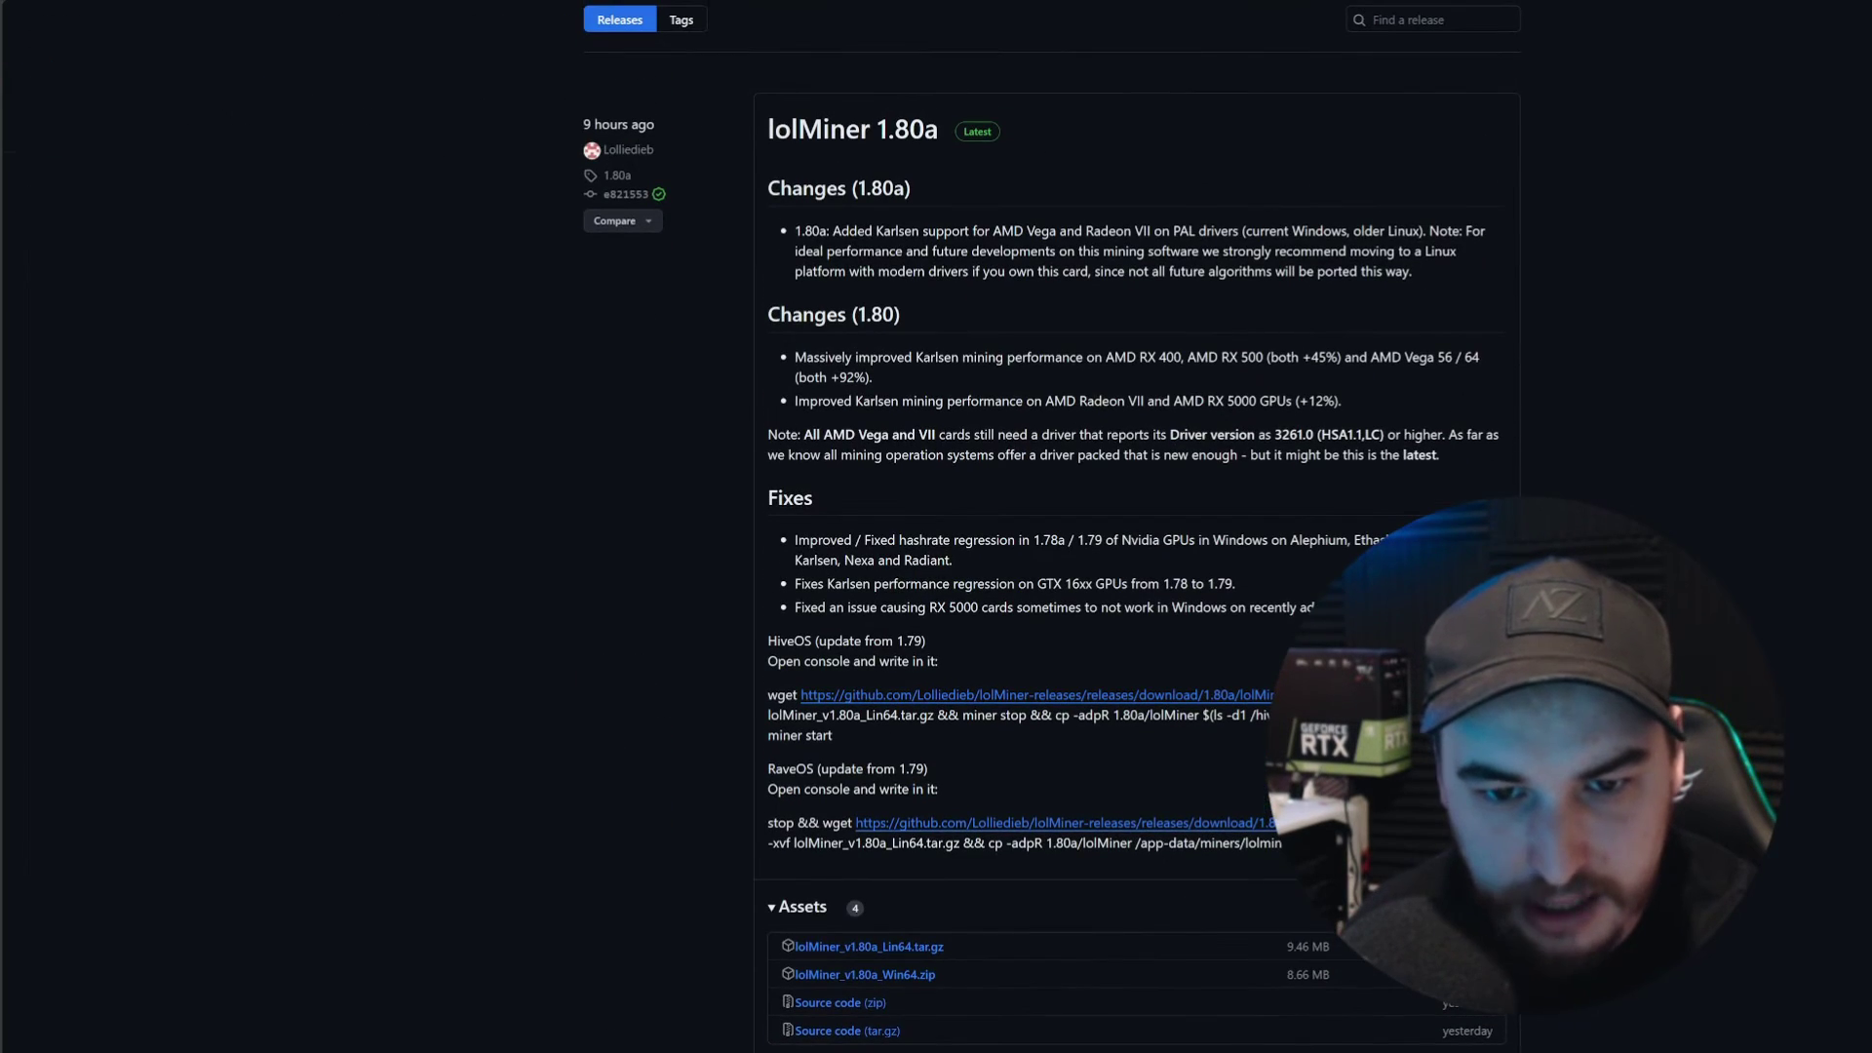
drag(795, 360, 1170, 361)
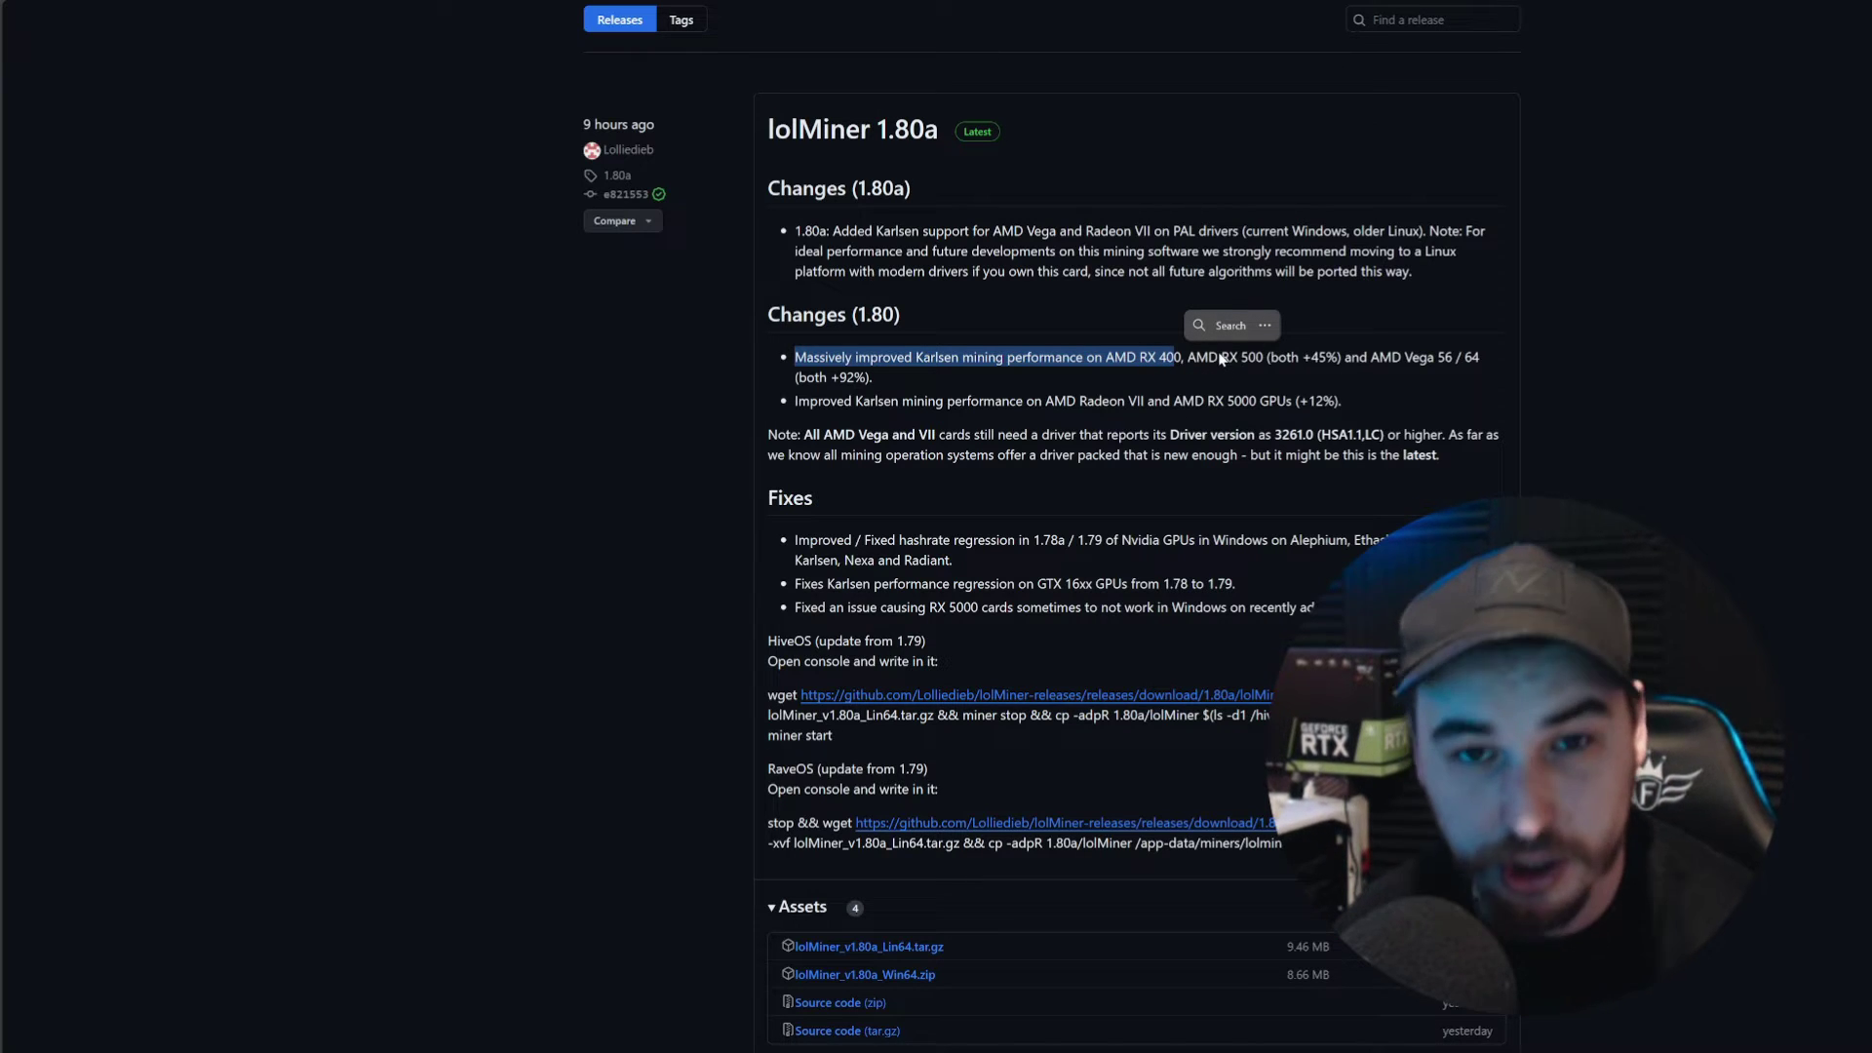
click(1217, 362)
drag(1185, 358, 1340, 364)
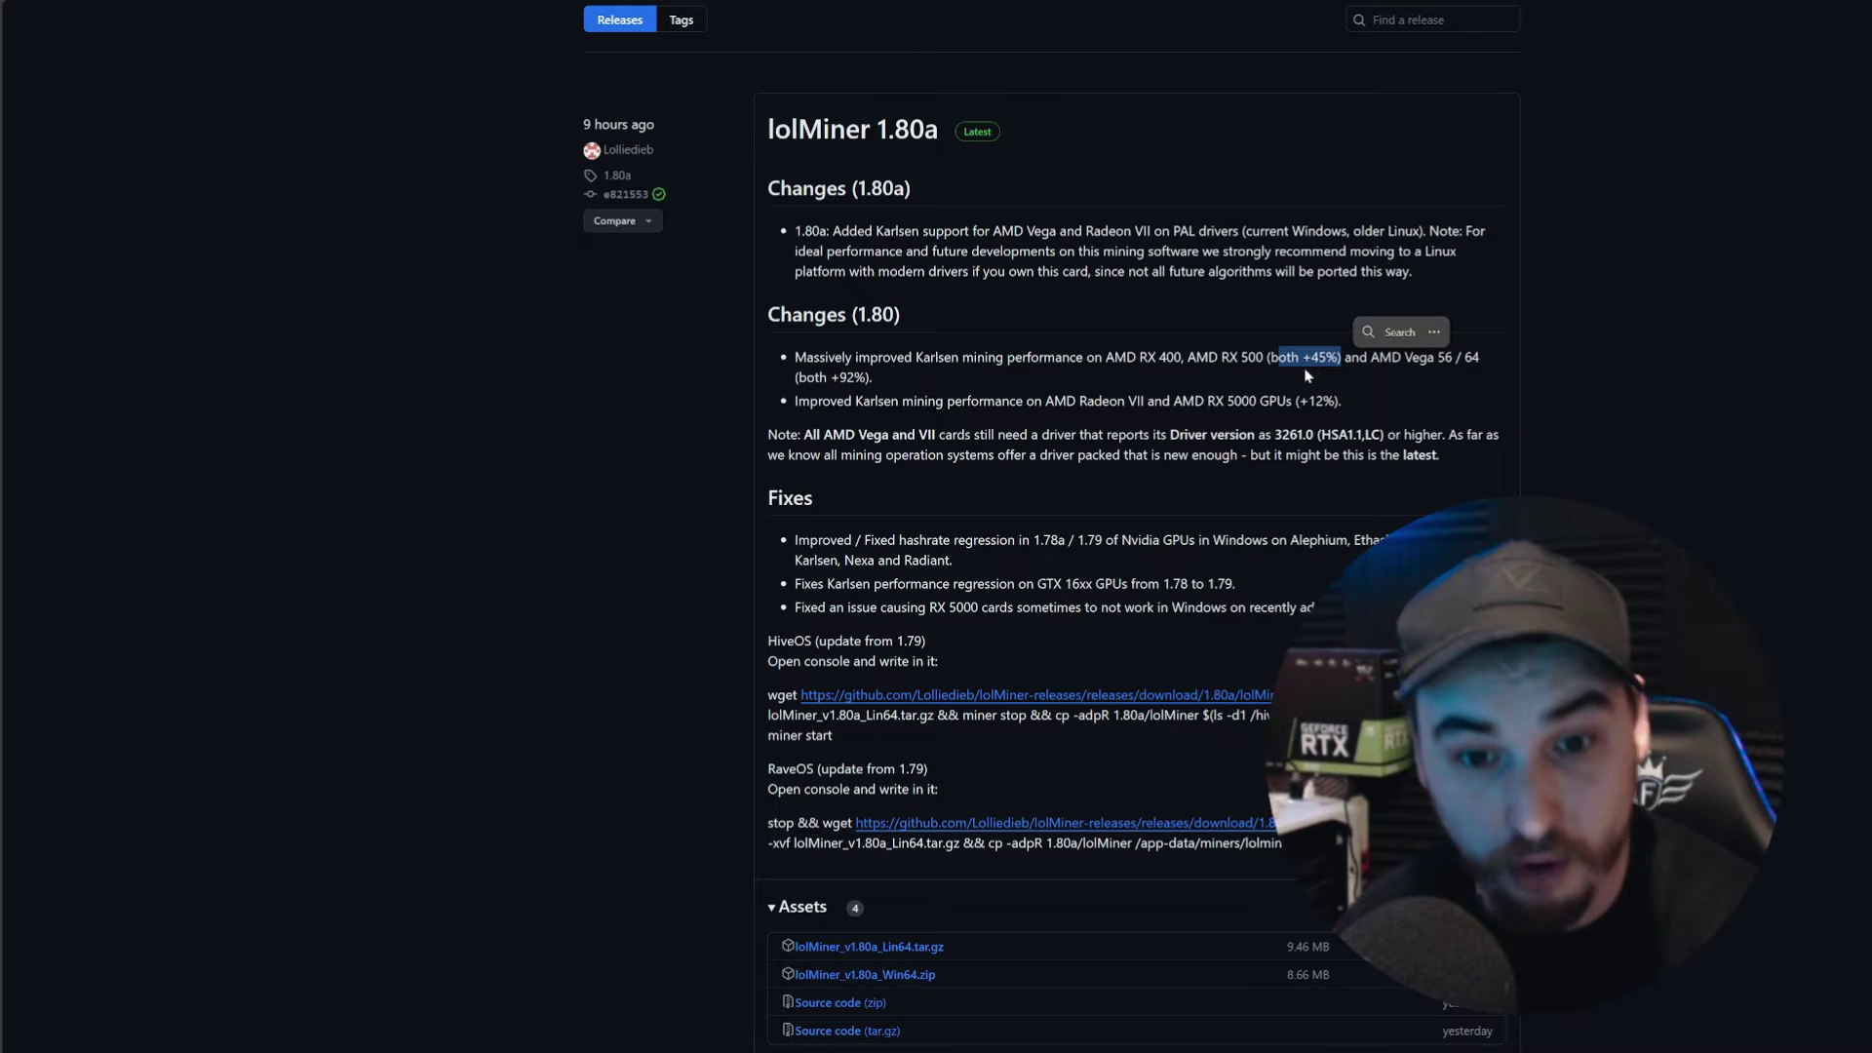
click(1318, 375)
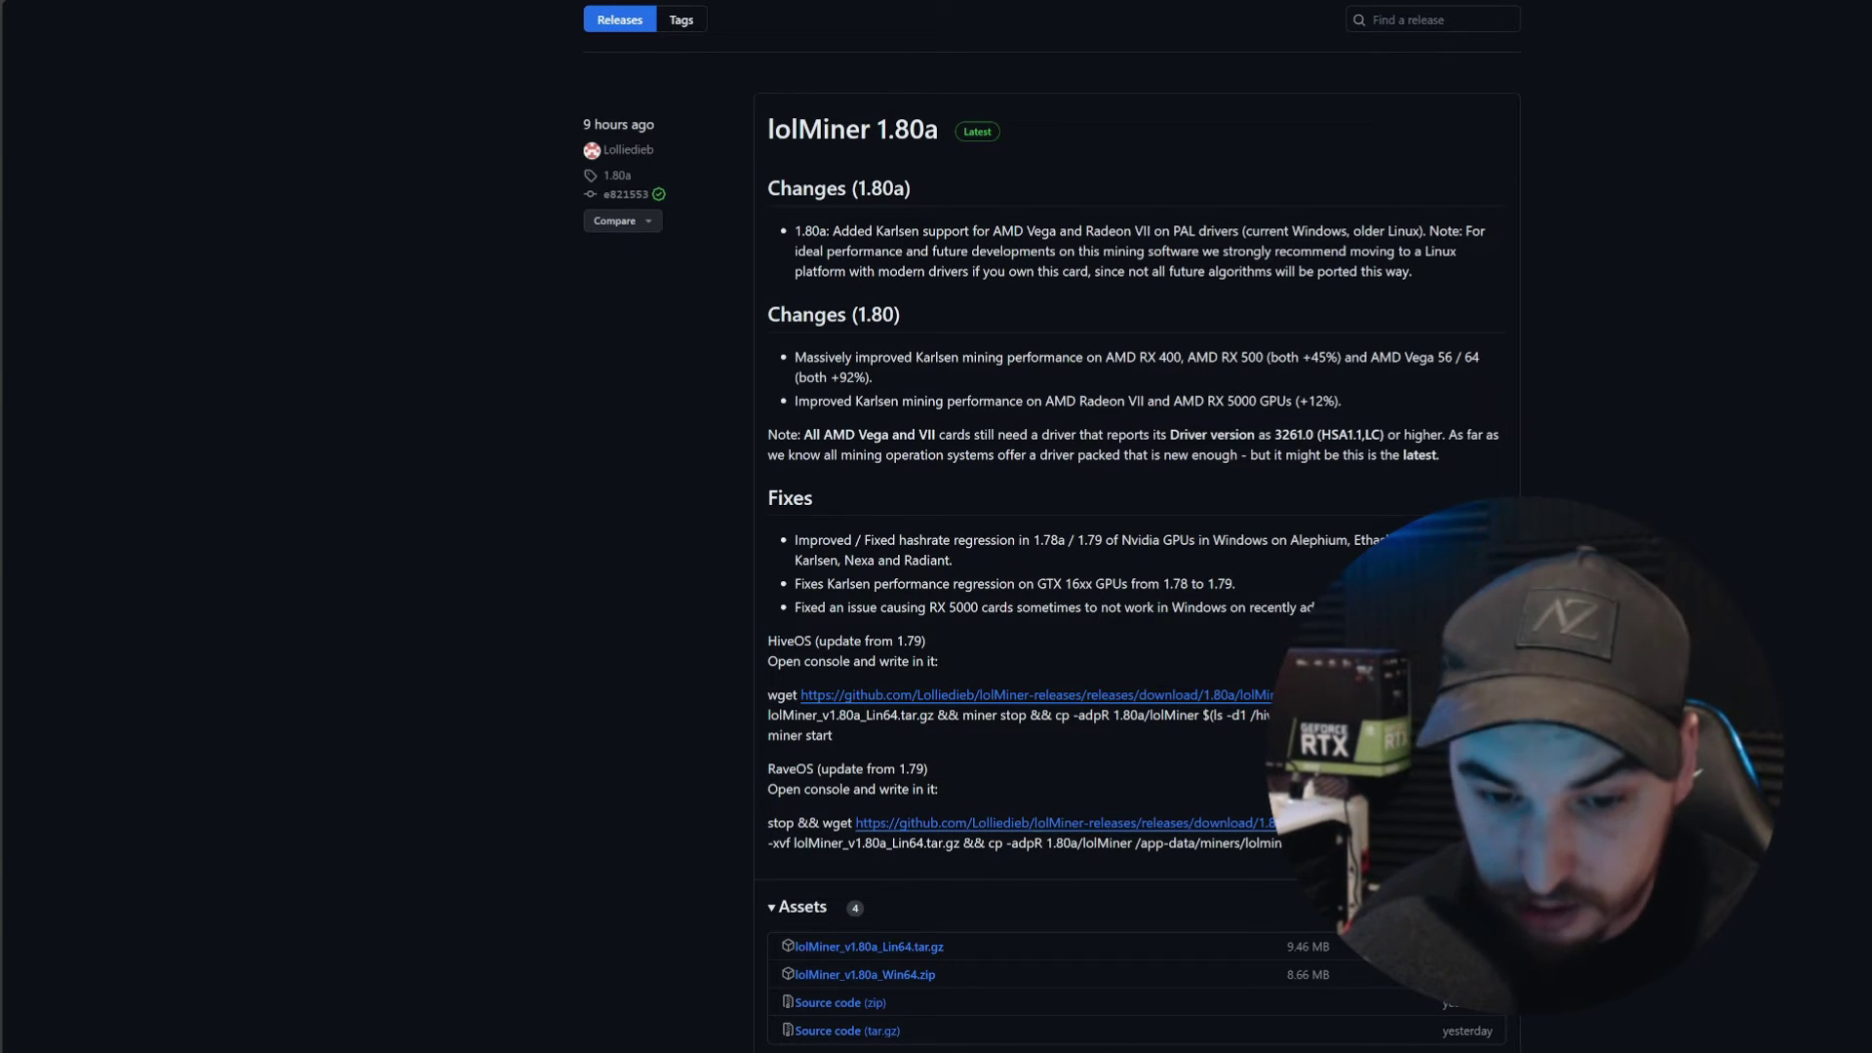
- Download lolMiner_v1.80a_Win64.zip and extract its 1.80a folder onto the desktop
scroll(977, 886, down, 3)
scroll(1020, 833, up, 5)
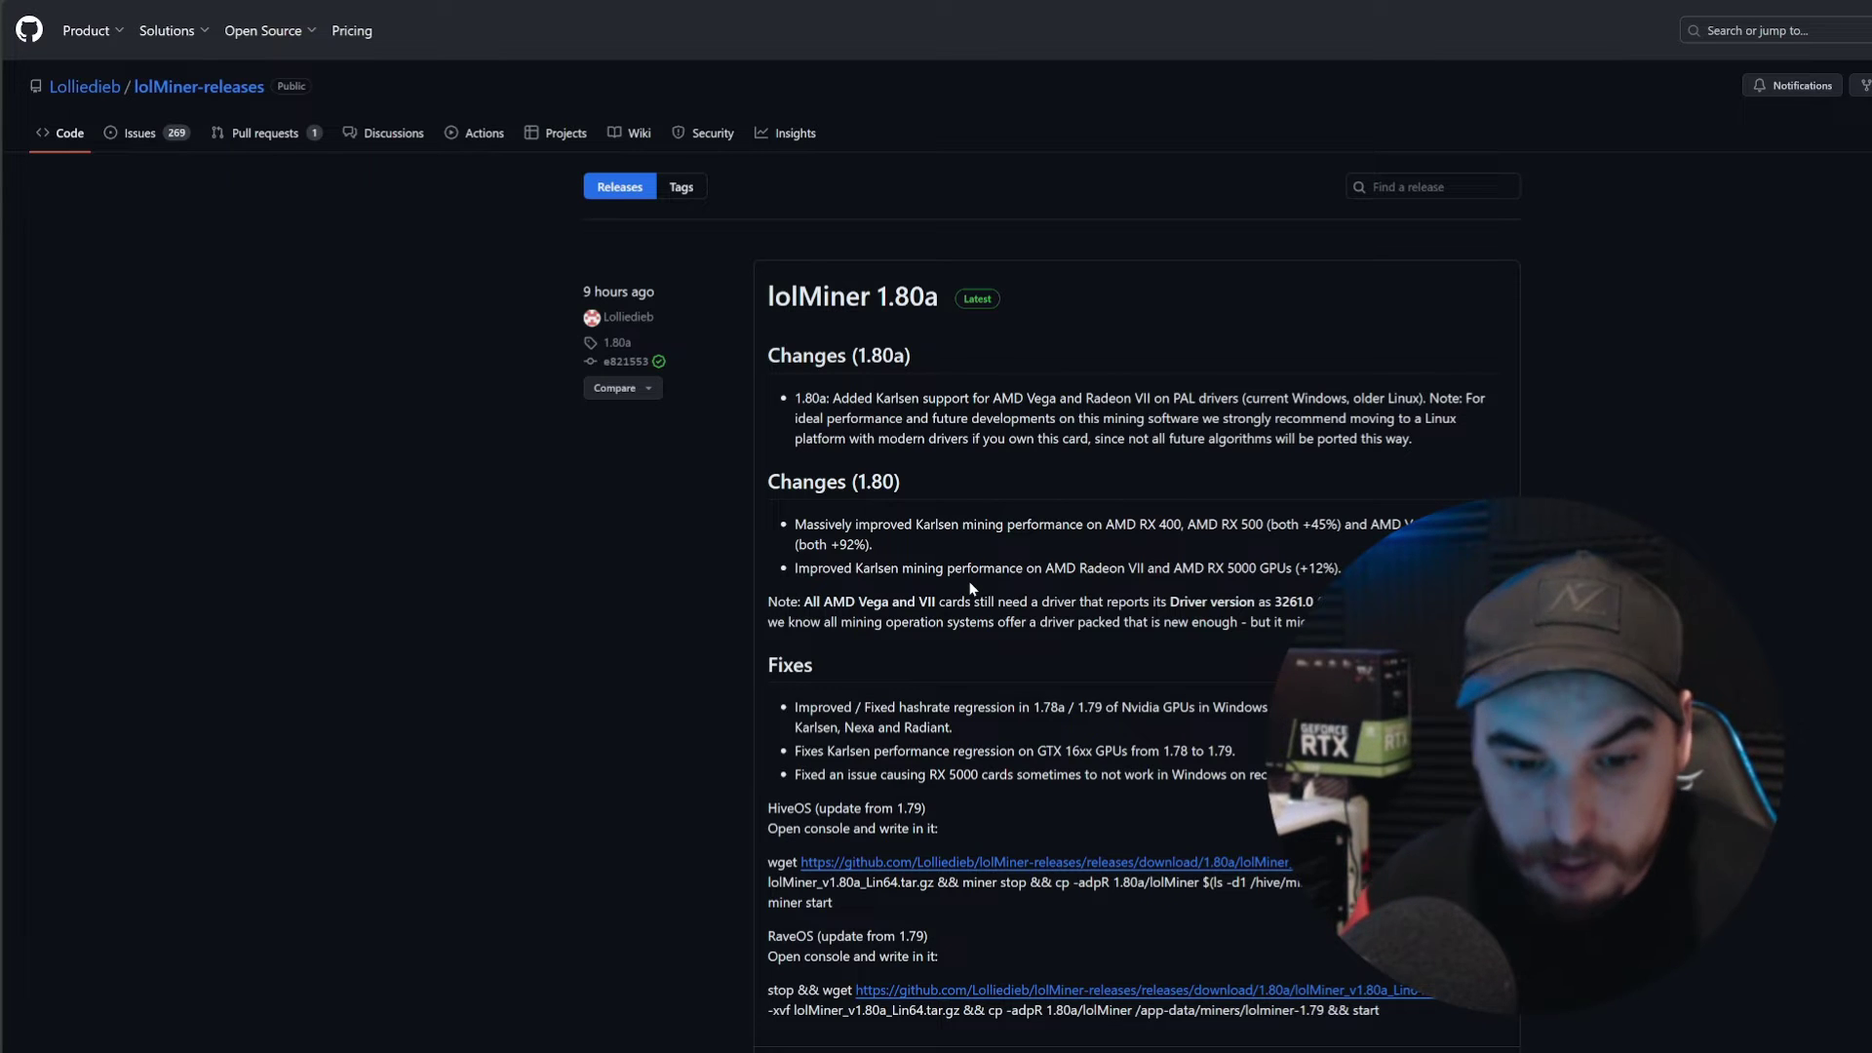
scroll(969, 585, down, 2)
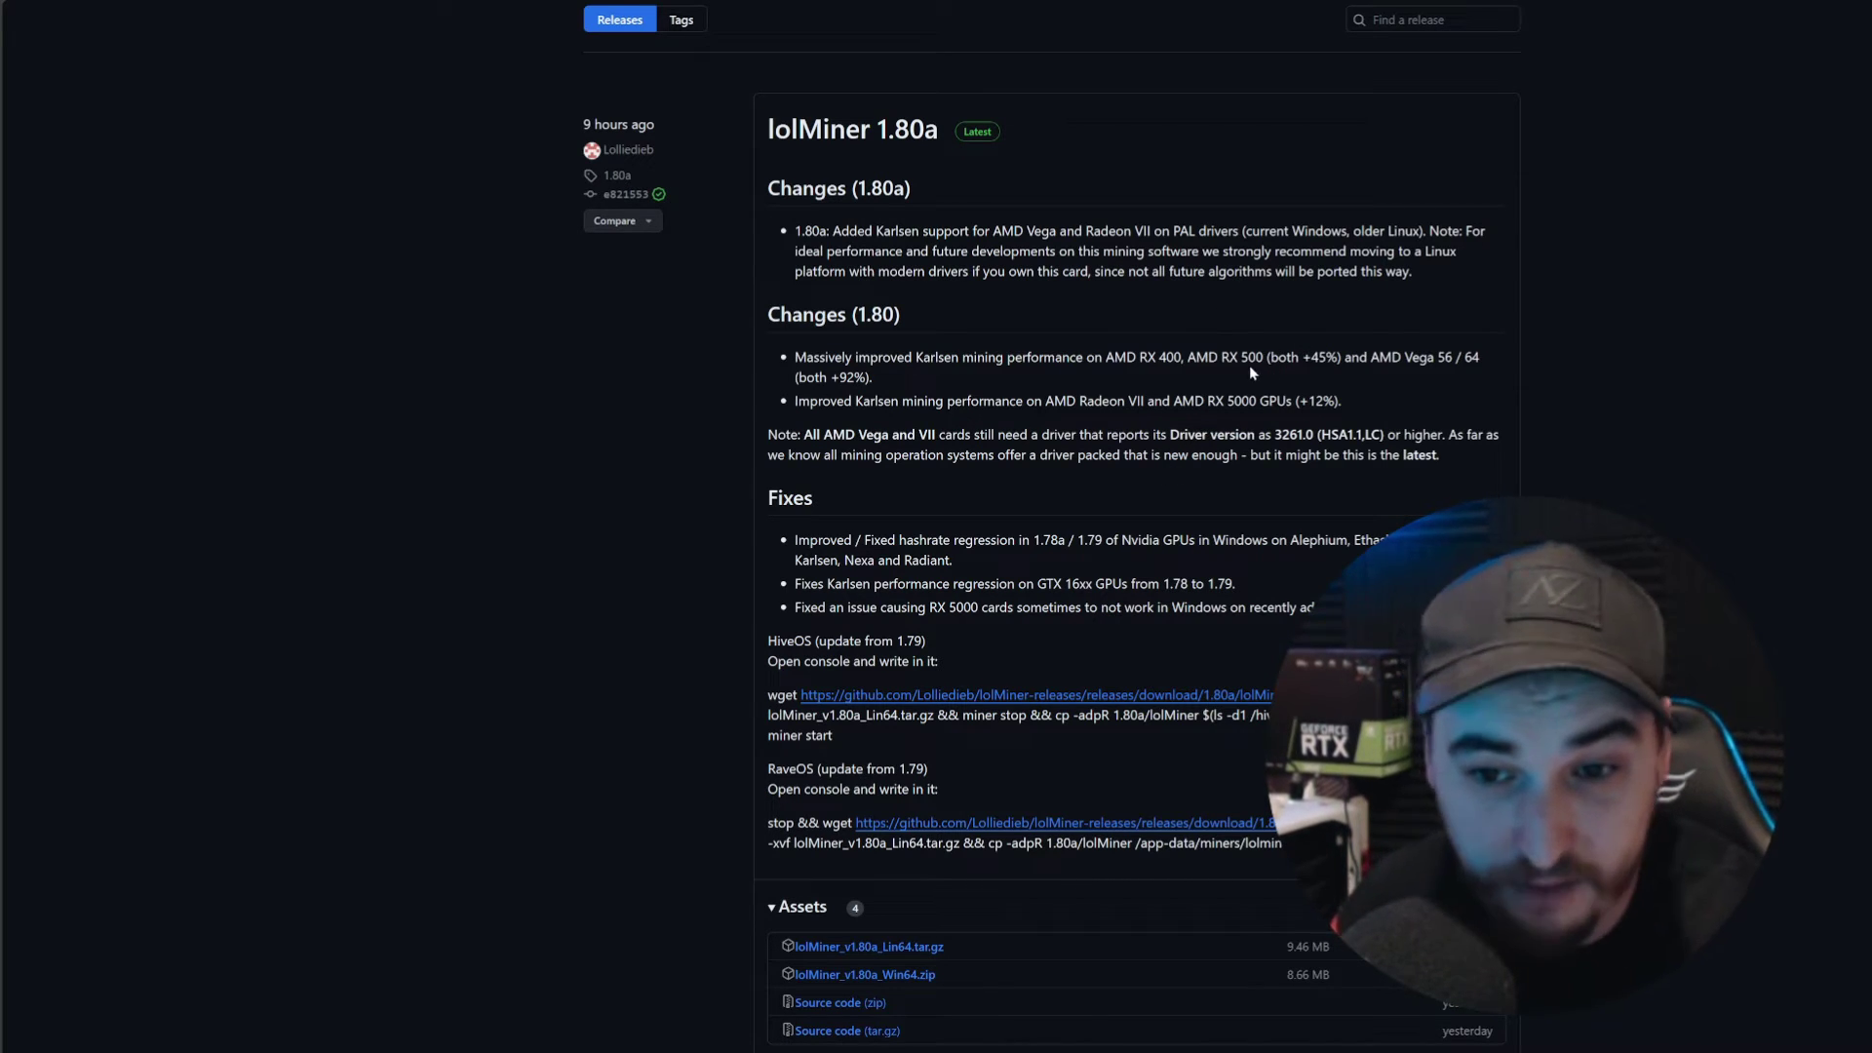
scroll(1091, 470, down, 4)
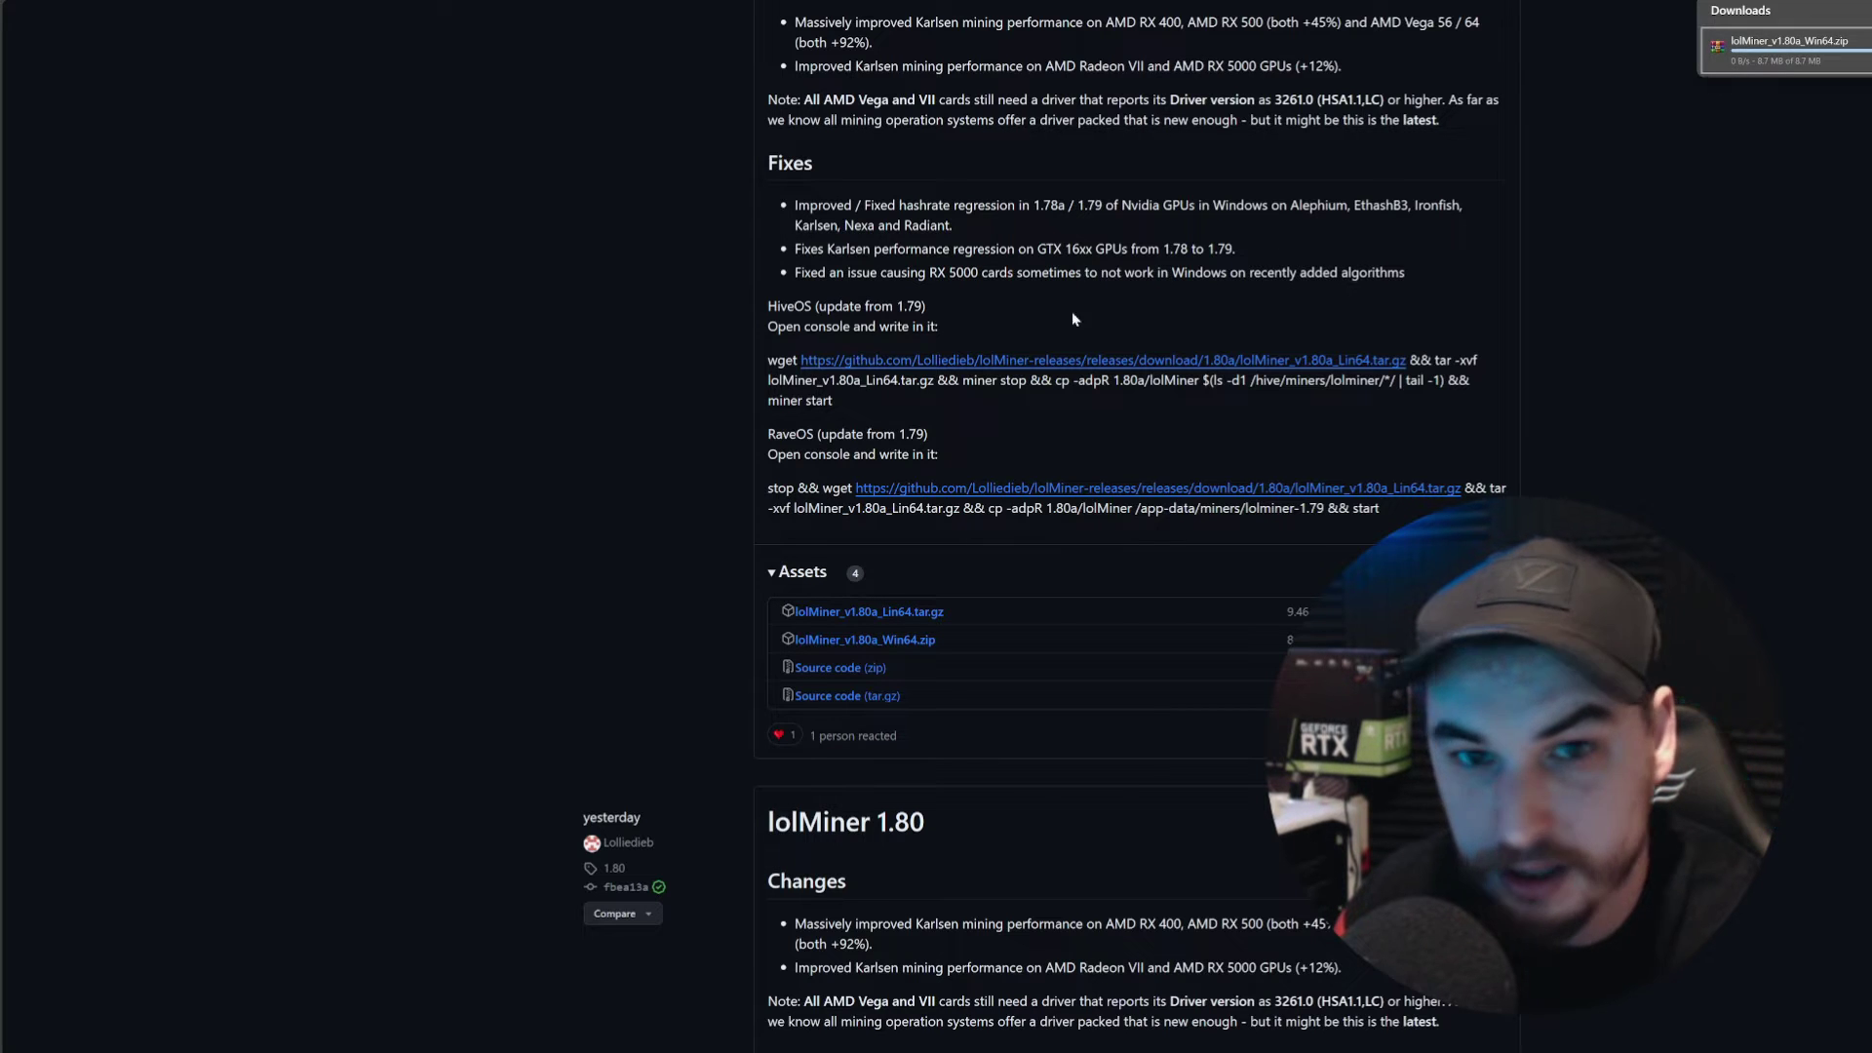
click(1773, 54)
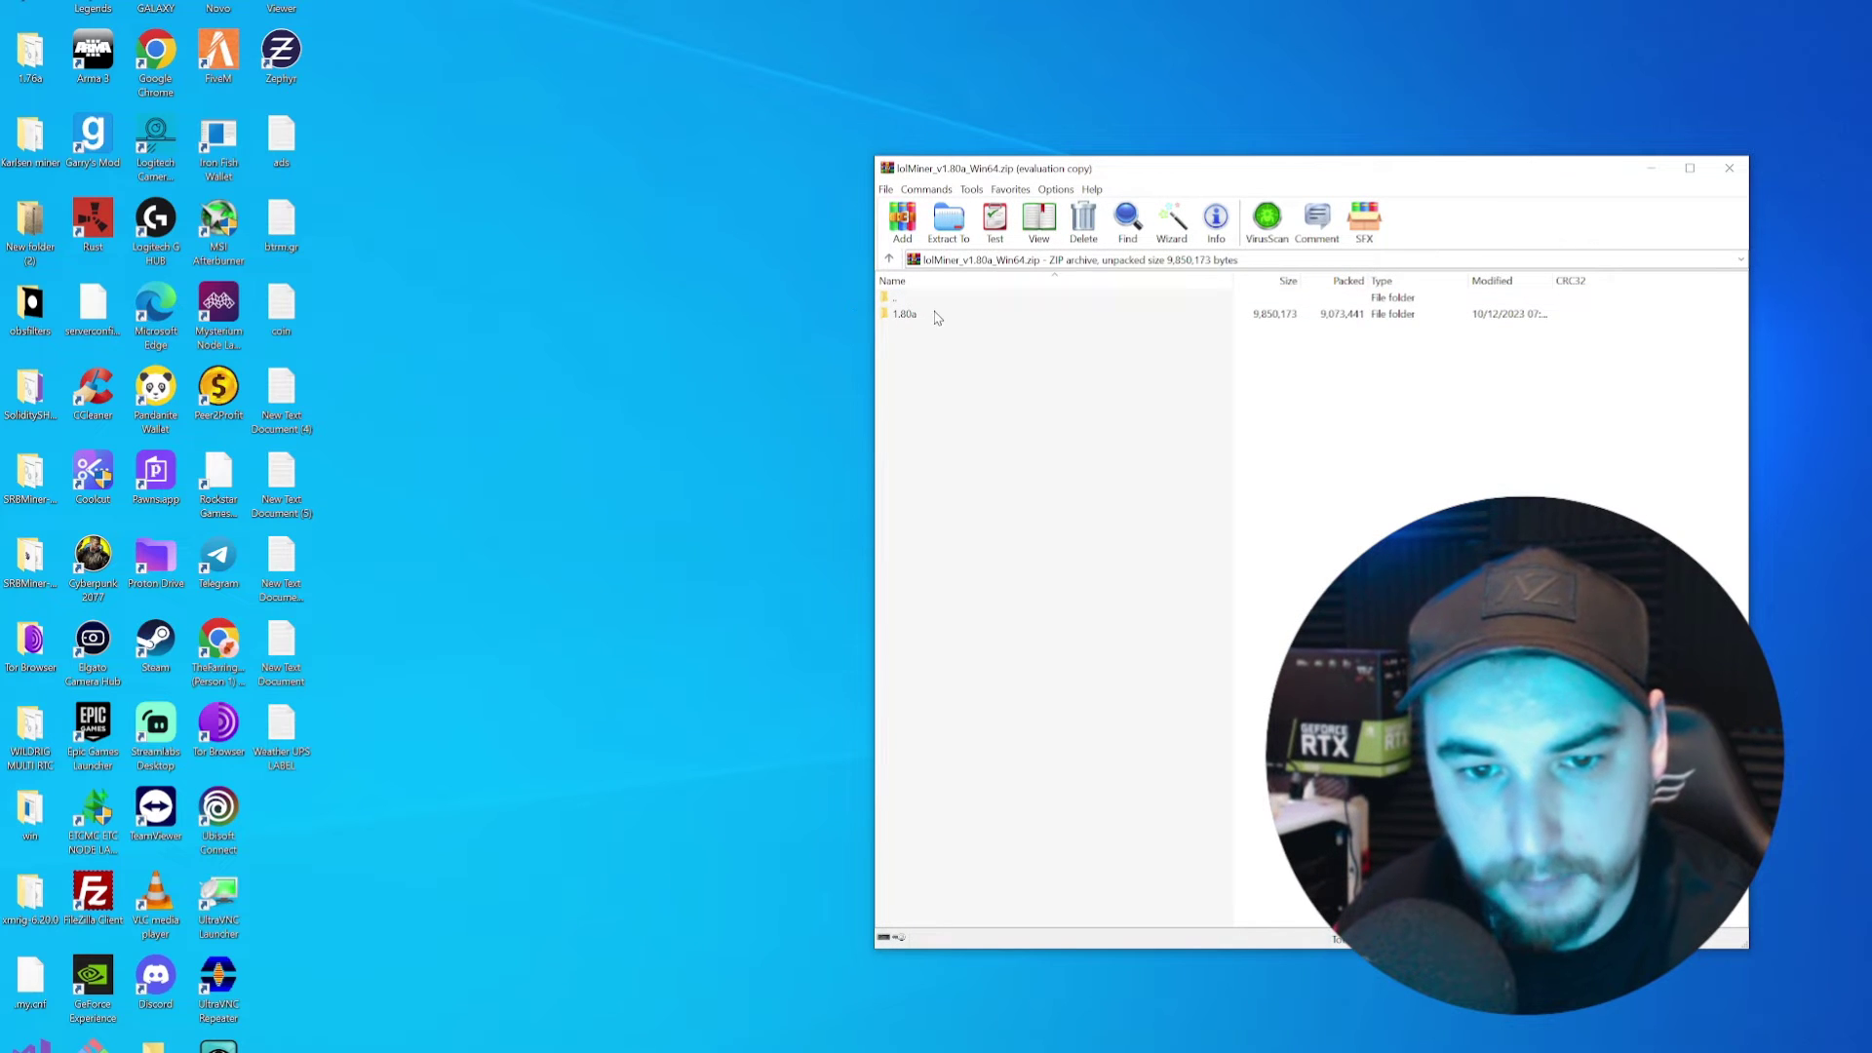
drag(935, 317, 657, 226)
click(1650, 168)
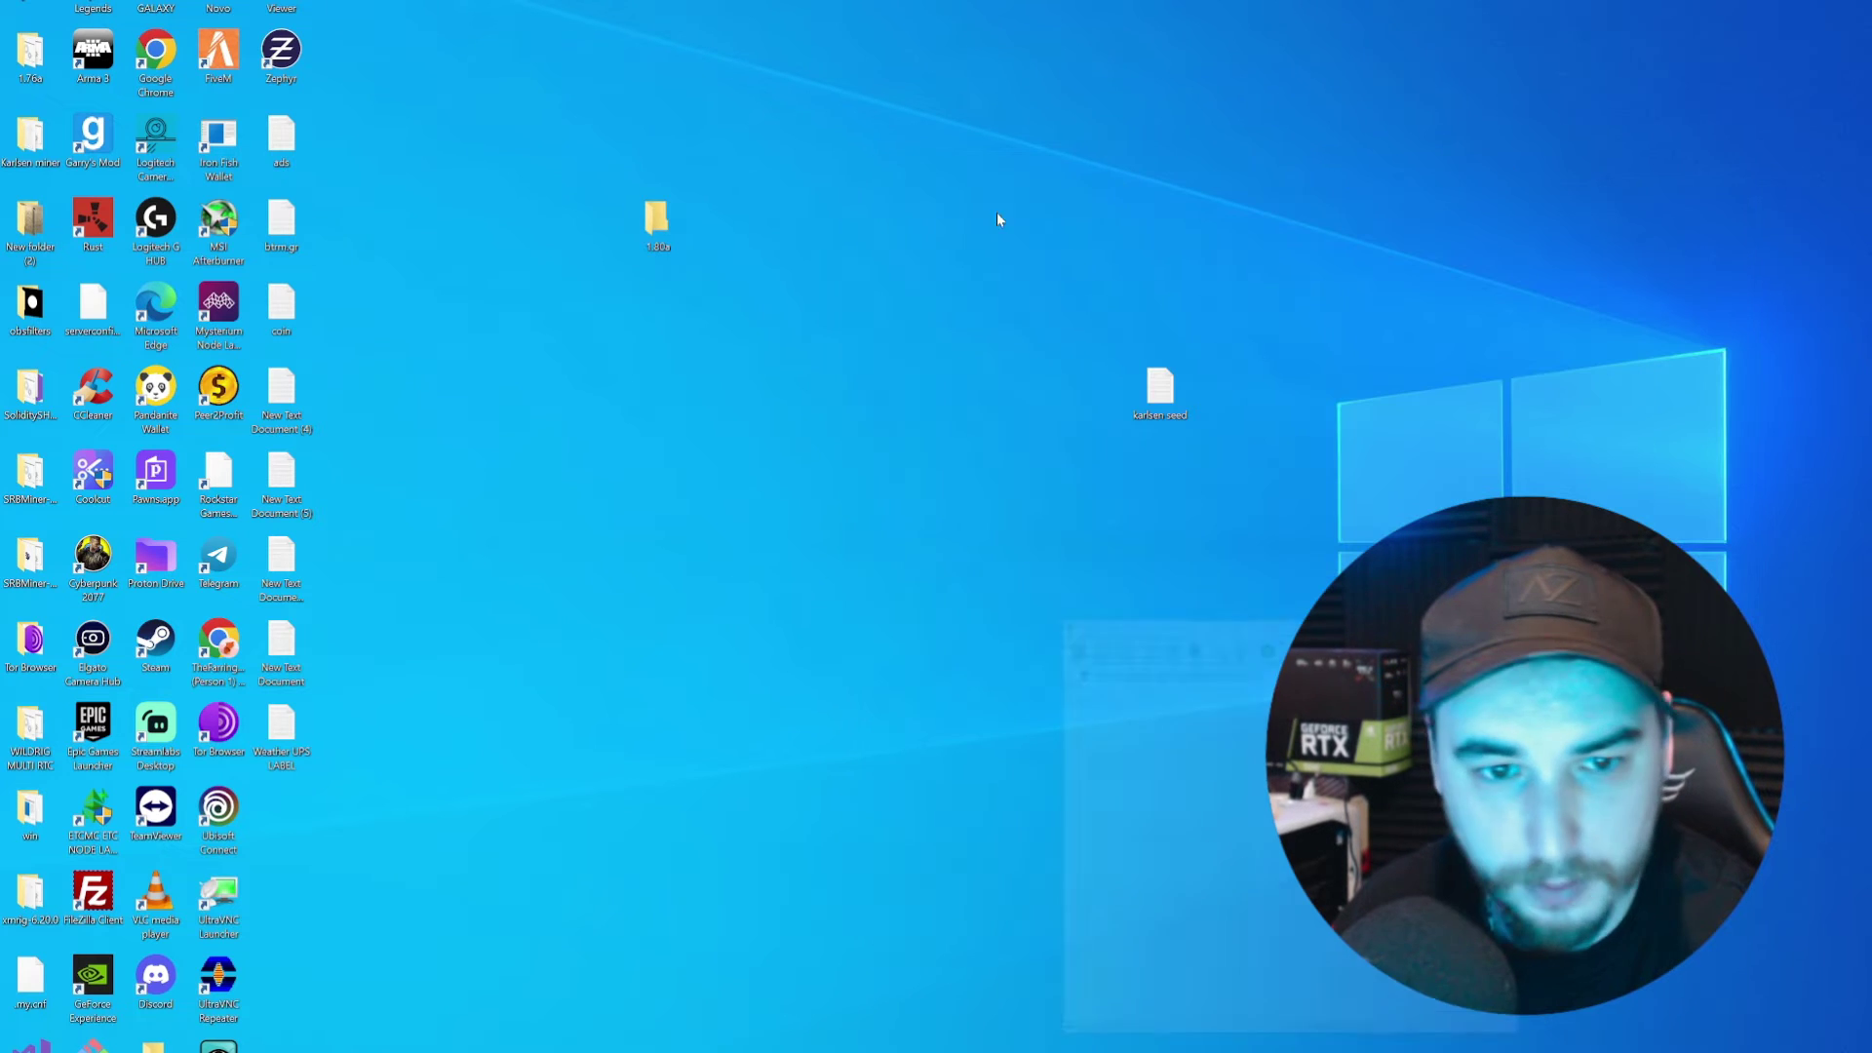
- Open the extracted 1.80a folder and select the mine_karlsen batch file
double_click(670, 226)
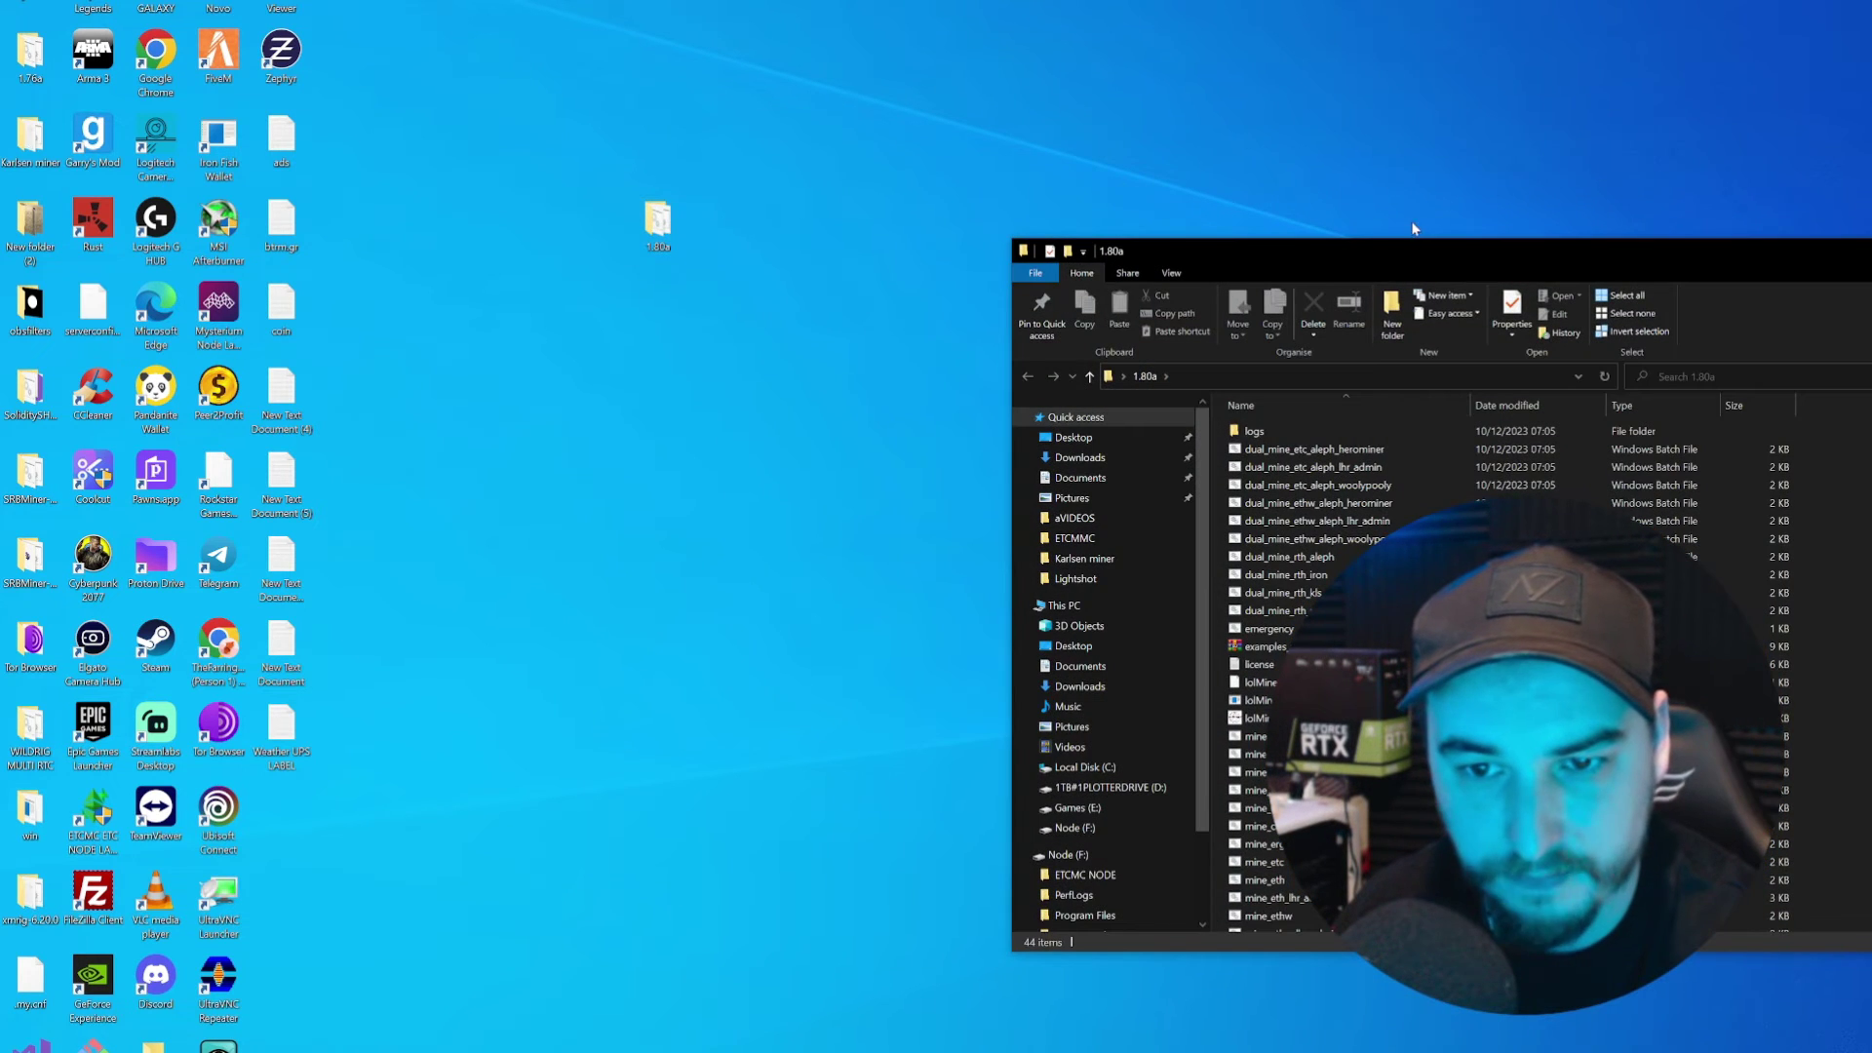
drag(1418, 260, 1100, 168)
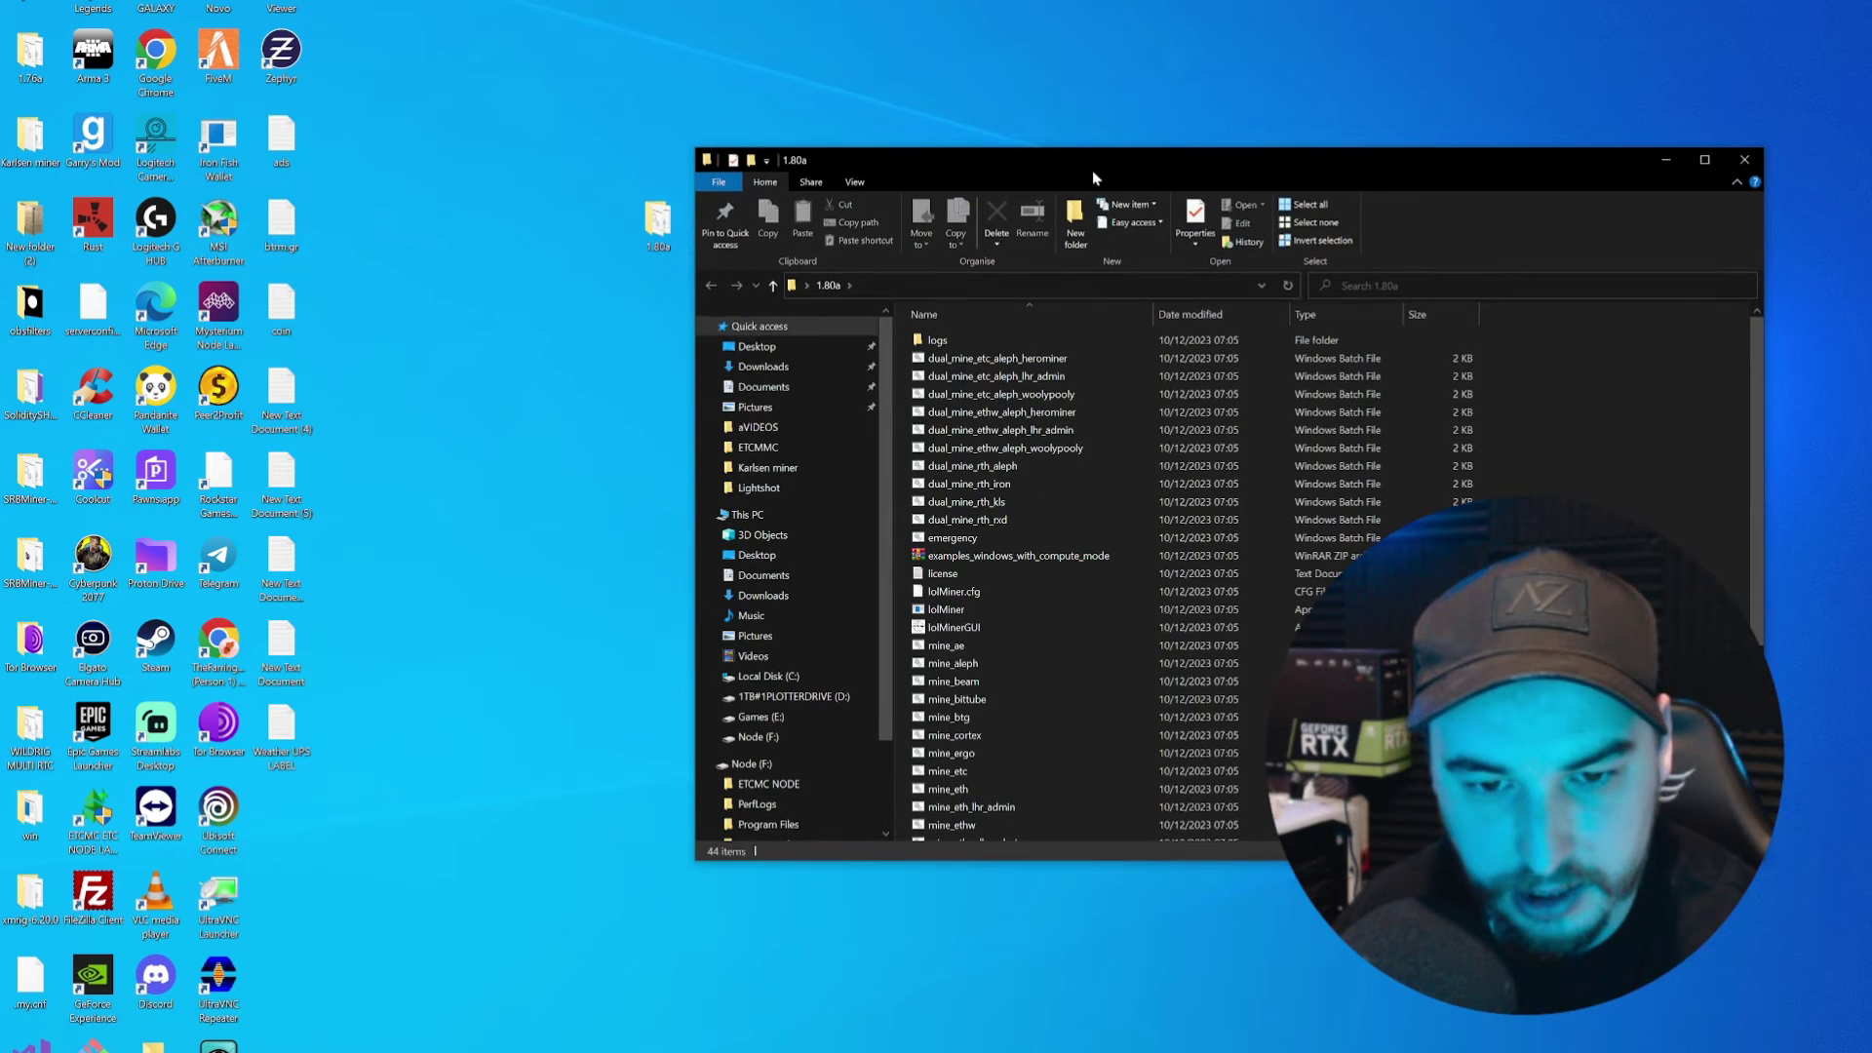
scroll(1014, 393, down, 5)
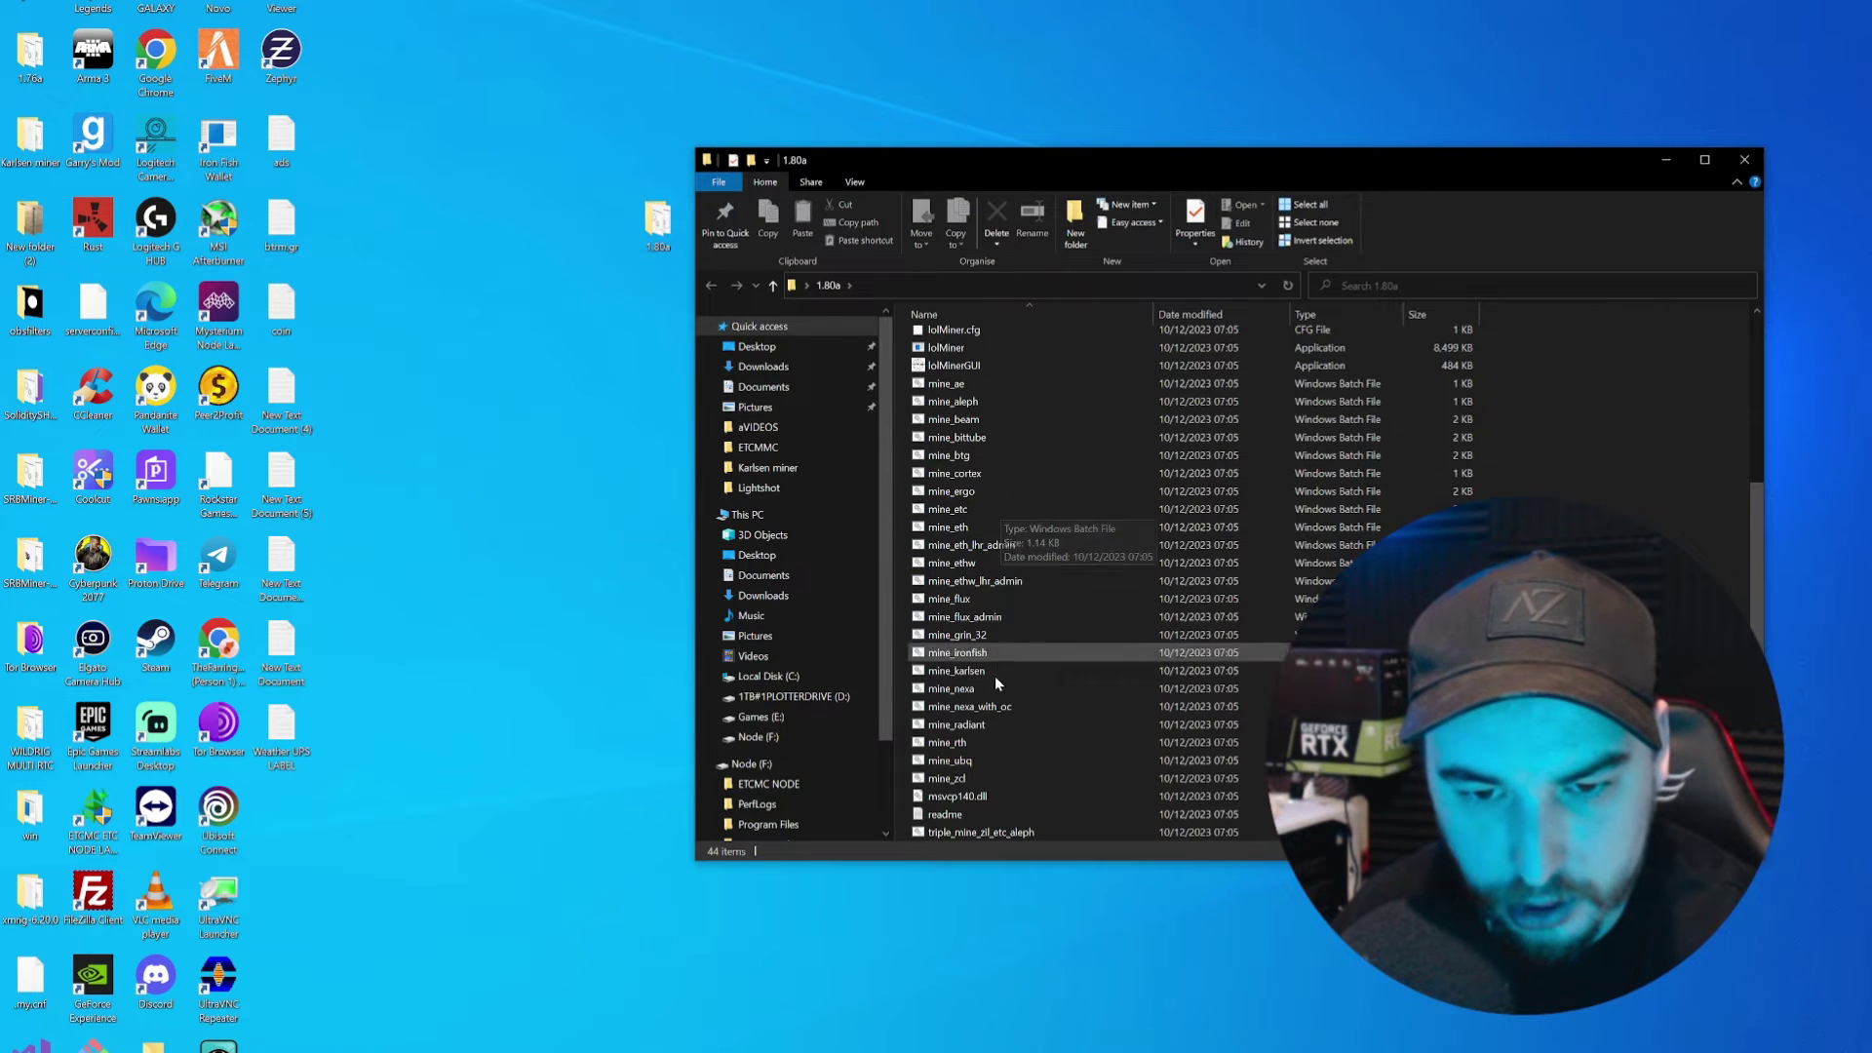
click(956, 670)
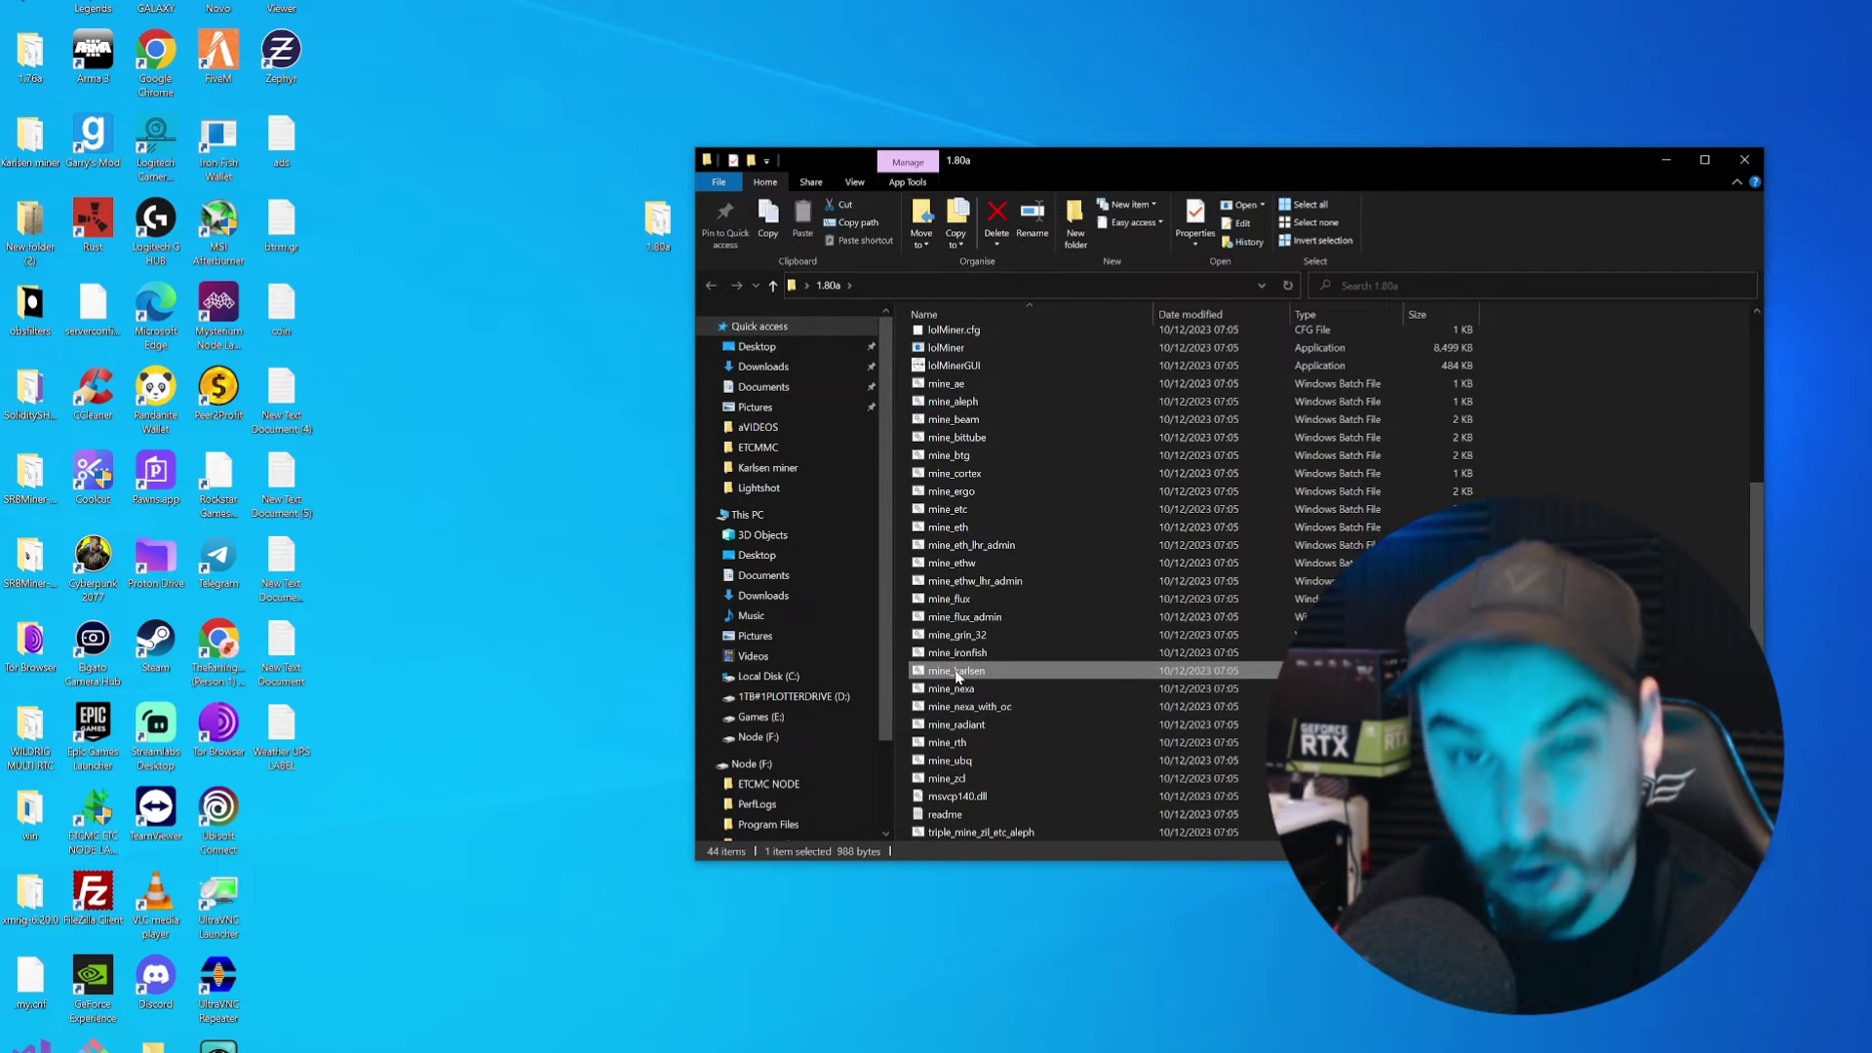
right_click(955, 673)
- Open mine_karlsen.bat in Notepad, showing POOL 127.0.0.1:5555 and EXTRAPARAMETERS --apiport 8020
click(1034, 702)
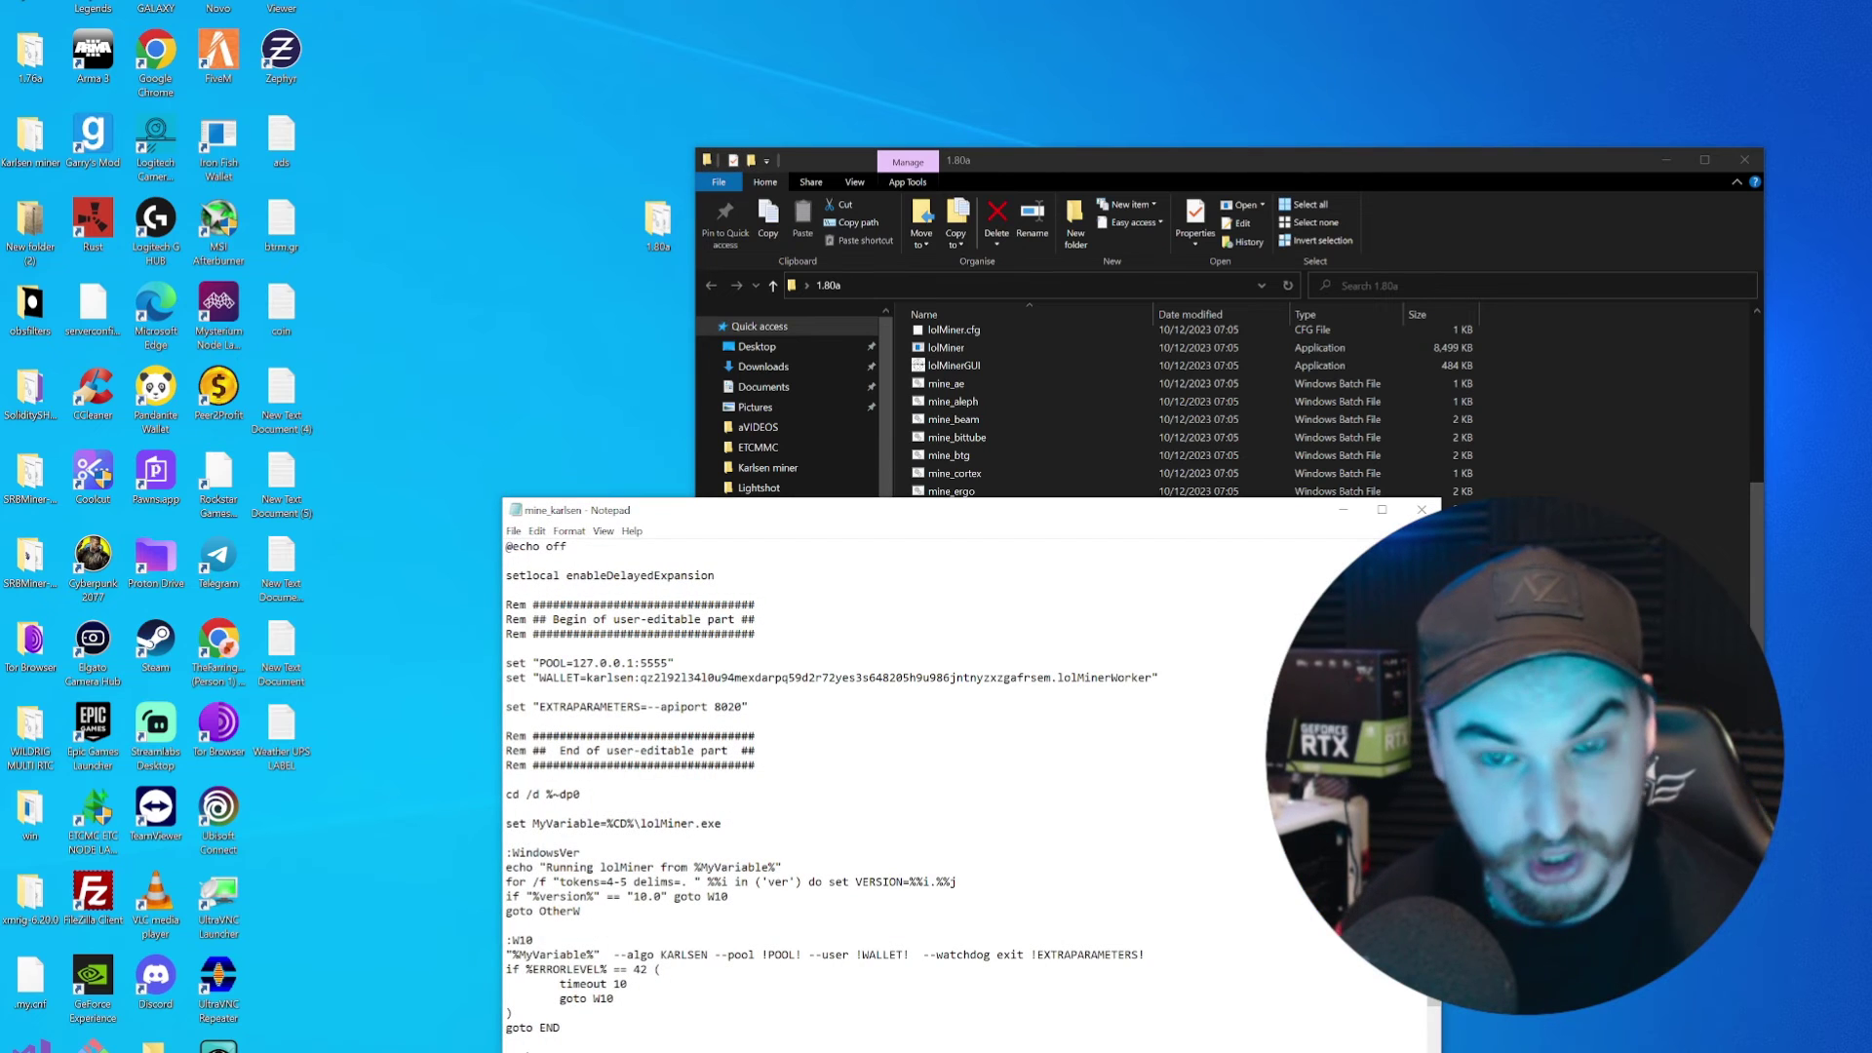
drag(1093, 511, 1244, 215)
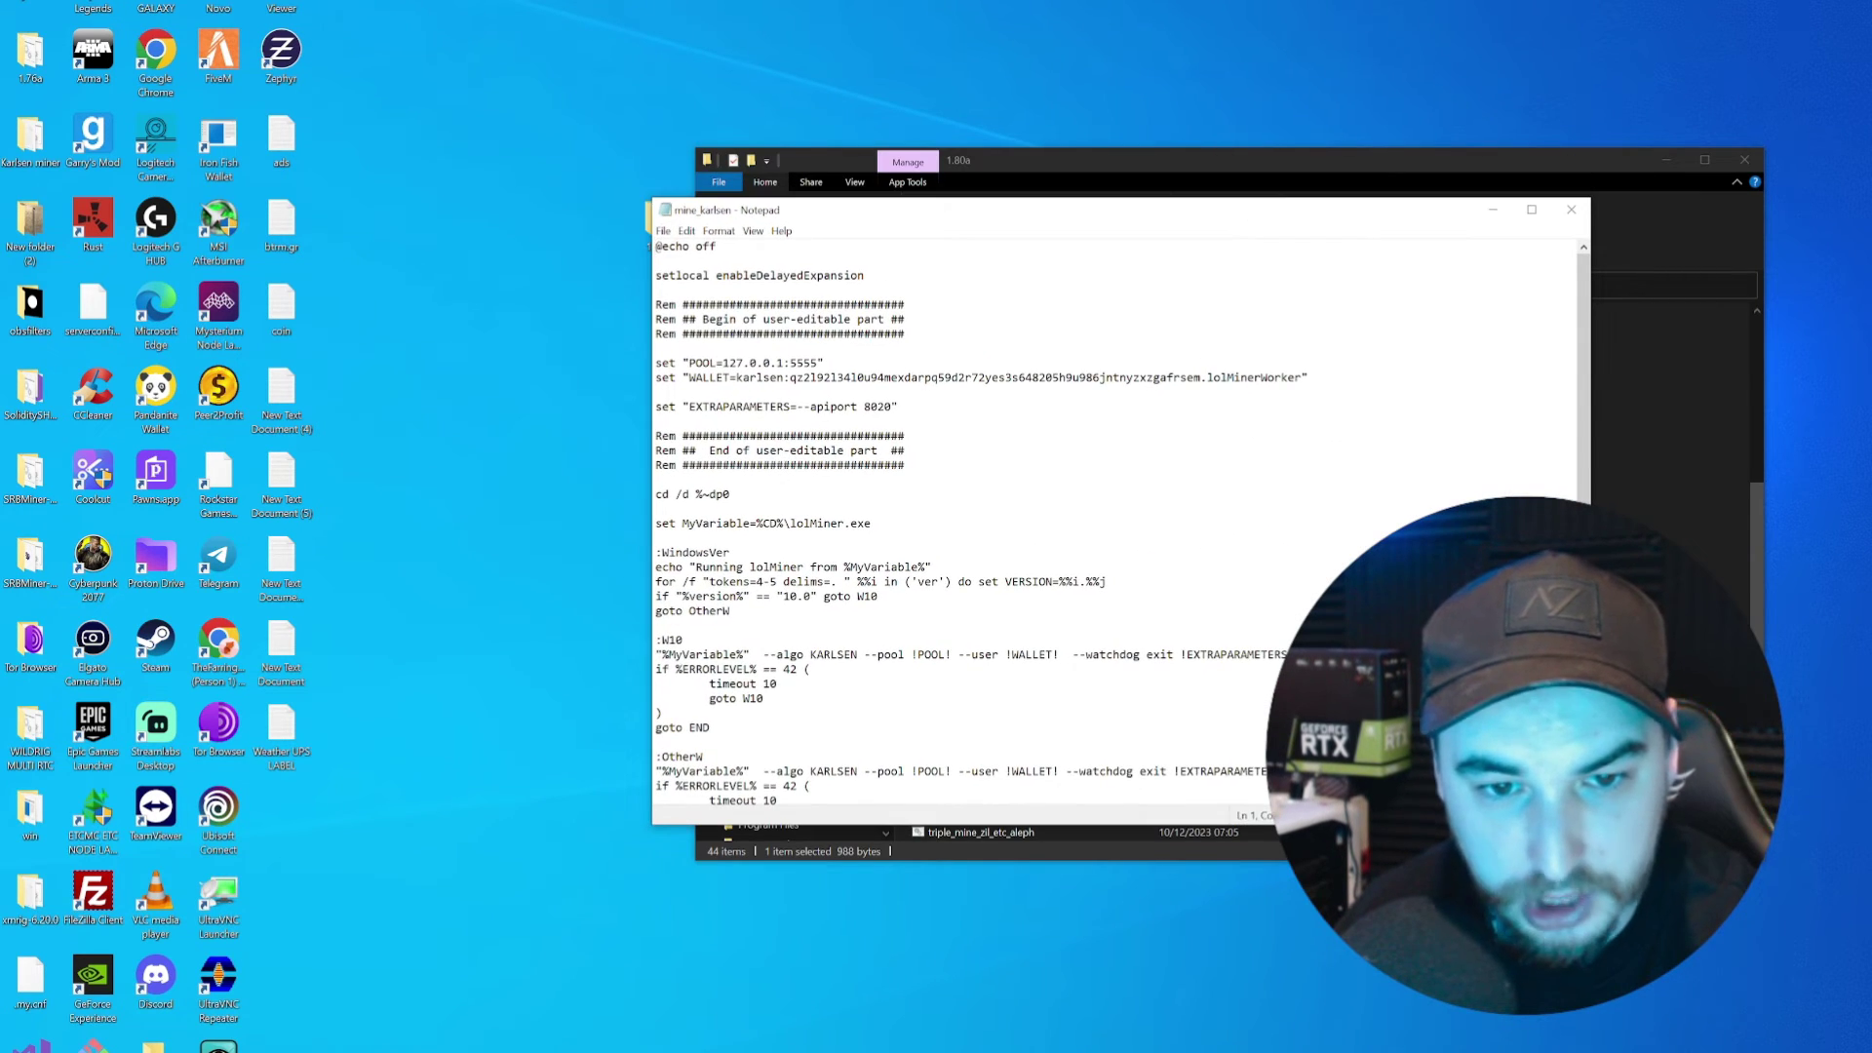
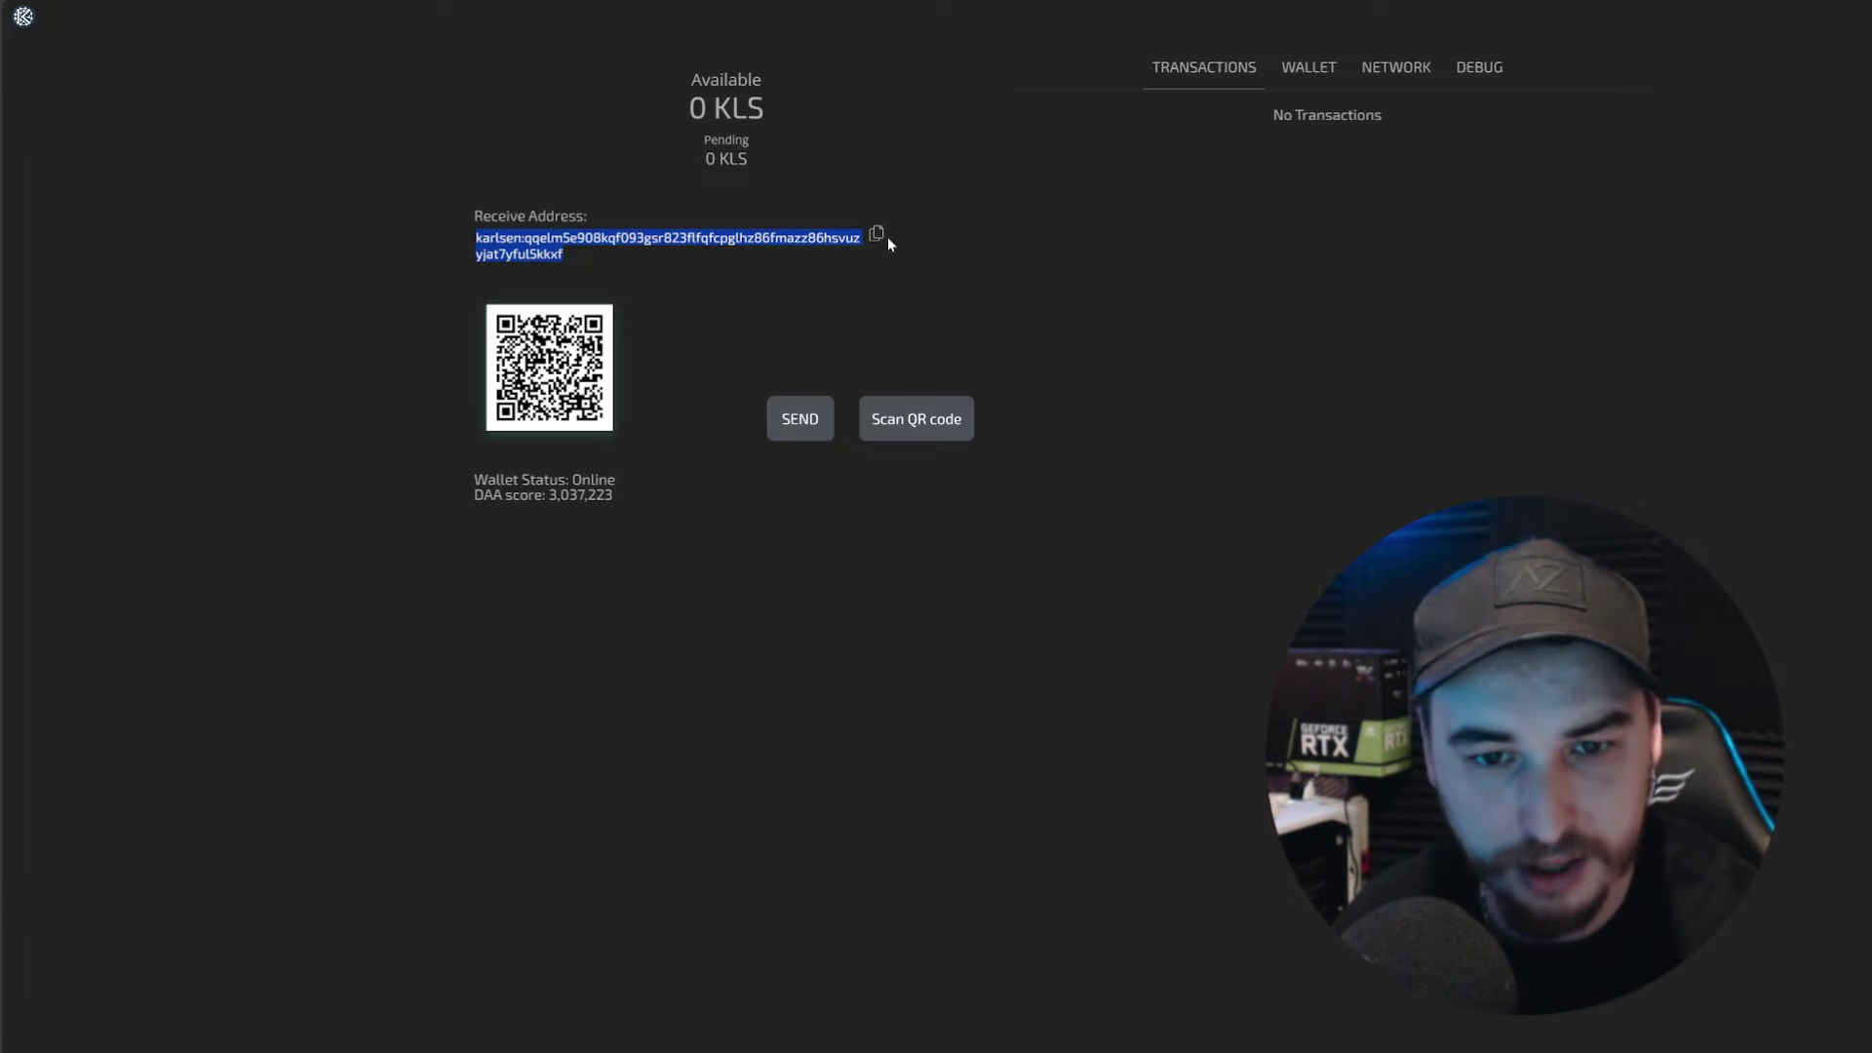
- Replace the old WALLET value in mine_karlsen with the copied Karlsen receive address and worker name 3090
click(877, 235)
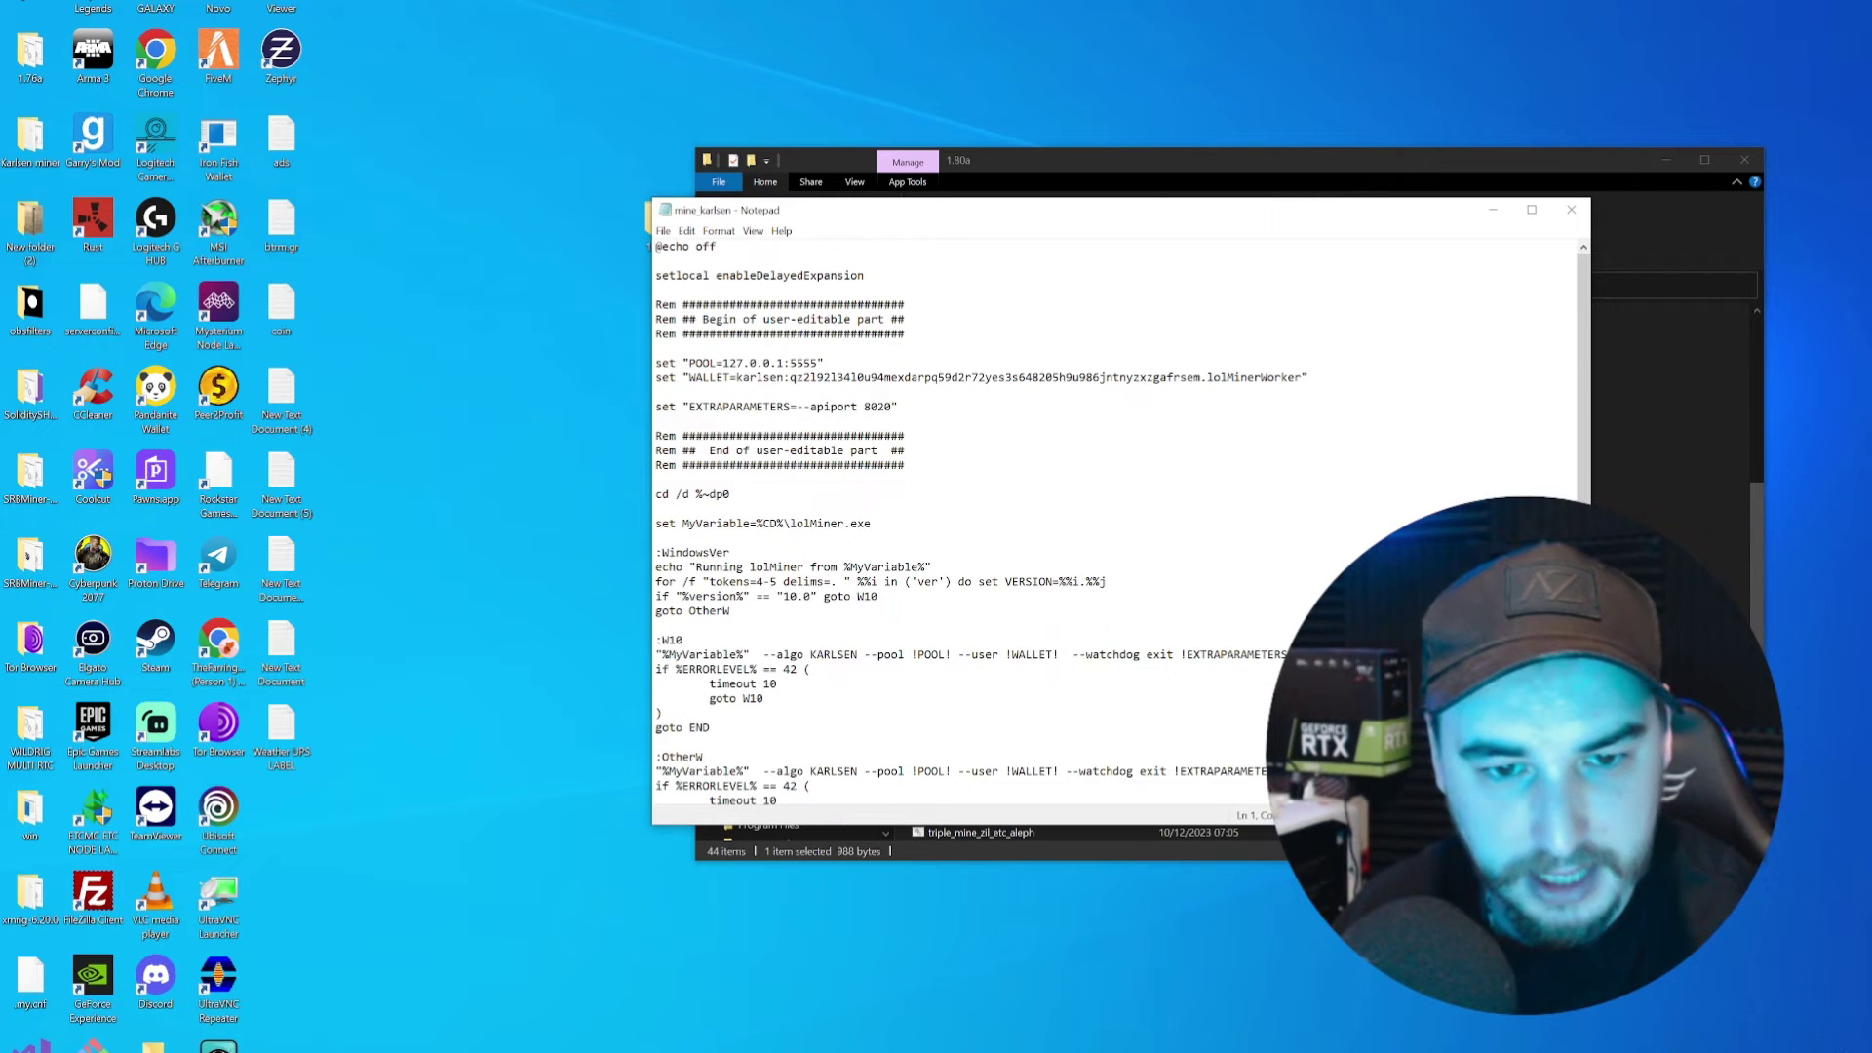
drag(738, 378, 1301, 377)
key(ctrl+v)
text(3090)
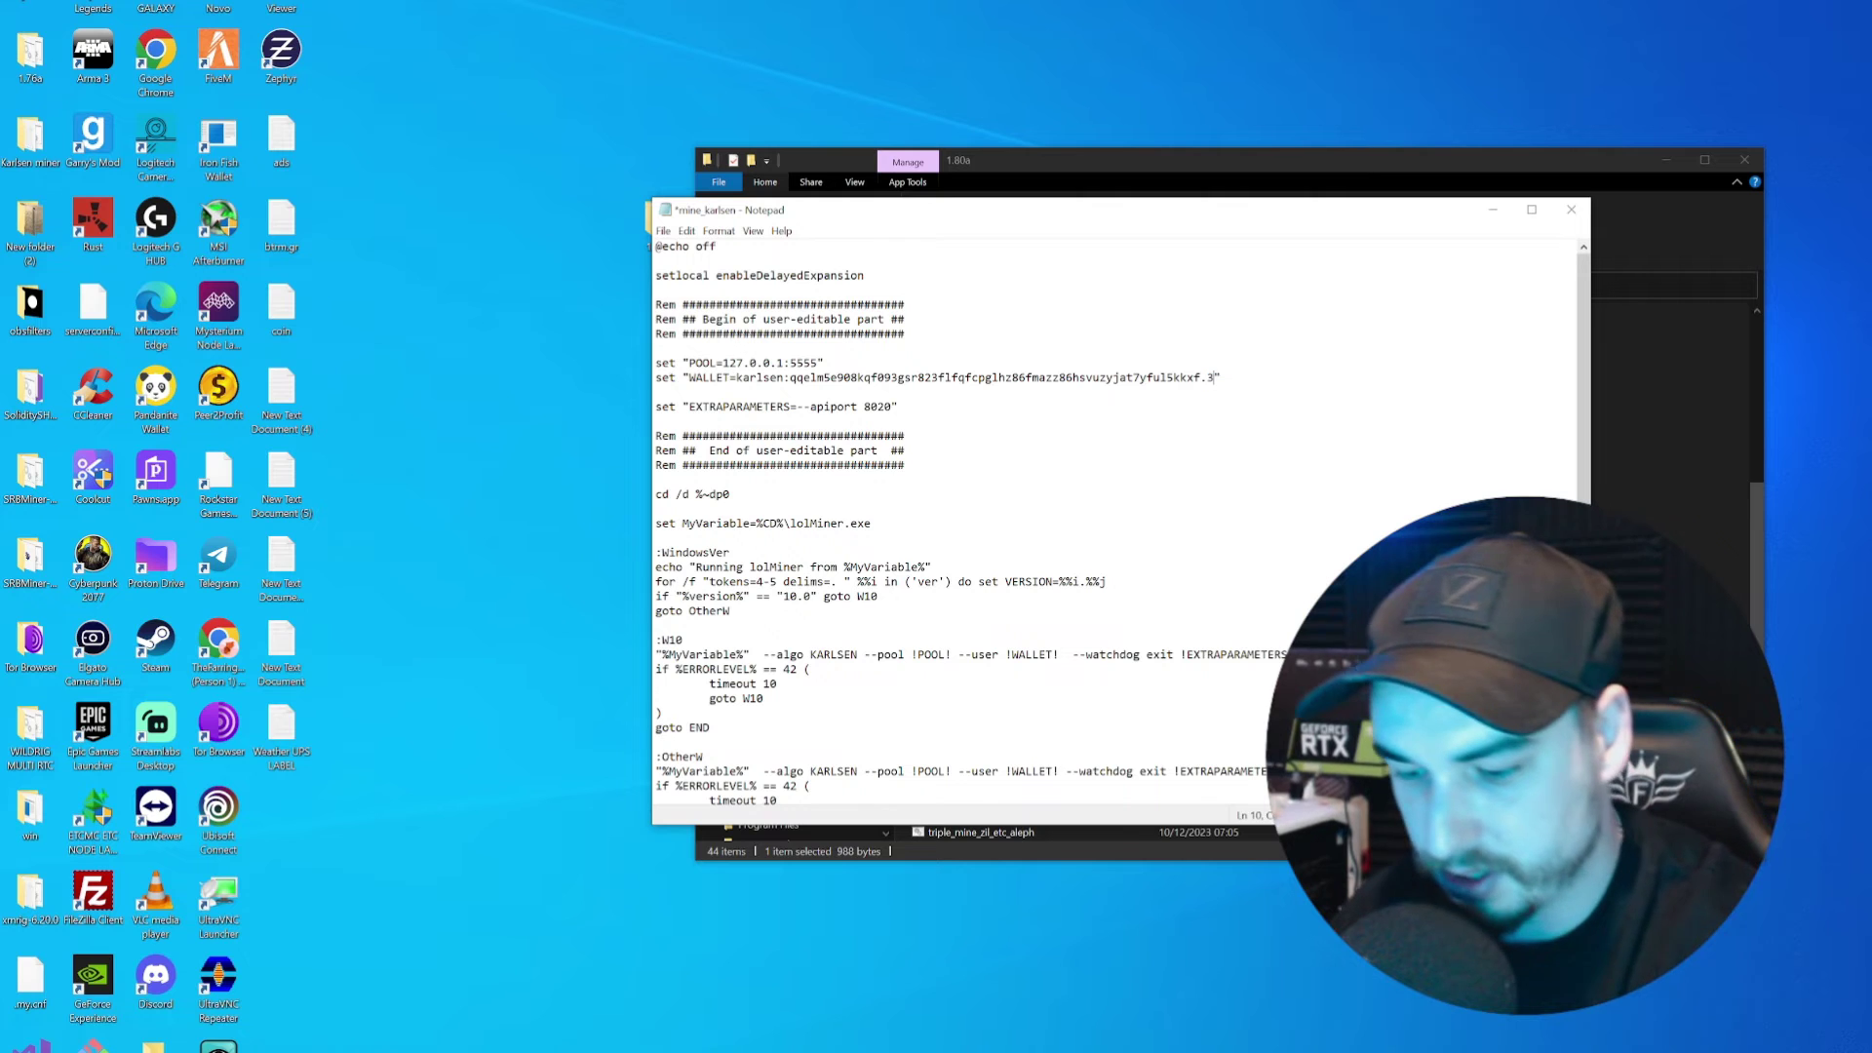
click(905, 465)
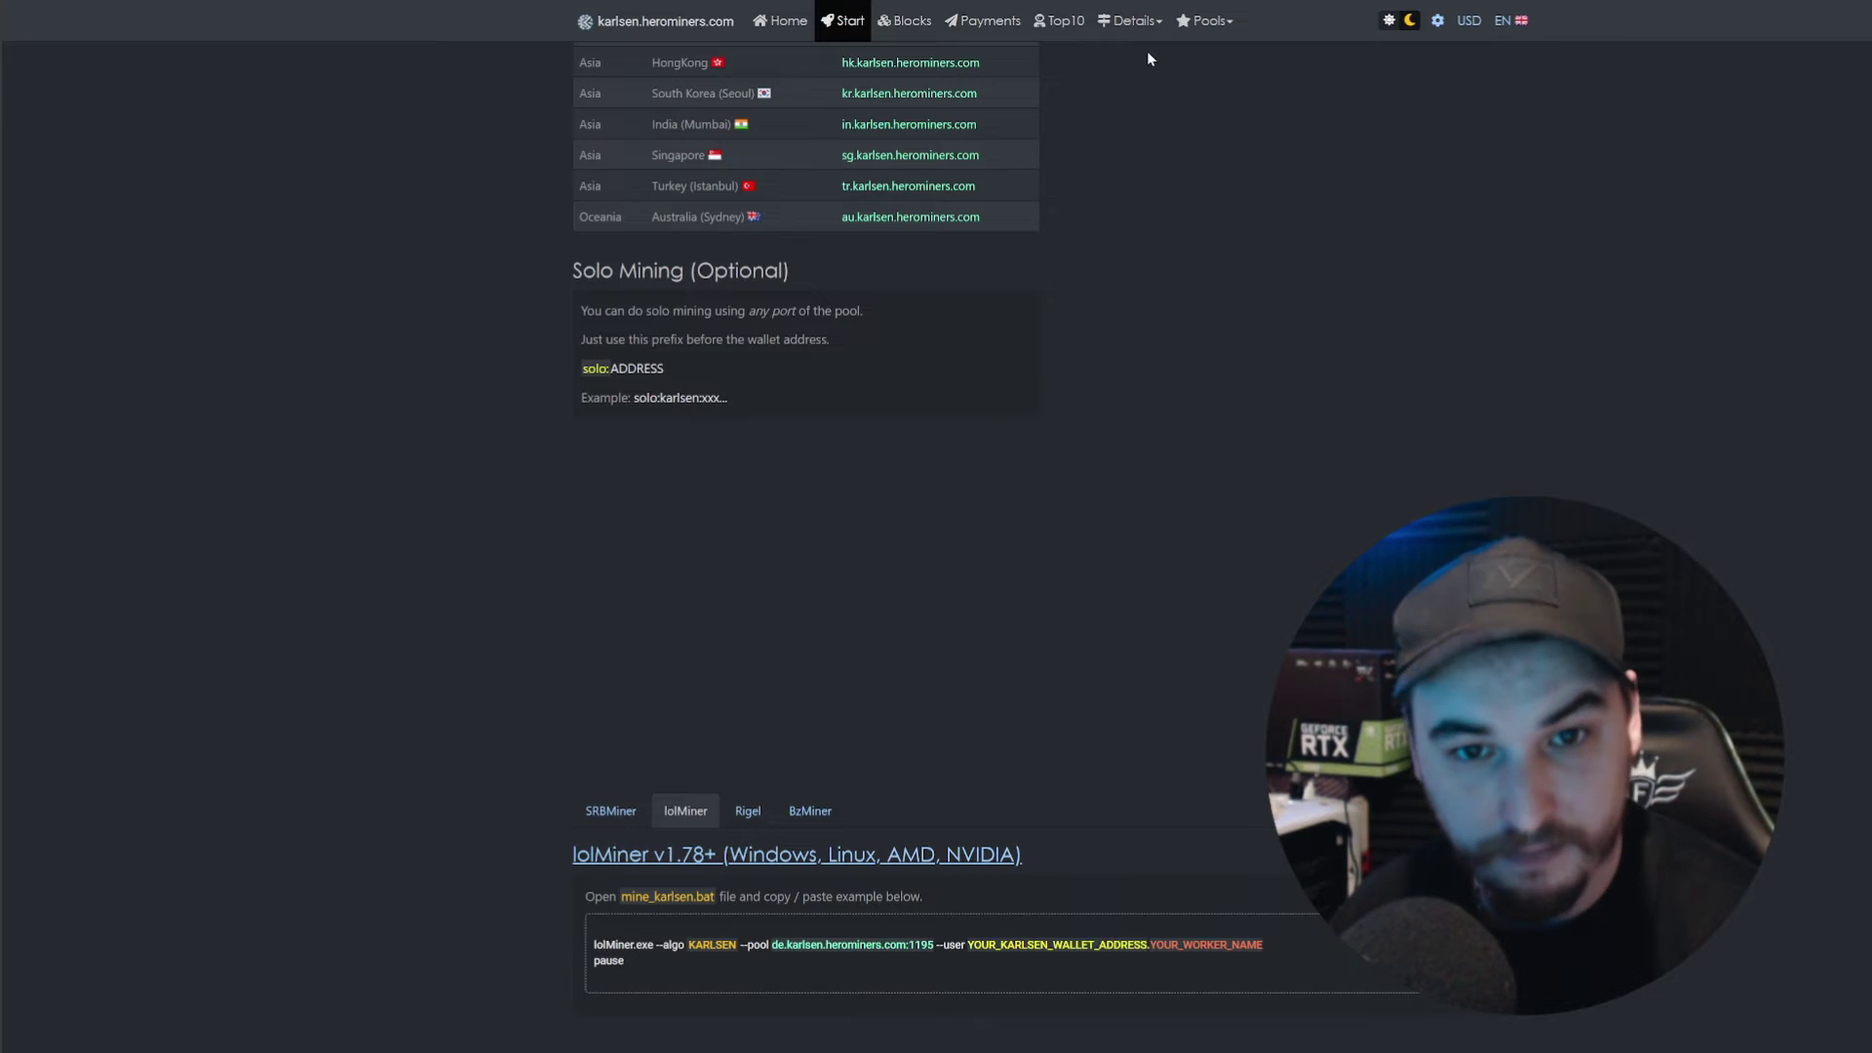
- Replace 127.0.0.1:5555 on the POOL line with the HeroMiners server de.karlsen.herominers.com
scroll(1049, 254, up, 3)
double_click(956, 197)
right_click(958, 200)
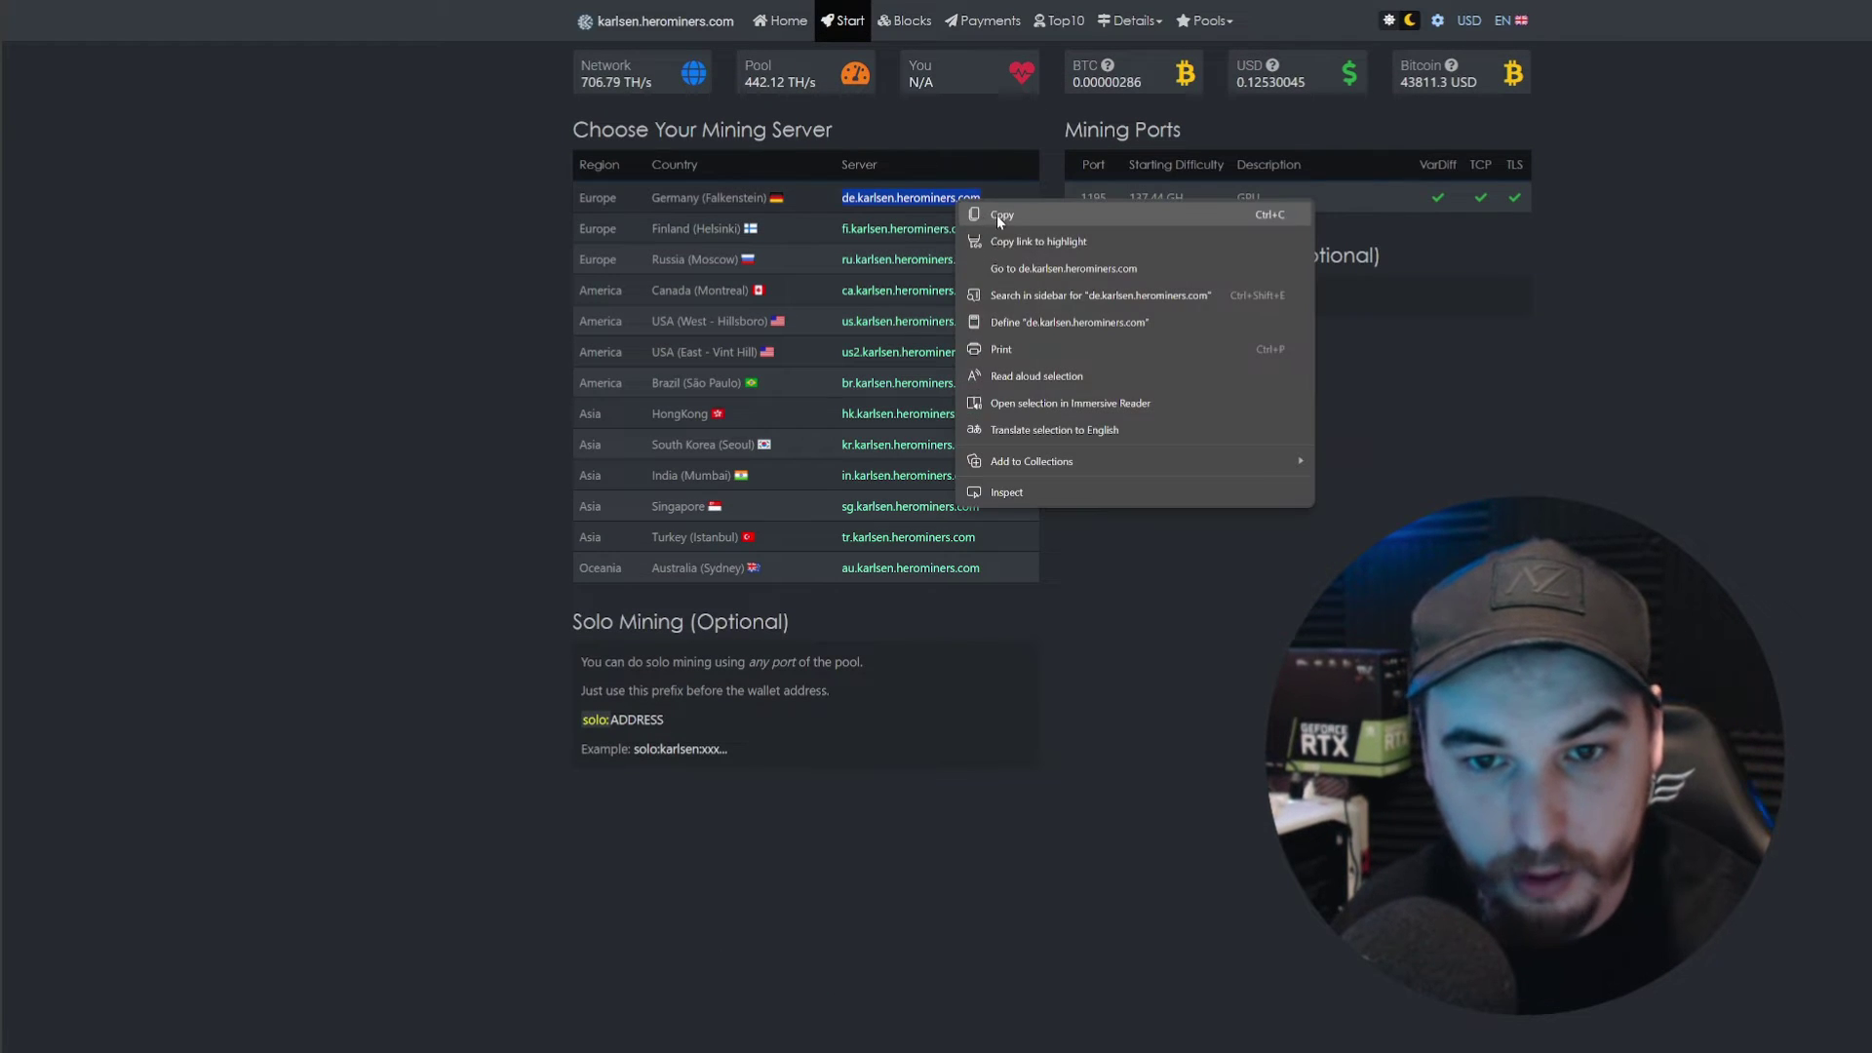
click(996, 214)
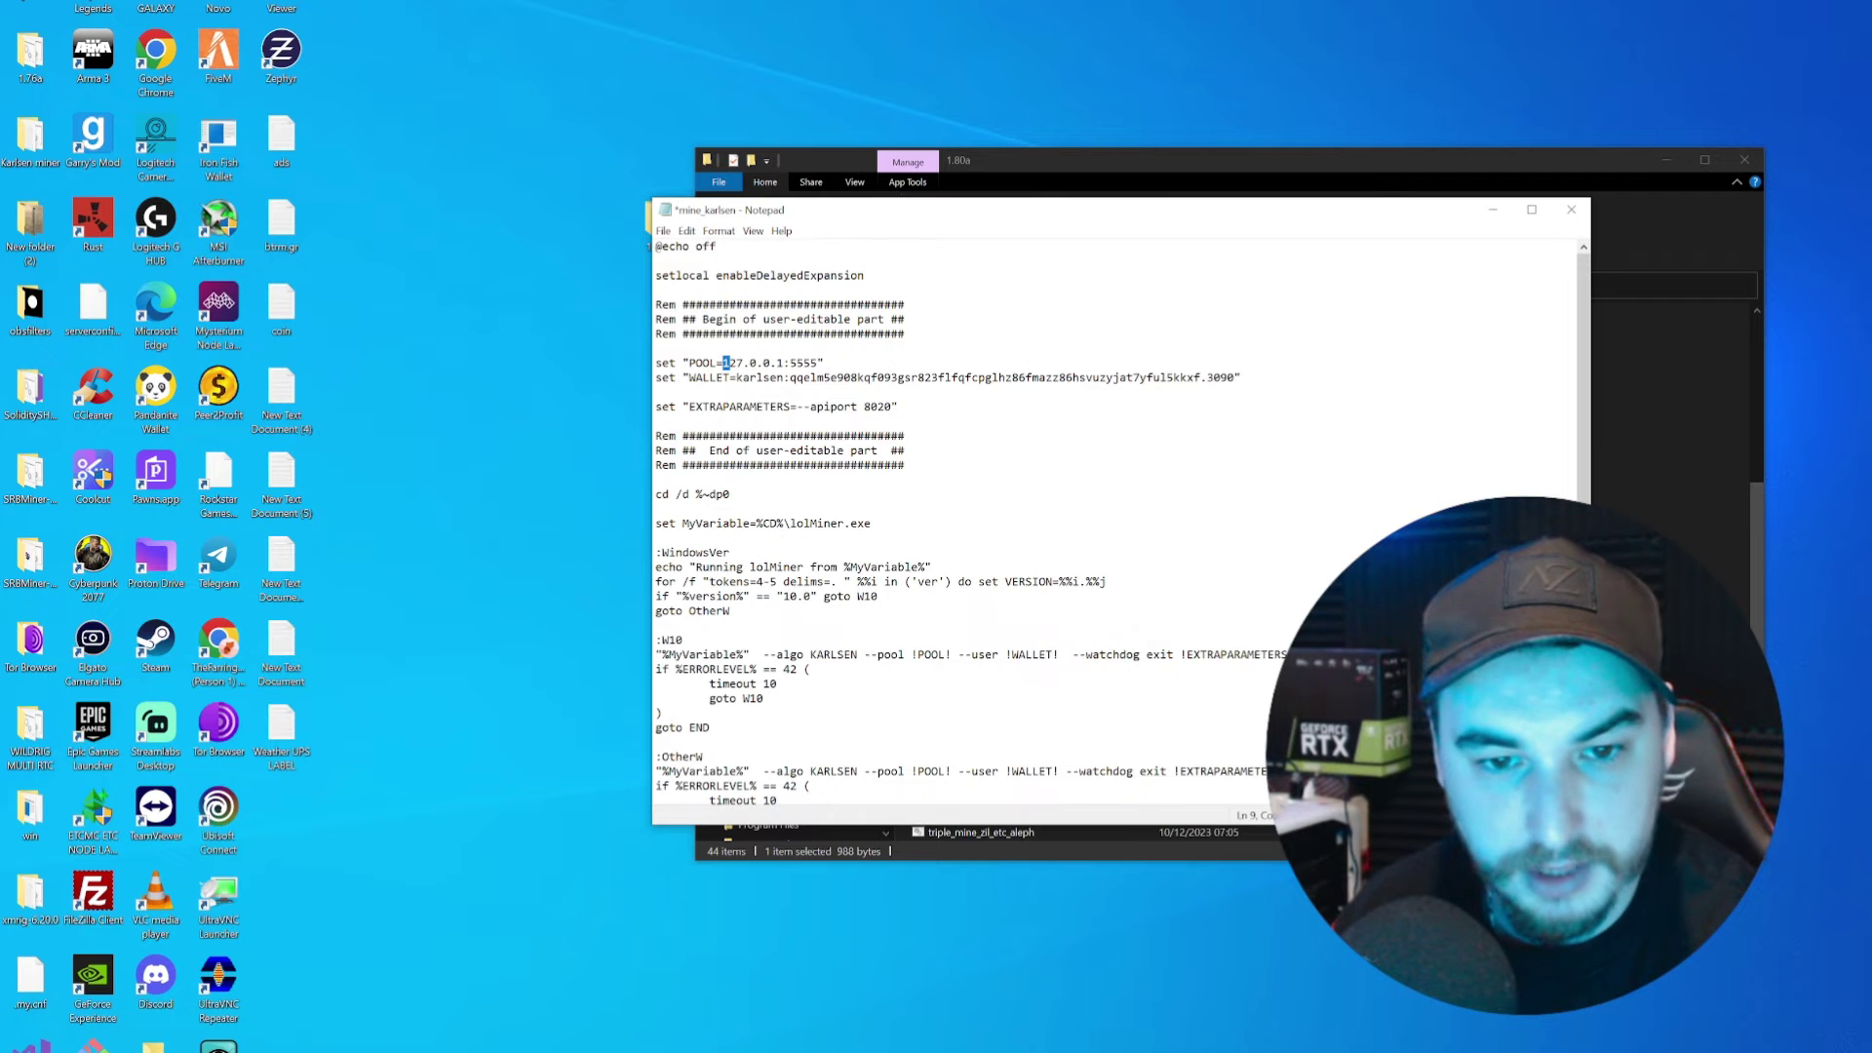
drag(818, 363, 729, 363)
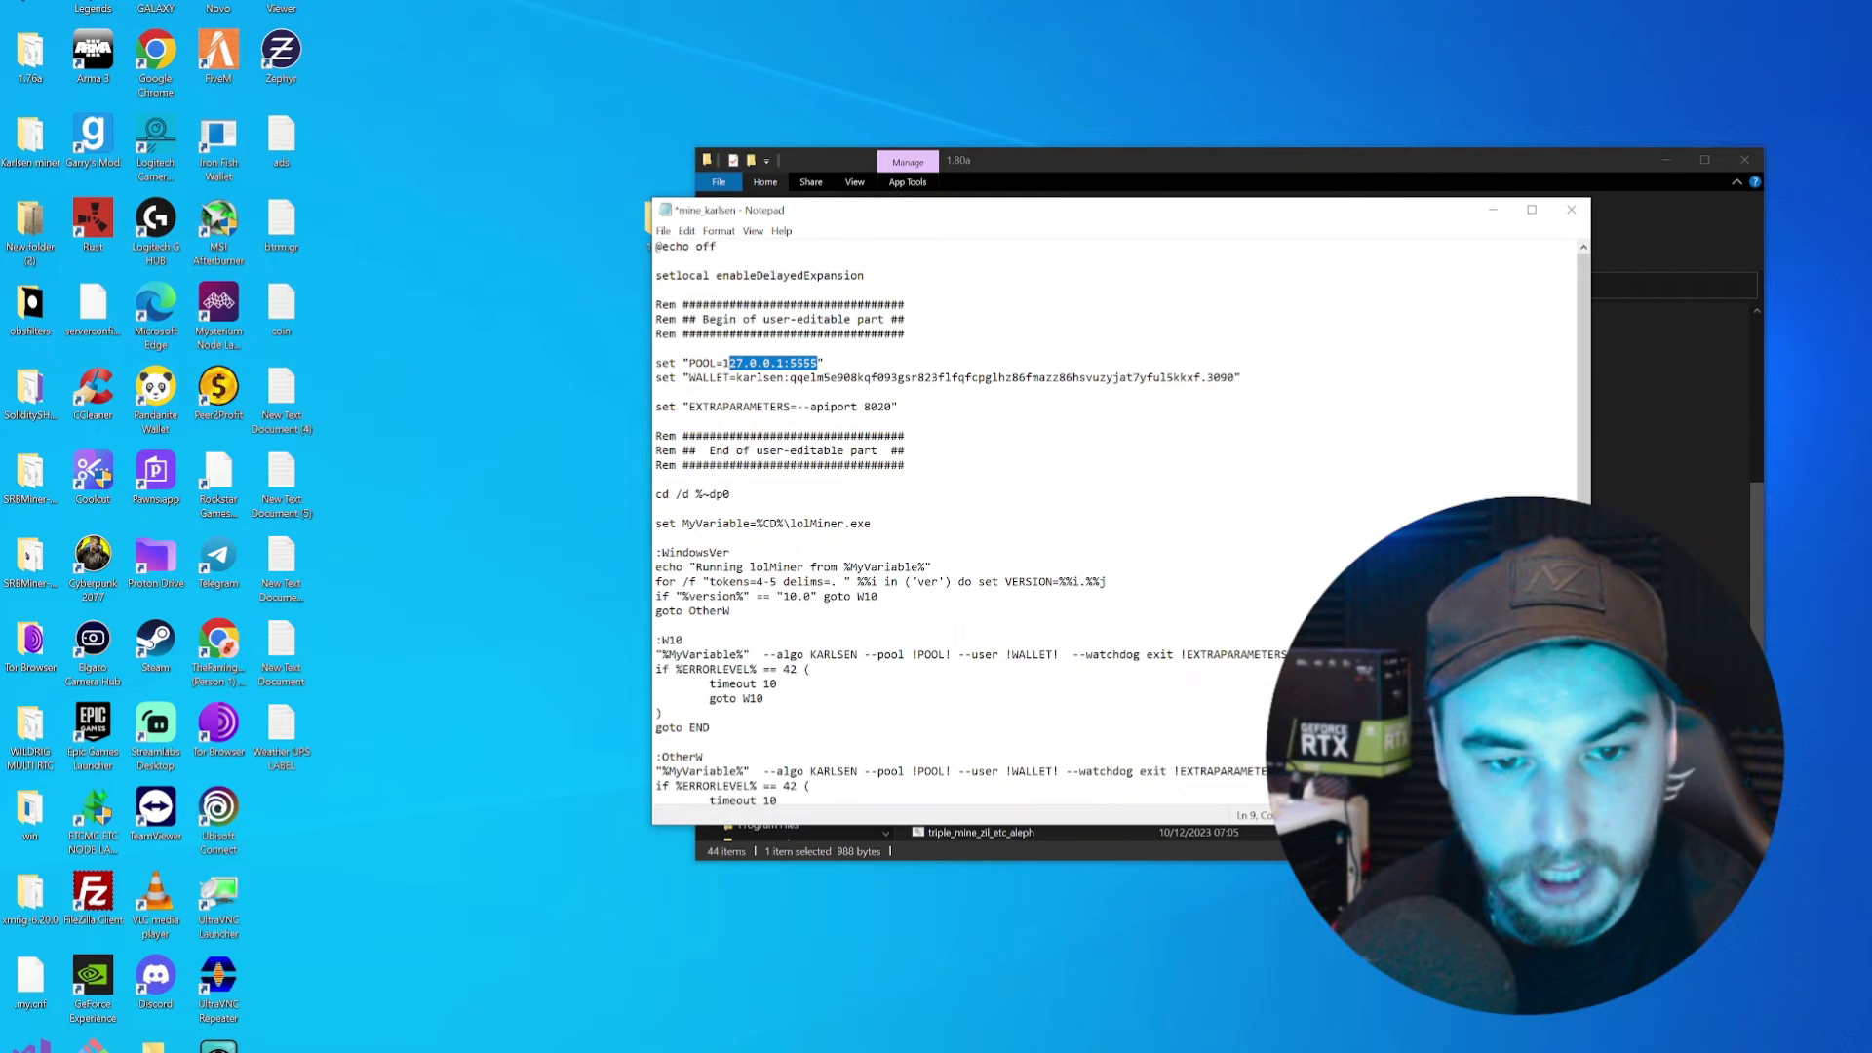
key(ctrl+v)
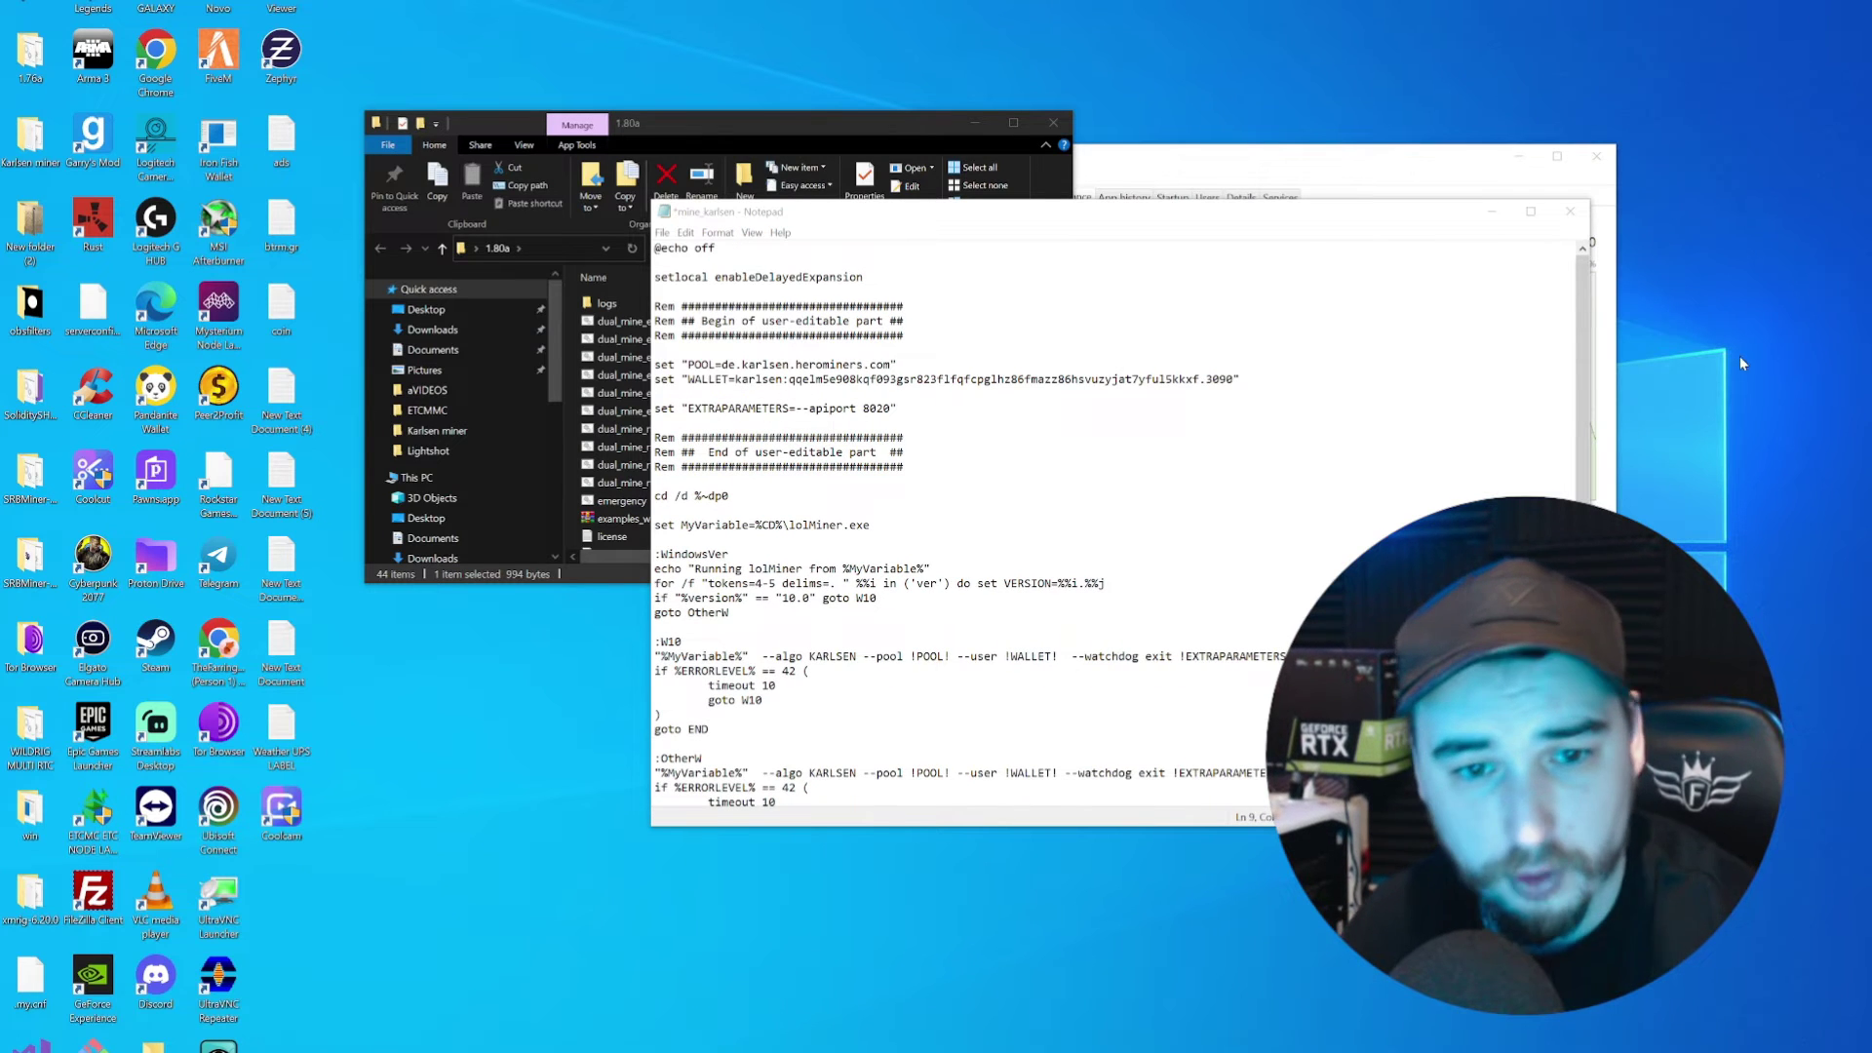
key(alt+Tab)
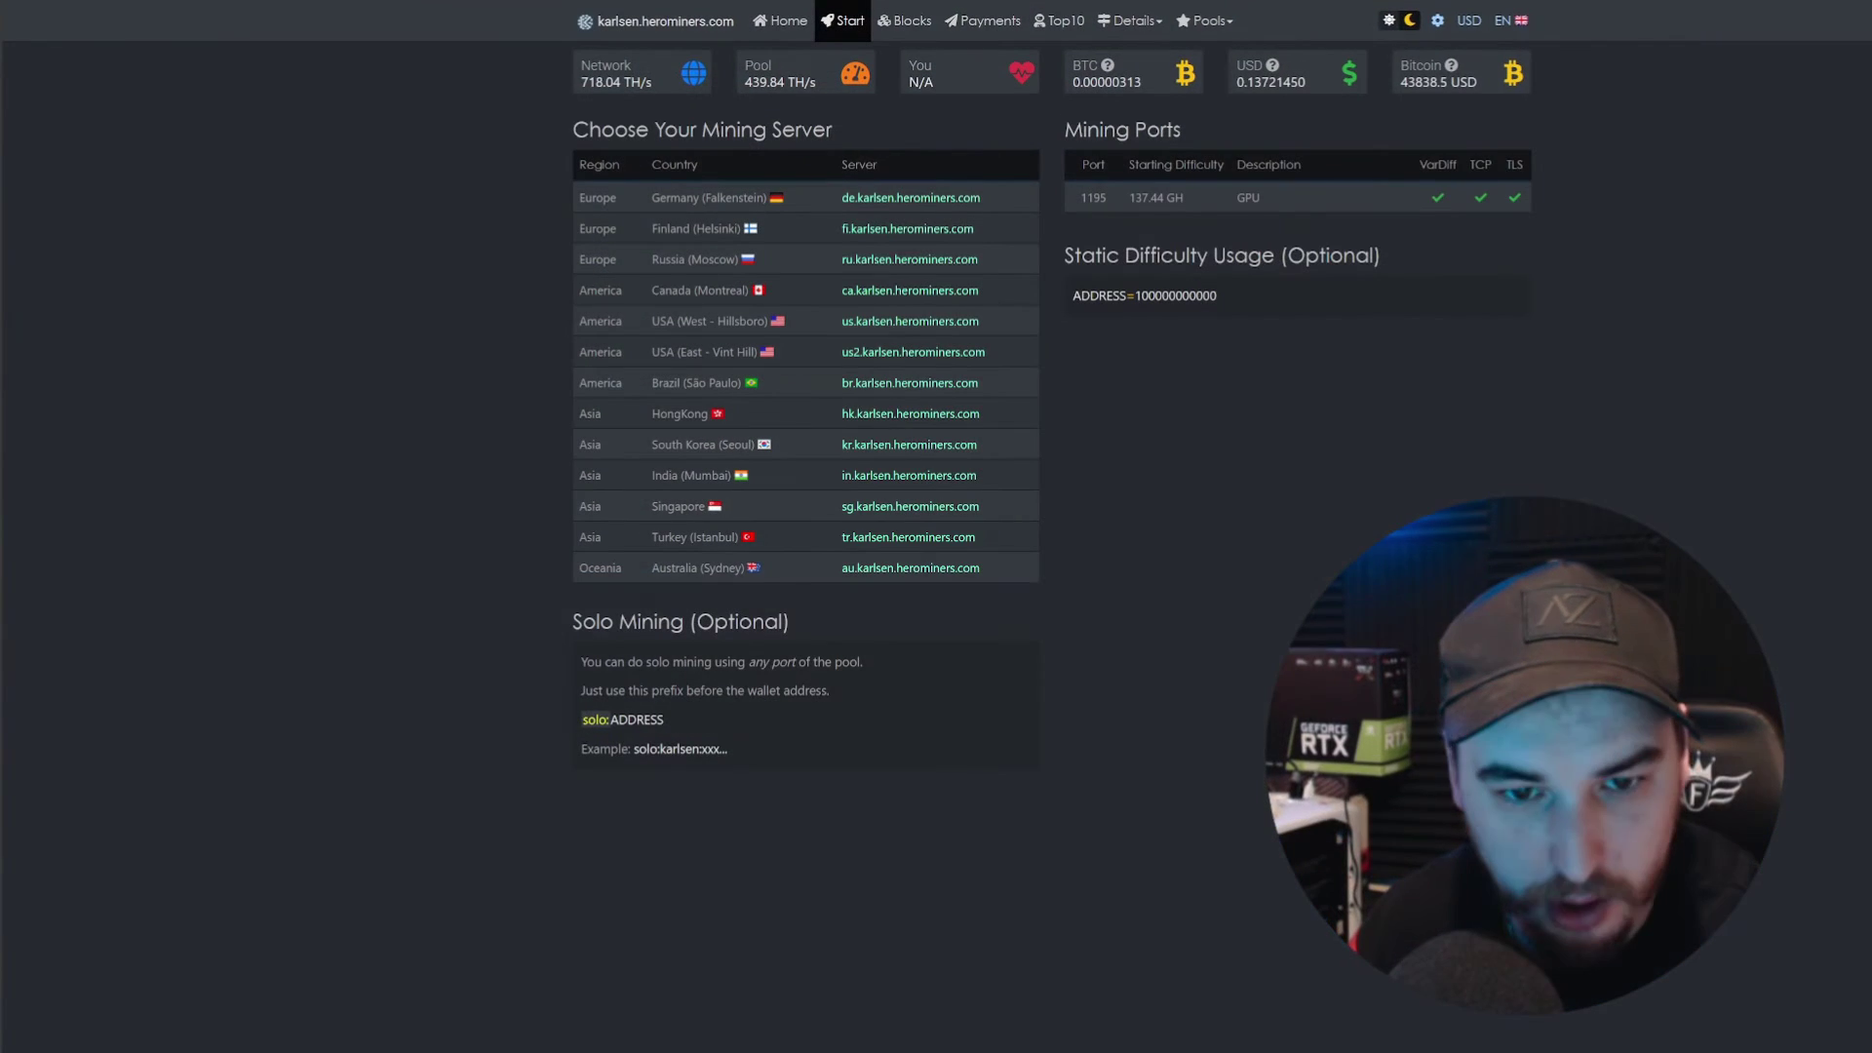
scroll(1482, 439, down, 5)
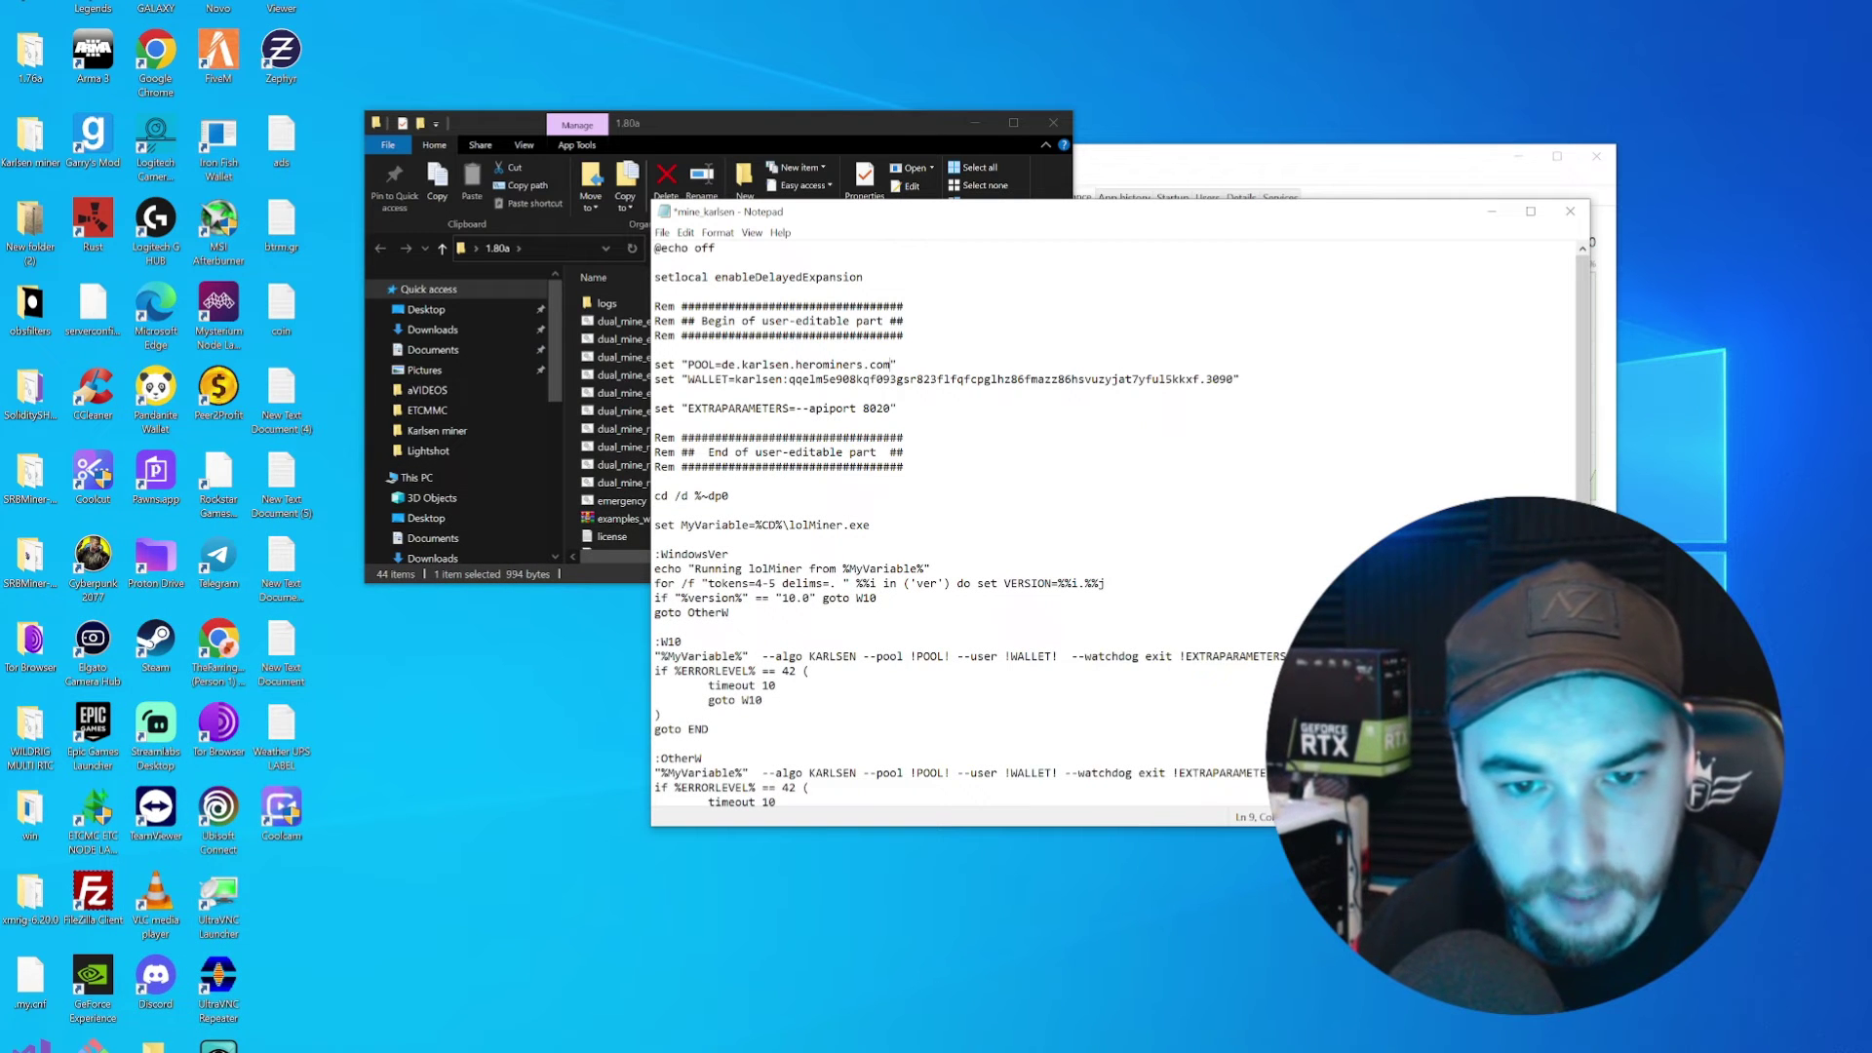
- Add port :1195 to the pool address, then save and close mine_karlsen
text(1195)
key(Delete)
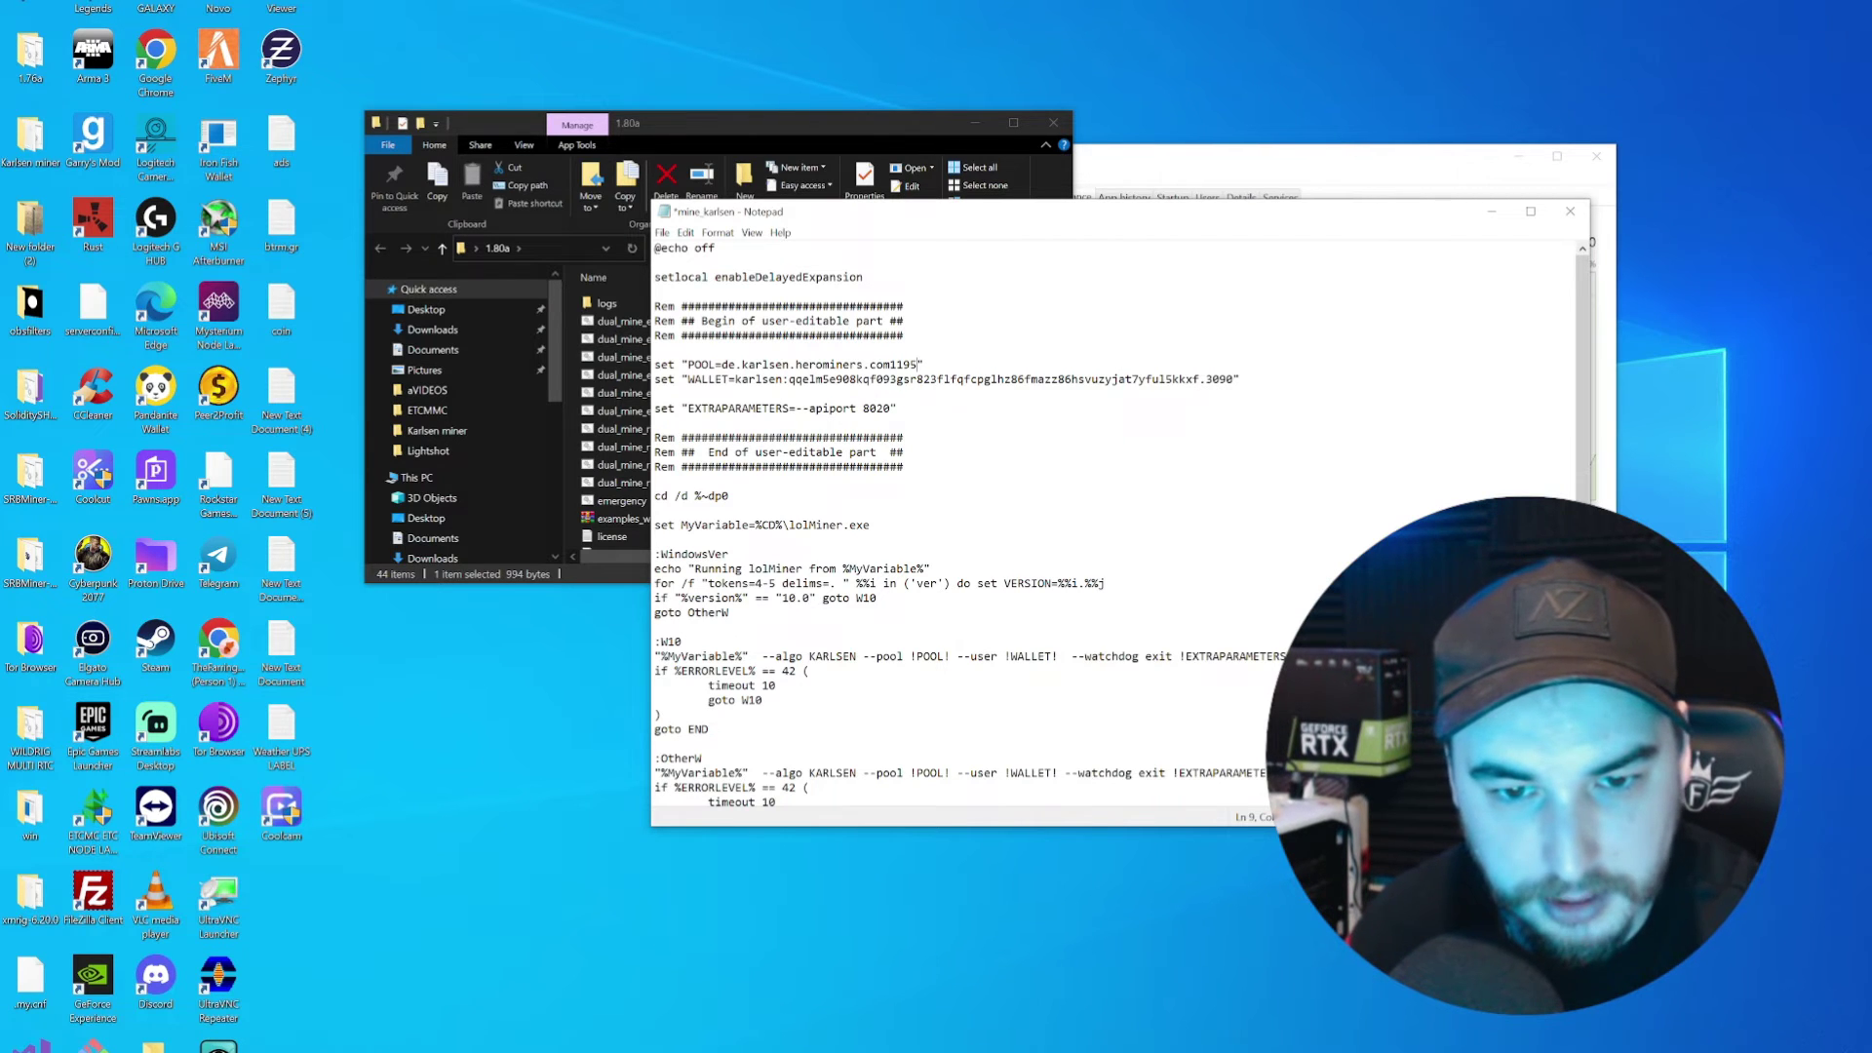
text(:)
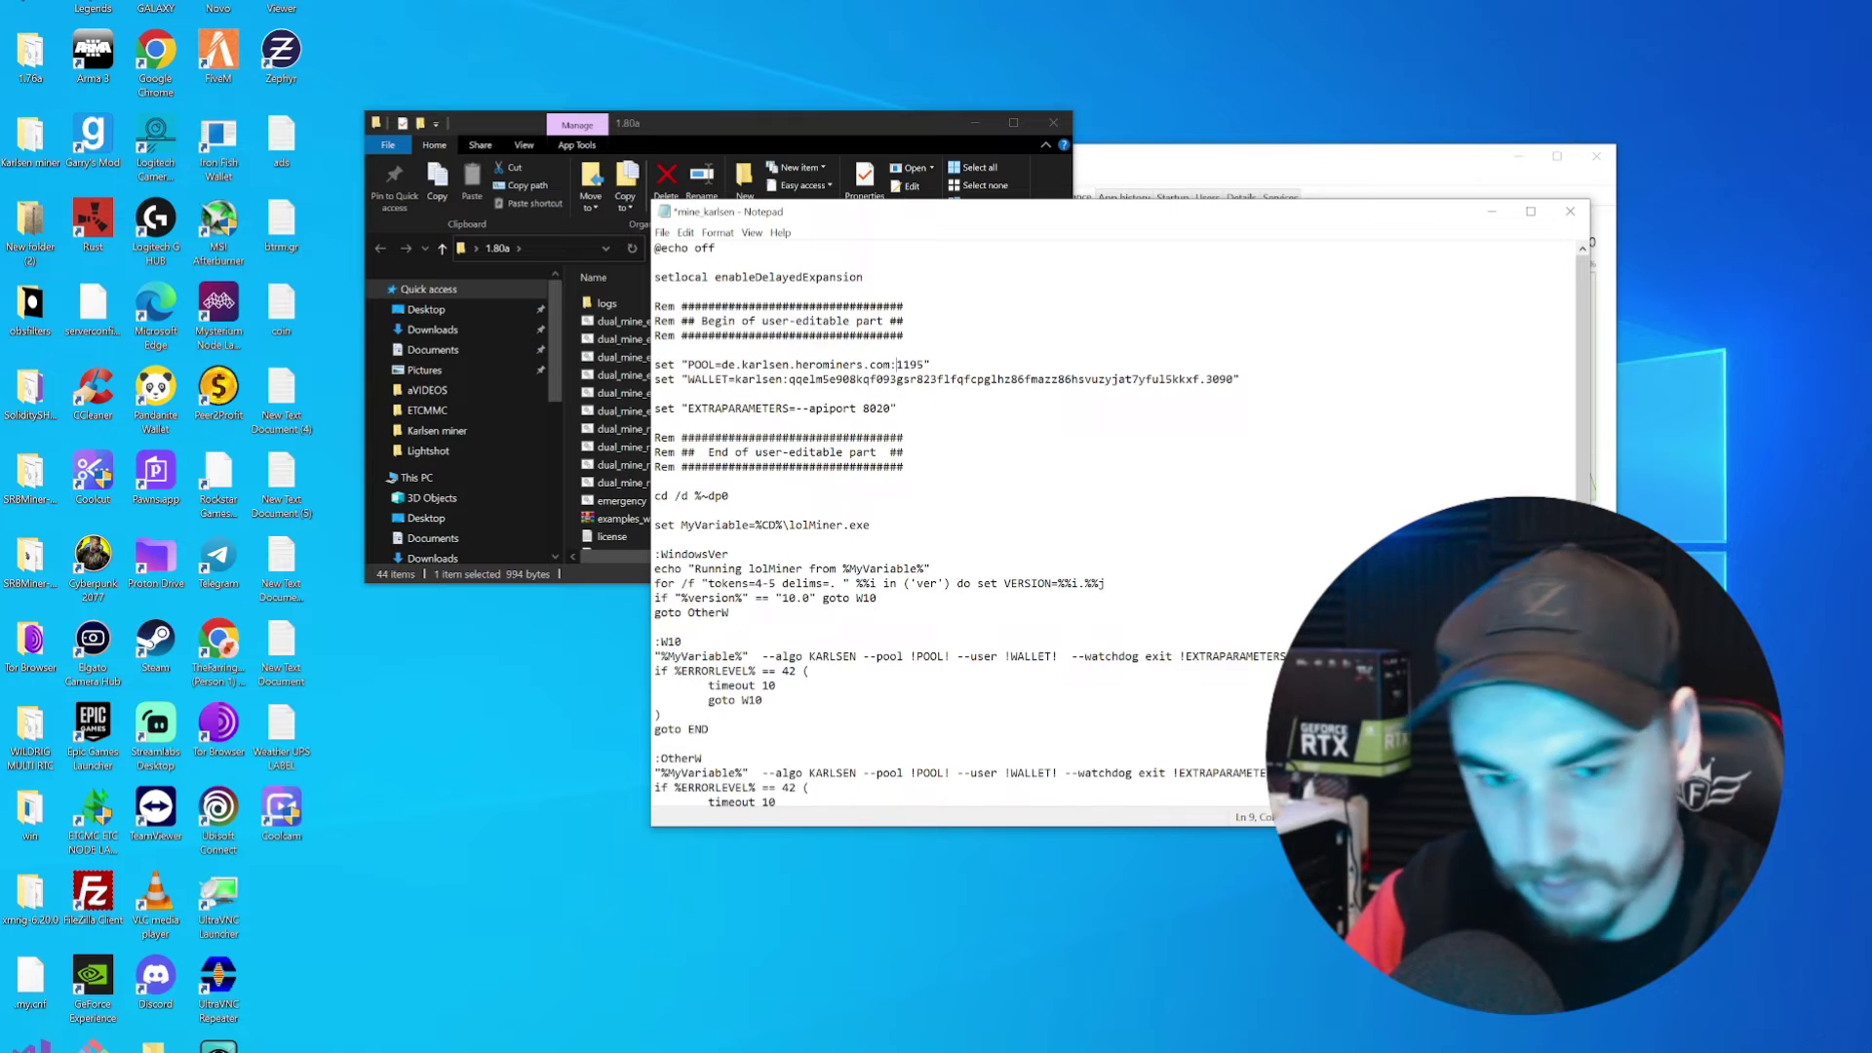
click(662, 232)
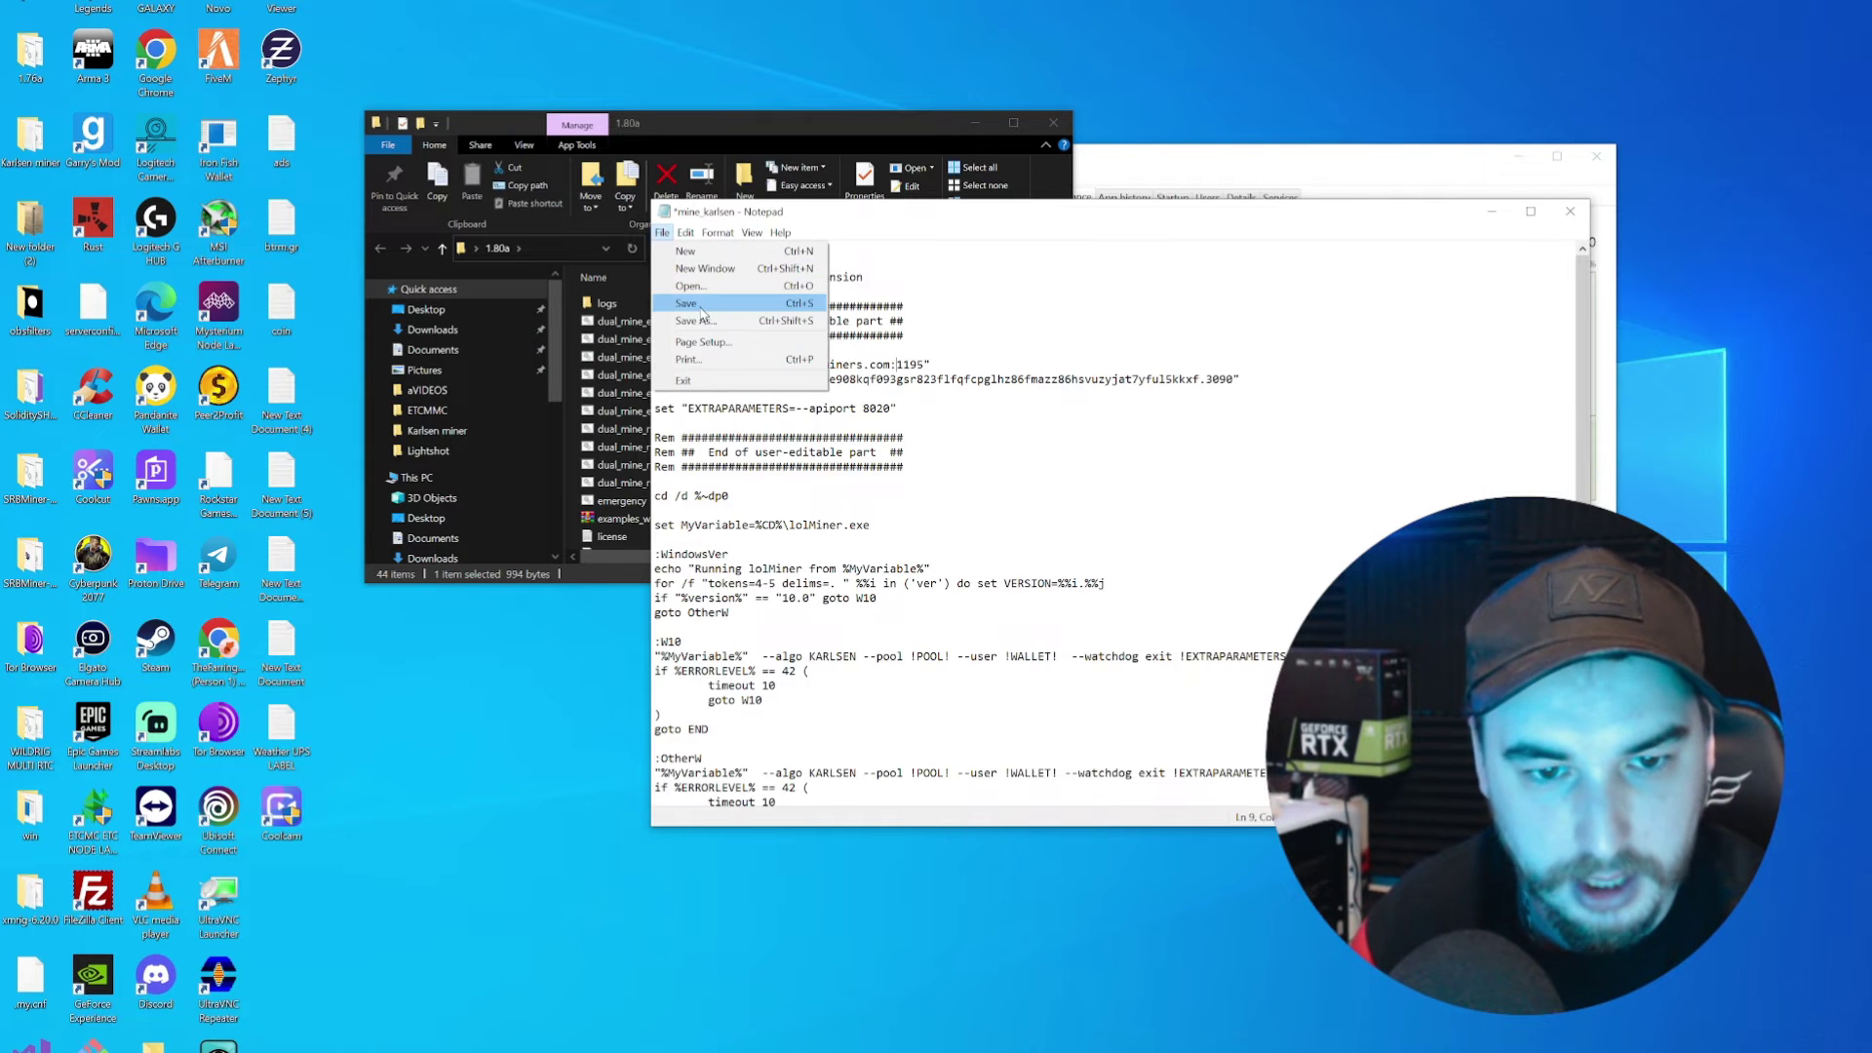
click(682, 304)
click(1569, 211)
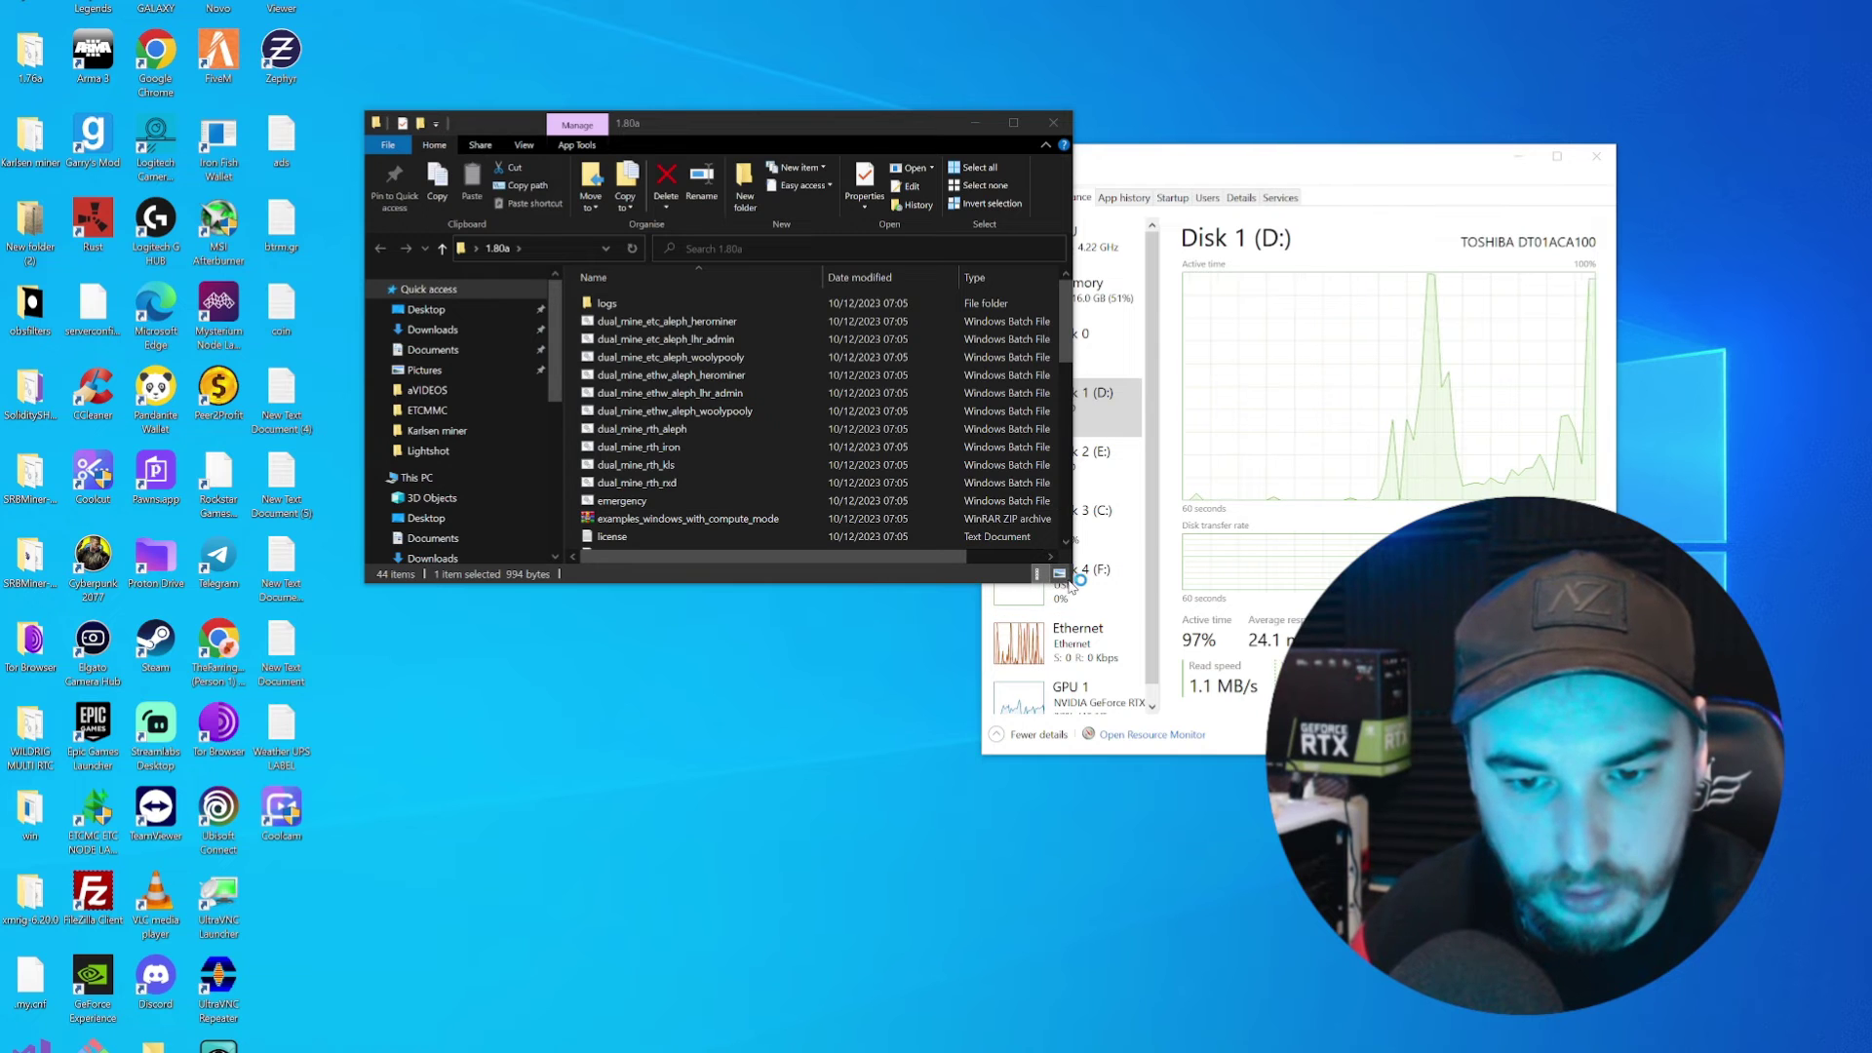
- Enlarge the 1.80a folder window, launch mine_karlsen, and move its miner console aside
drag(1070, 583, 1712, 916)
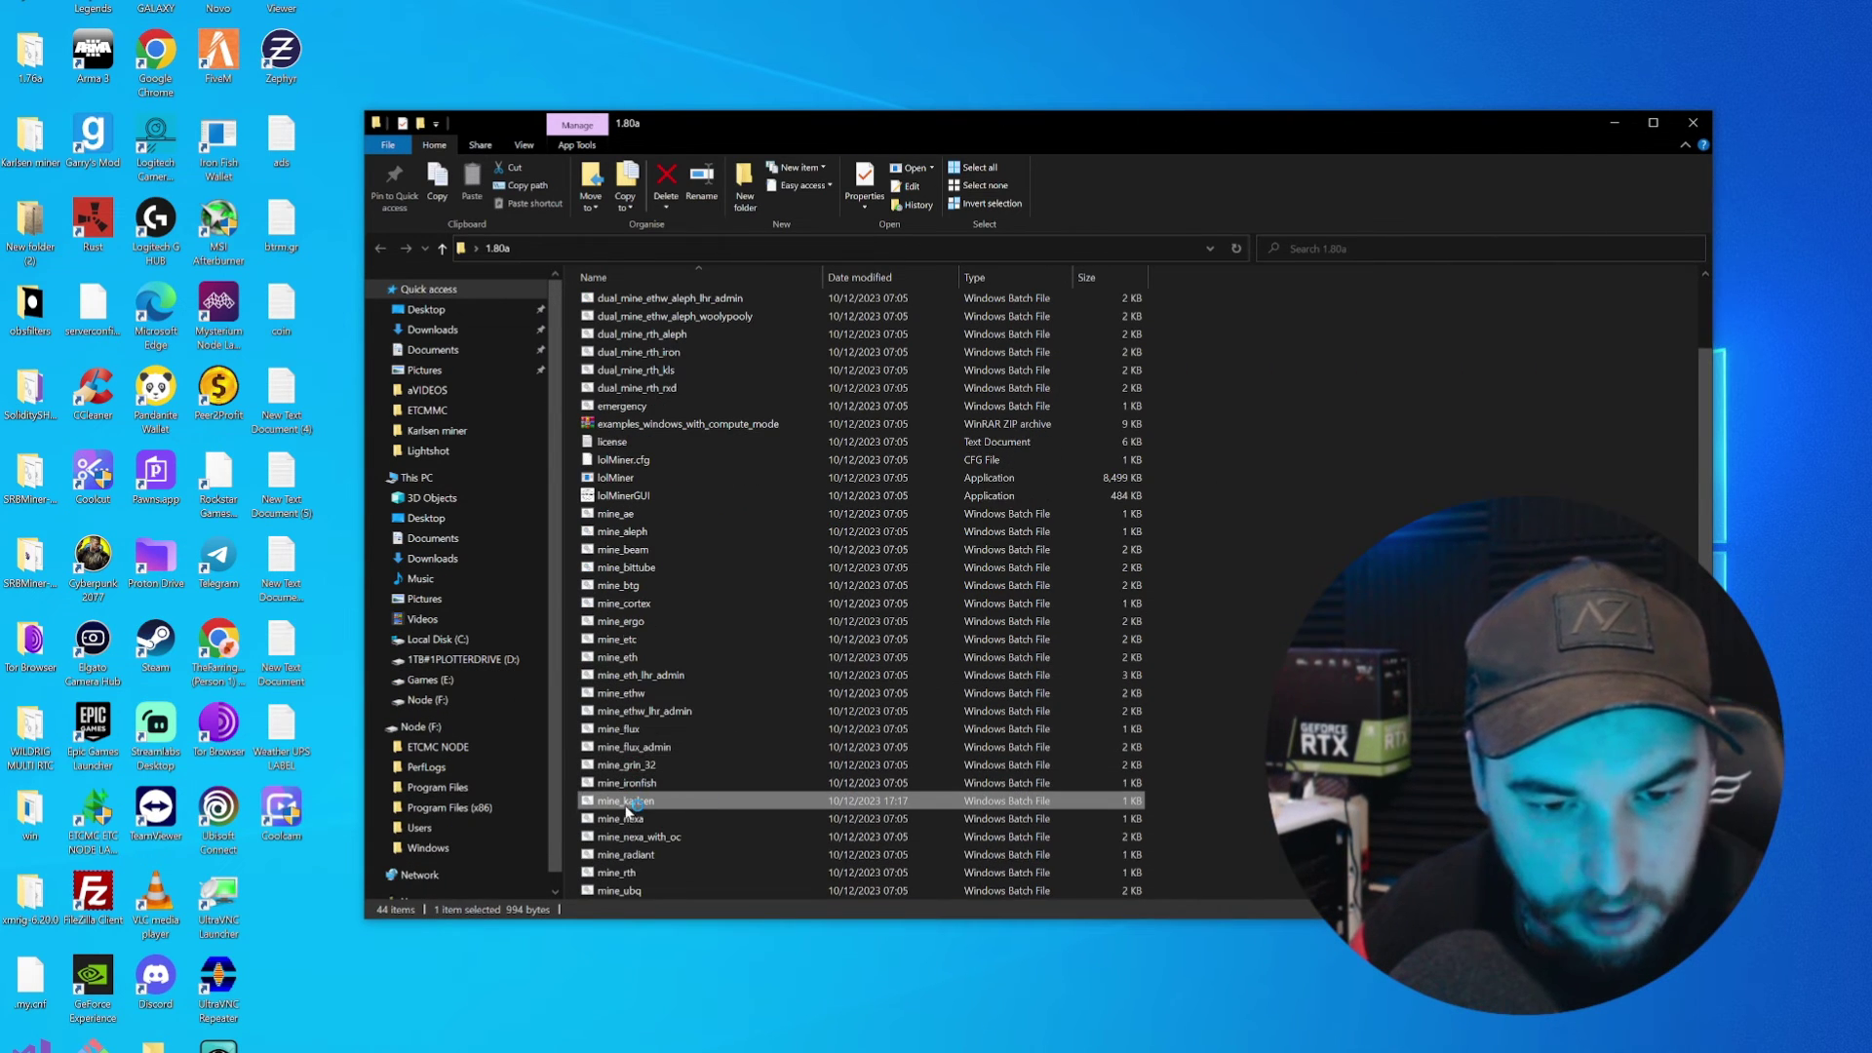
double_click(625, 802)
drag(726, 208, 1264, 298)
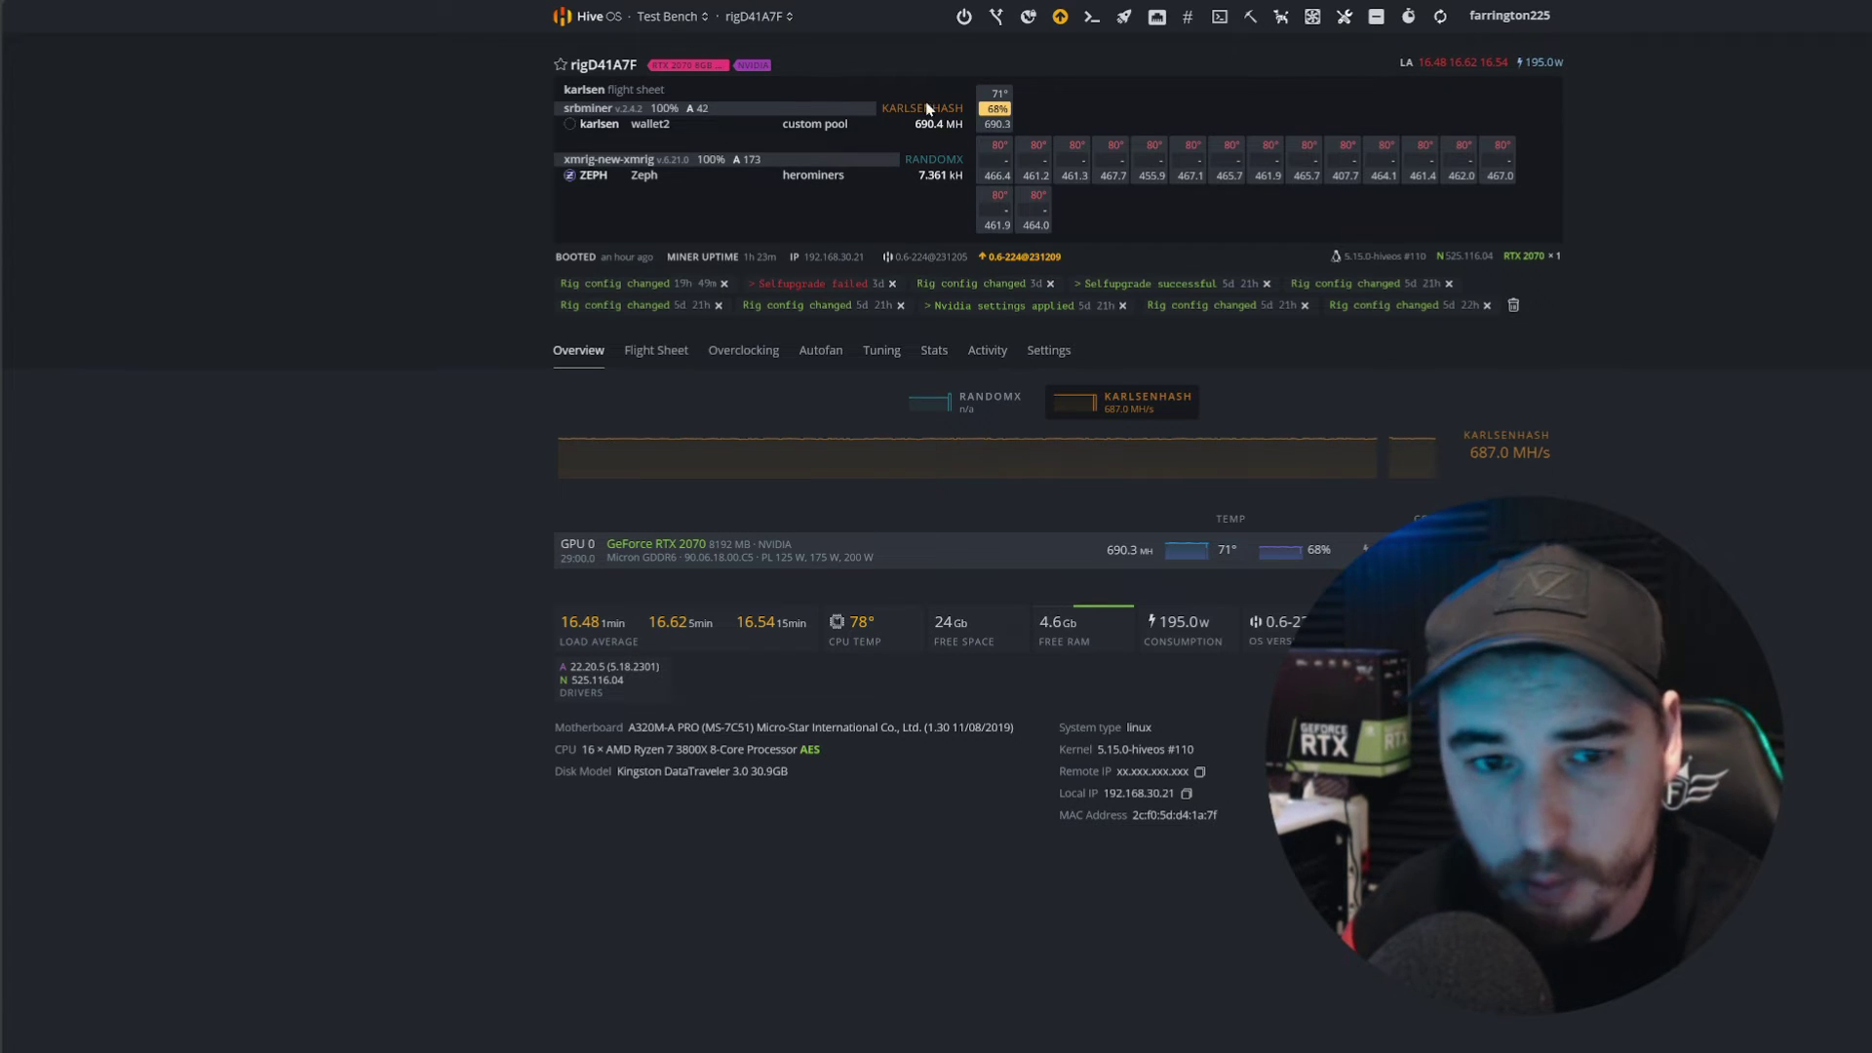
- From the rig's Flight Sheet tab, go to Wallets and add a new wallet with coin karlsen
click(647, 351)
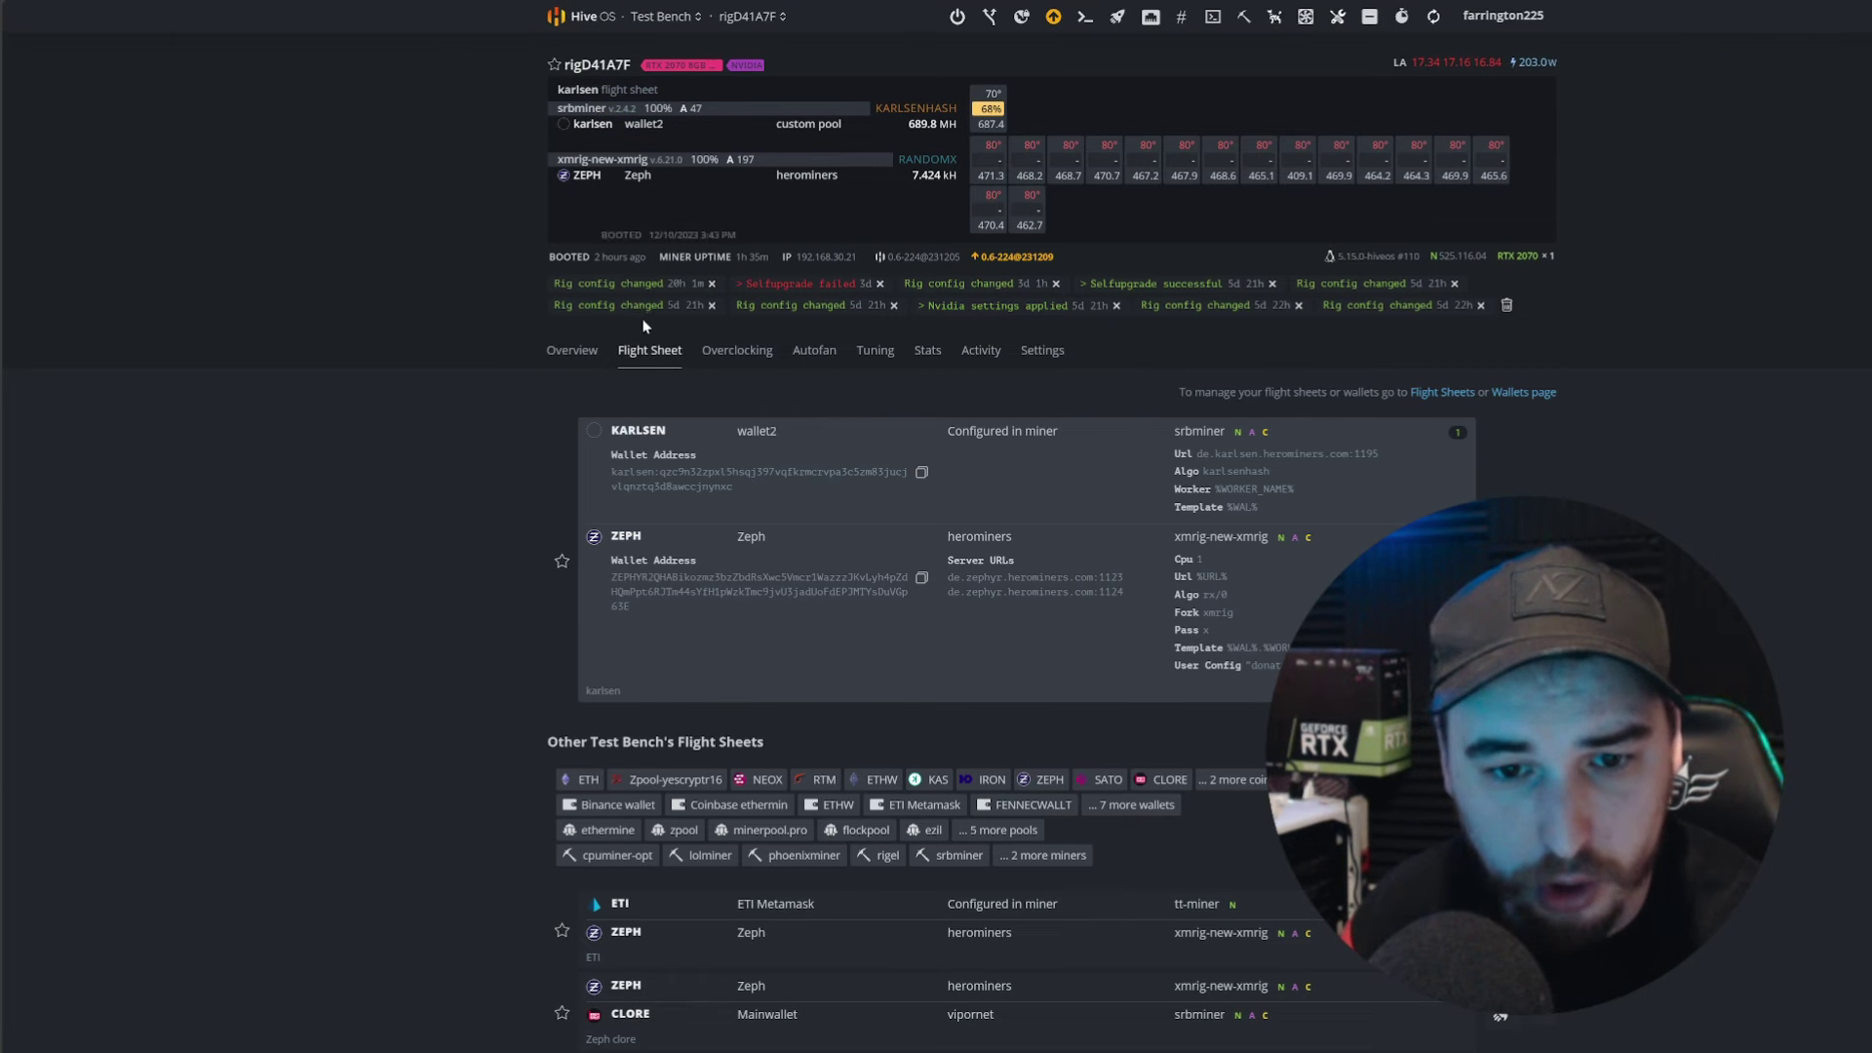
click(1516, 391)
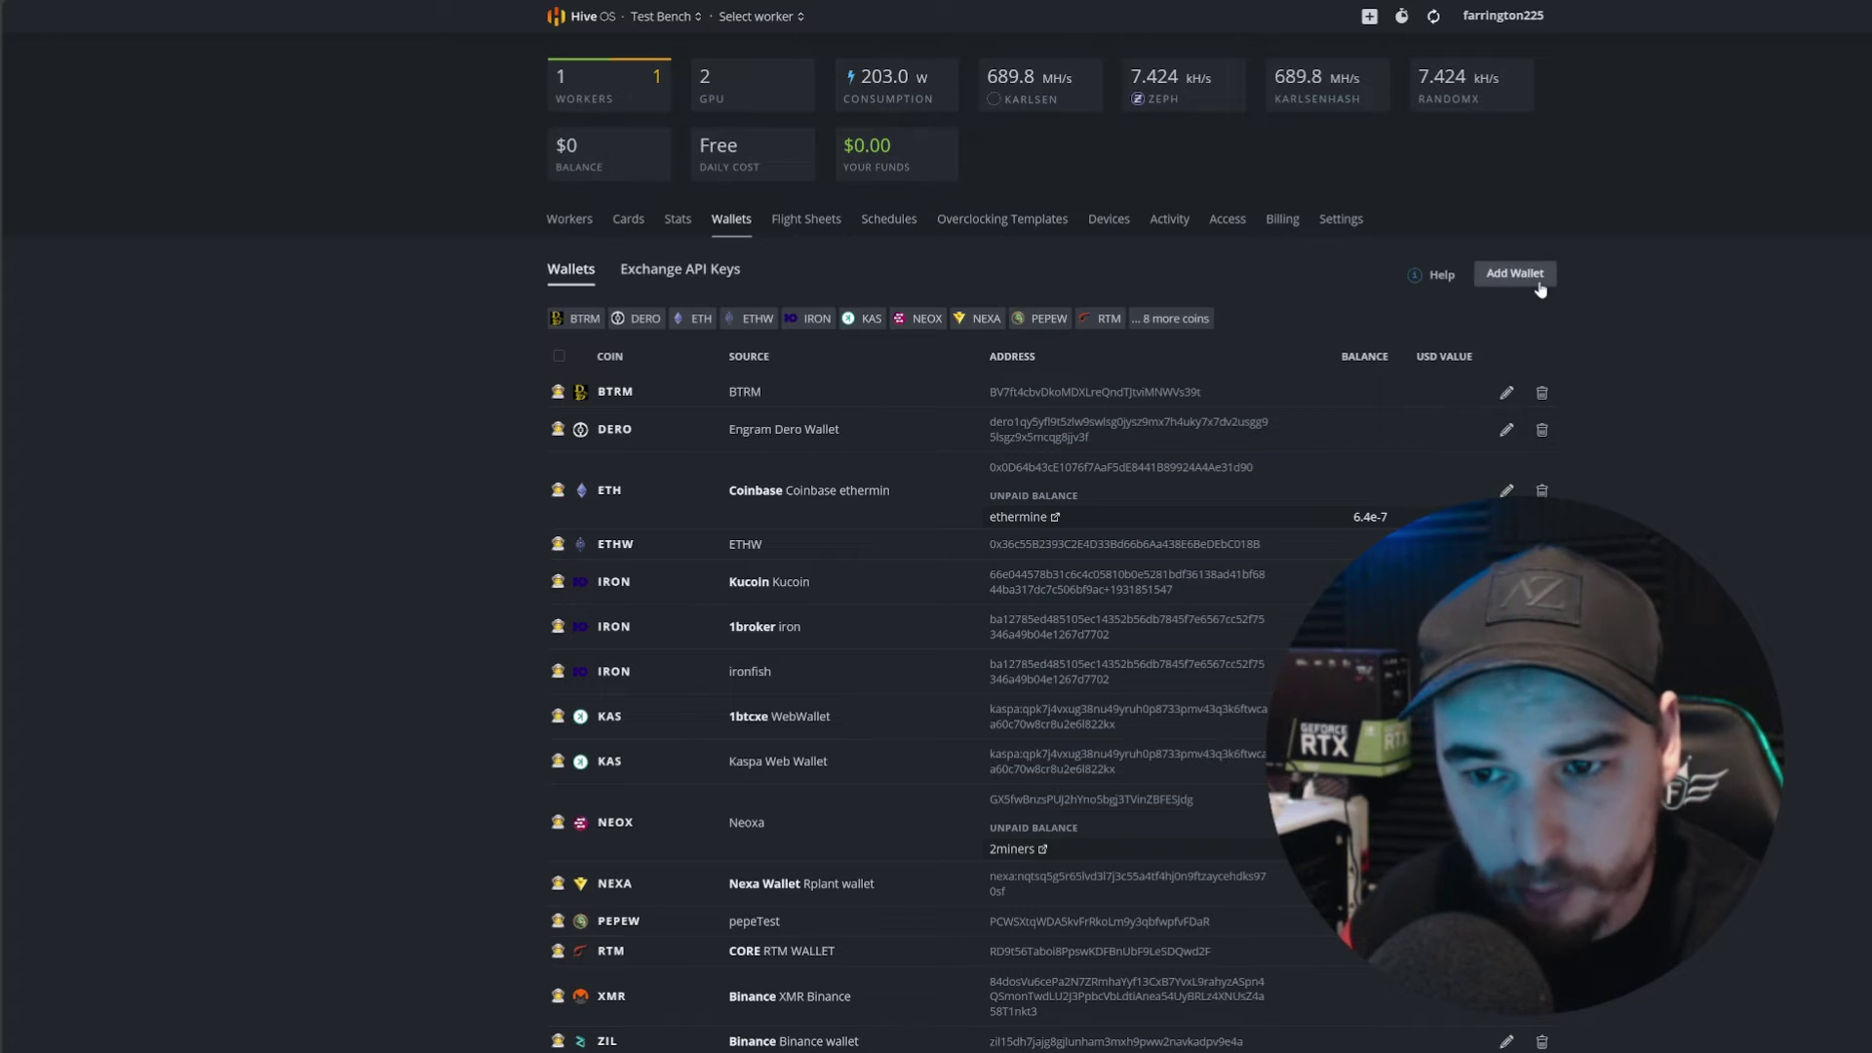
click(1514, 273)
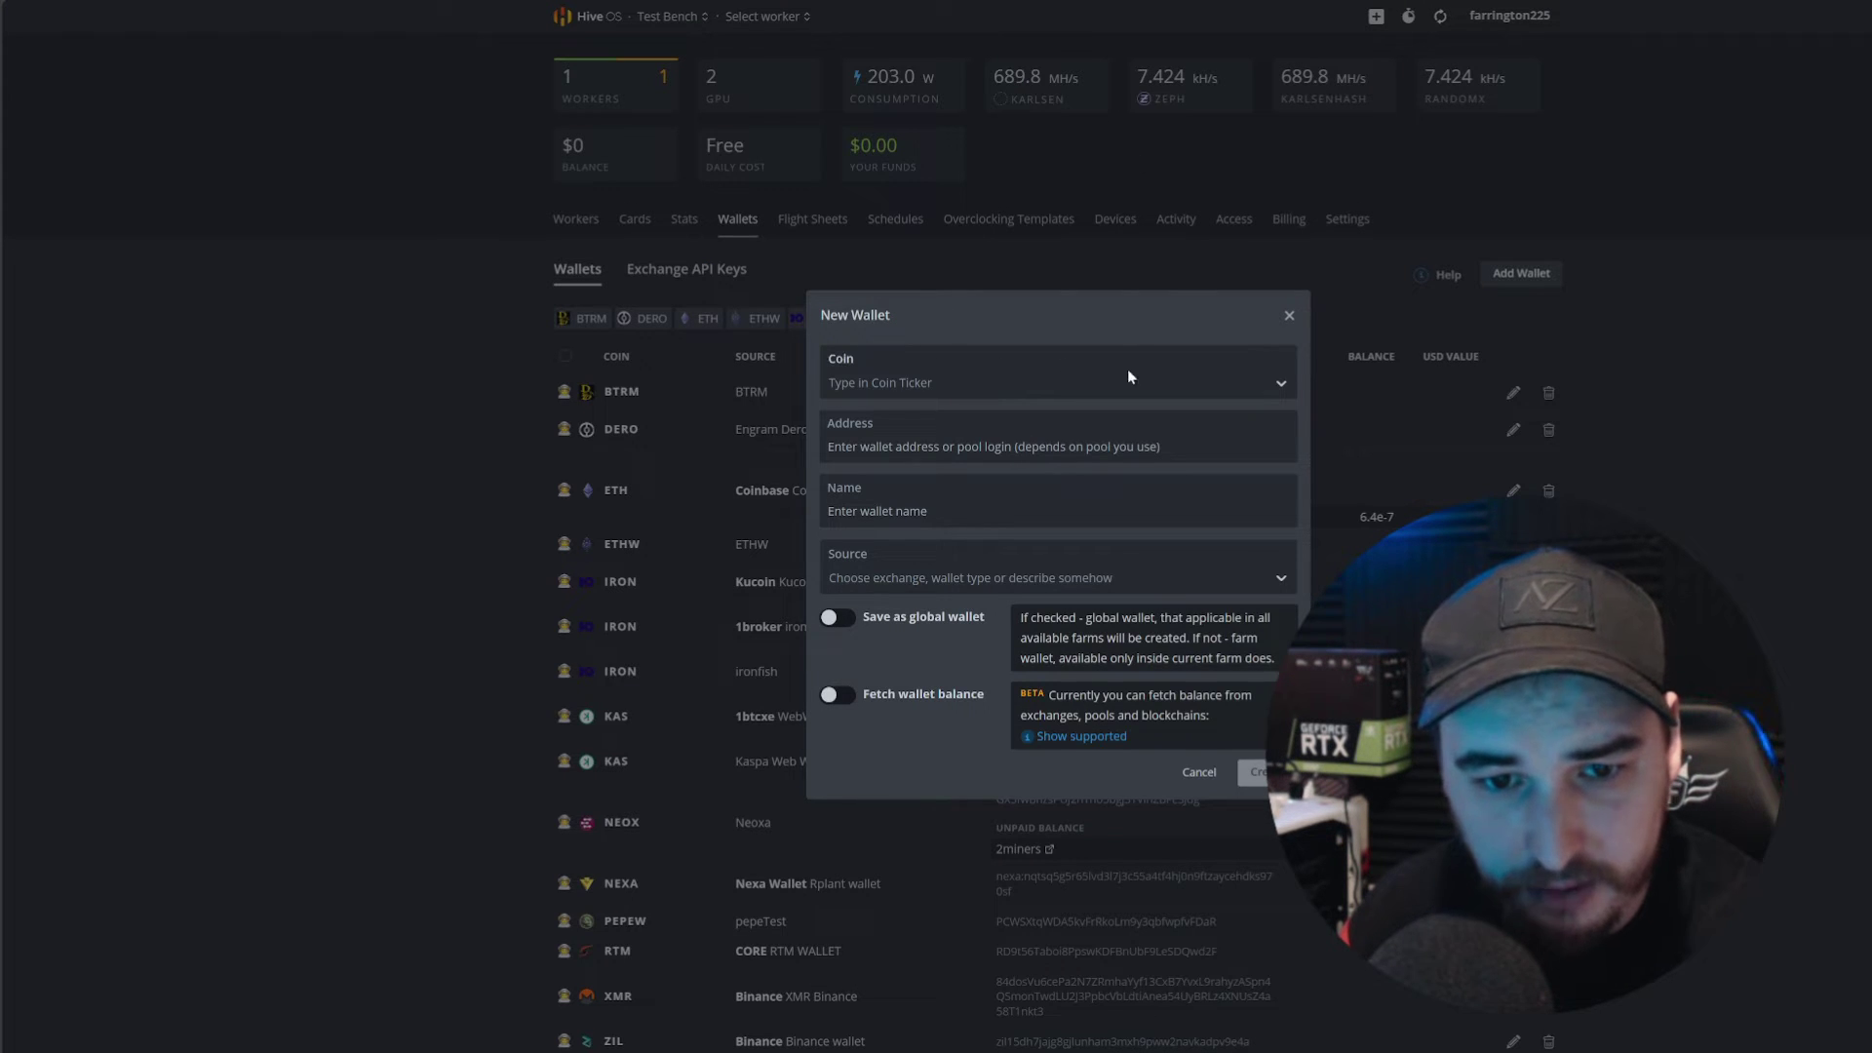
click(1277, 388)
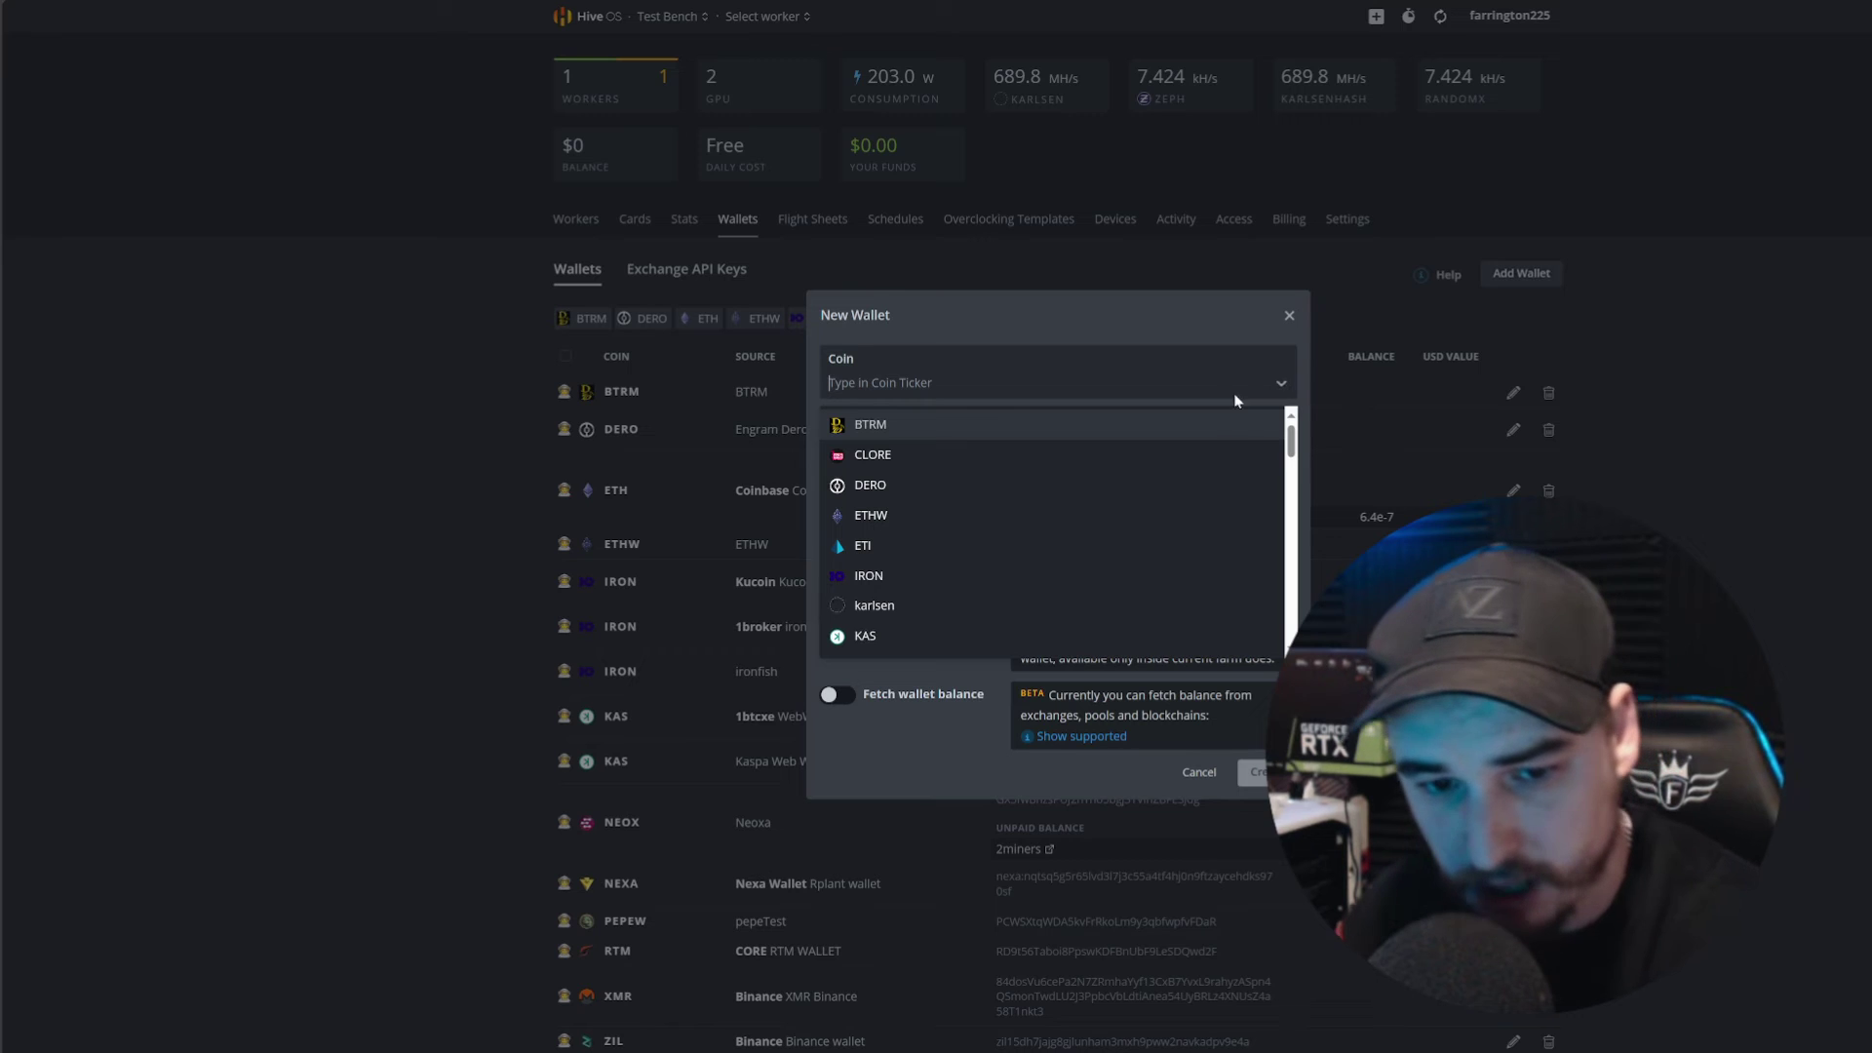
click(1029, 603)
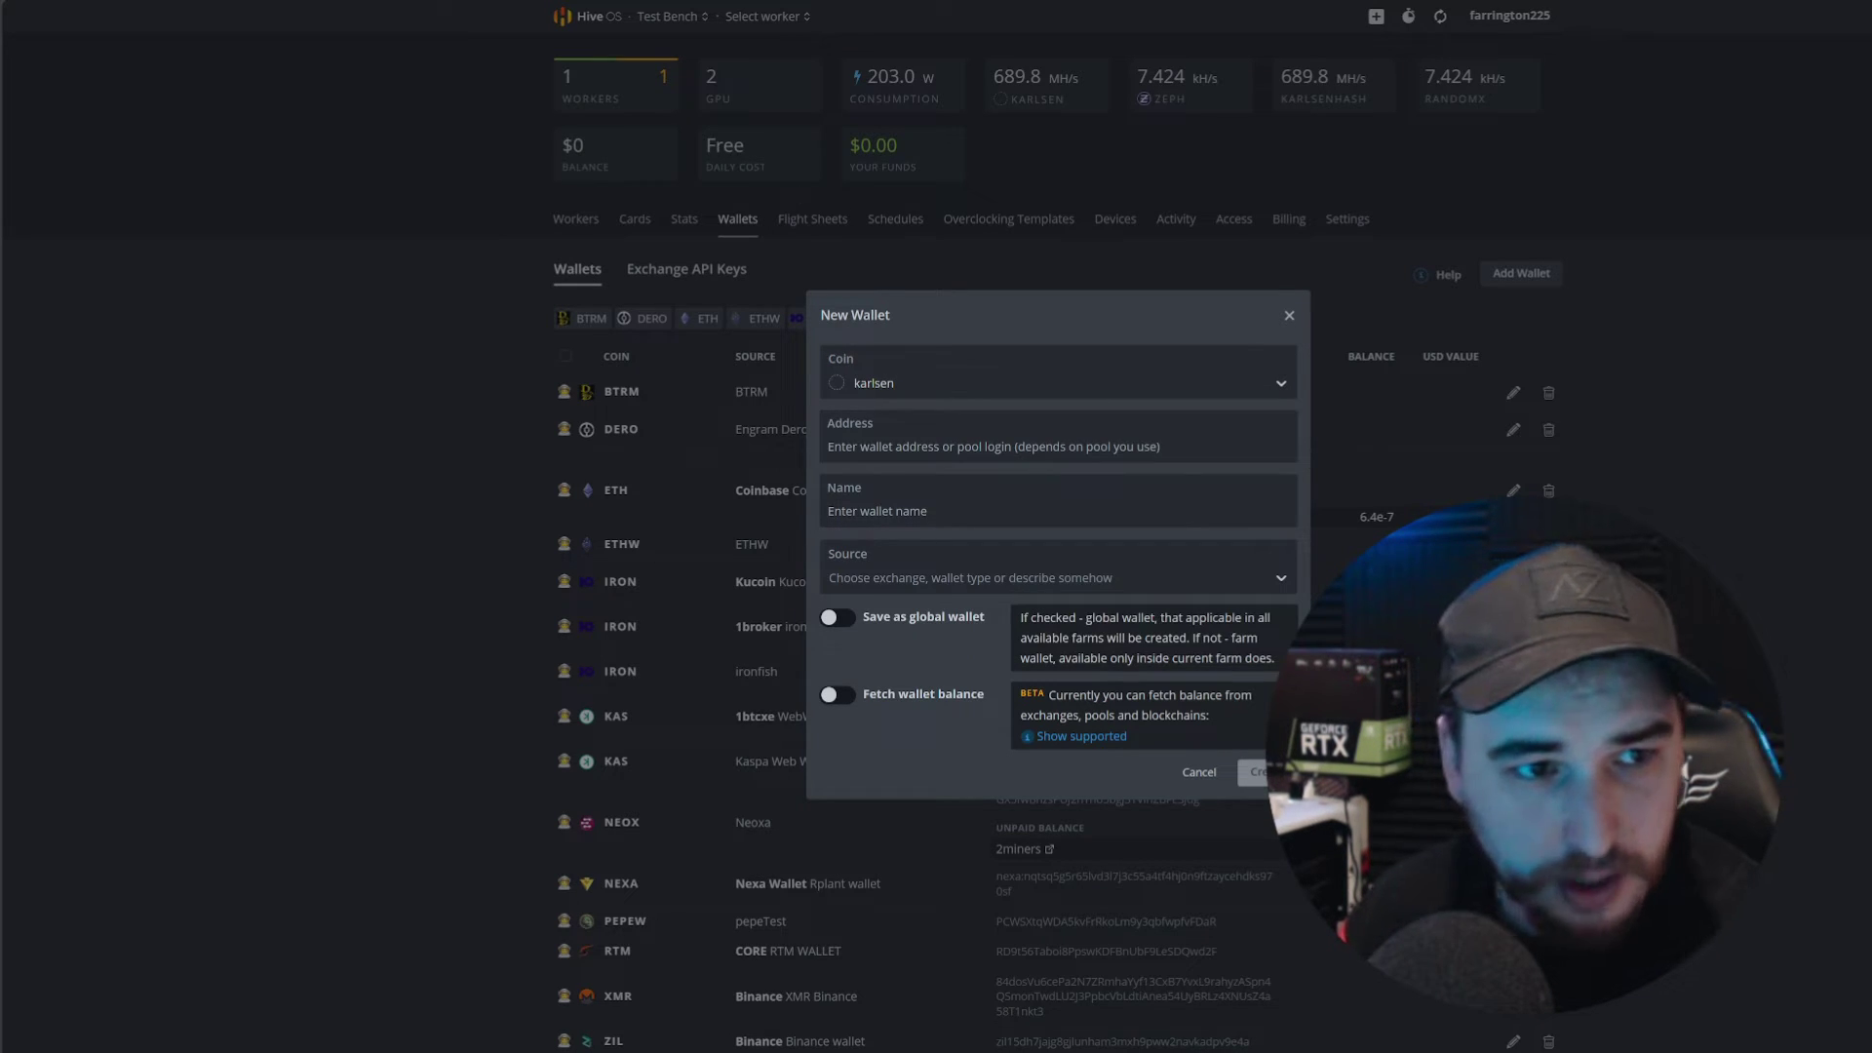
key(alt+Tab)
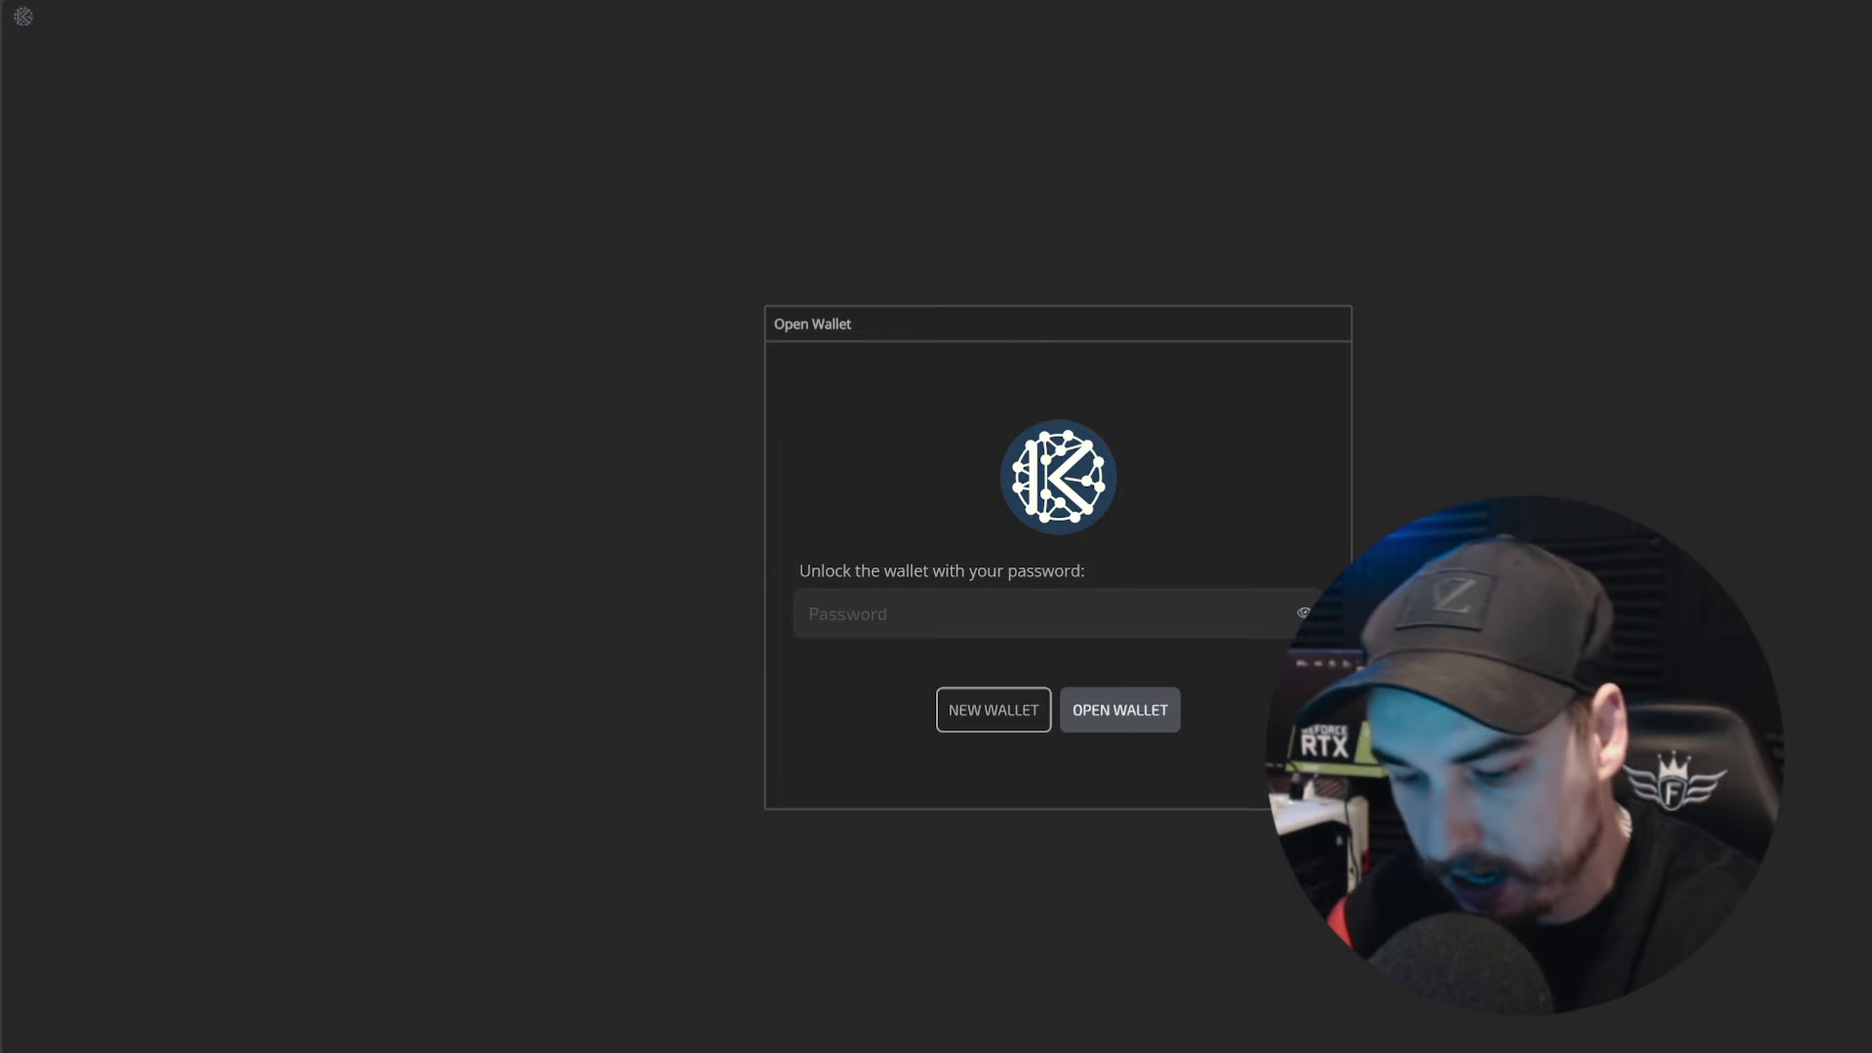
- Enter the wallet password and open the unlocked Karlsen wallet
text(•••••••••••••••)
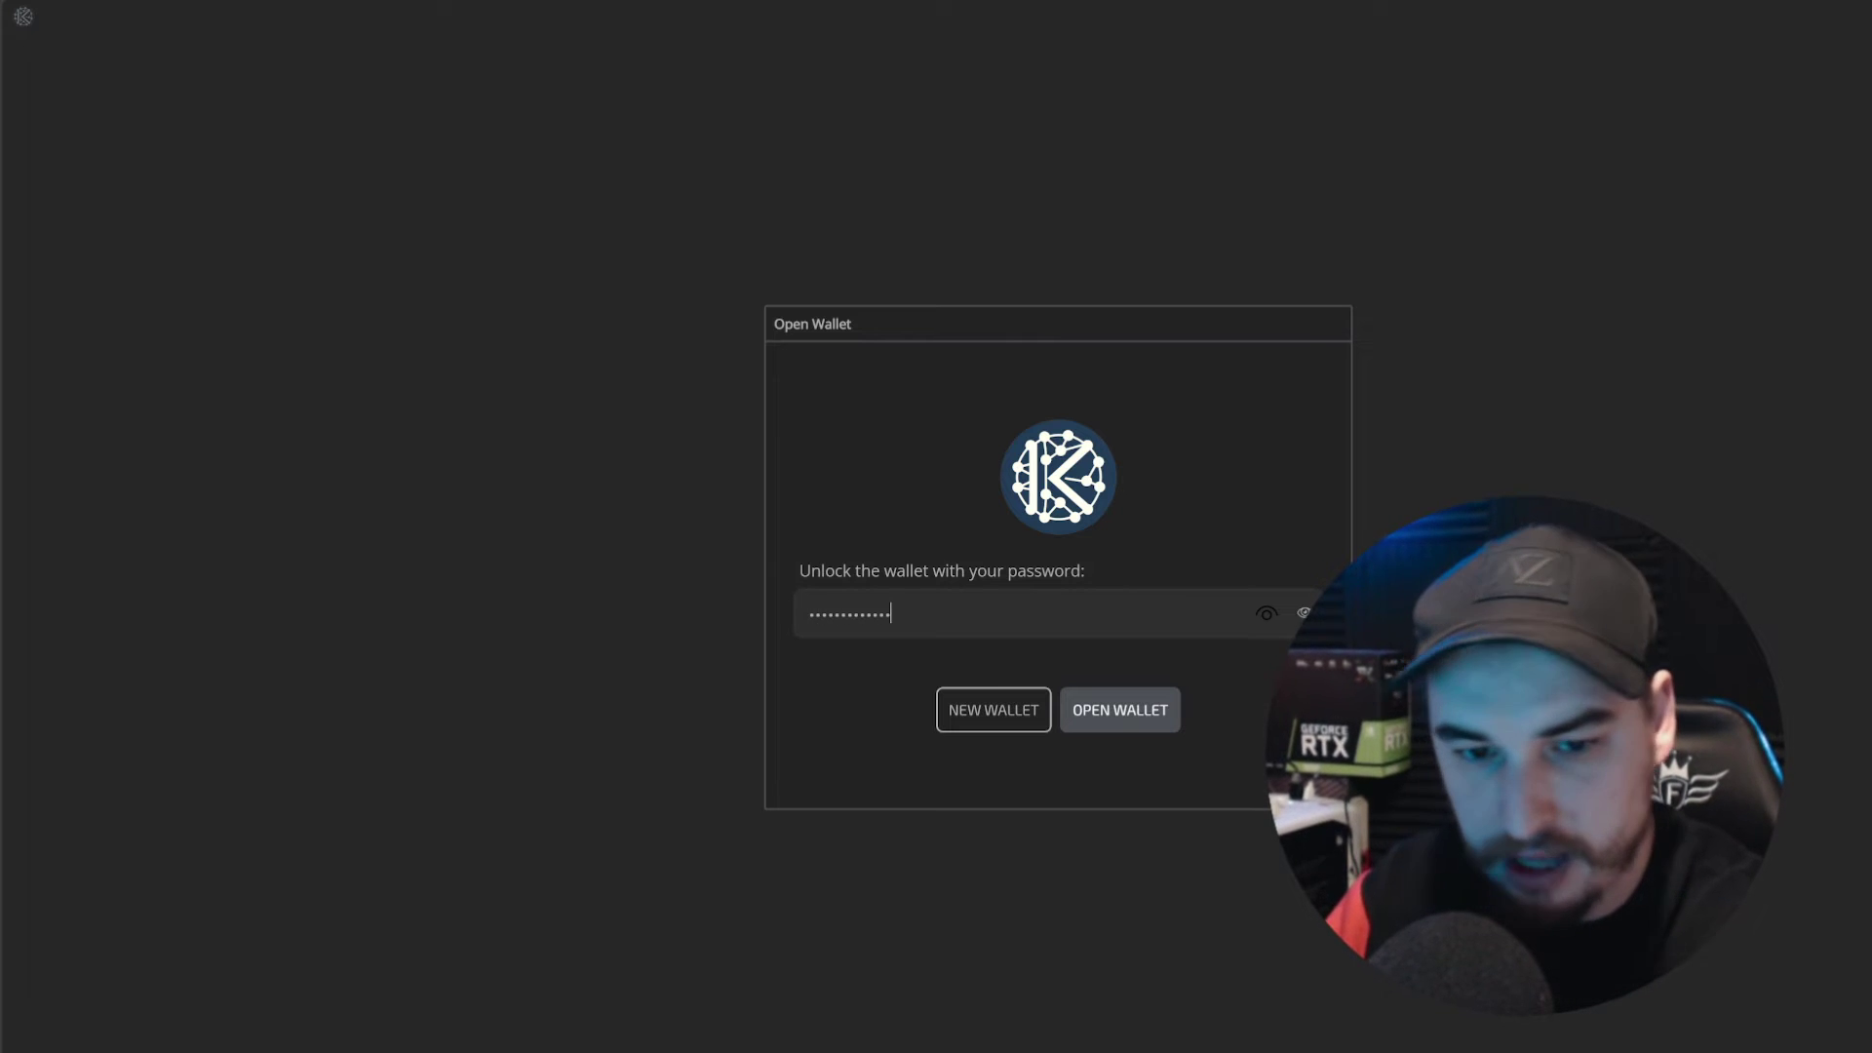
key(Return)
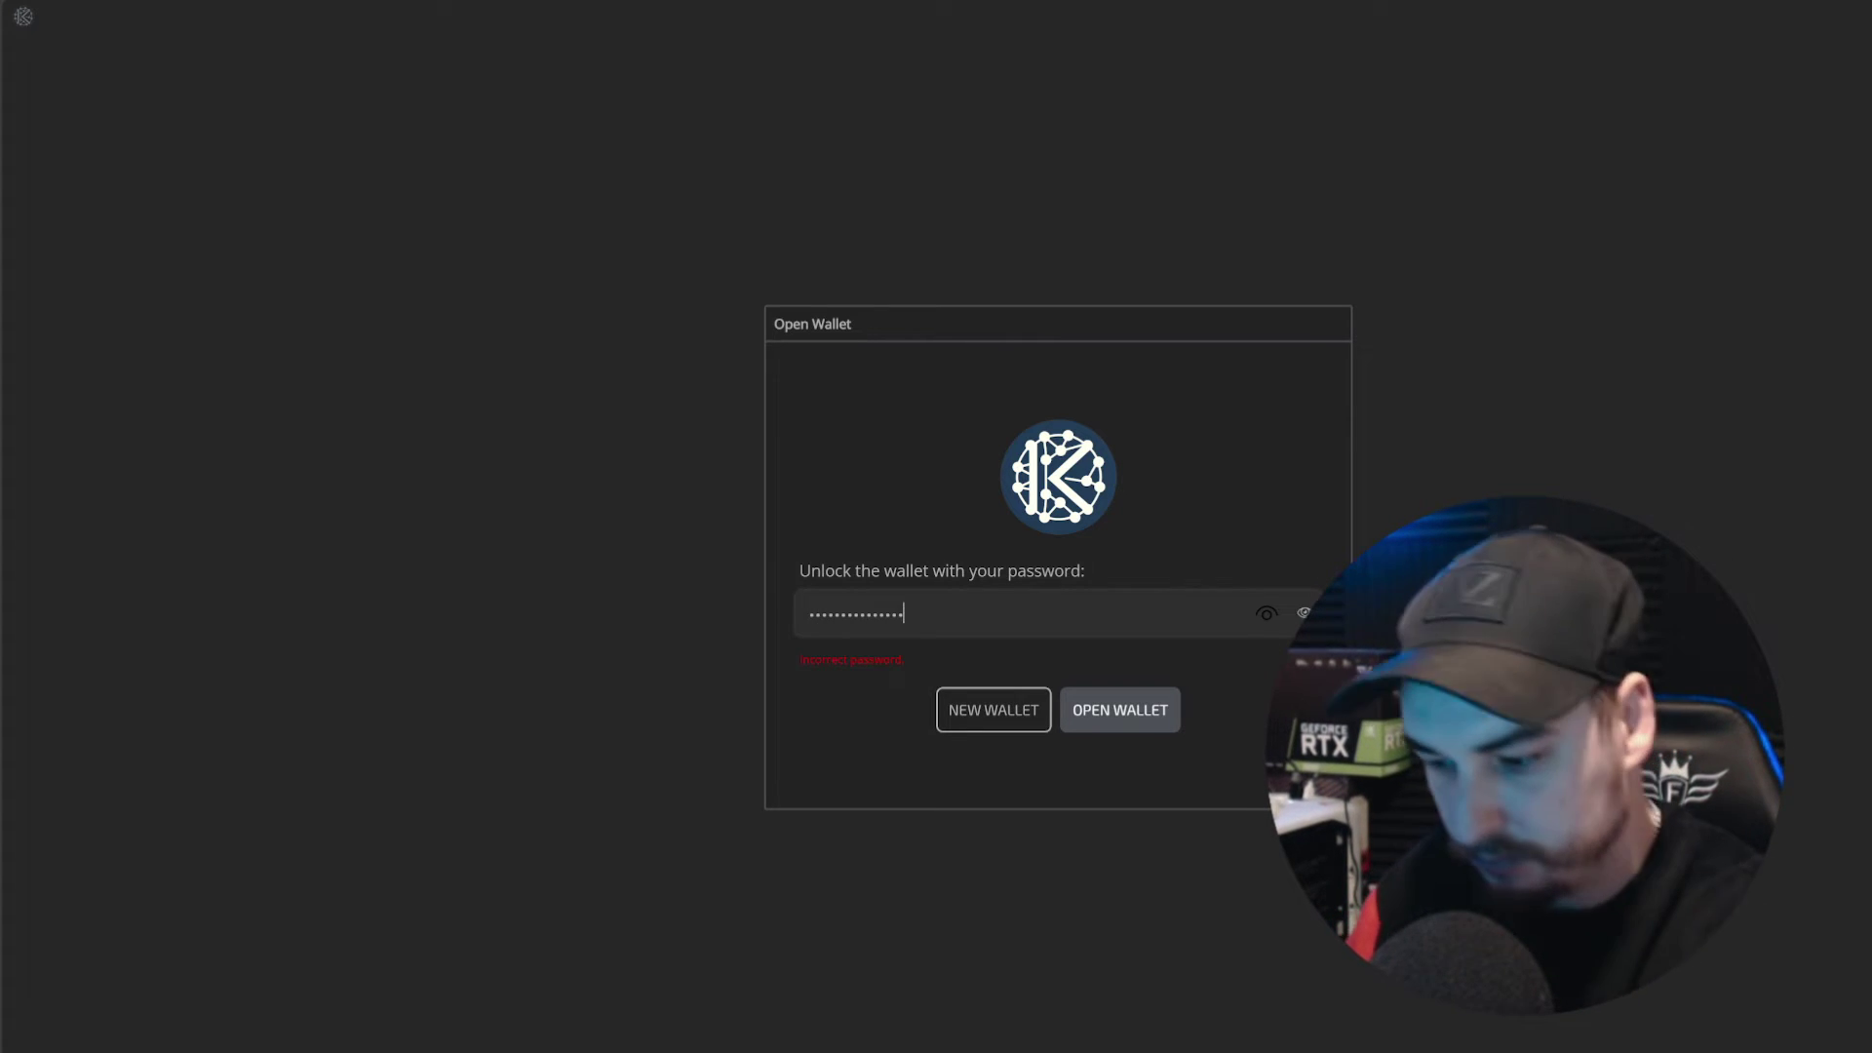
click(1112, 714)
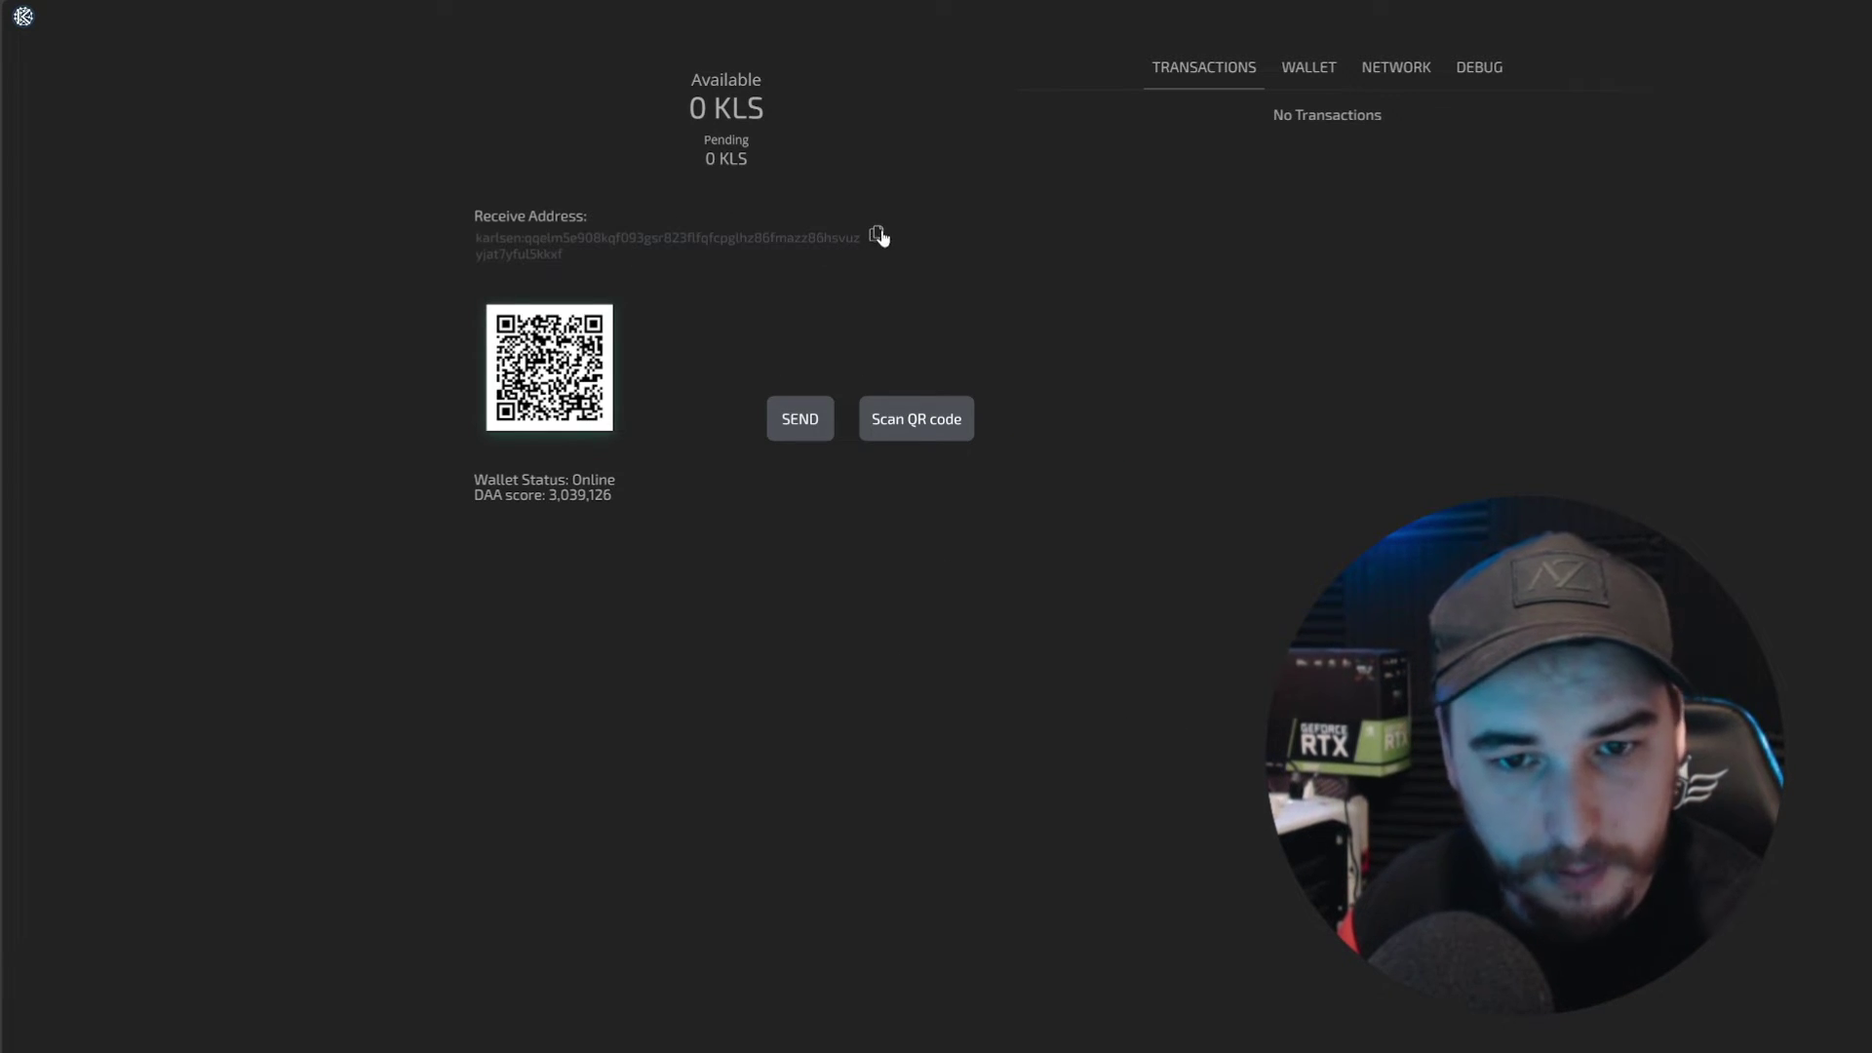
- Copy the Karlsen receive address and create the karlsen wallet KarlsenTest with it
click(872, 237)
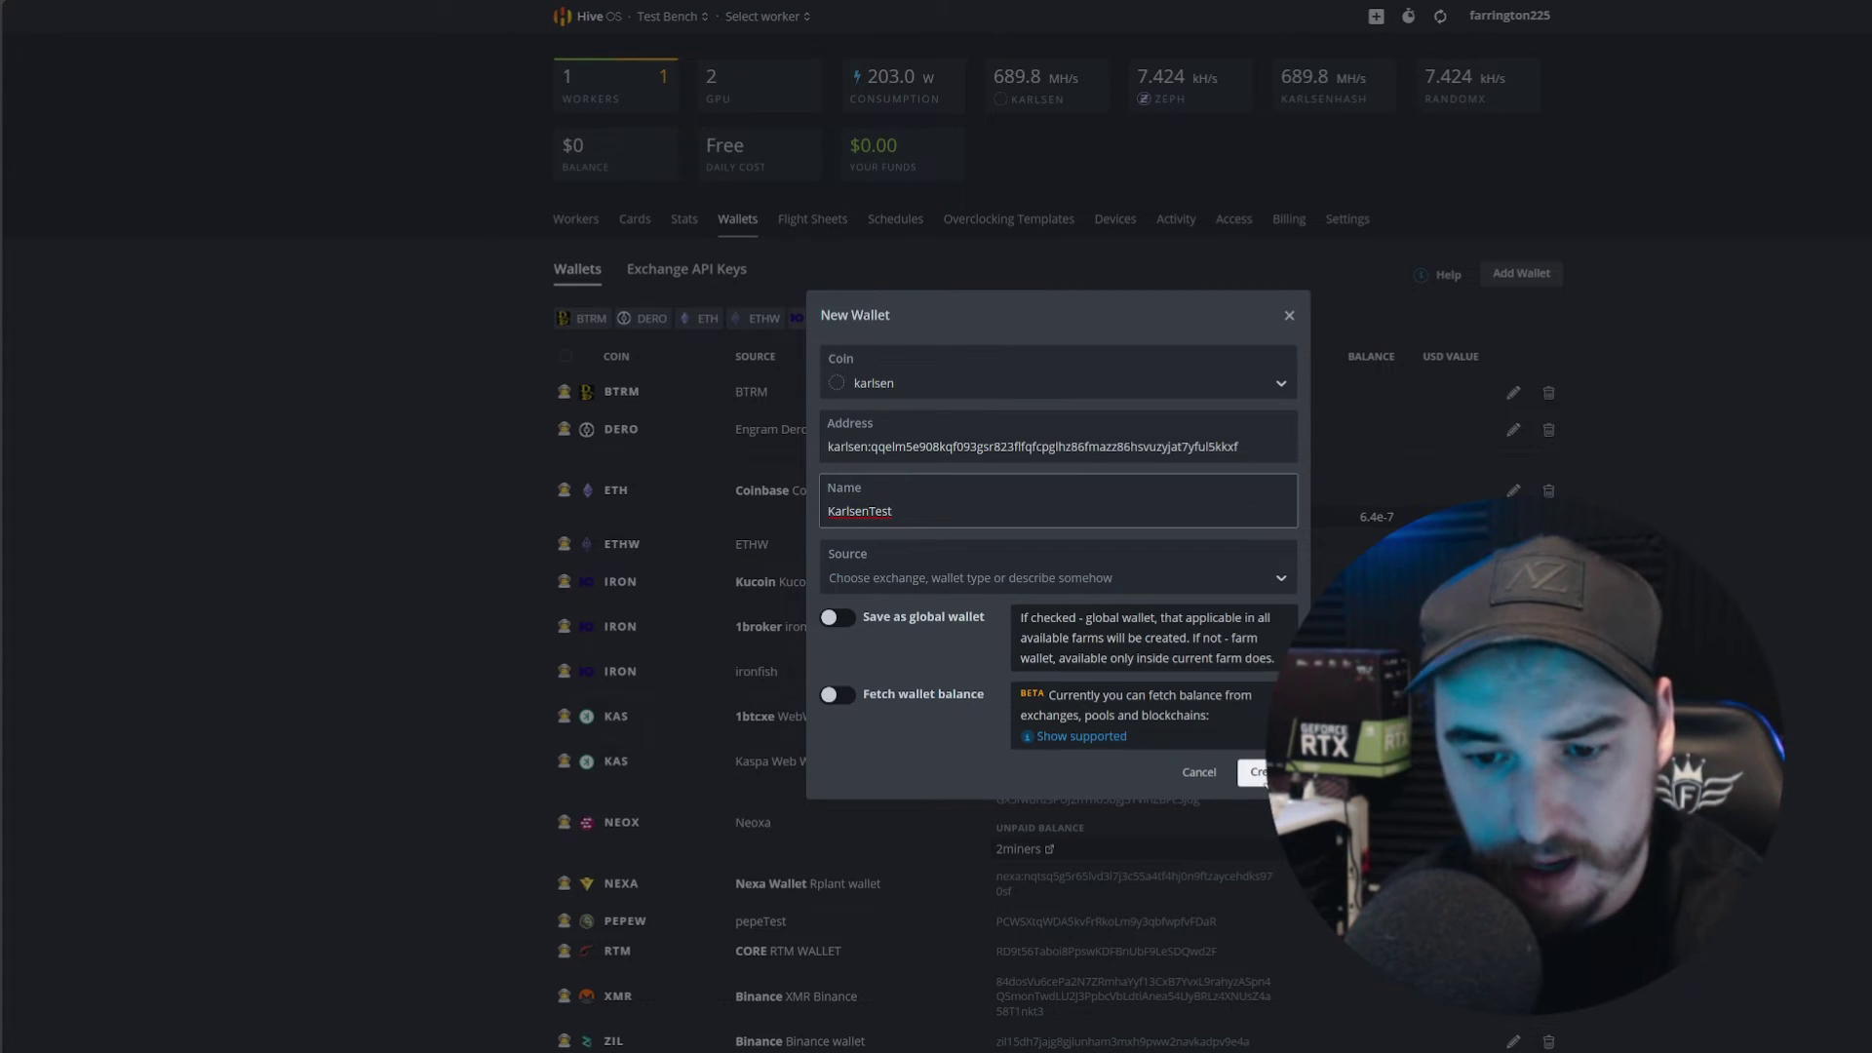
click(1260, 774)
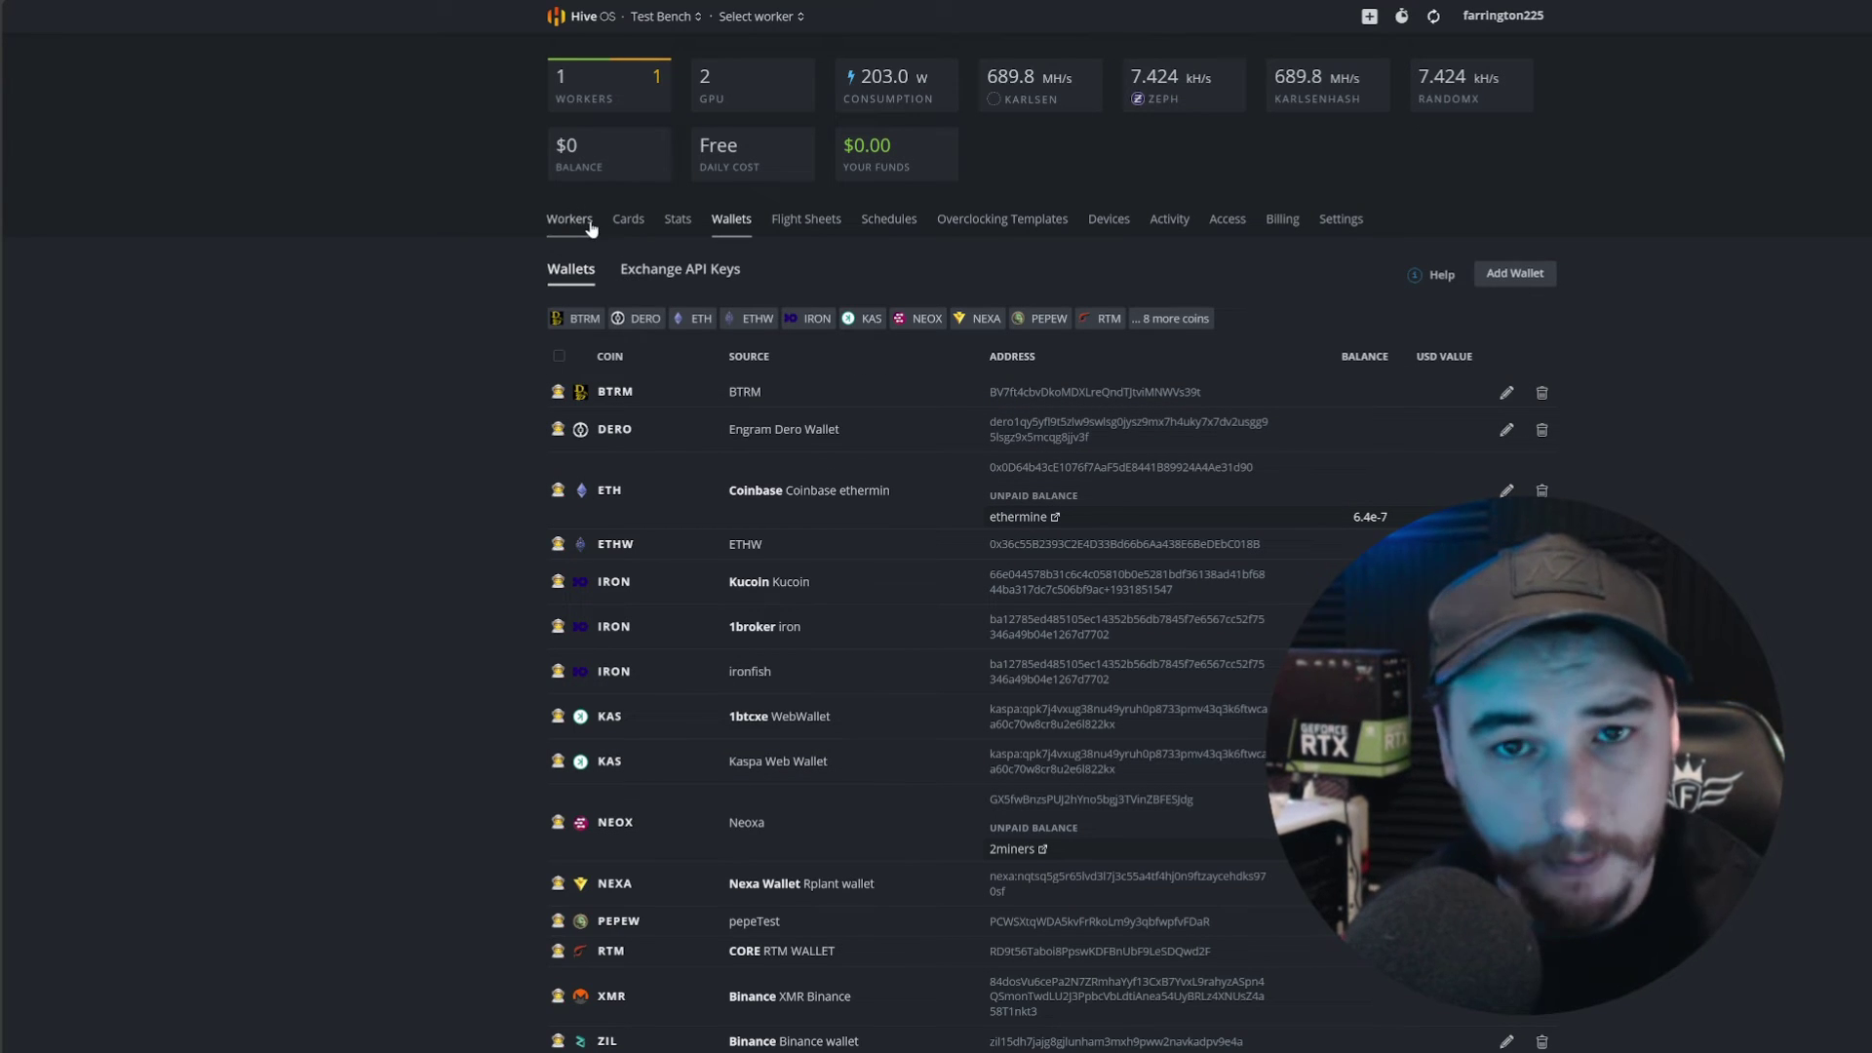
- Start a new flight sheet with coin karlsen, wallet KarlsenTest and pool 'Configure in miner'
click(794, 234)
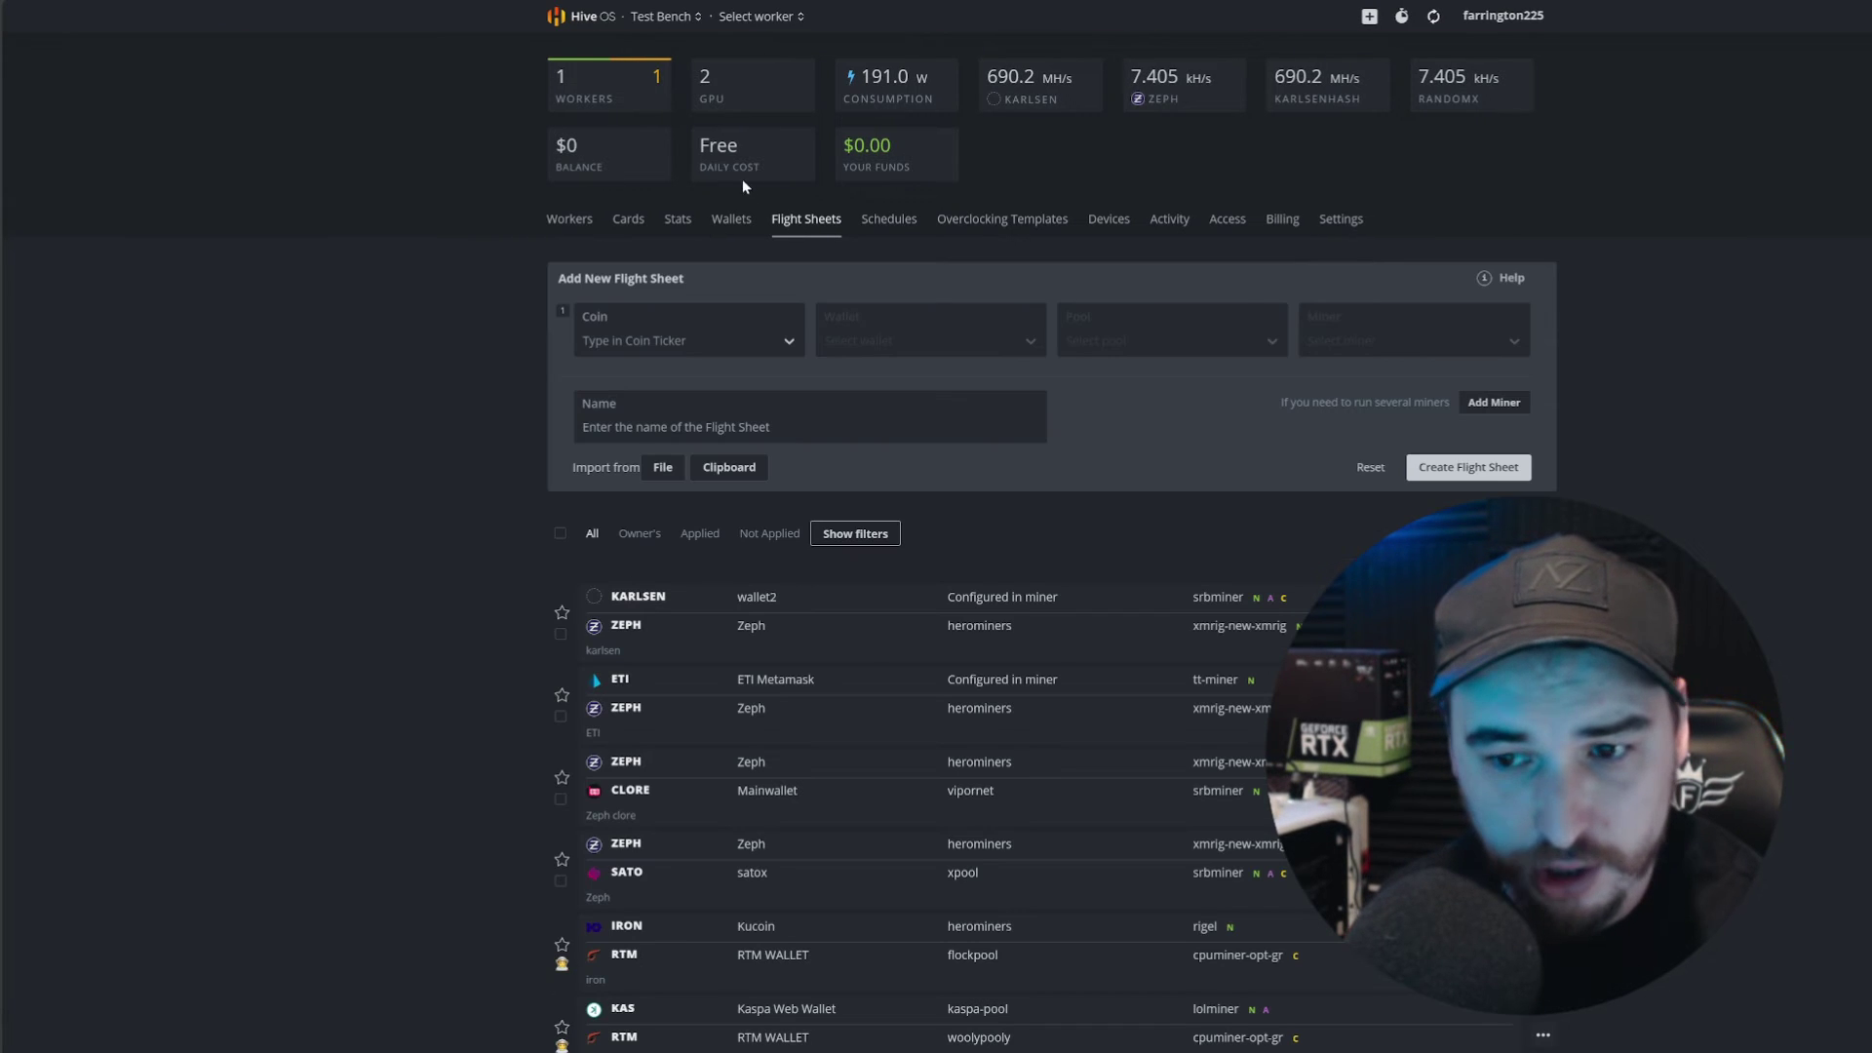
click(730, 340)
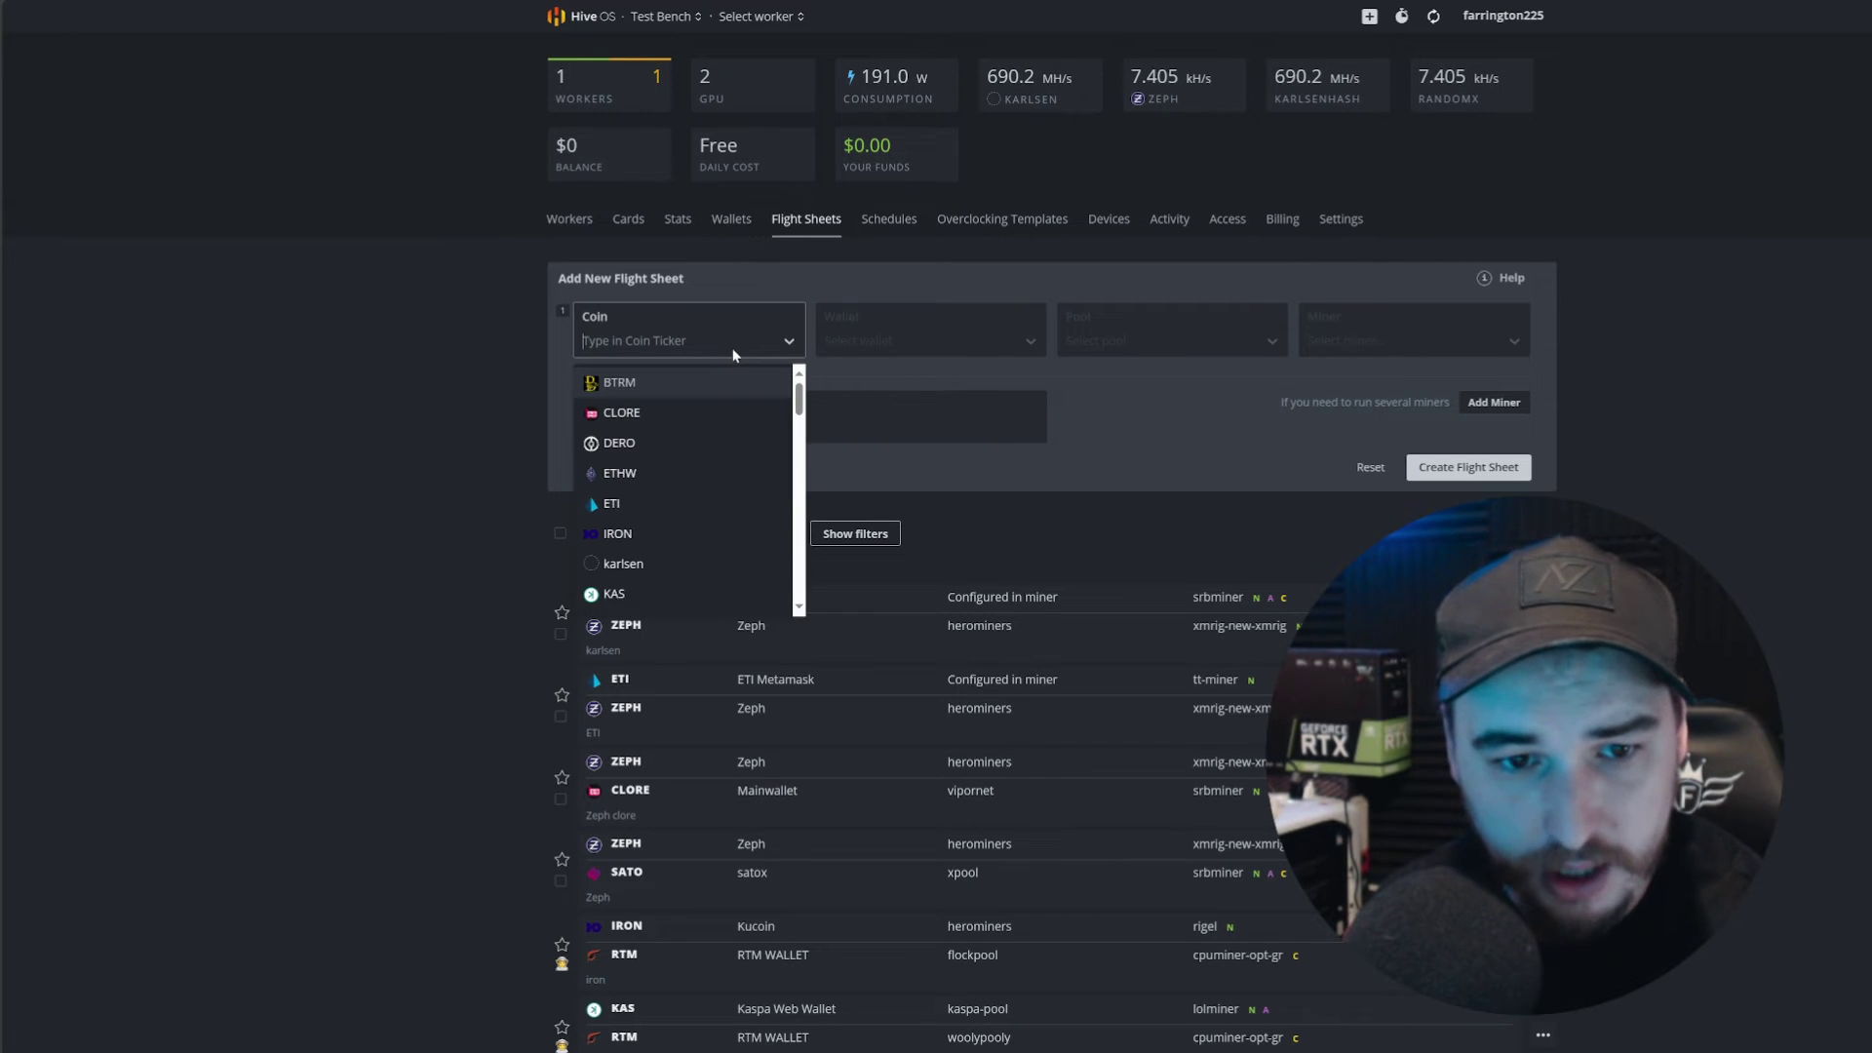
click(639, 565)
click(934, 345)
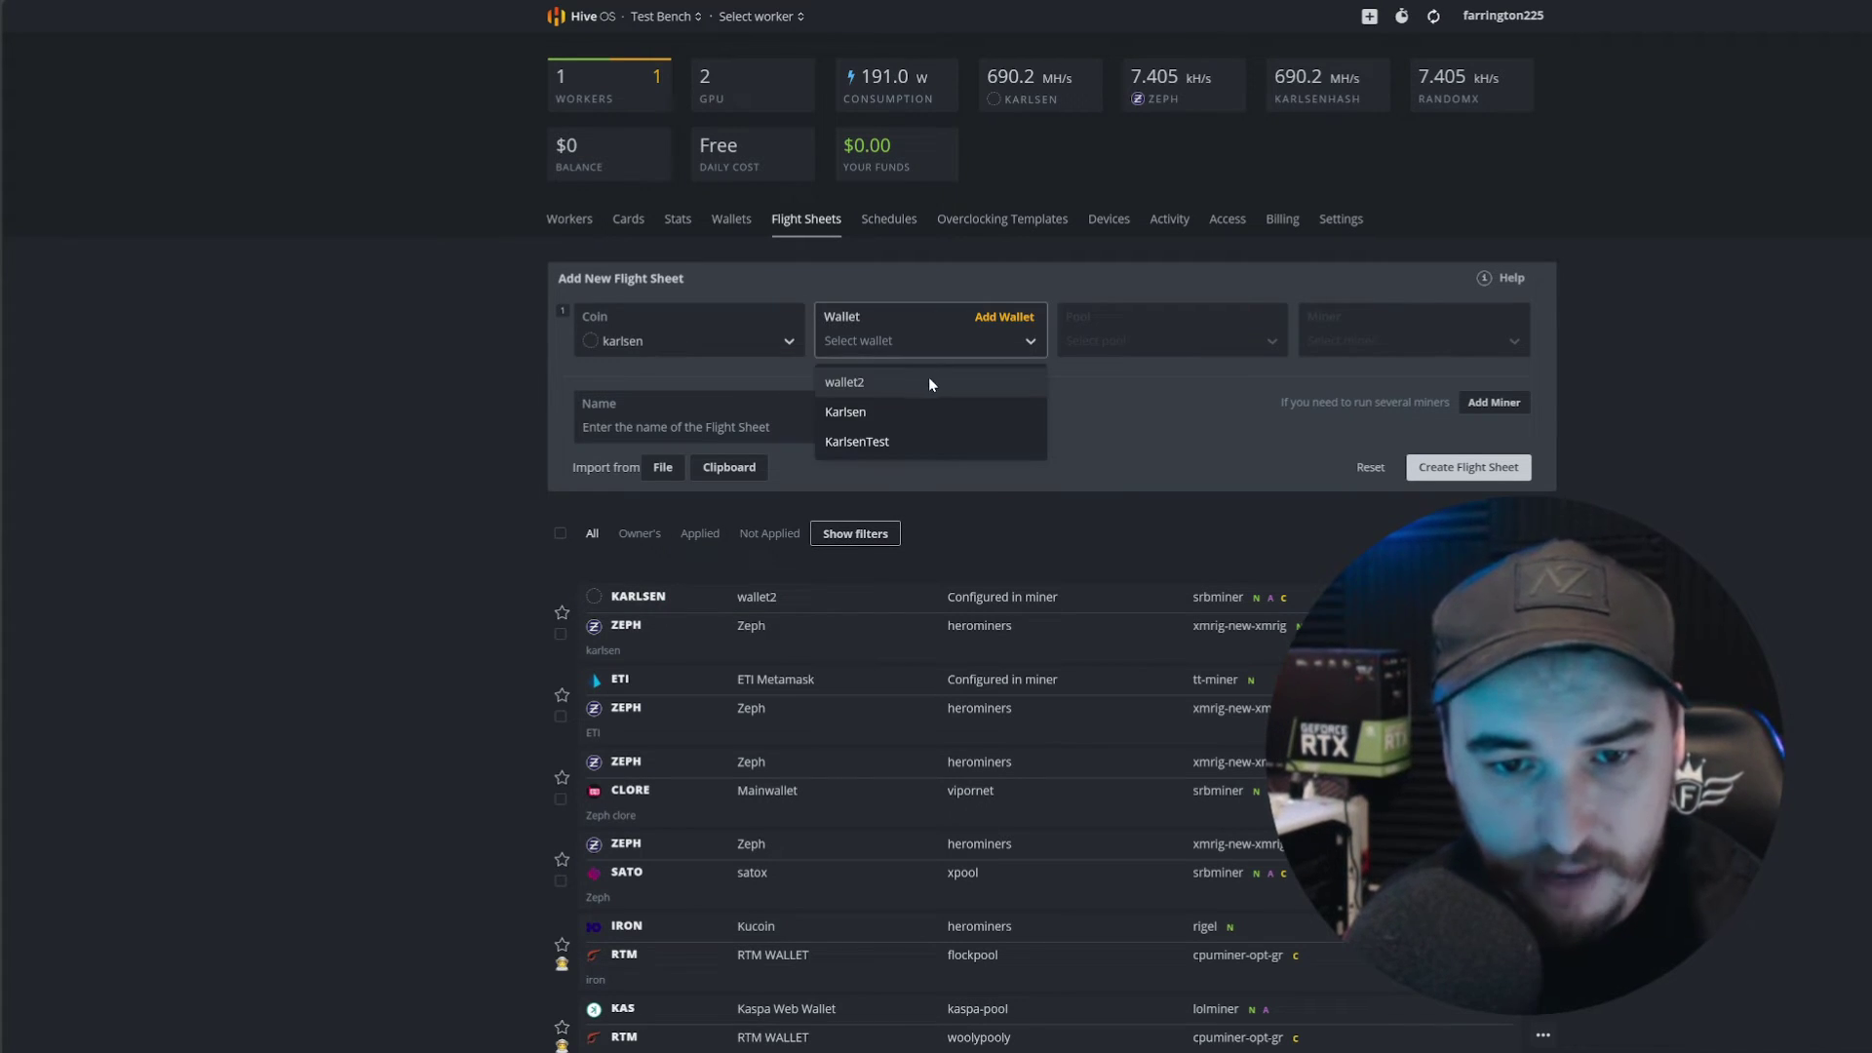
click(875, 443)
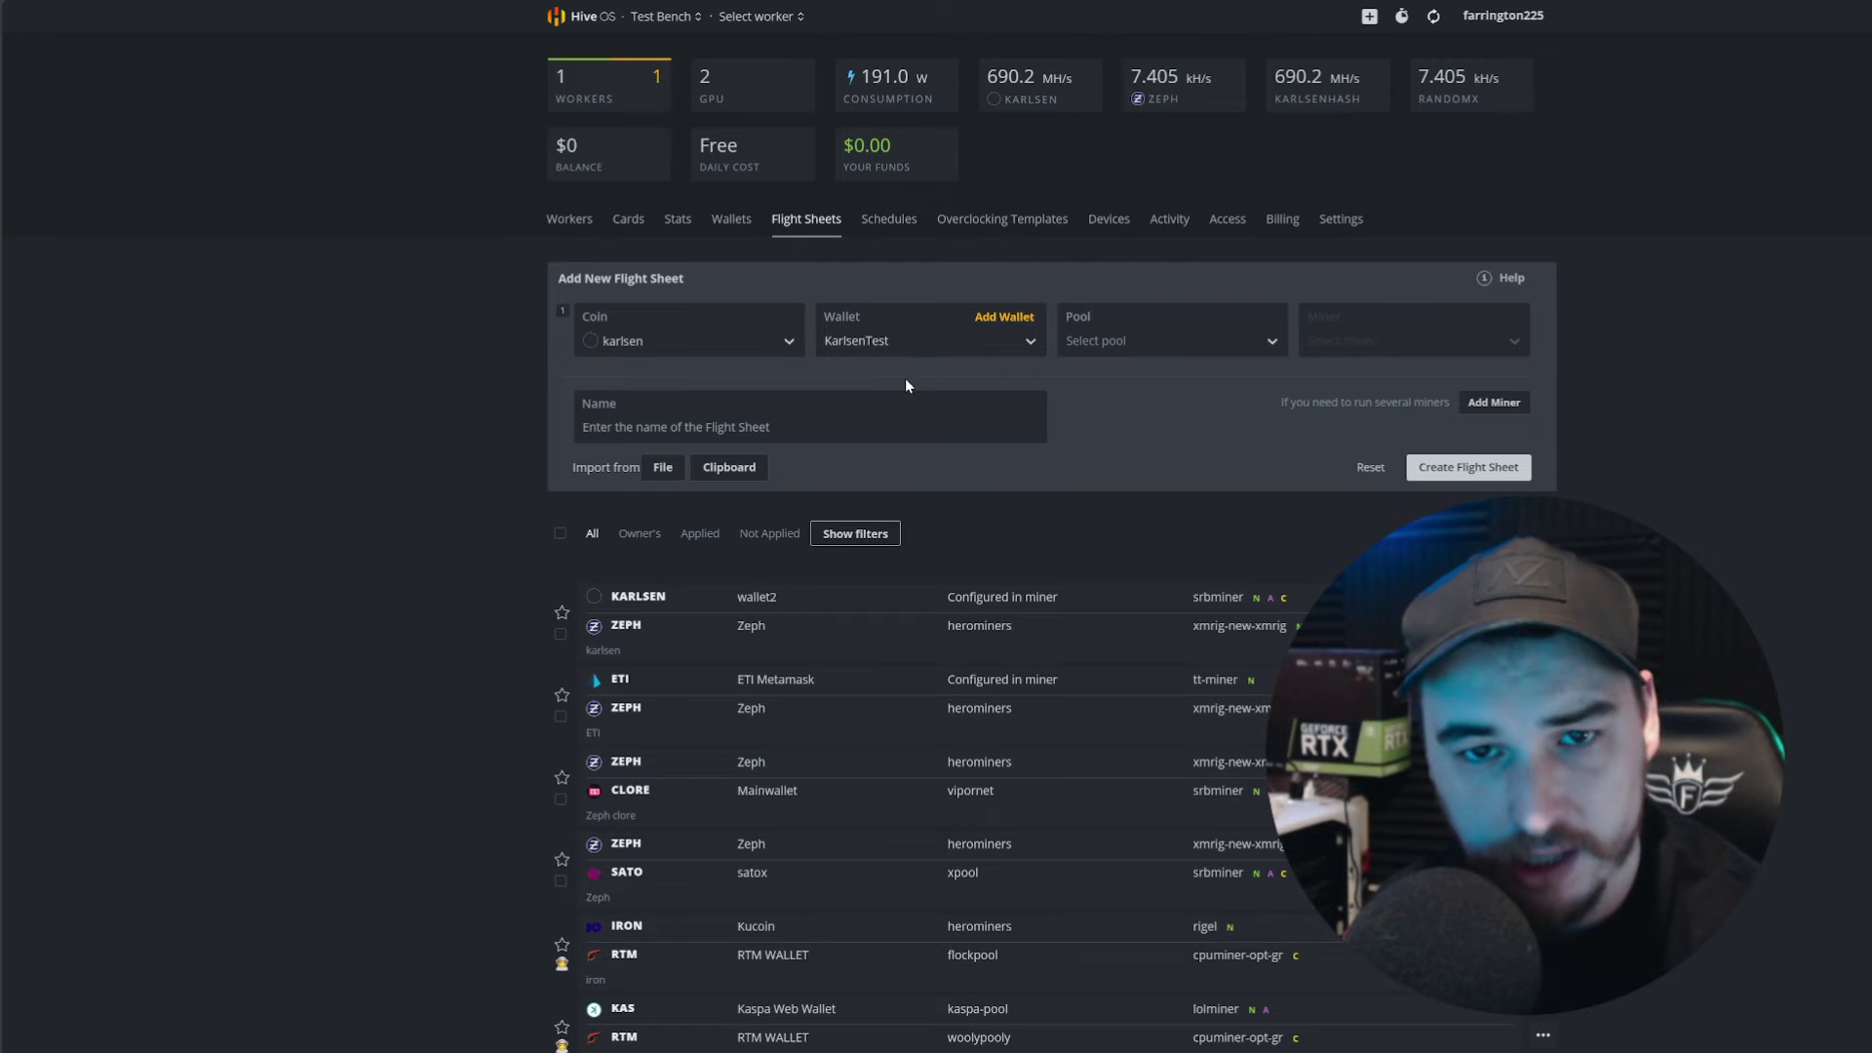
click(1108, 335)
click(1135, 380)
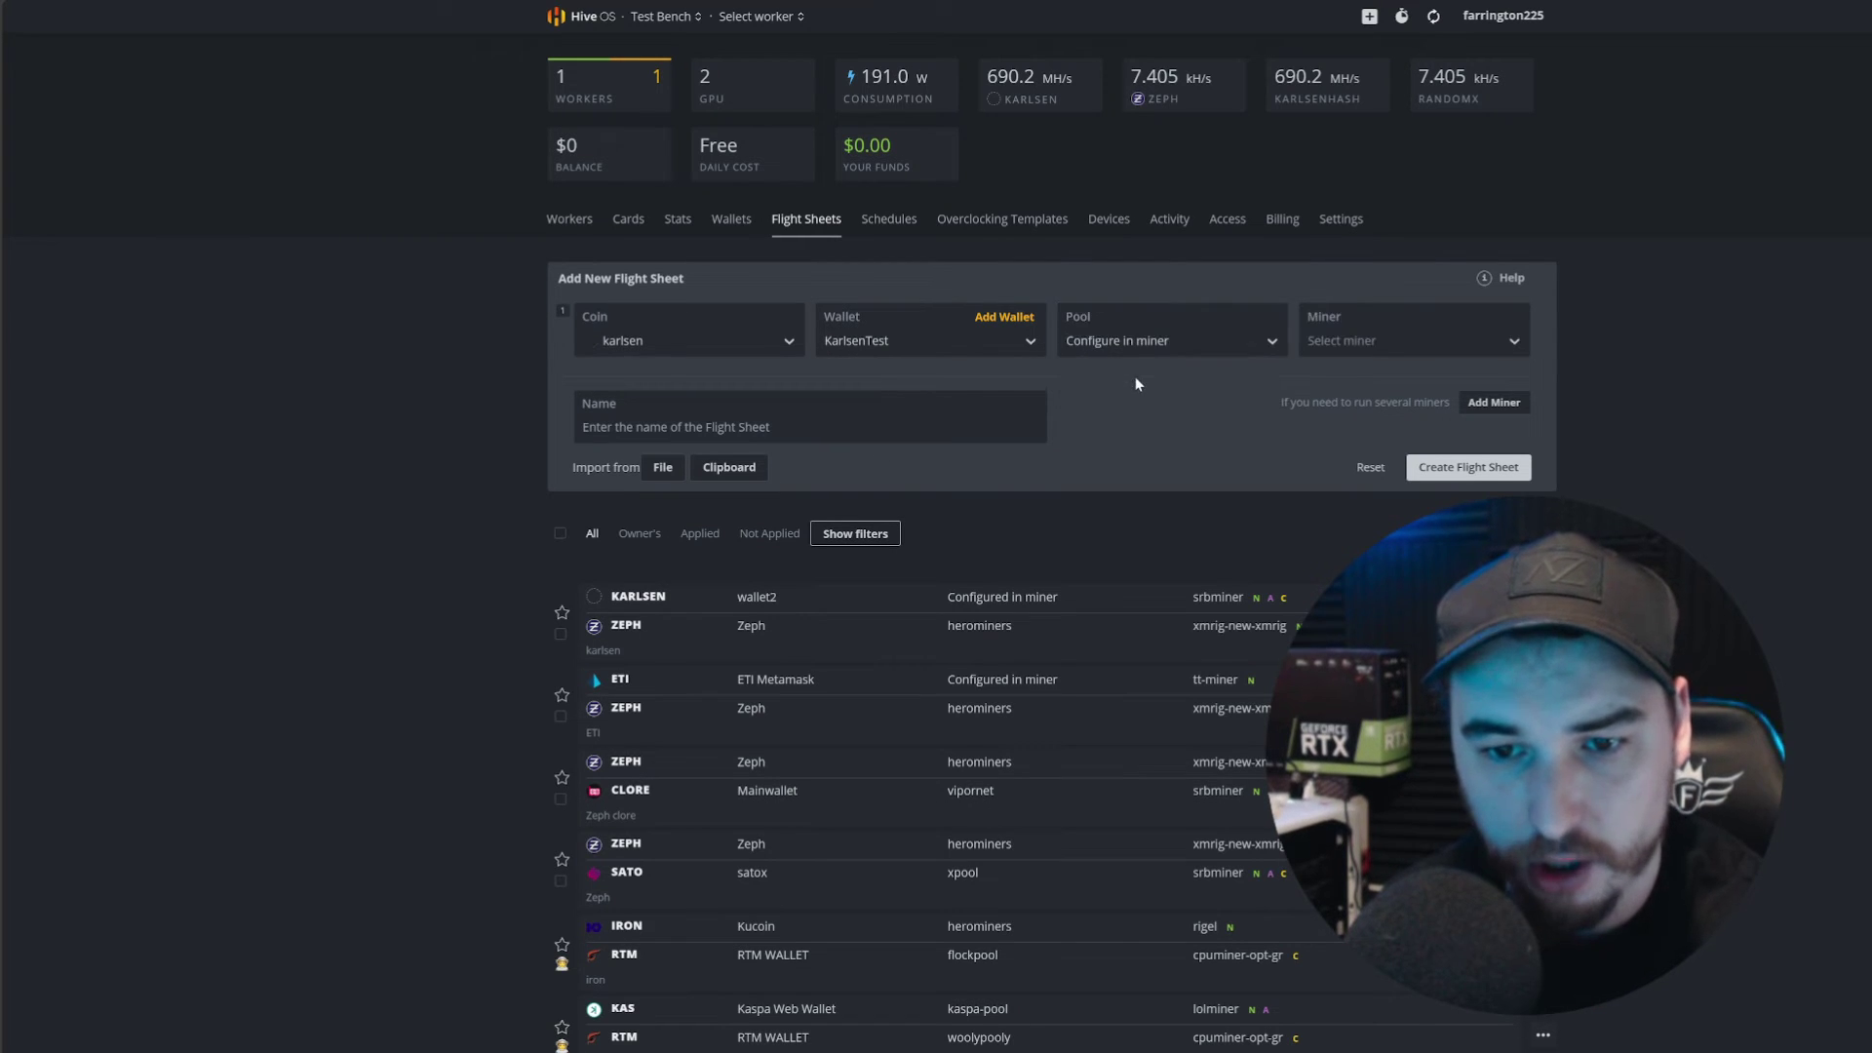
- Select lolMiner as the flight sheet's miner and open its configuration
click(1361, 341)
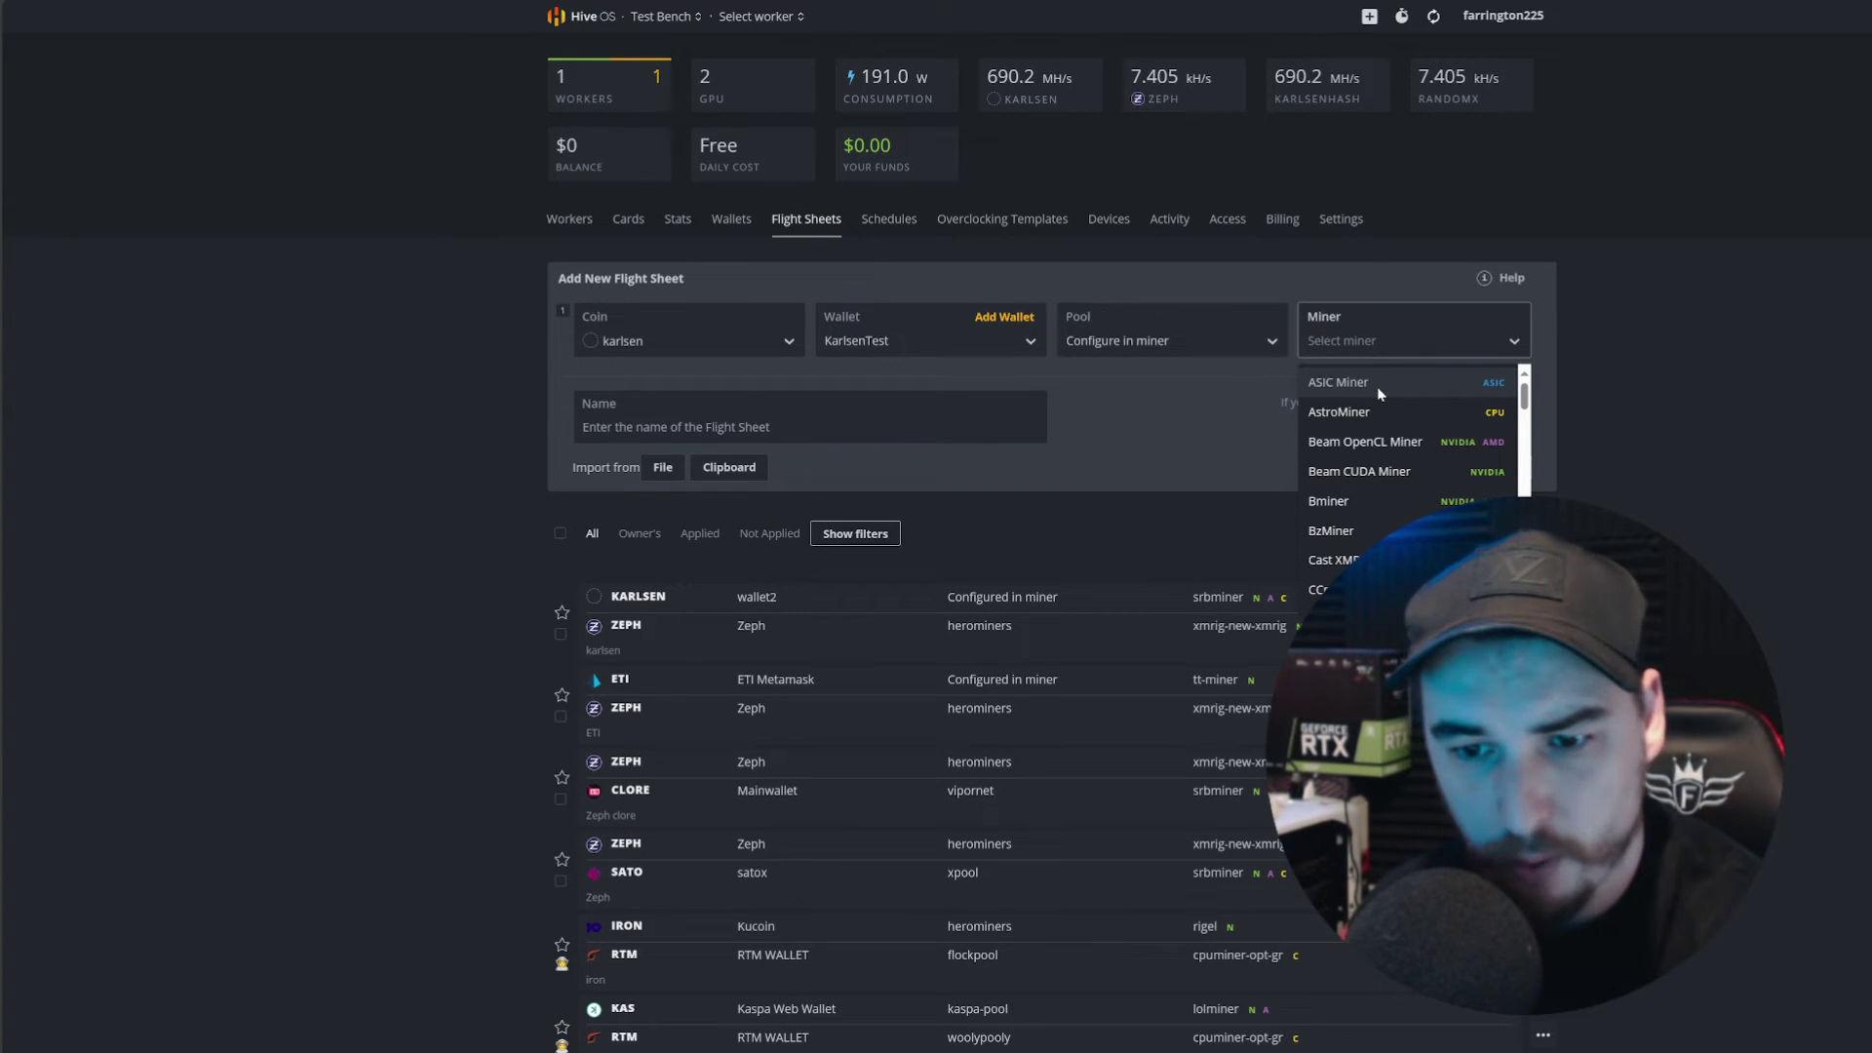
scroll(1389, 429, down, 2)
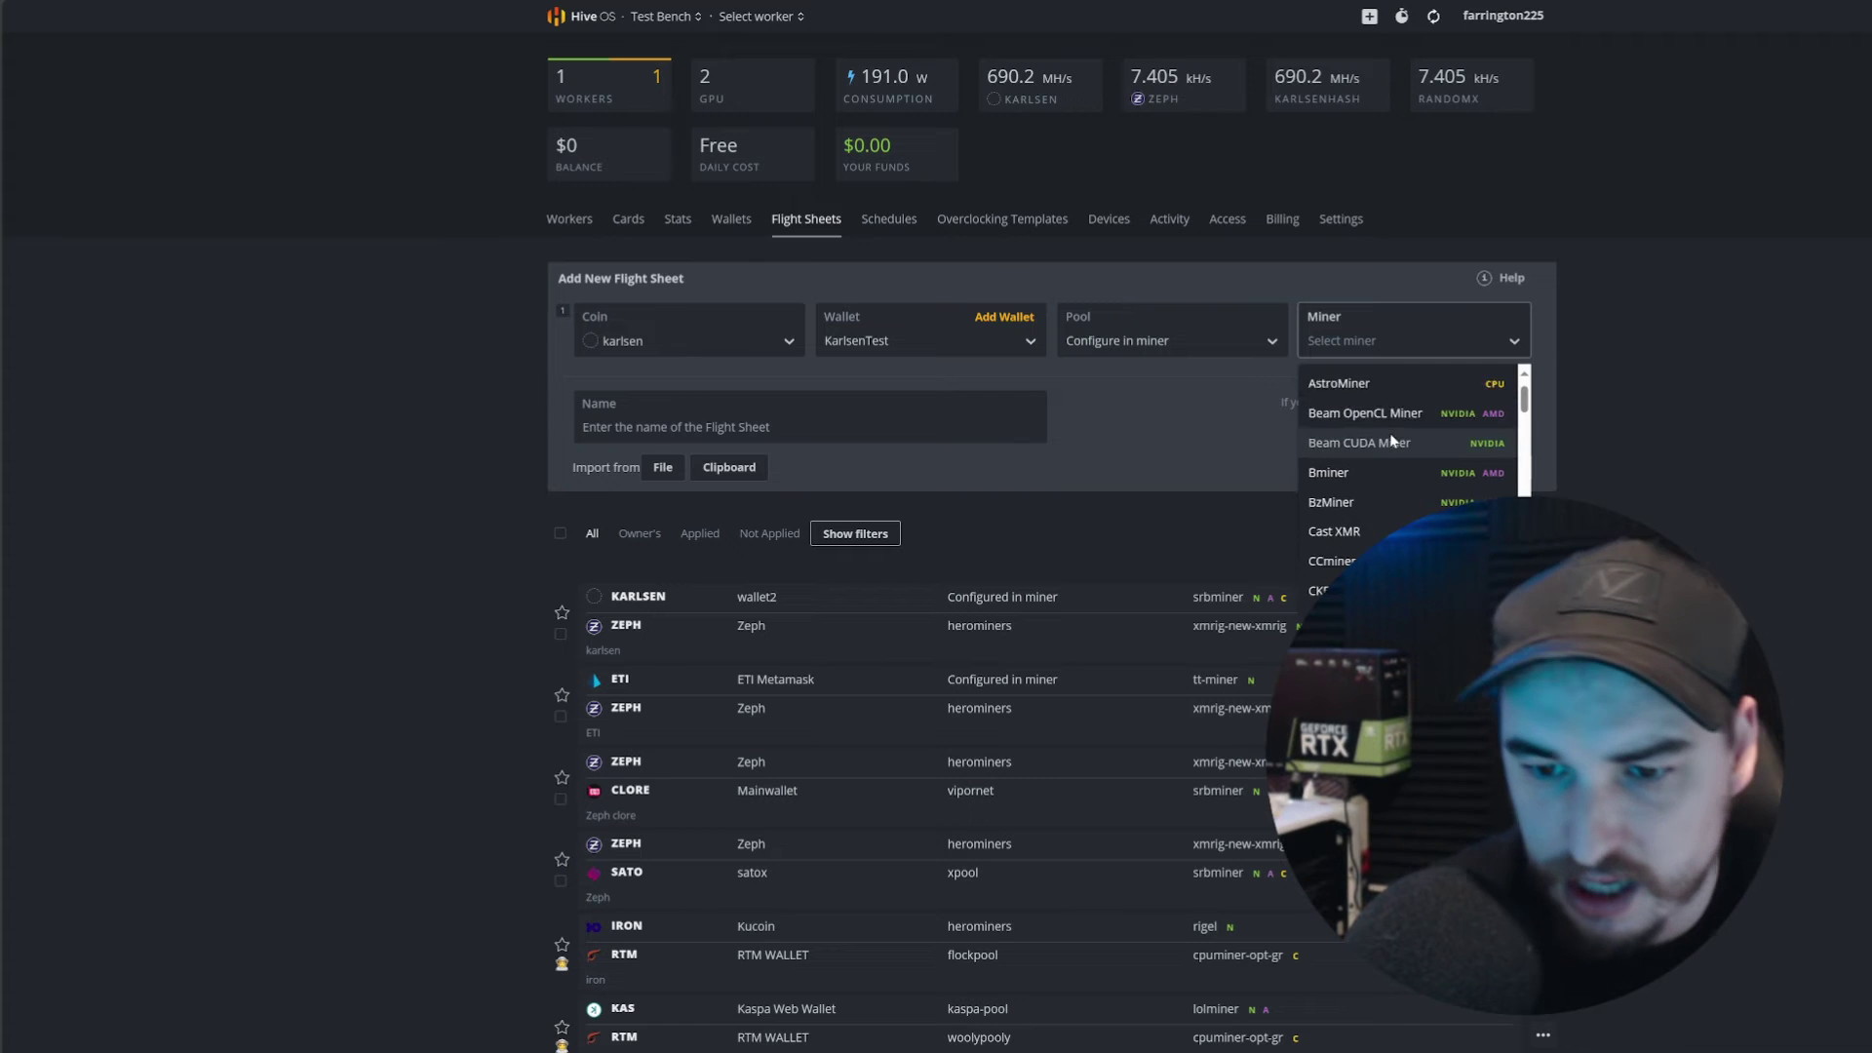
text(lol)
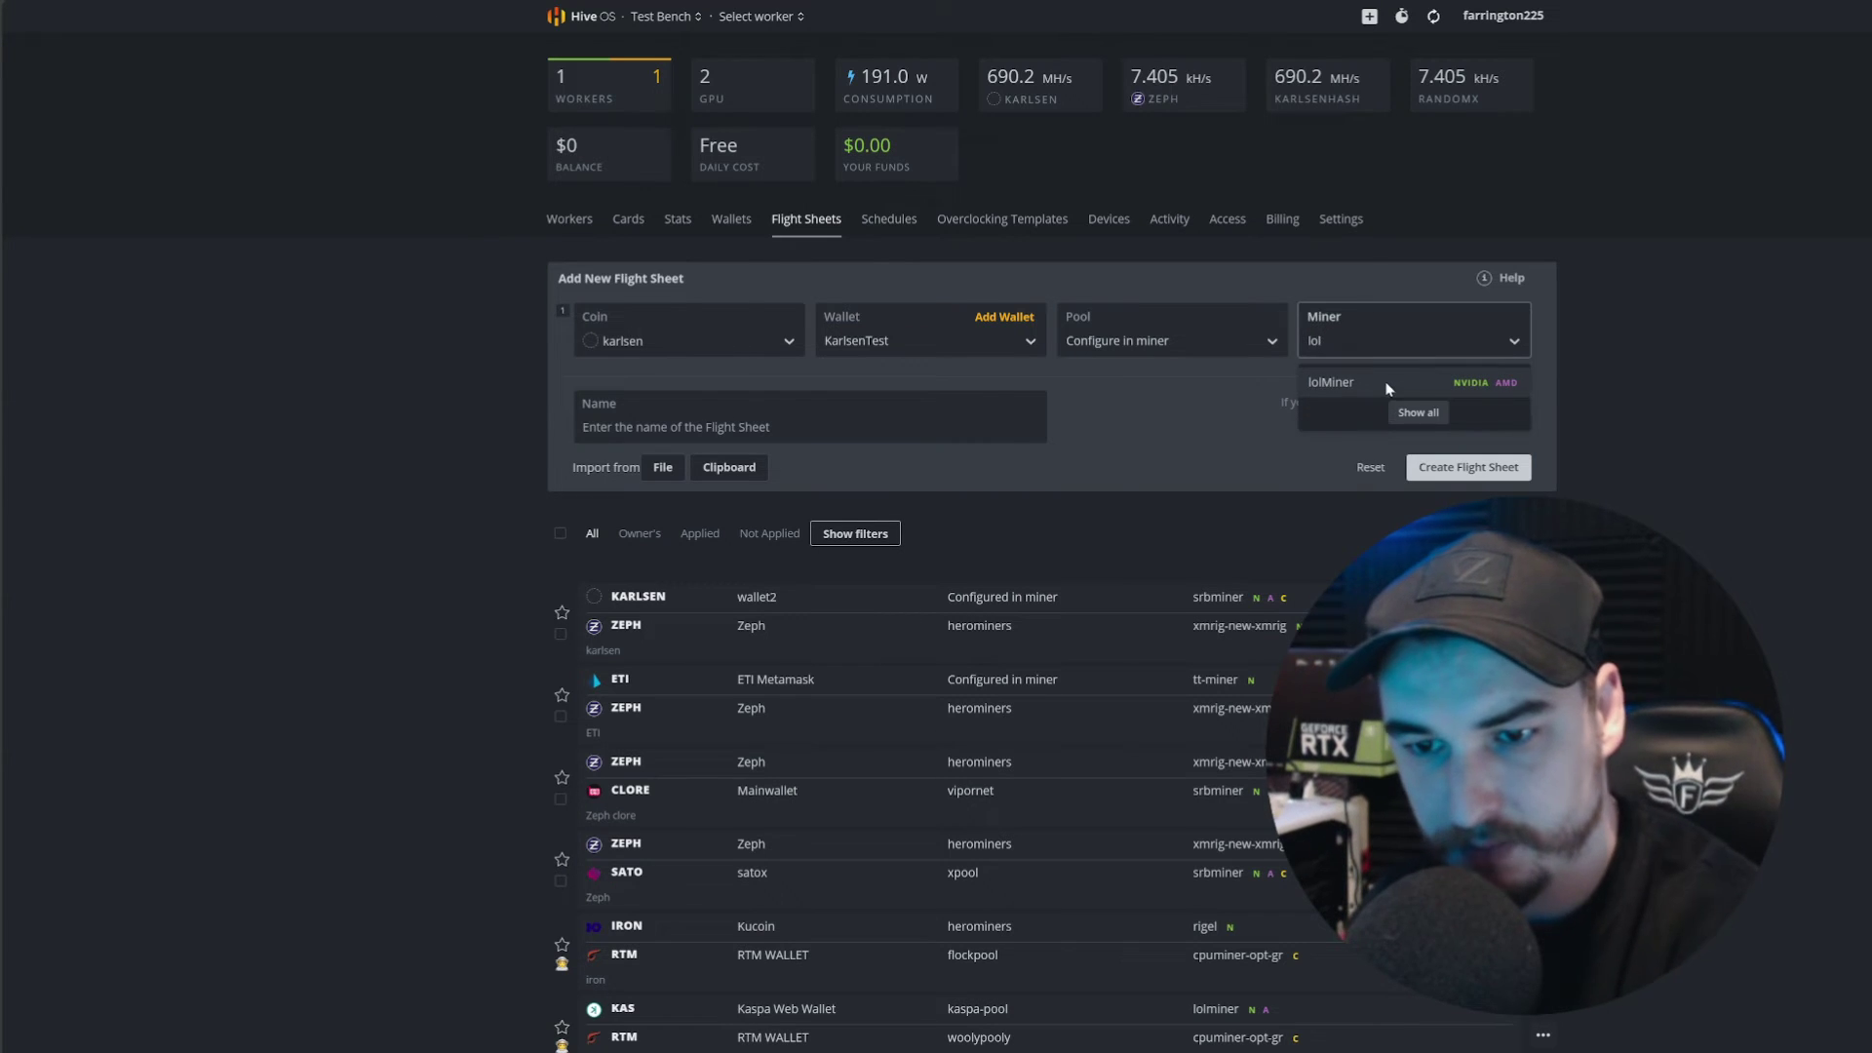
click(1346, 382)
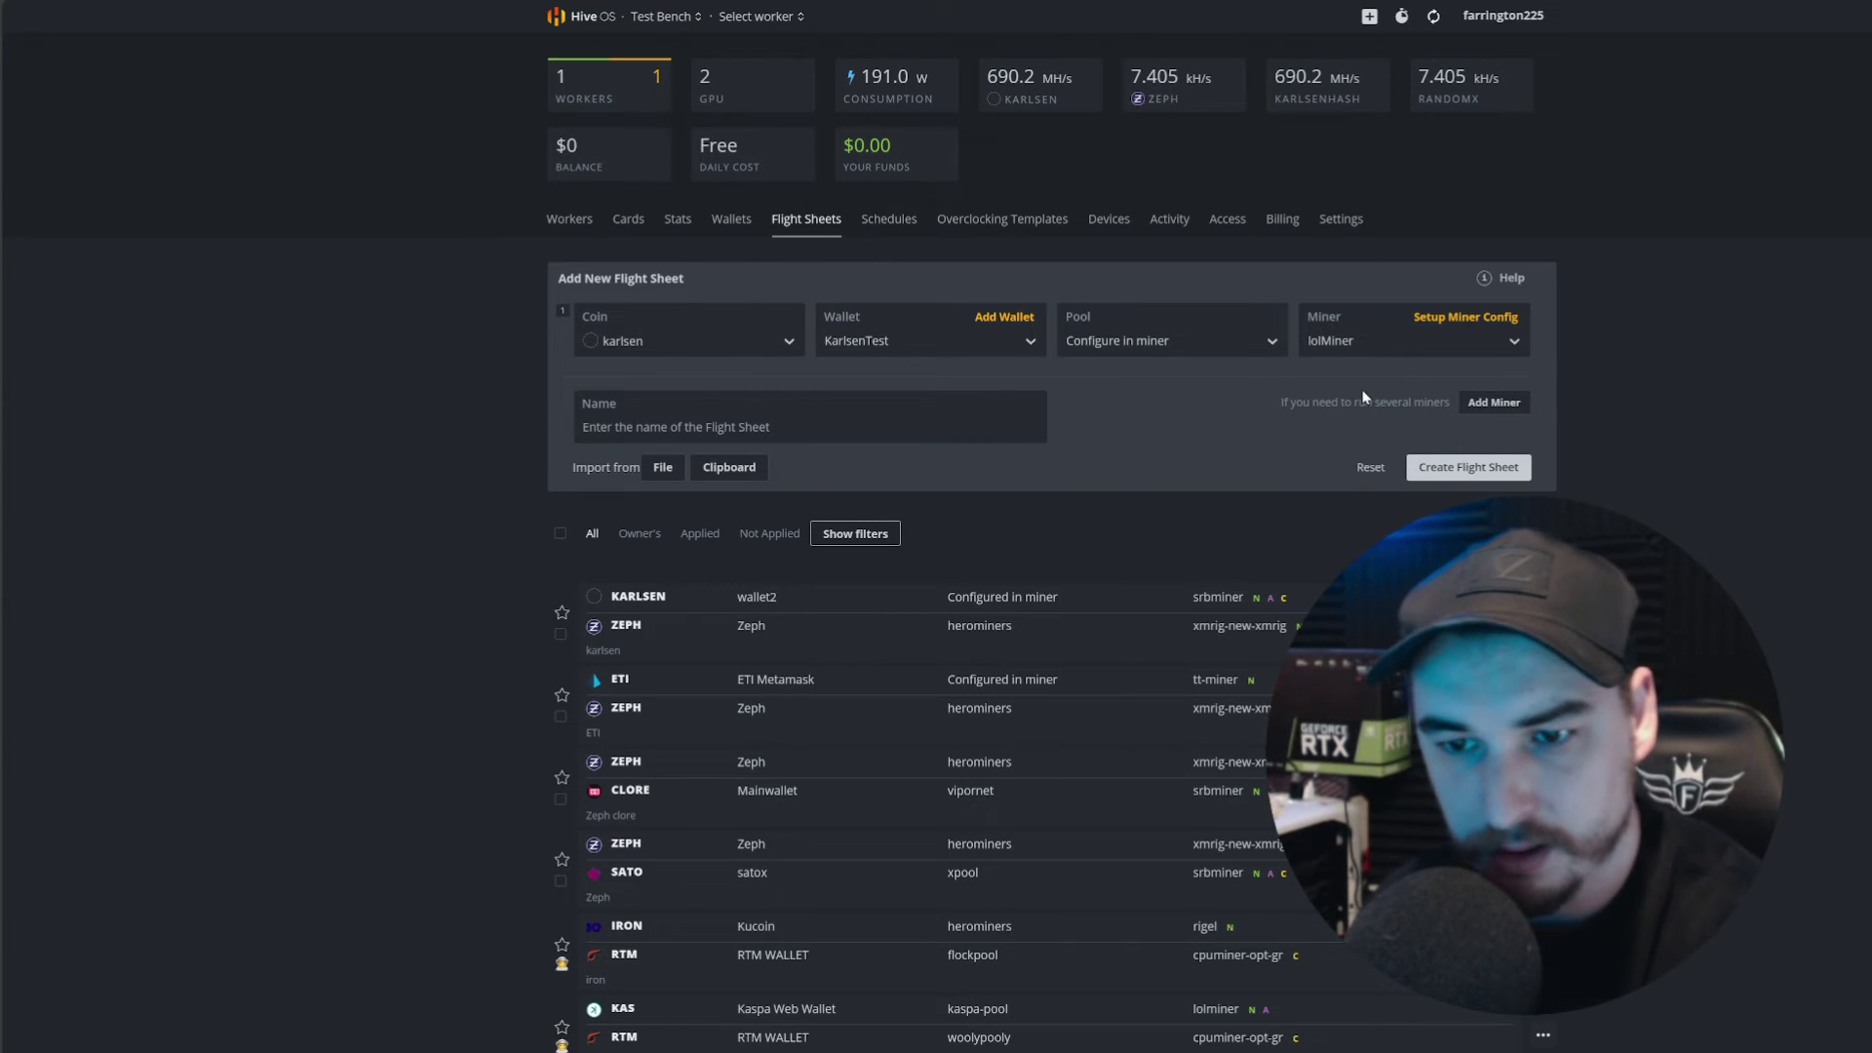
click(1465, 325)
click(1014, 353)
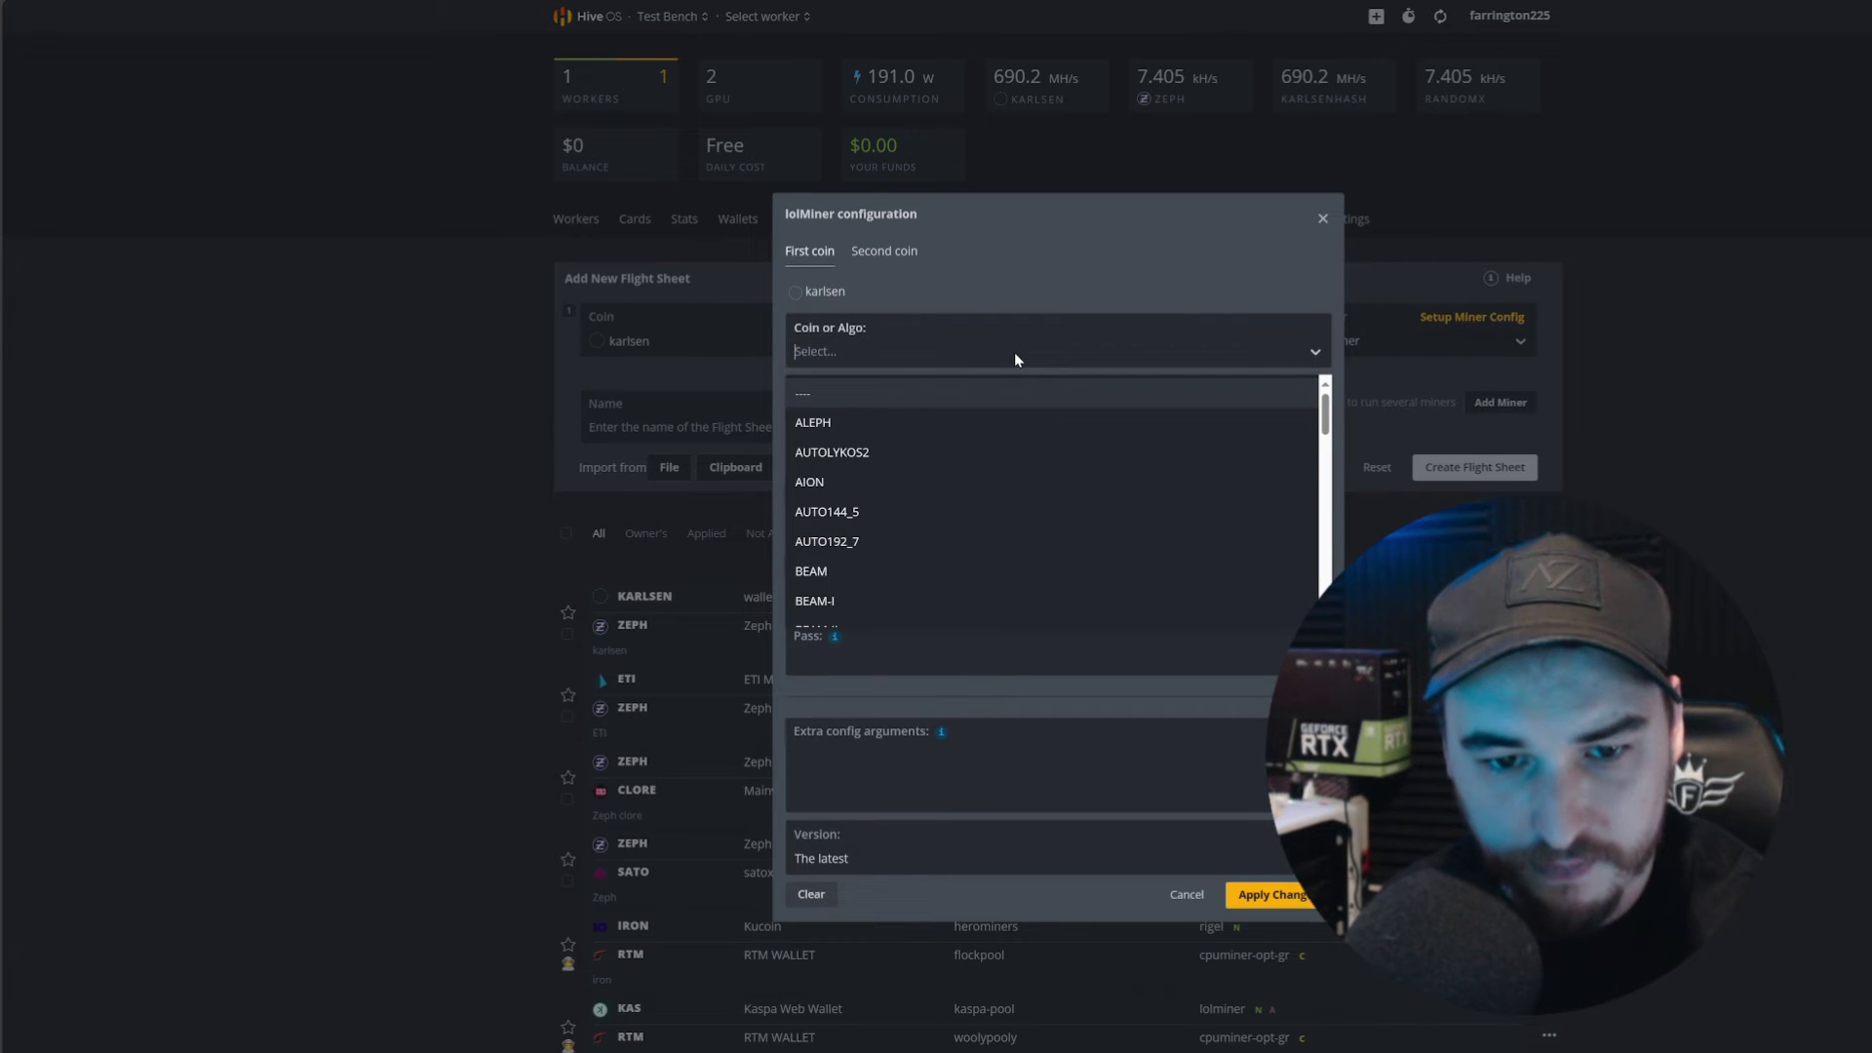
- Choose KARLSEN as the algorithm and build the wallet template %WAL%%WORKER_NAME%
text(karl)
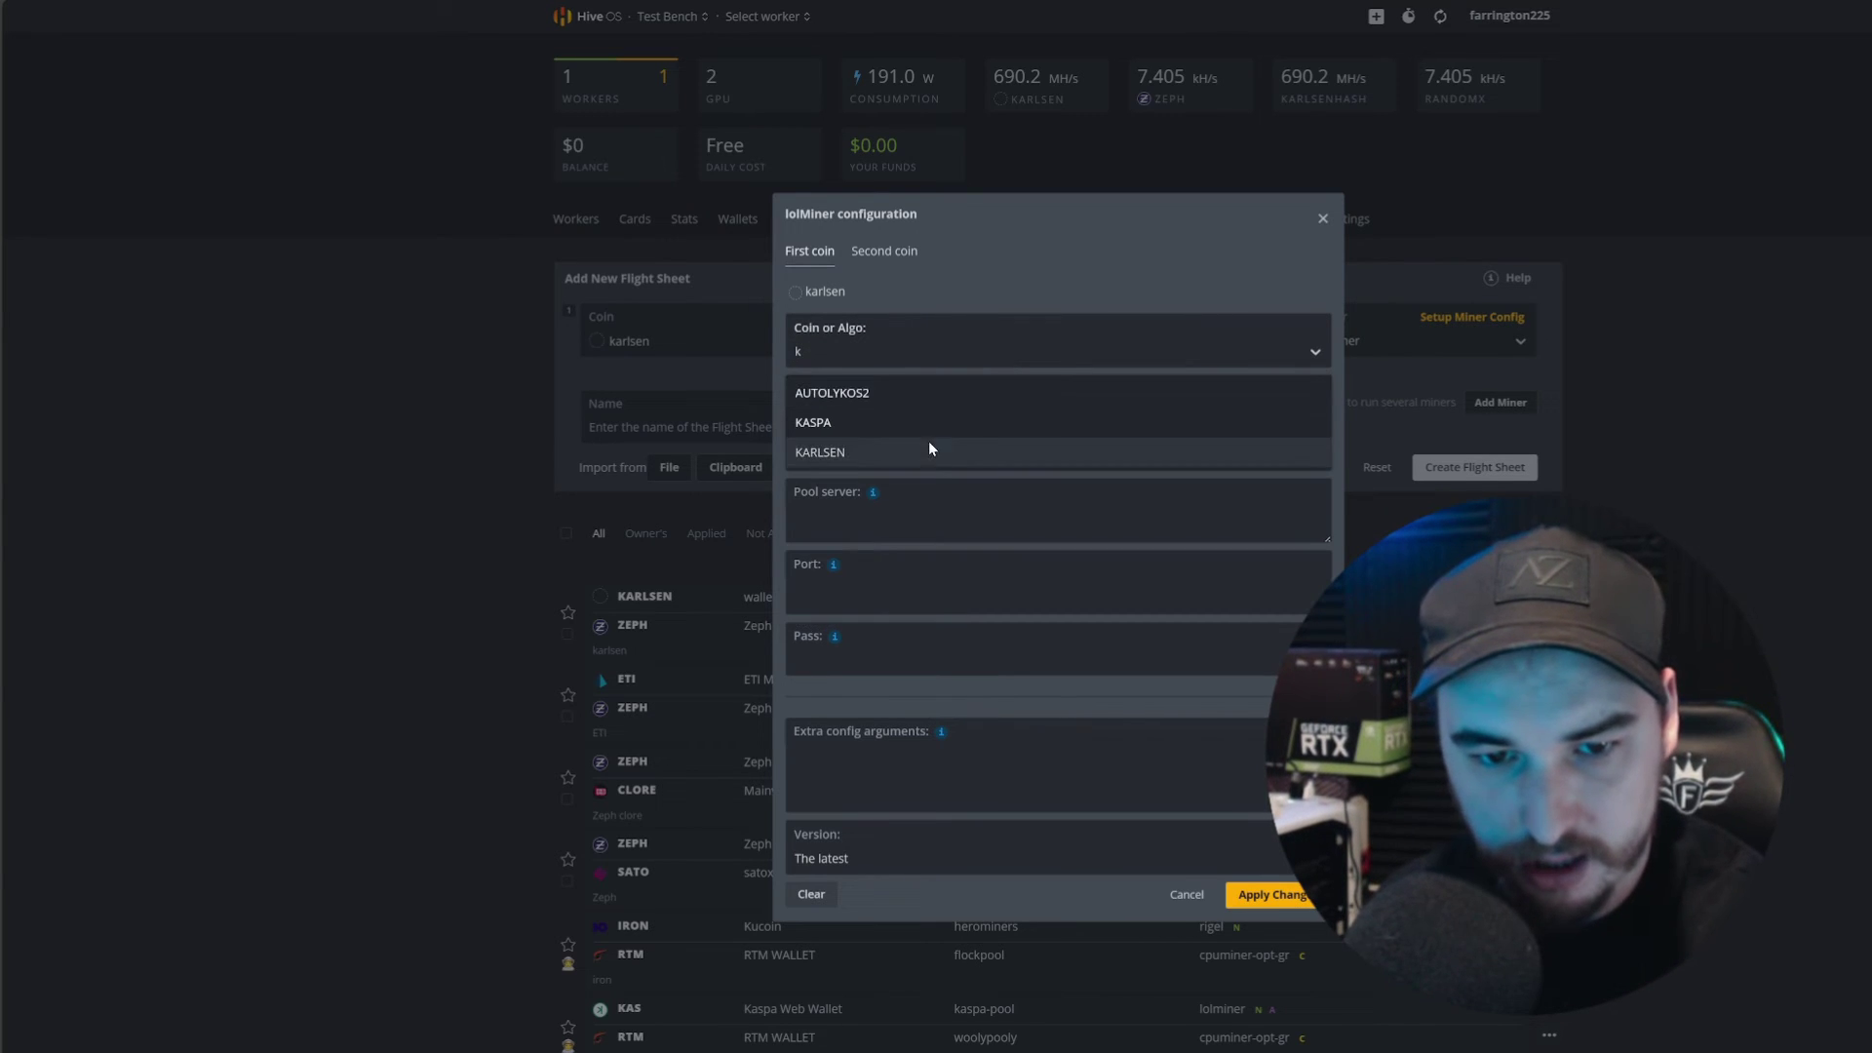
click(924, 447)
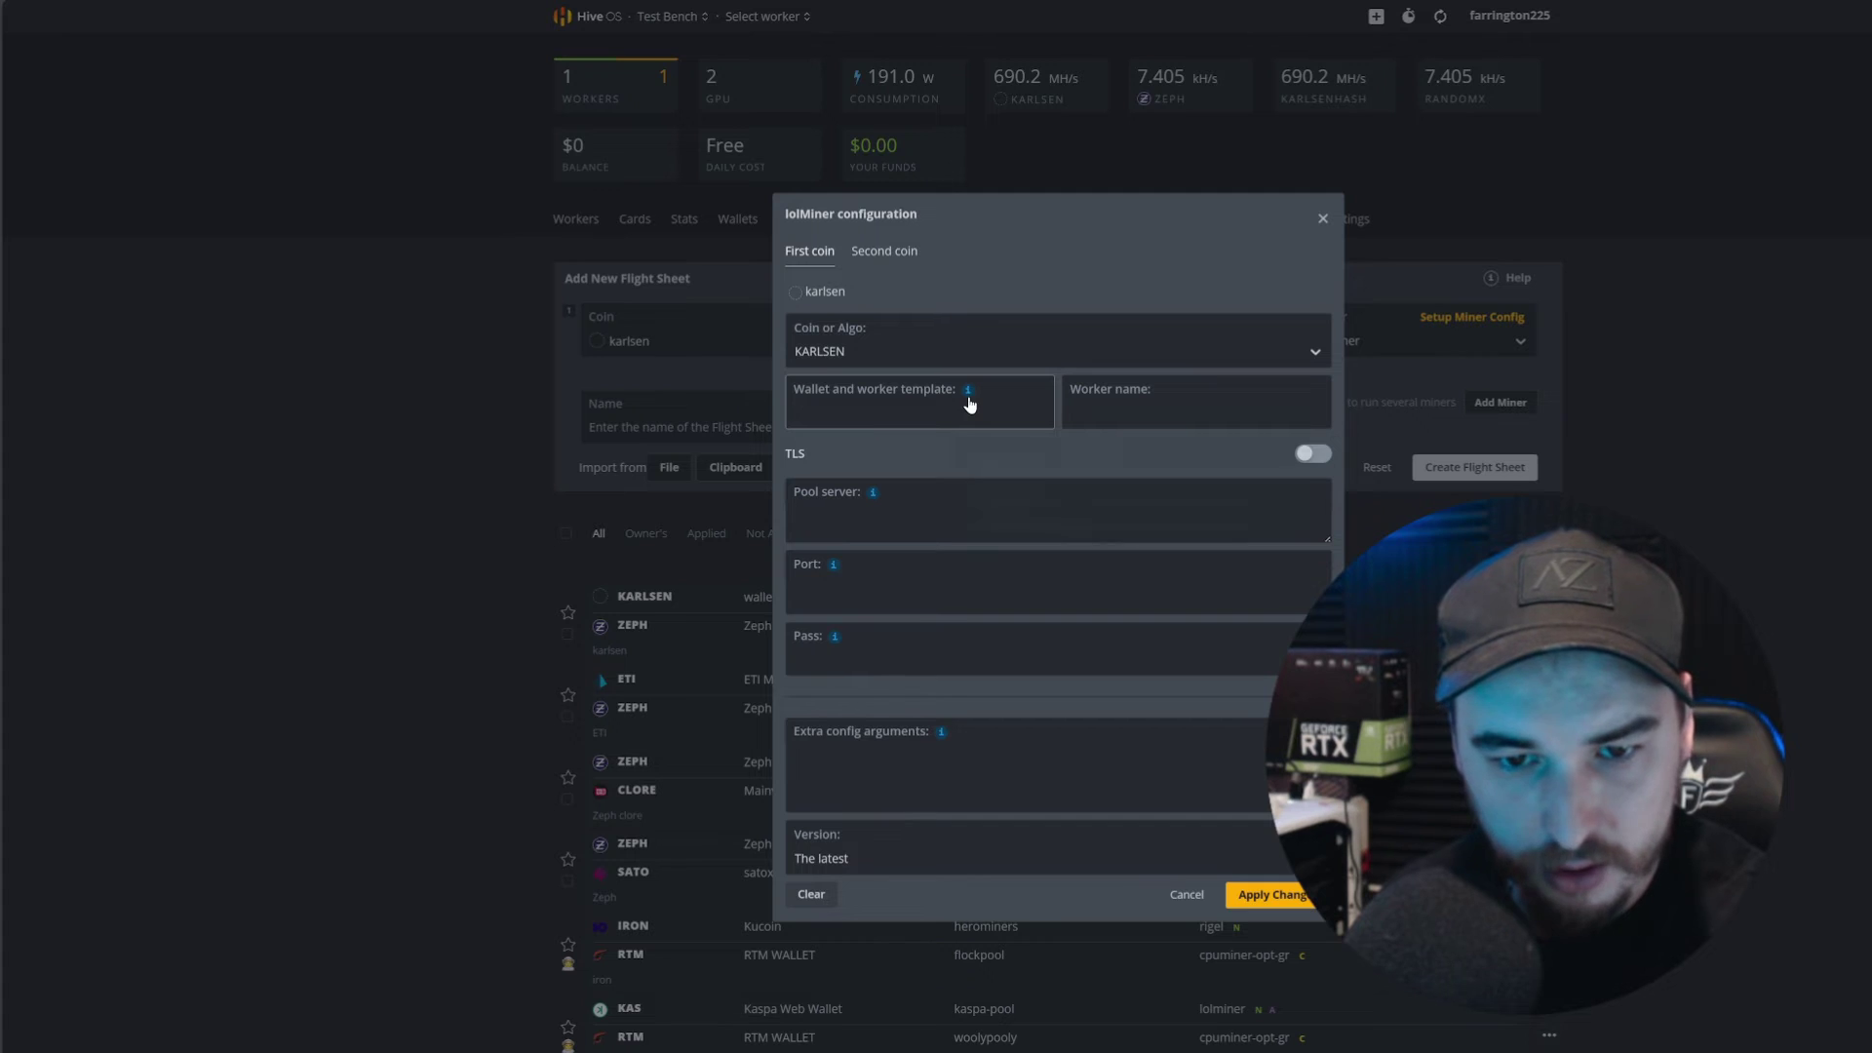
mouse_move(971, 398)
click(1017, 462)
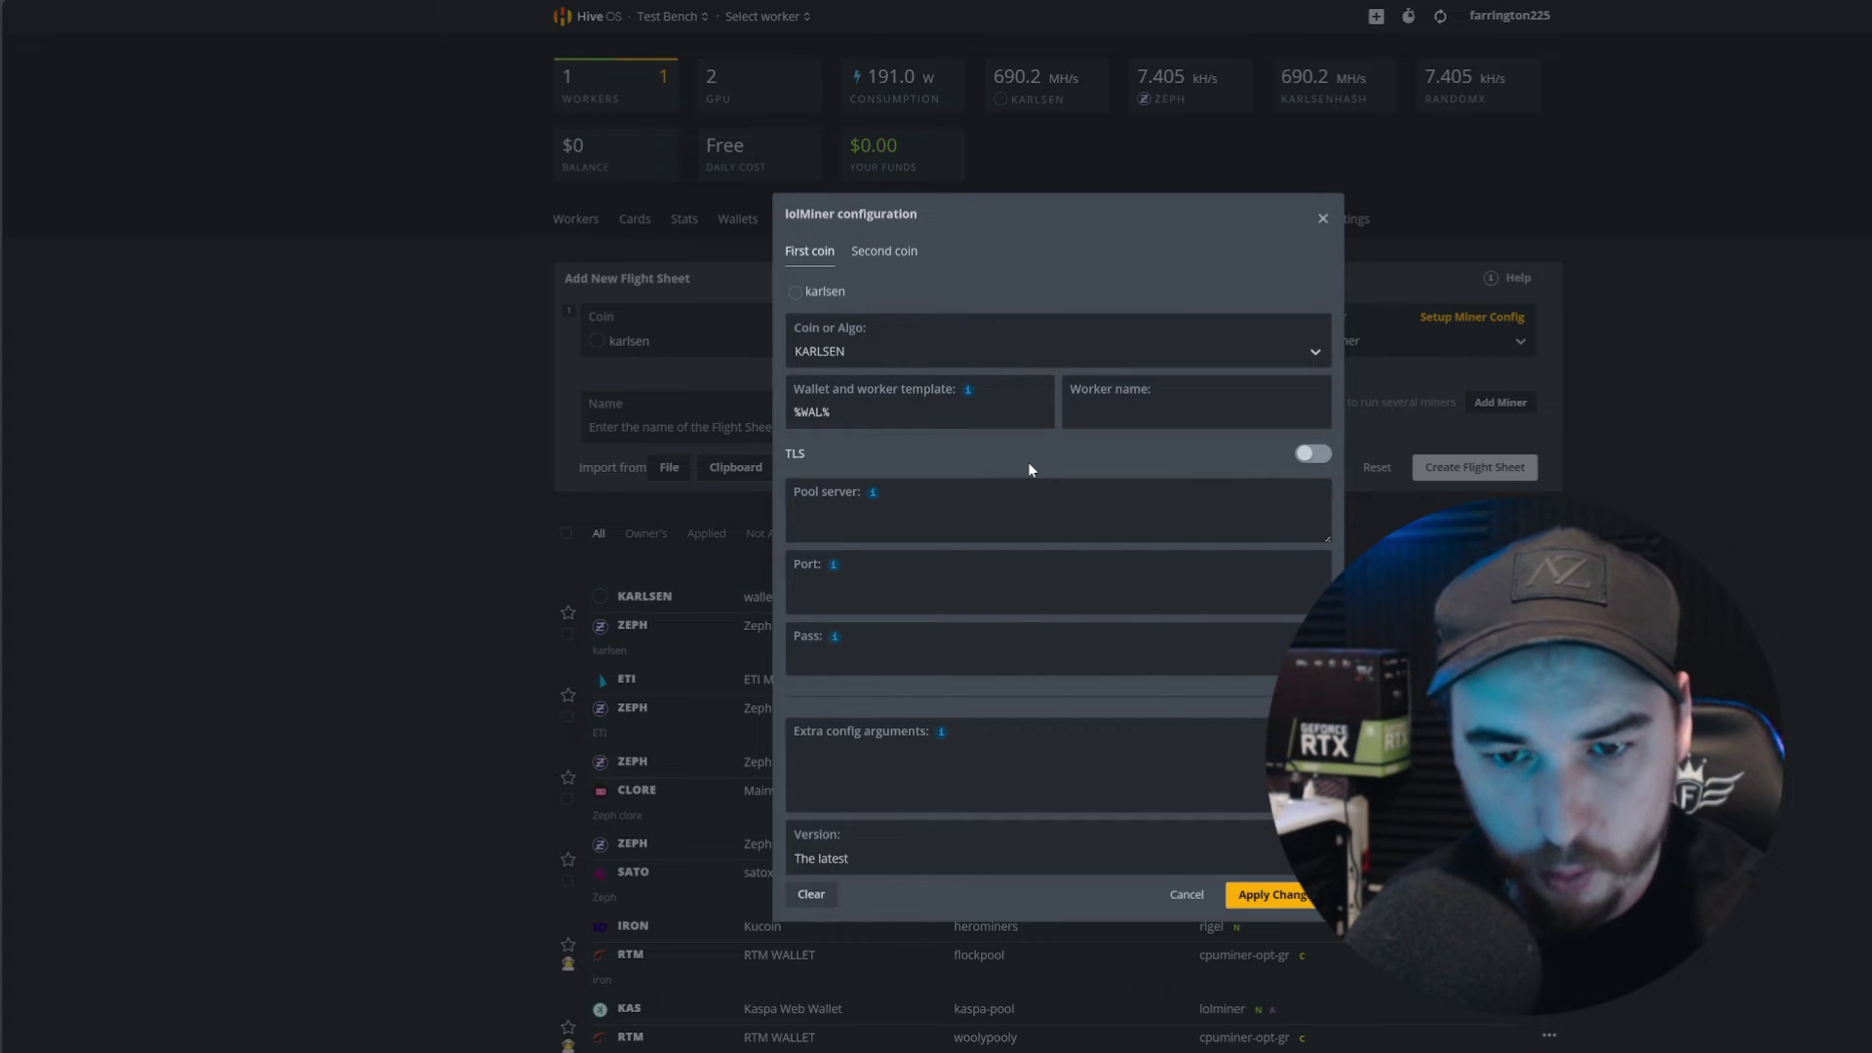
click(1138, 402)
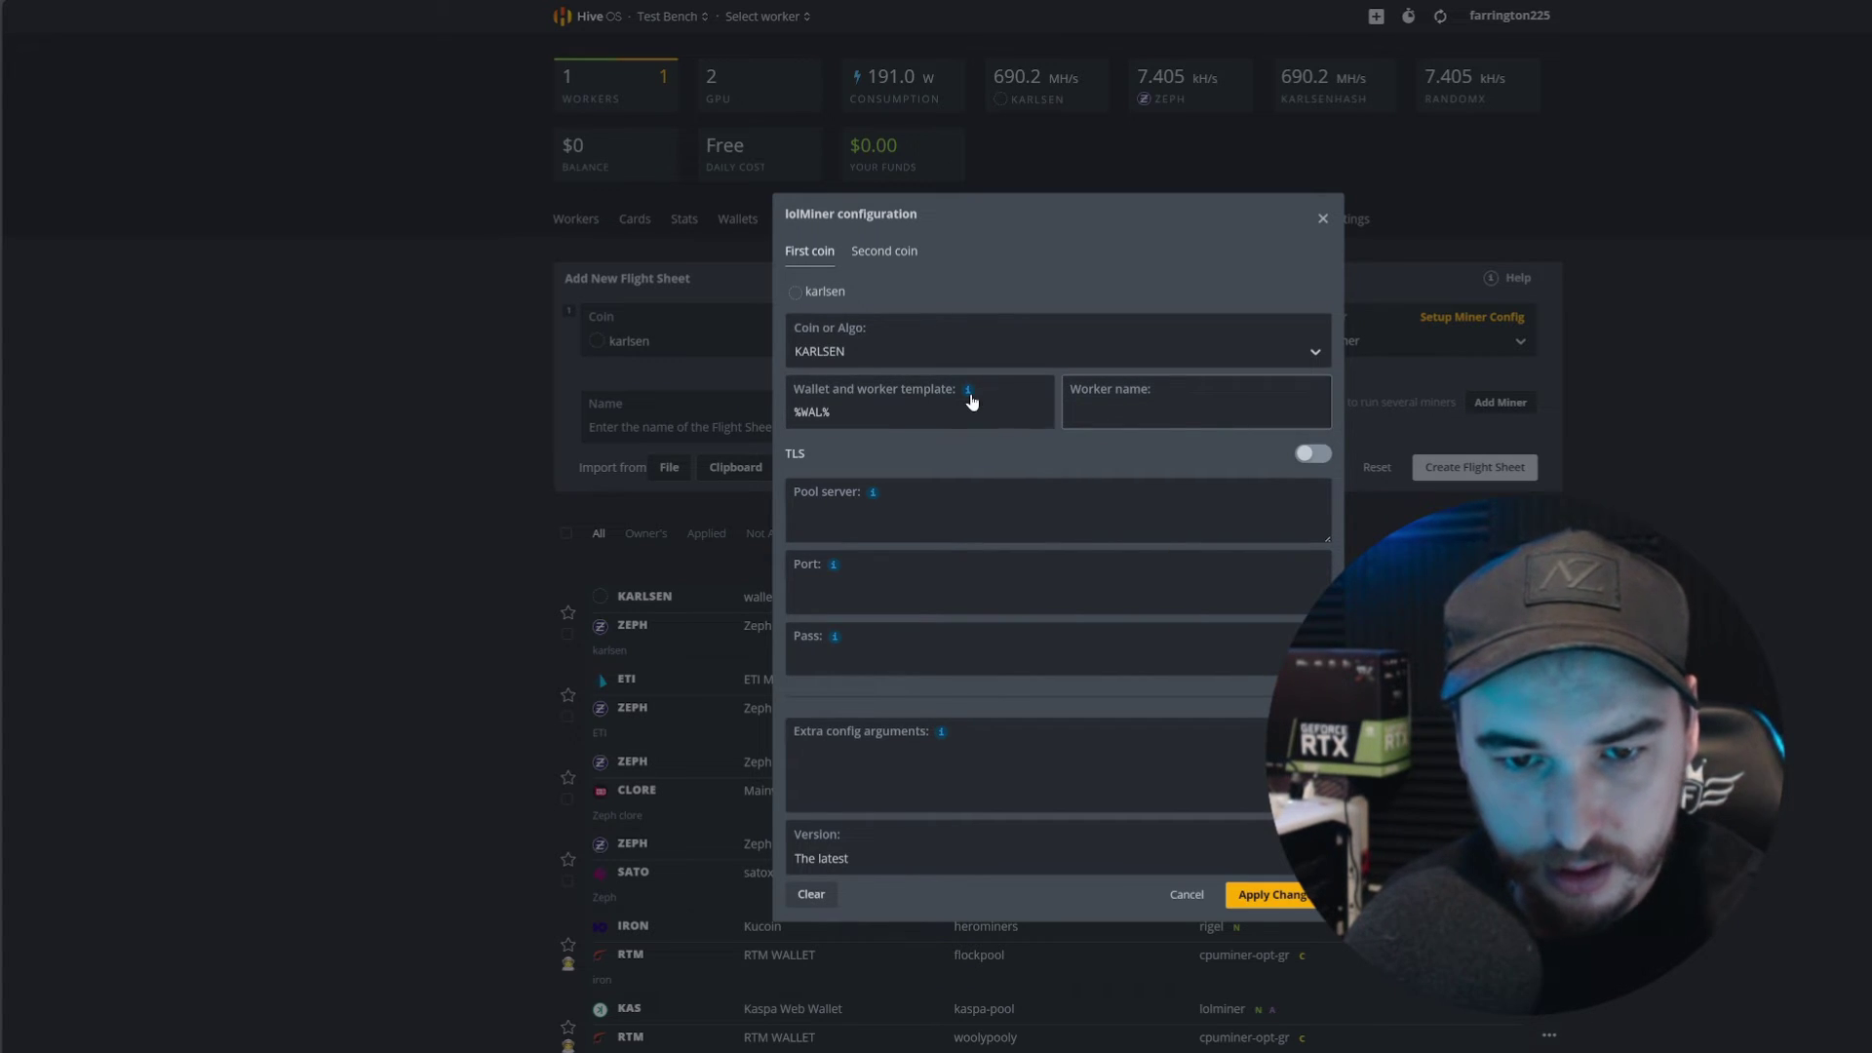
mouse_move(971, 400)
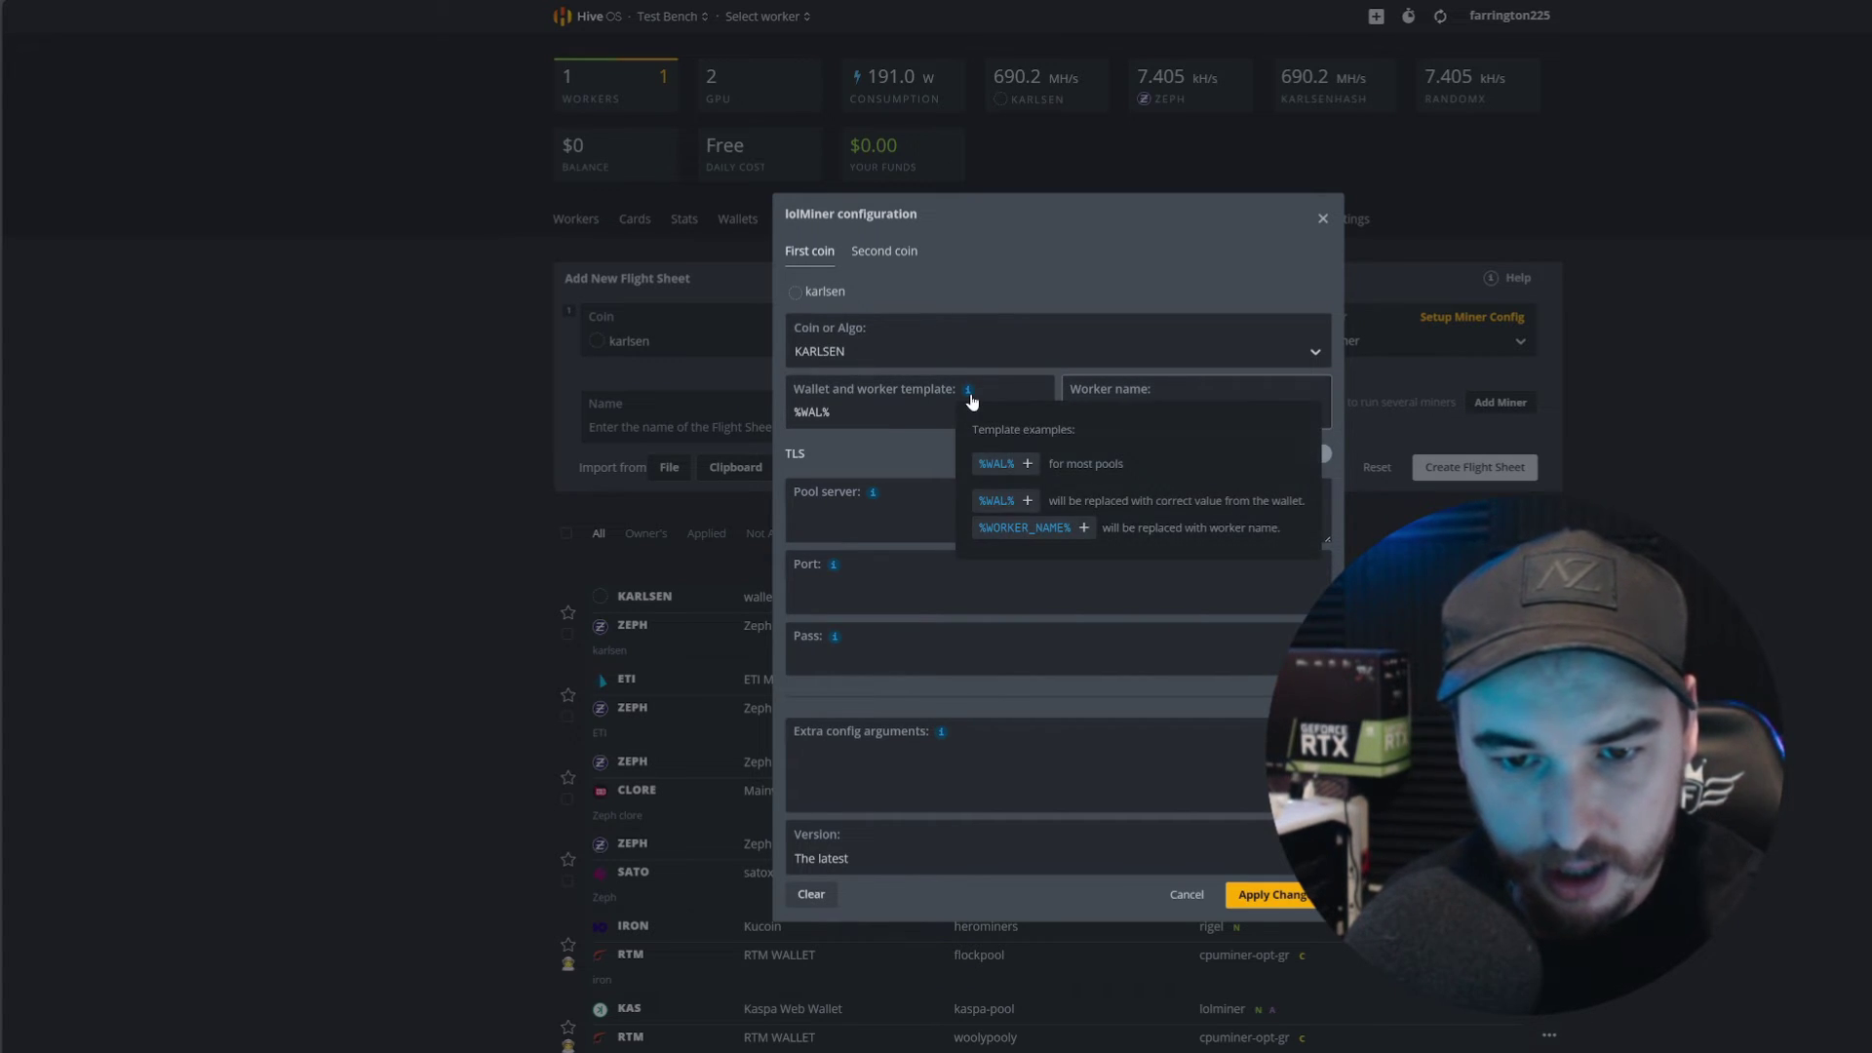
click(1084, 529)
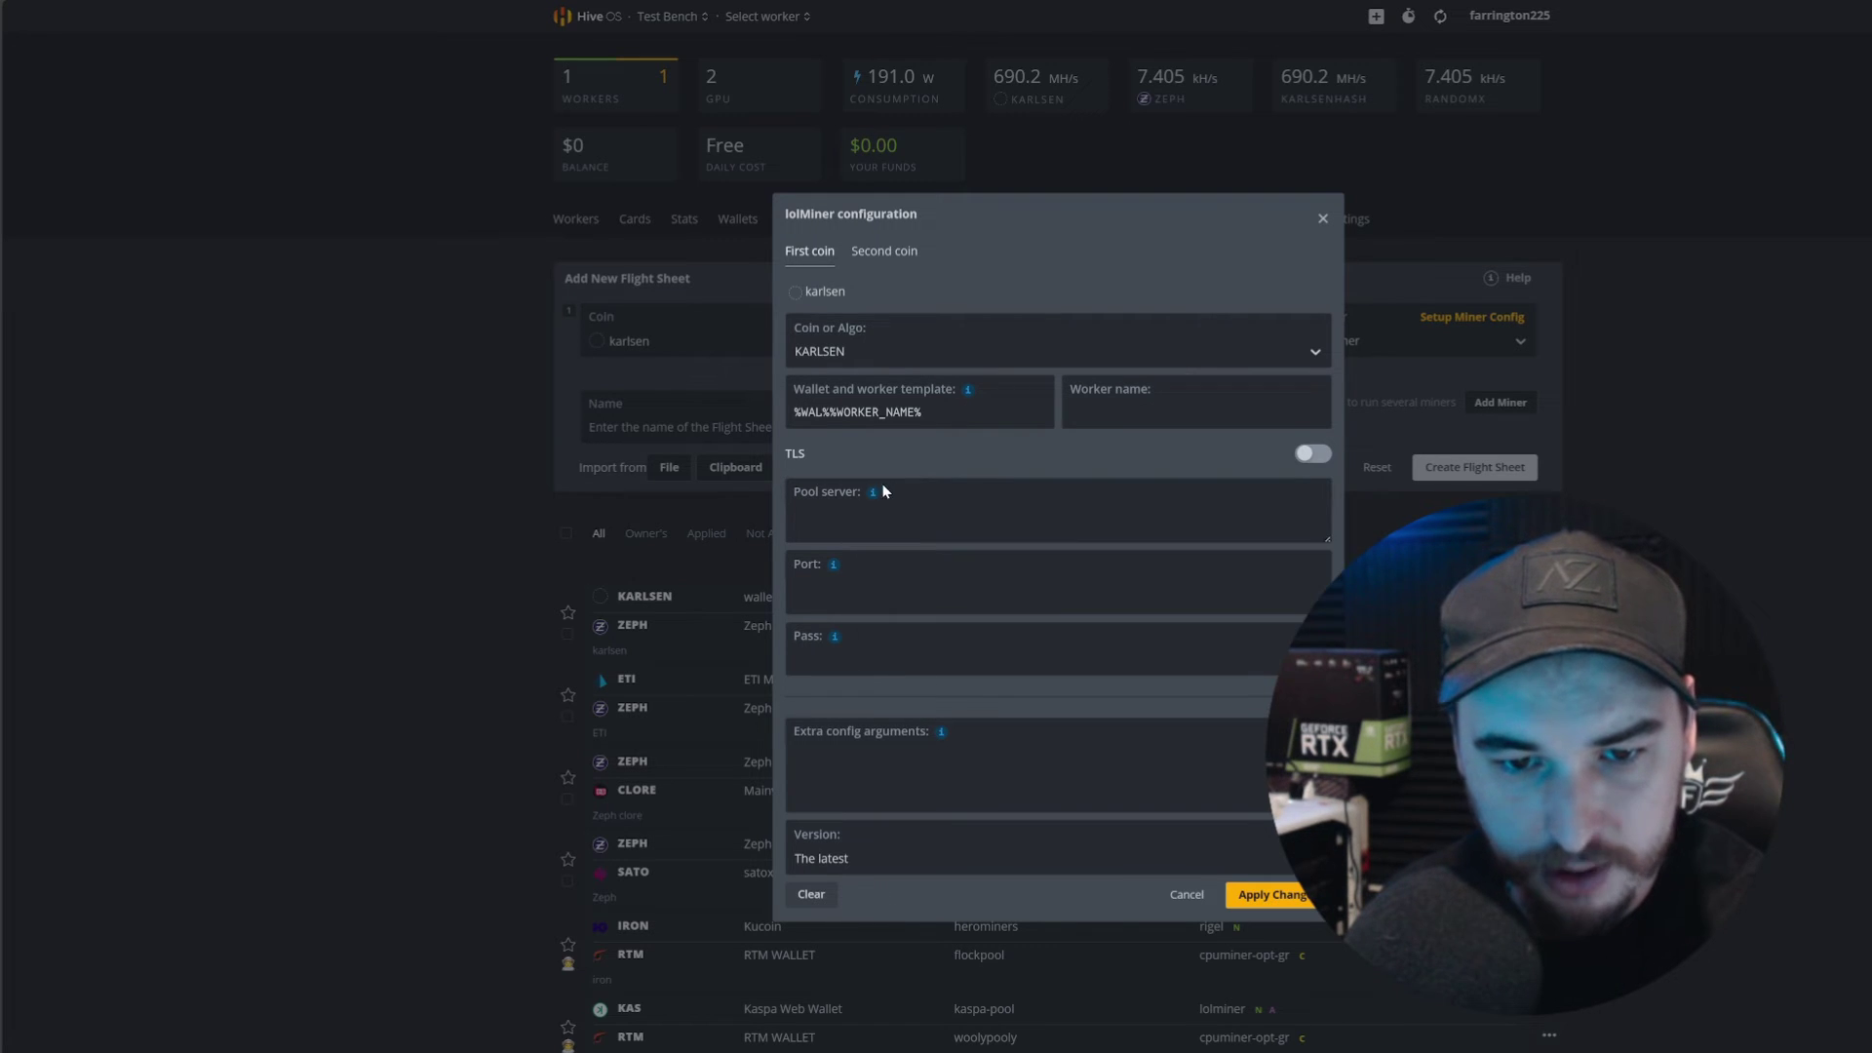
mouse_move(867, 499)
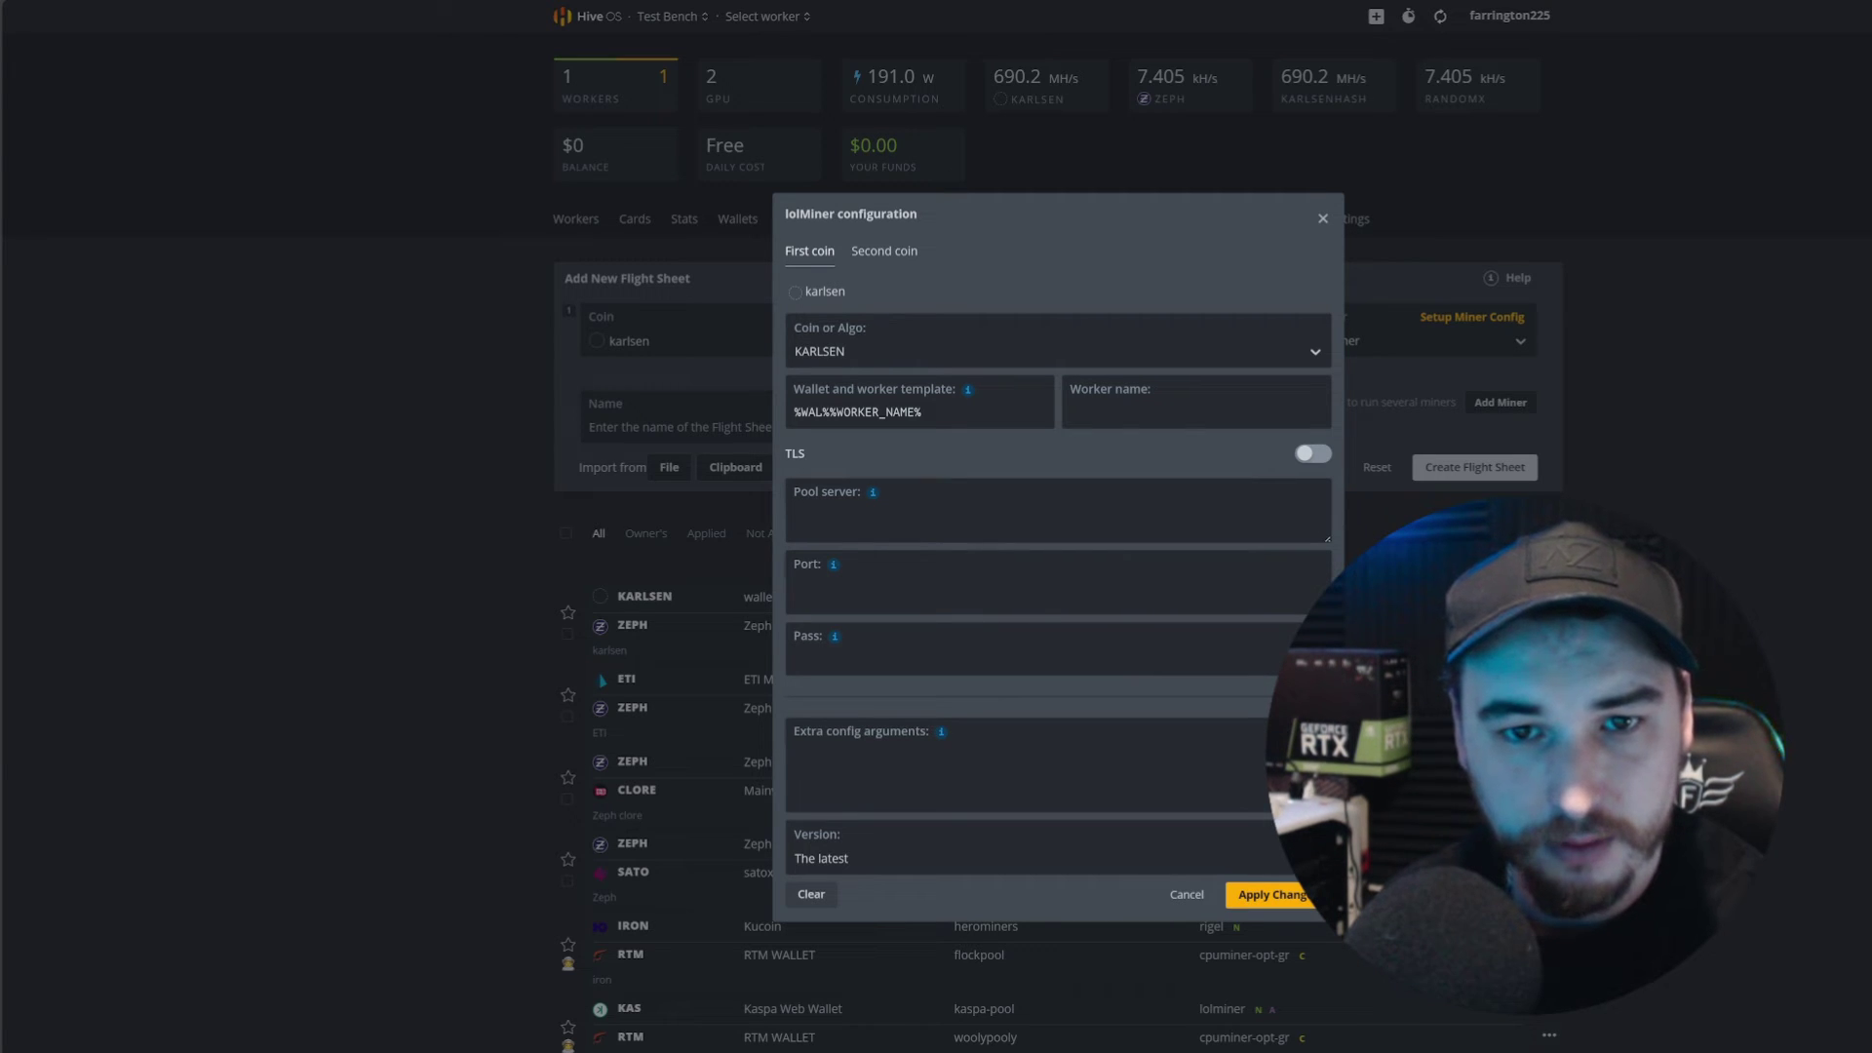
- Paste de.karlsen.herominers.com:1195 from the HeroMiners page as the pool server
key(ctrl+Tab)
scroll(1297, 447, down, 5)
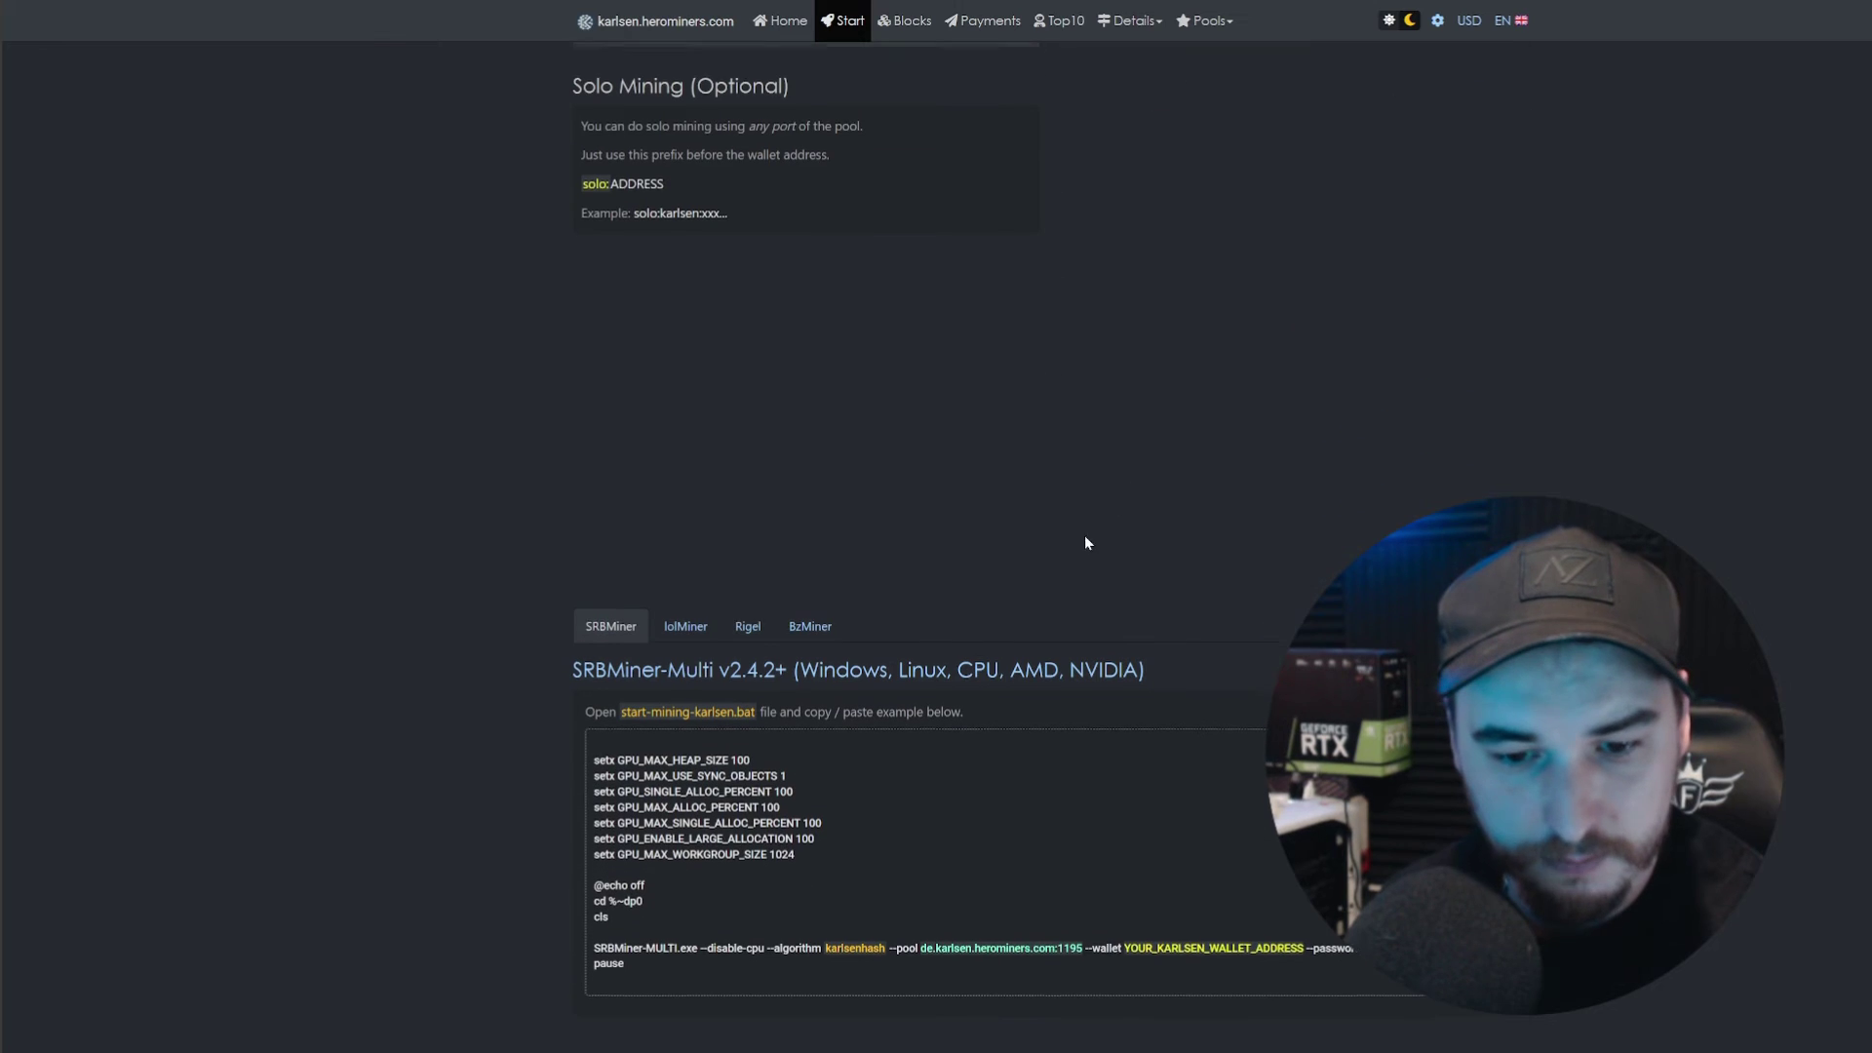
drag(1083, 944, 922, 944)
right_click(940, 945)
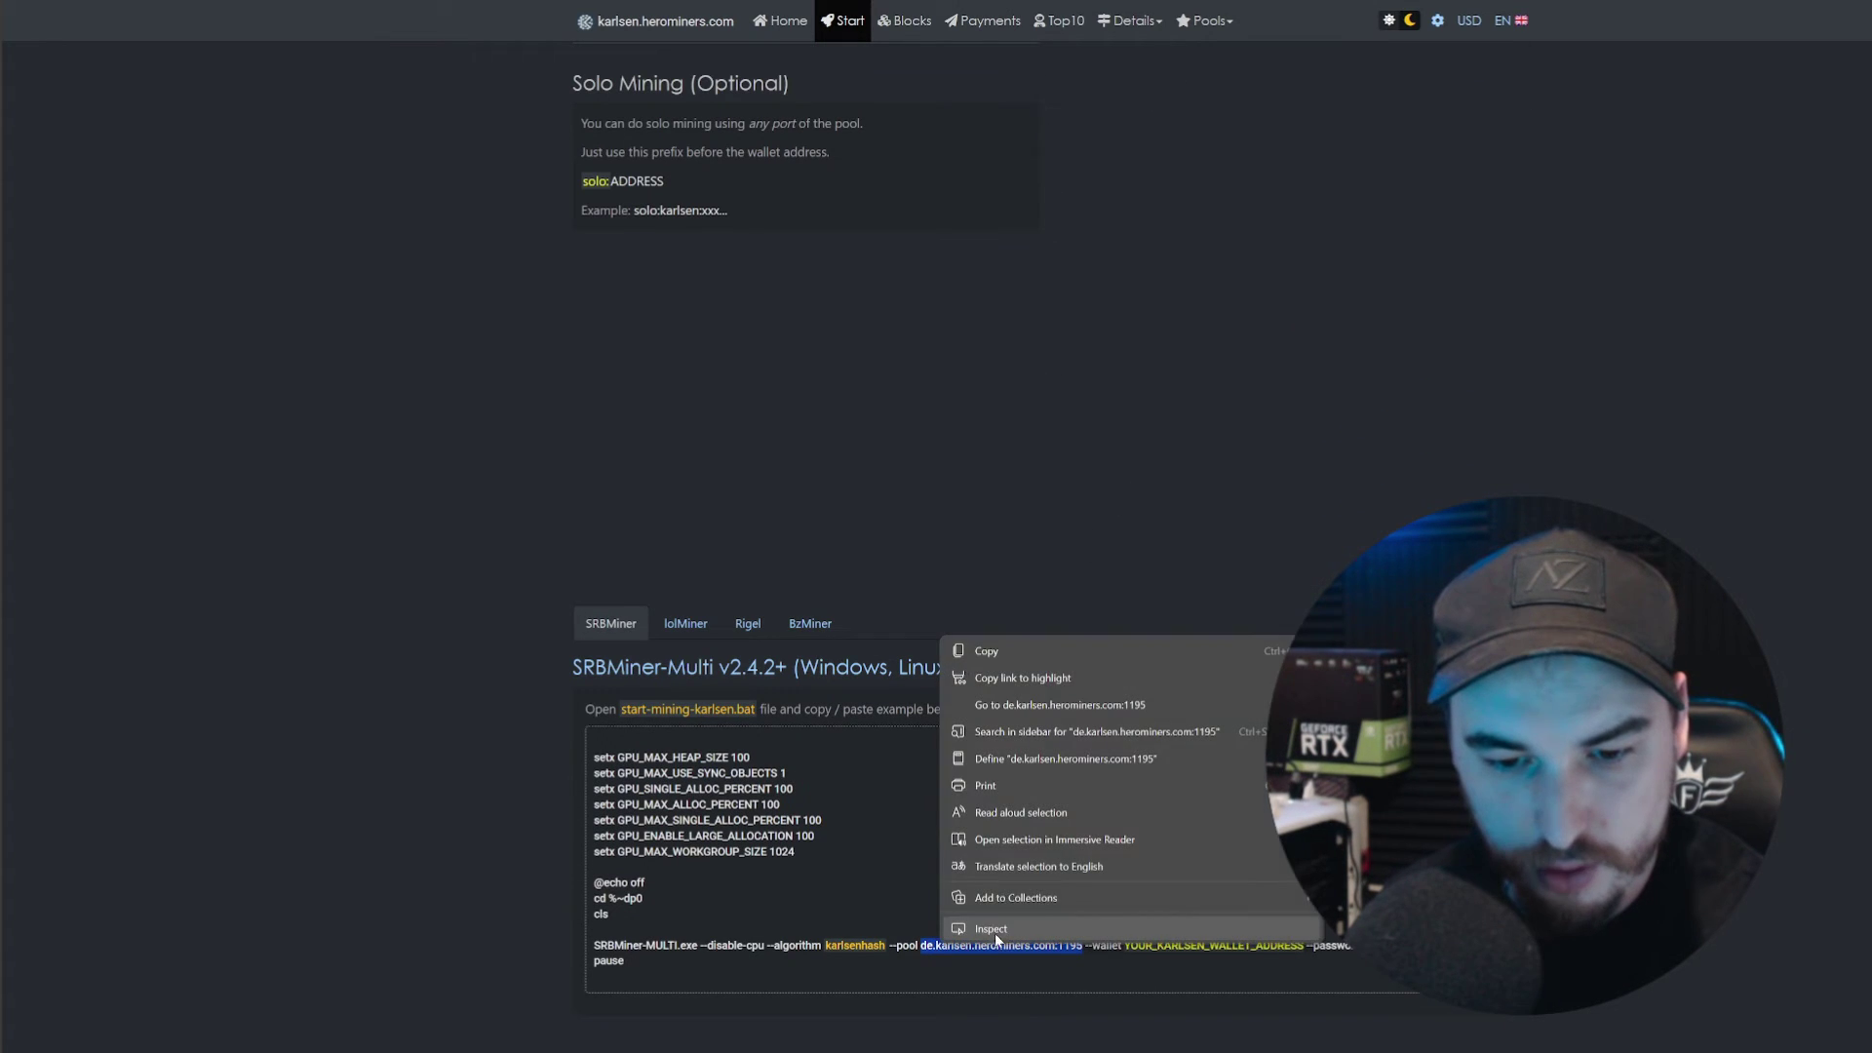
click(985, 651)
key(alt+Tab)
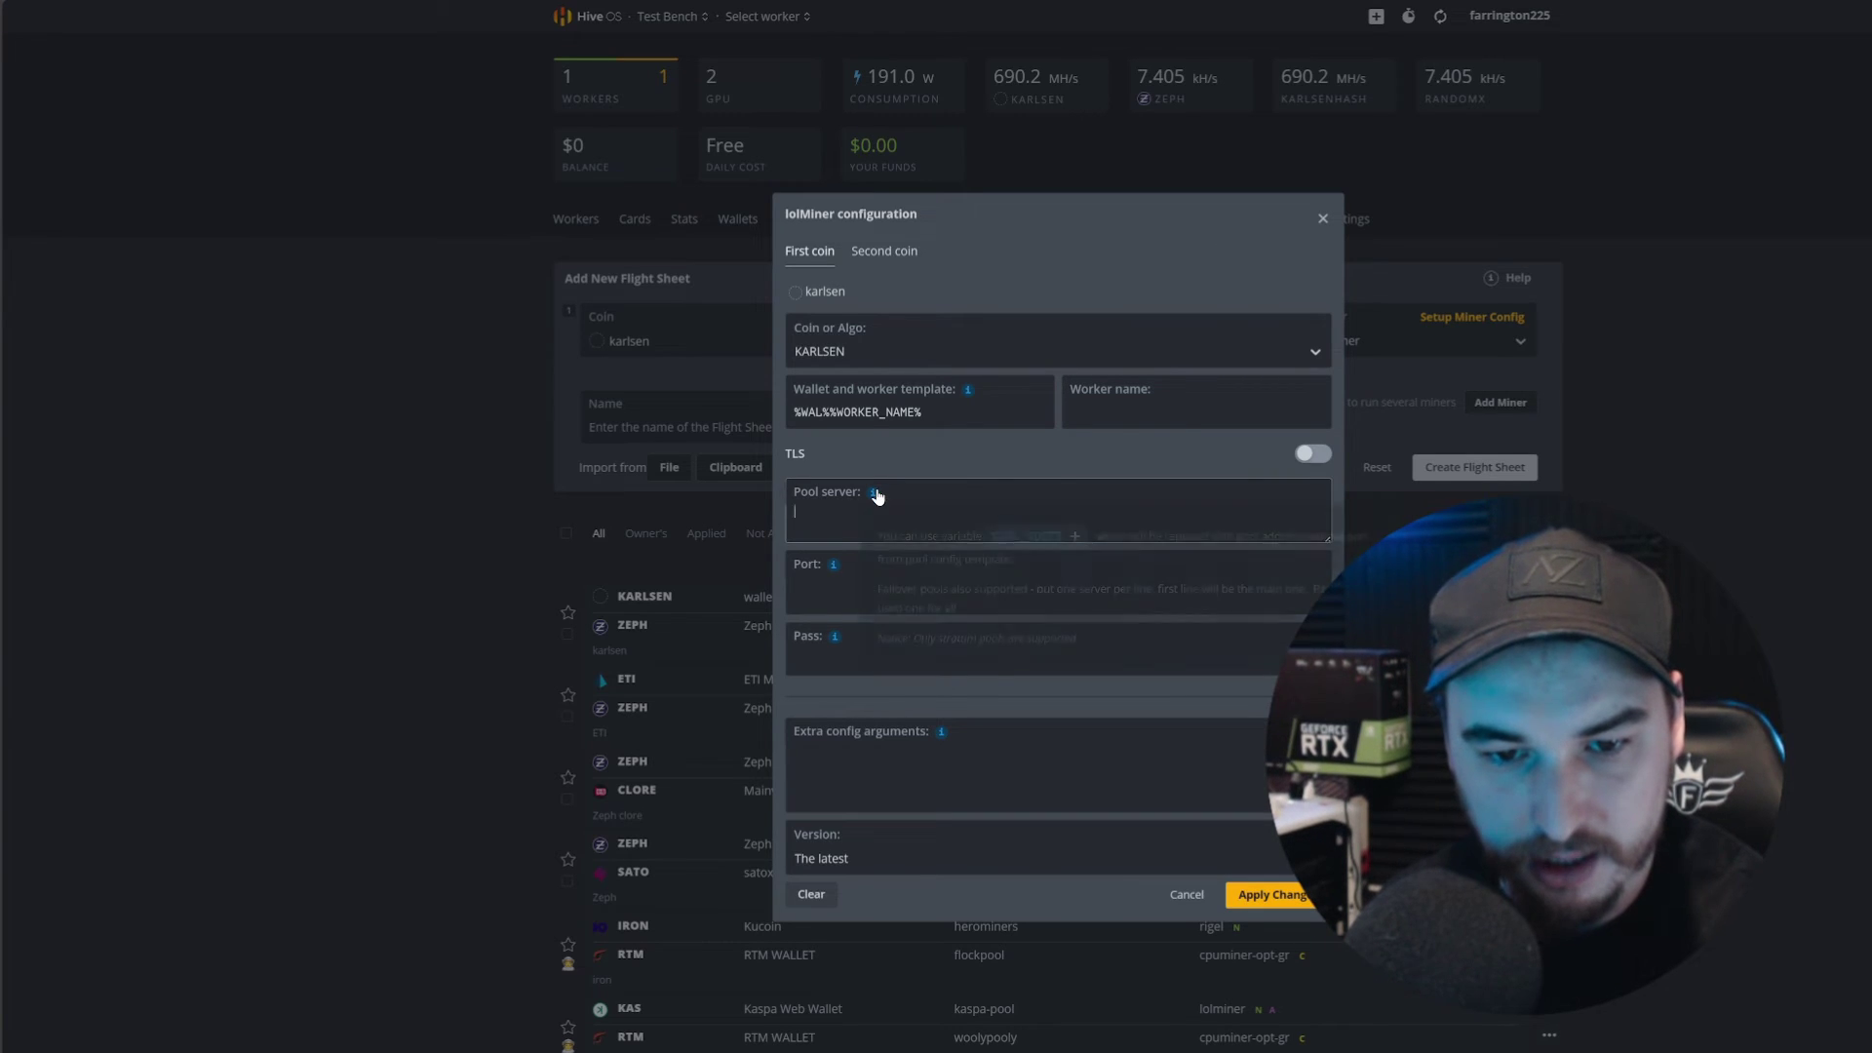
key(ctrl+v)
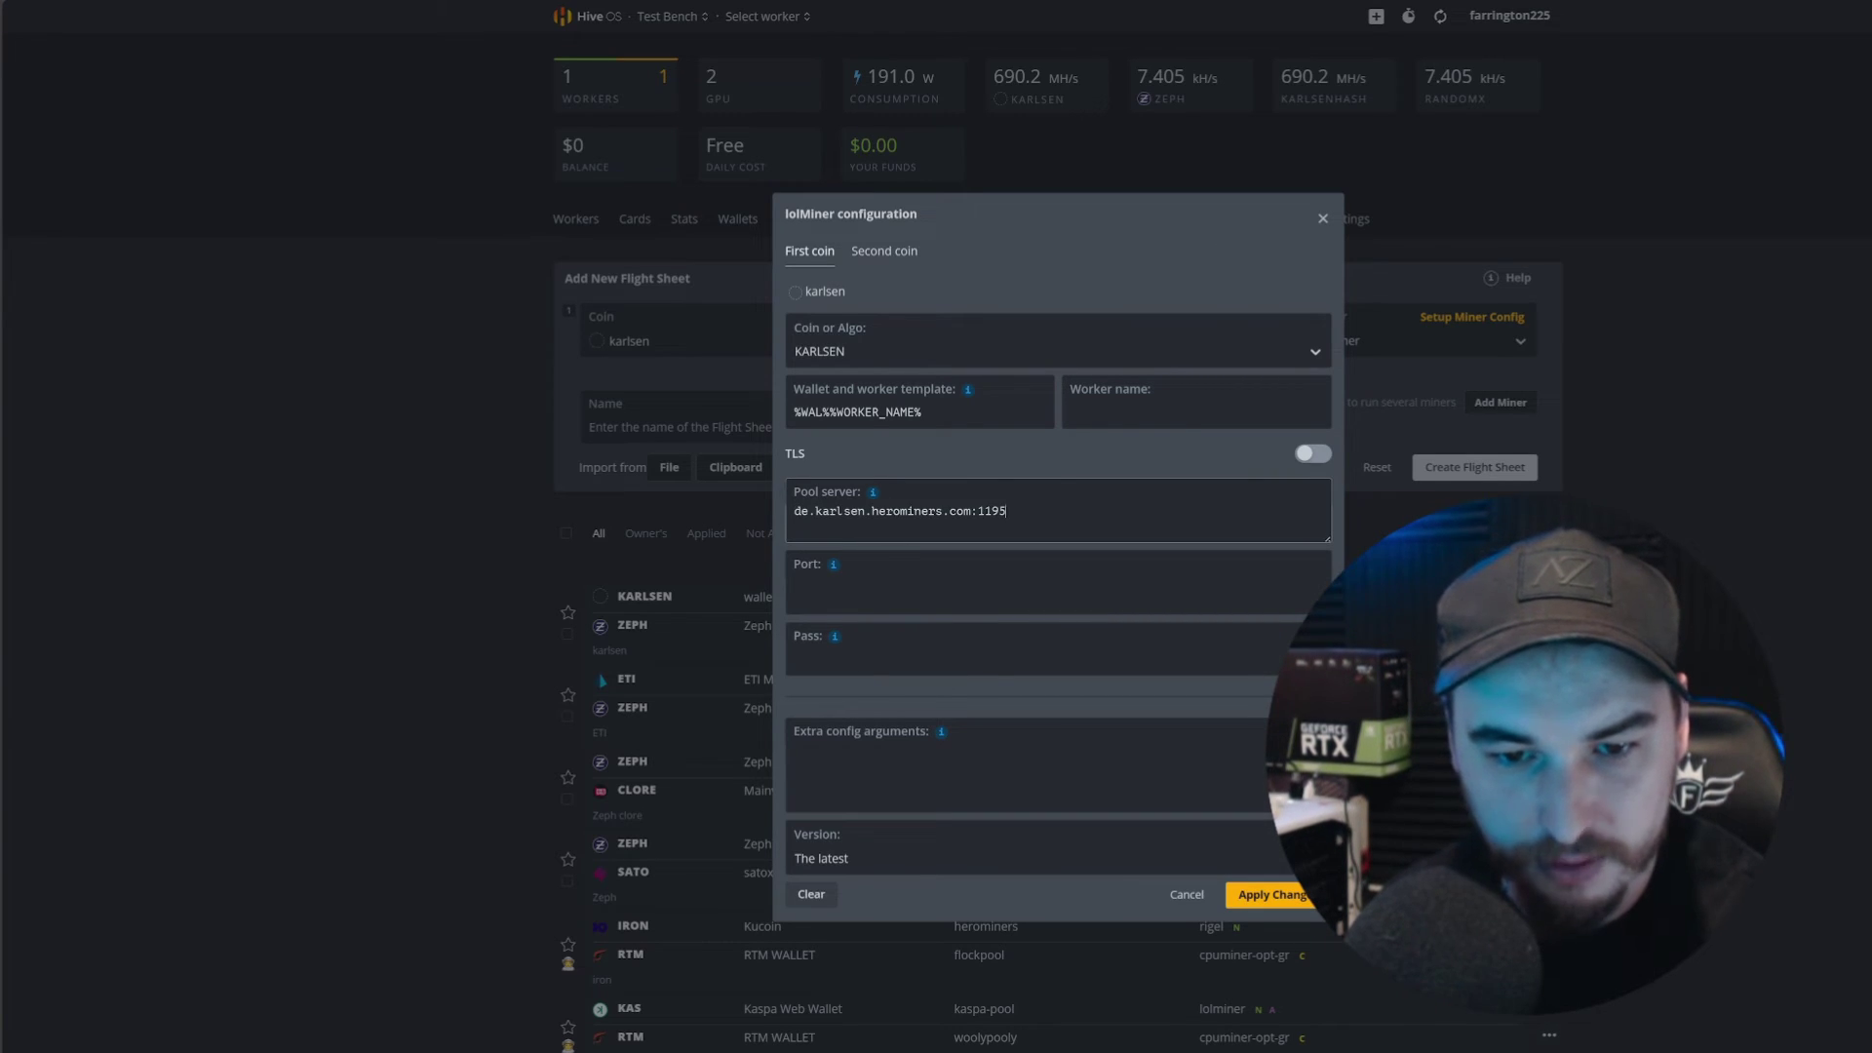
- Fix the server address's port digits and set the pool port to 1195
key(shift+Left)
key(shift+Left)
key(shift+Left)
key(shift+Left)
key(shift+Left)
text(1195)
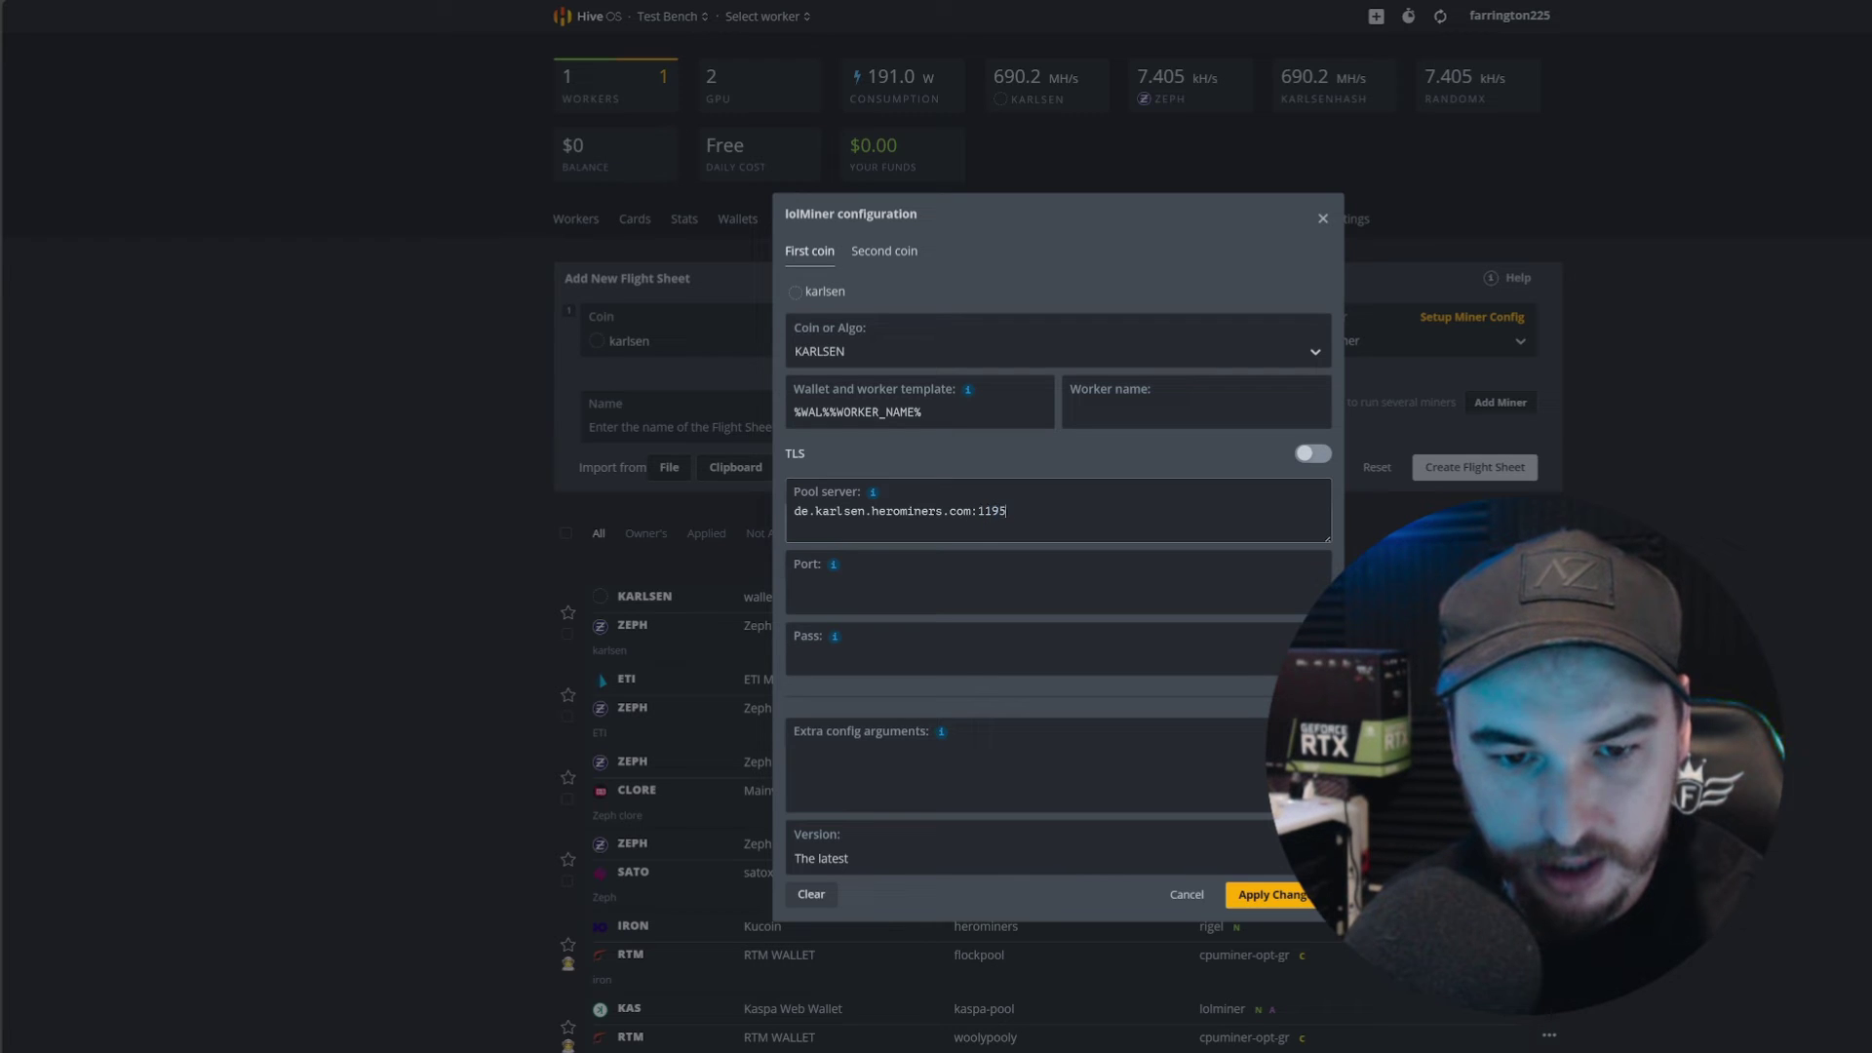
mouse_move(834, 567)
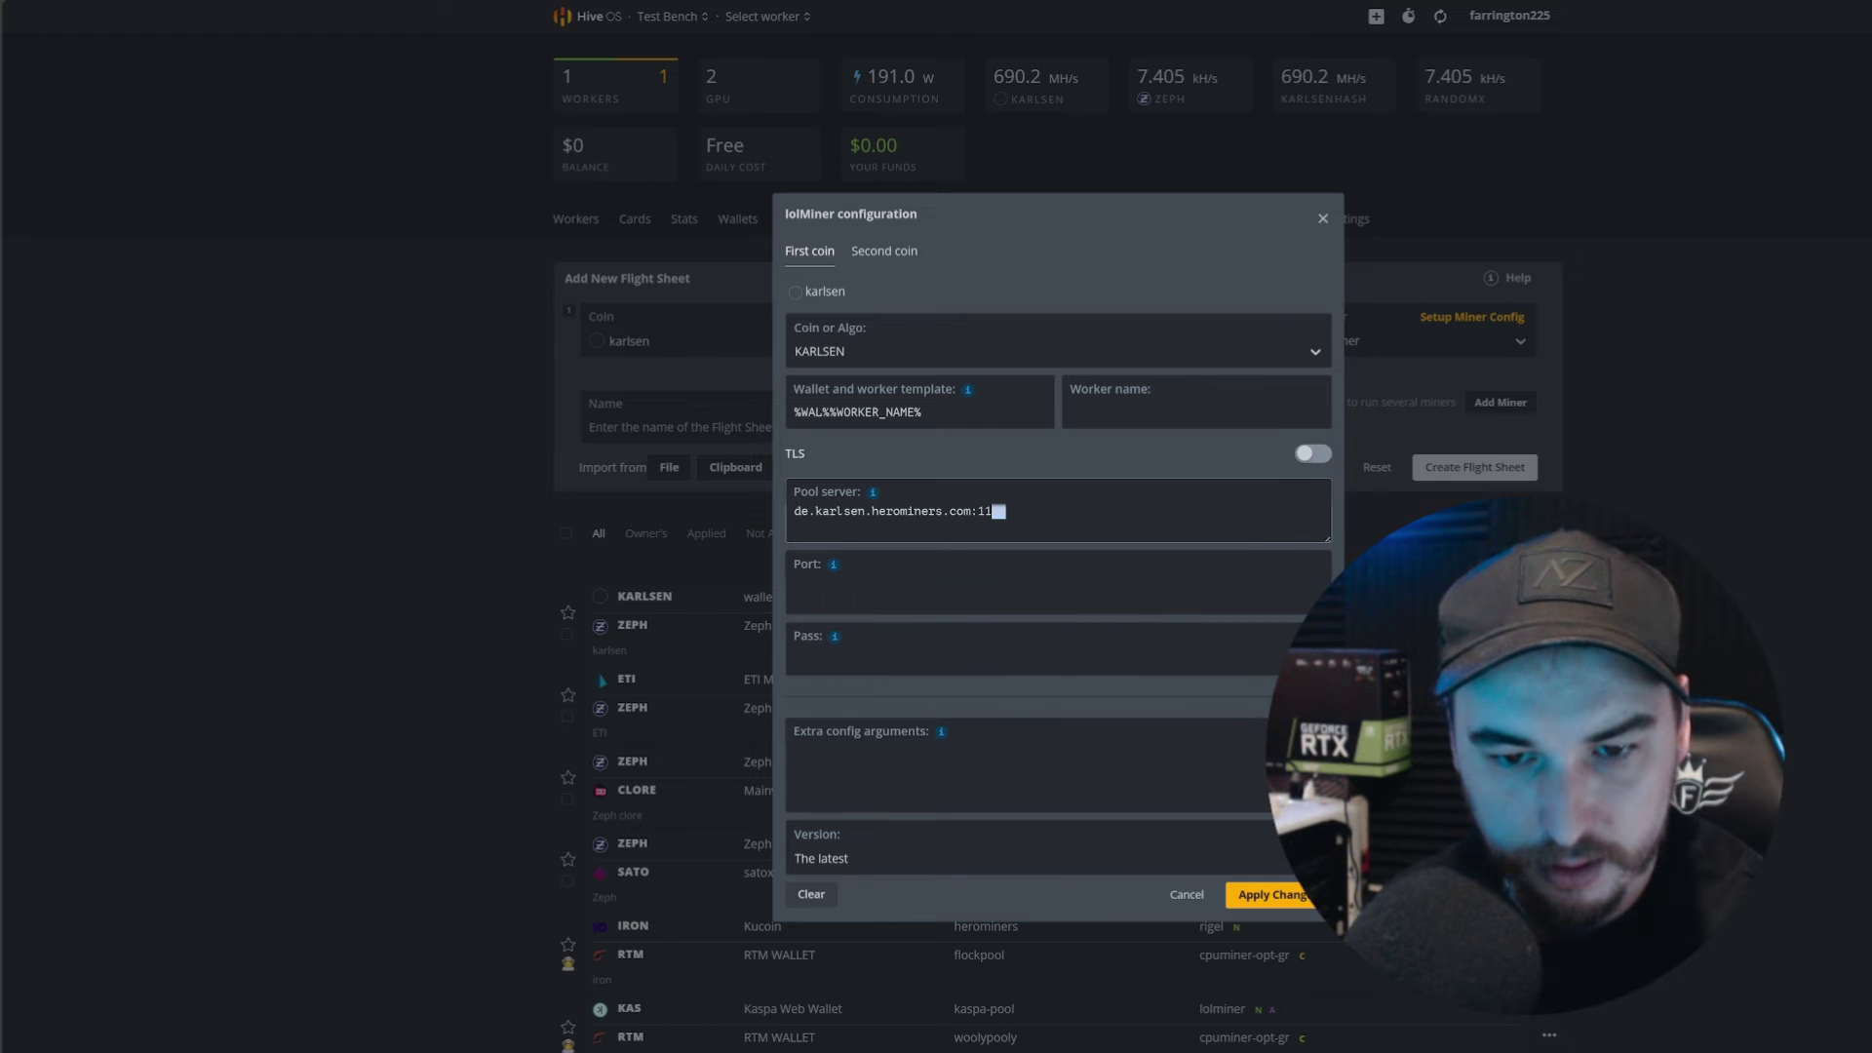
text(95)
key(shift+Left)
key(shift+Left)
key(shift+Left)
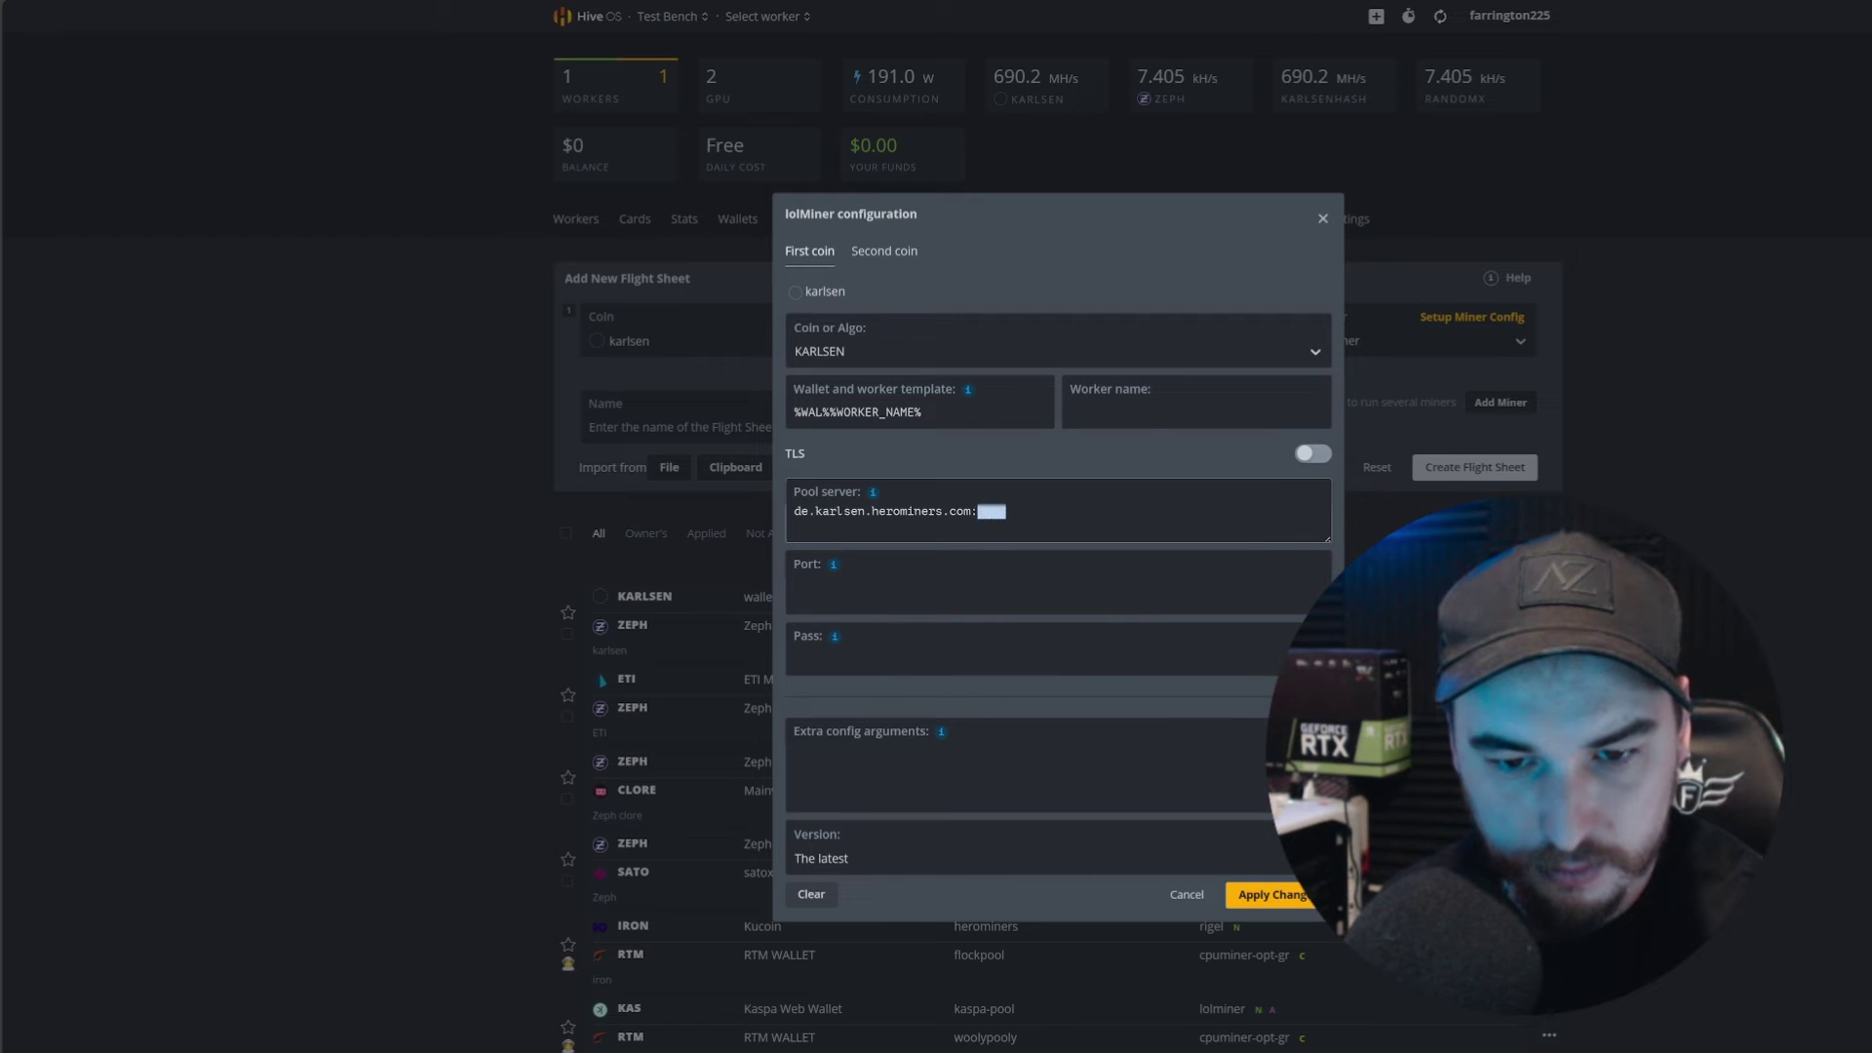
key(ctrl+c)
key(Tab)
key(ctrl+v)
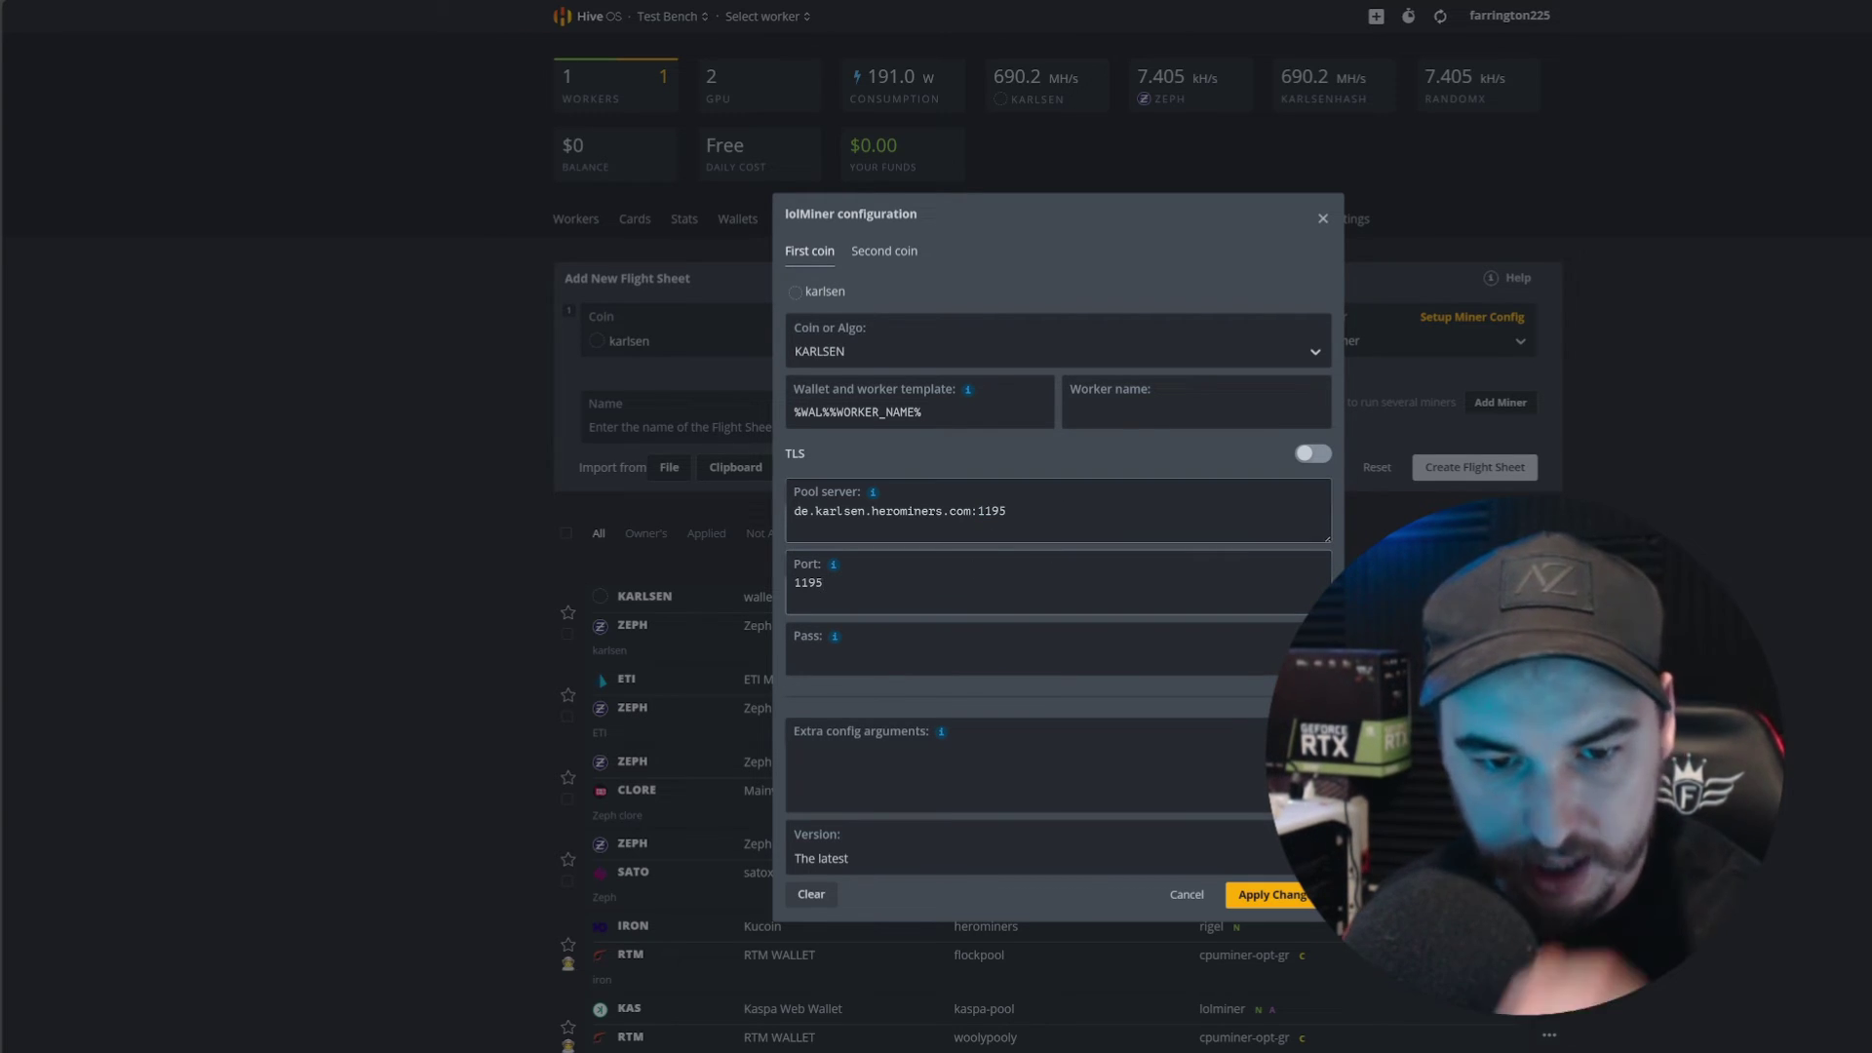
key(shift+Tab)
key(shift+Left)
key(Right)
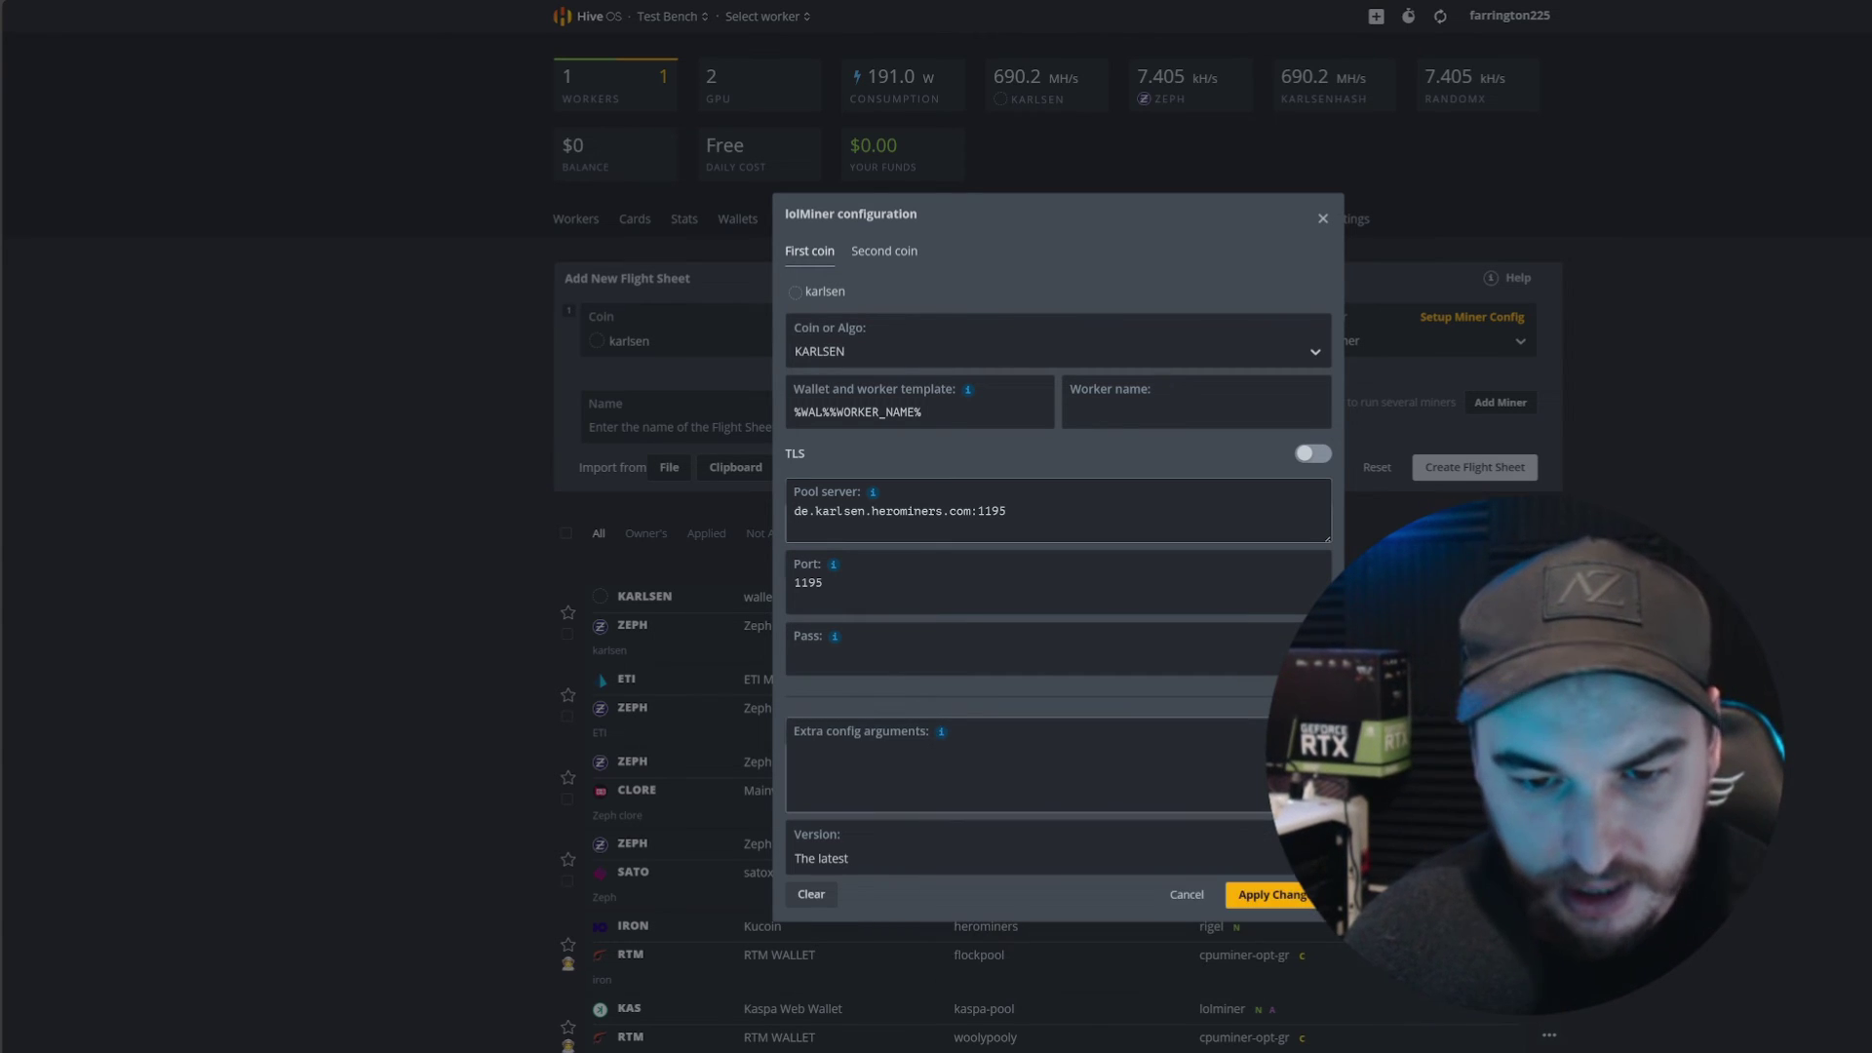
mouse_move(941, 733)
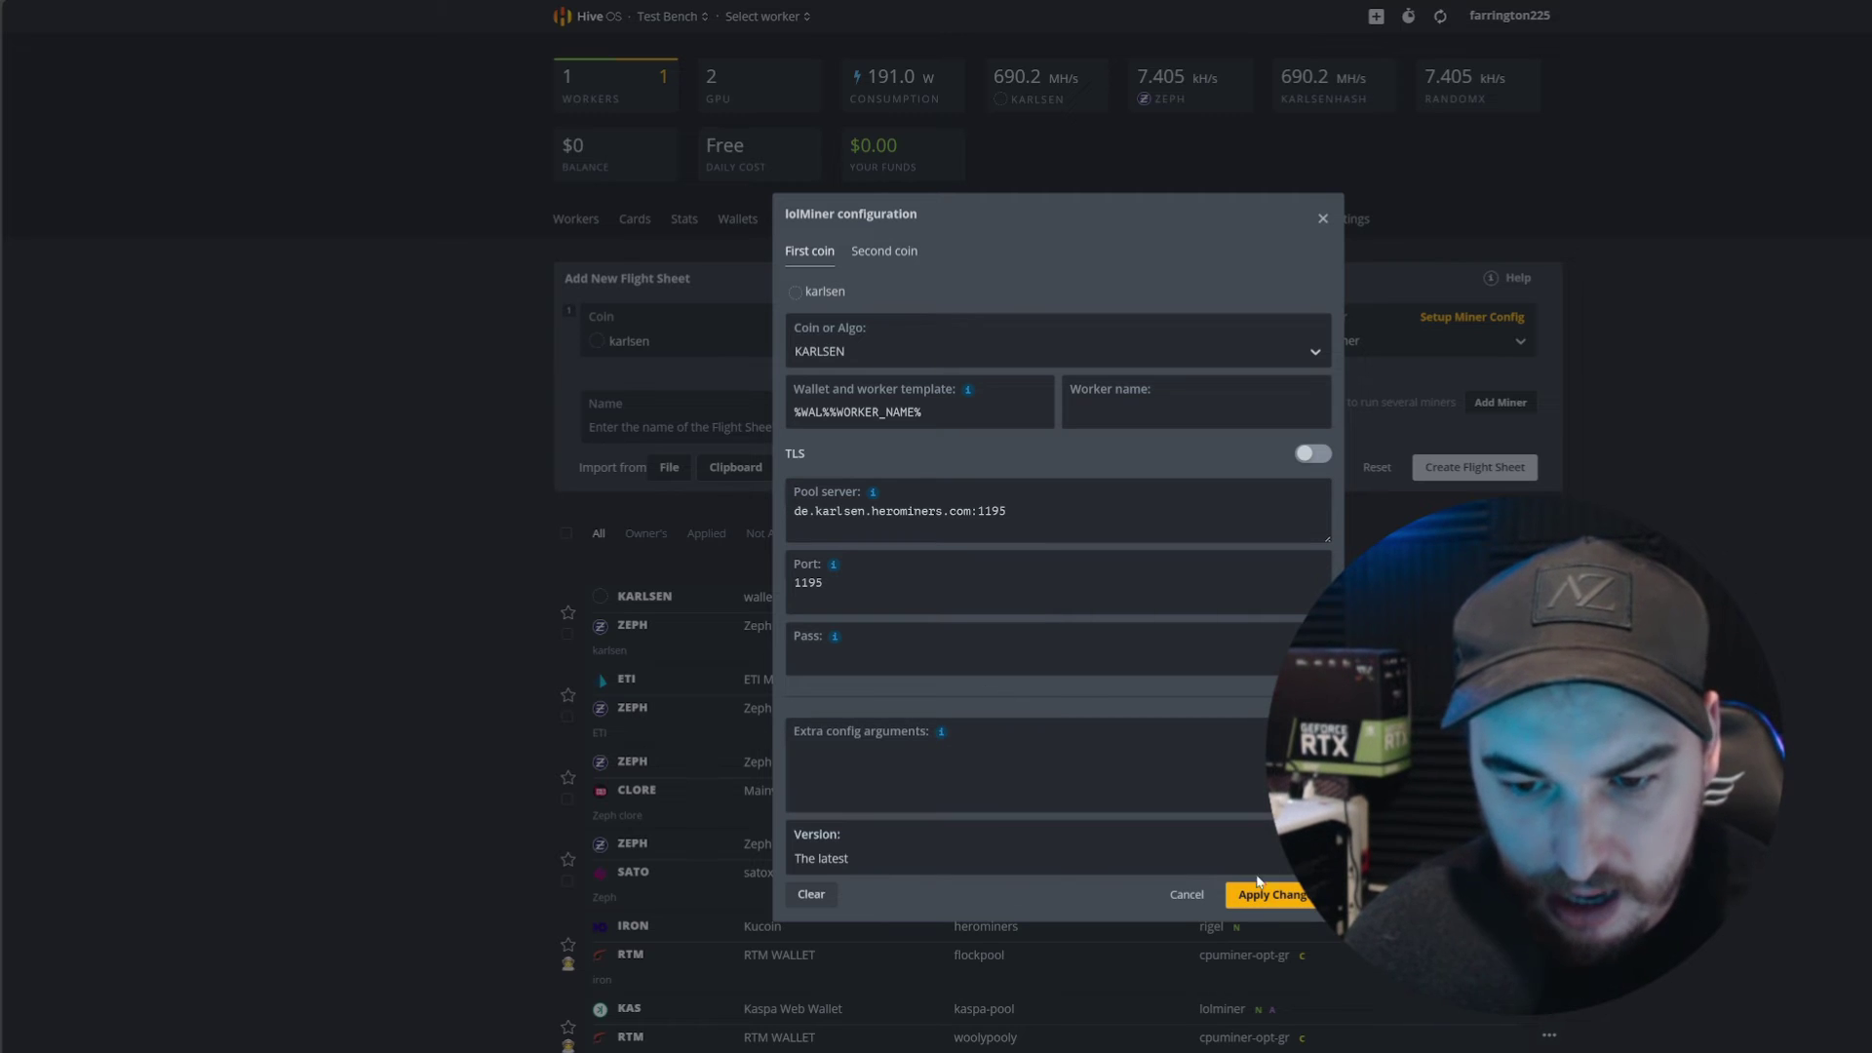
- Apply the lolMiner settings and name the flight sheet Karlsen test
click(1253, 903)
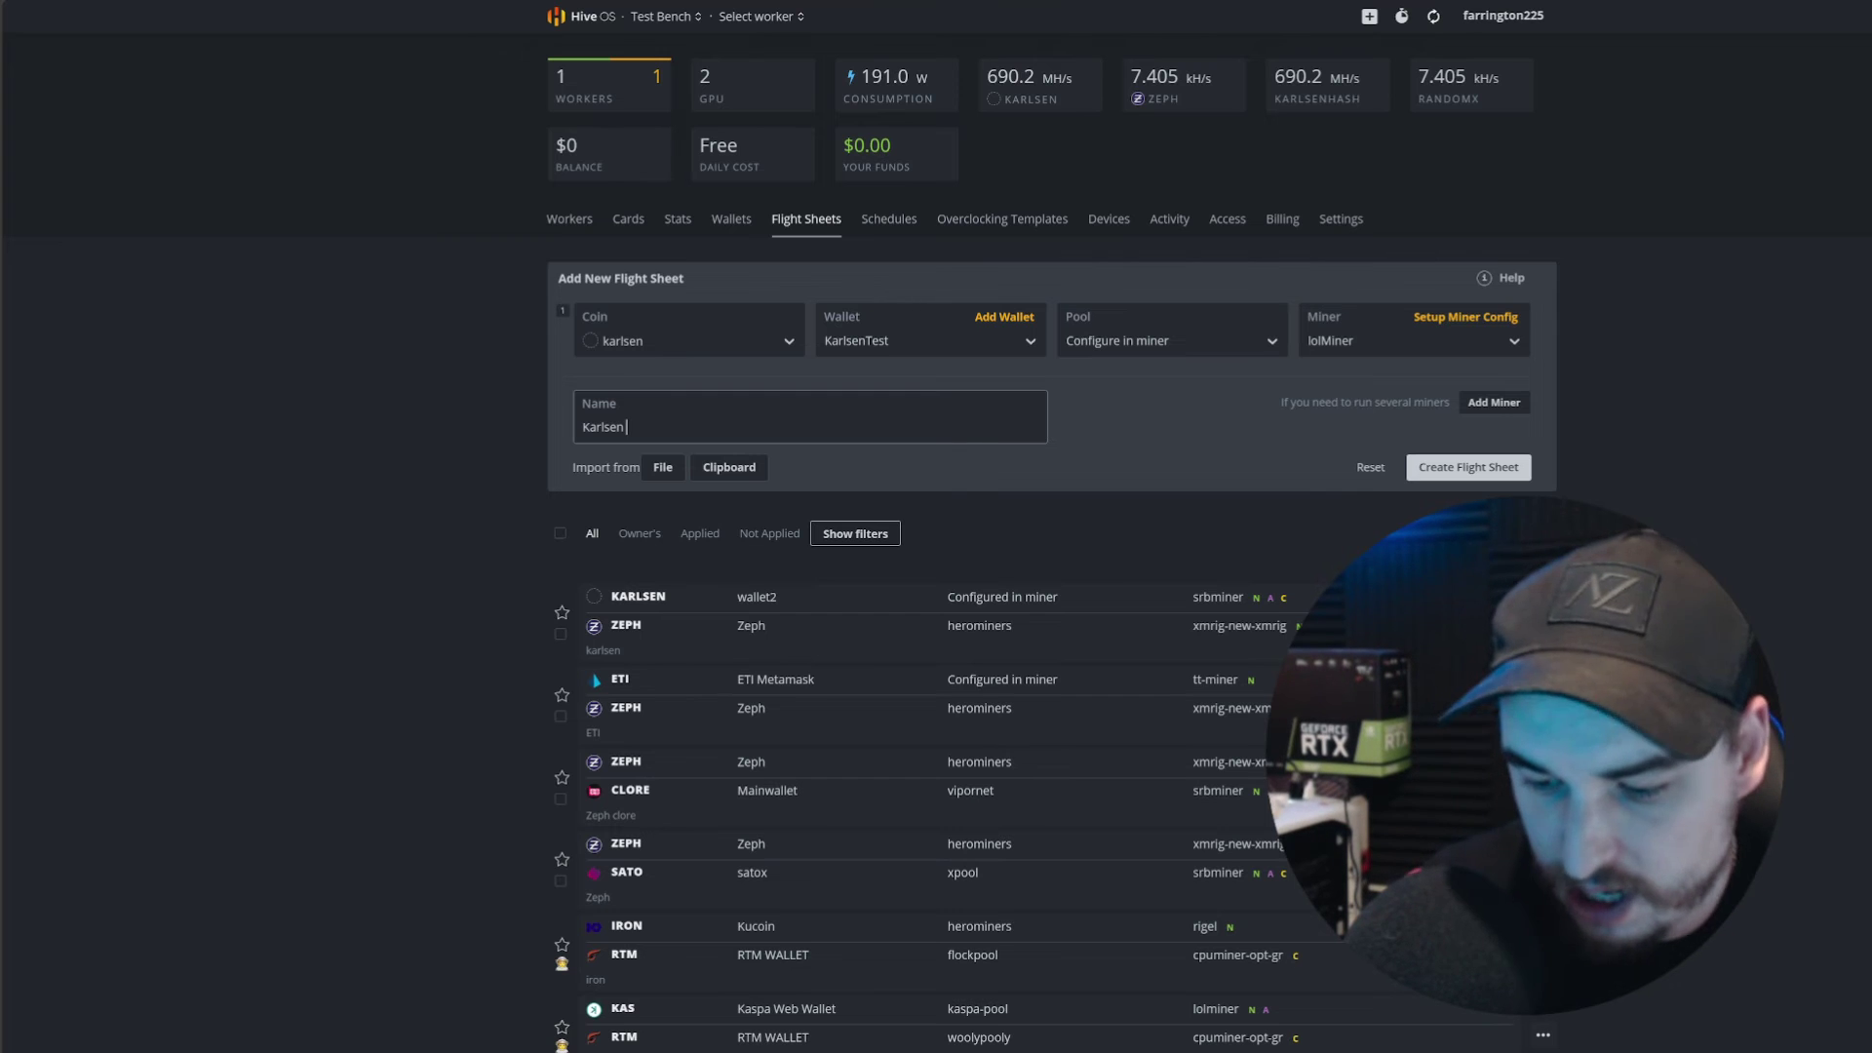
text(test)
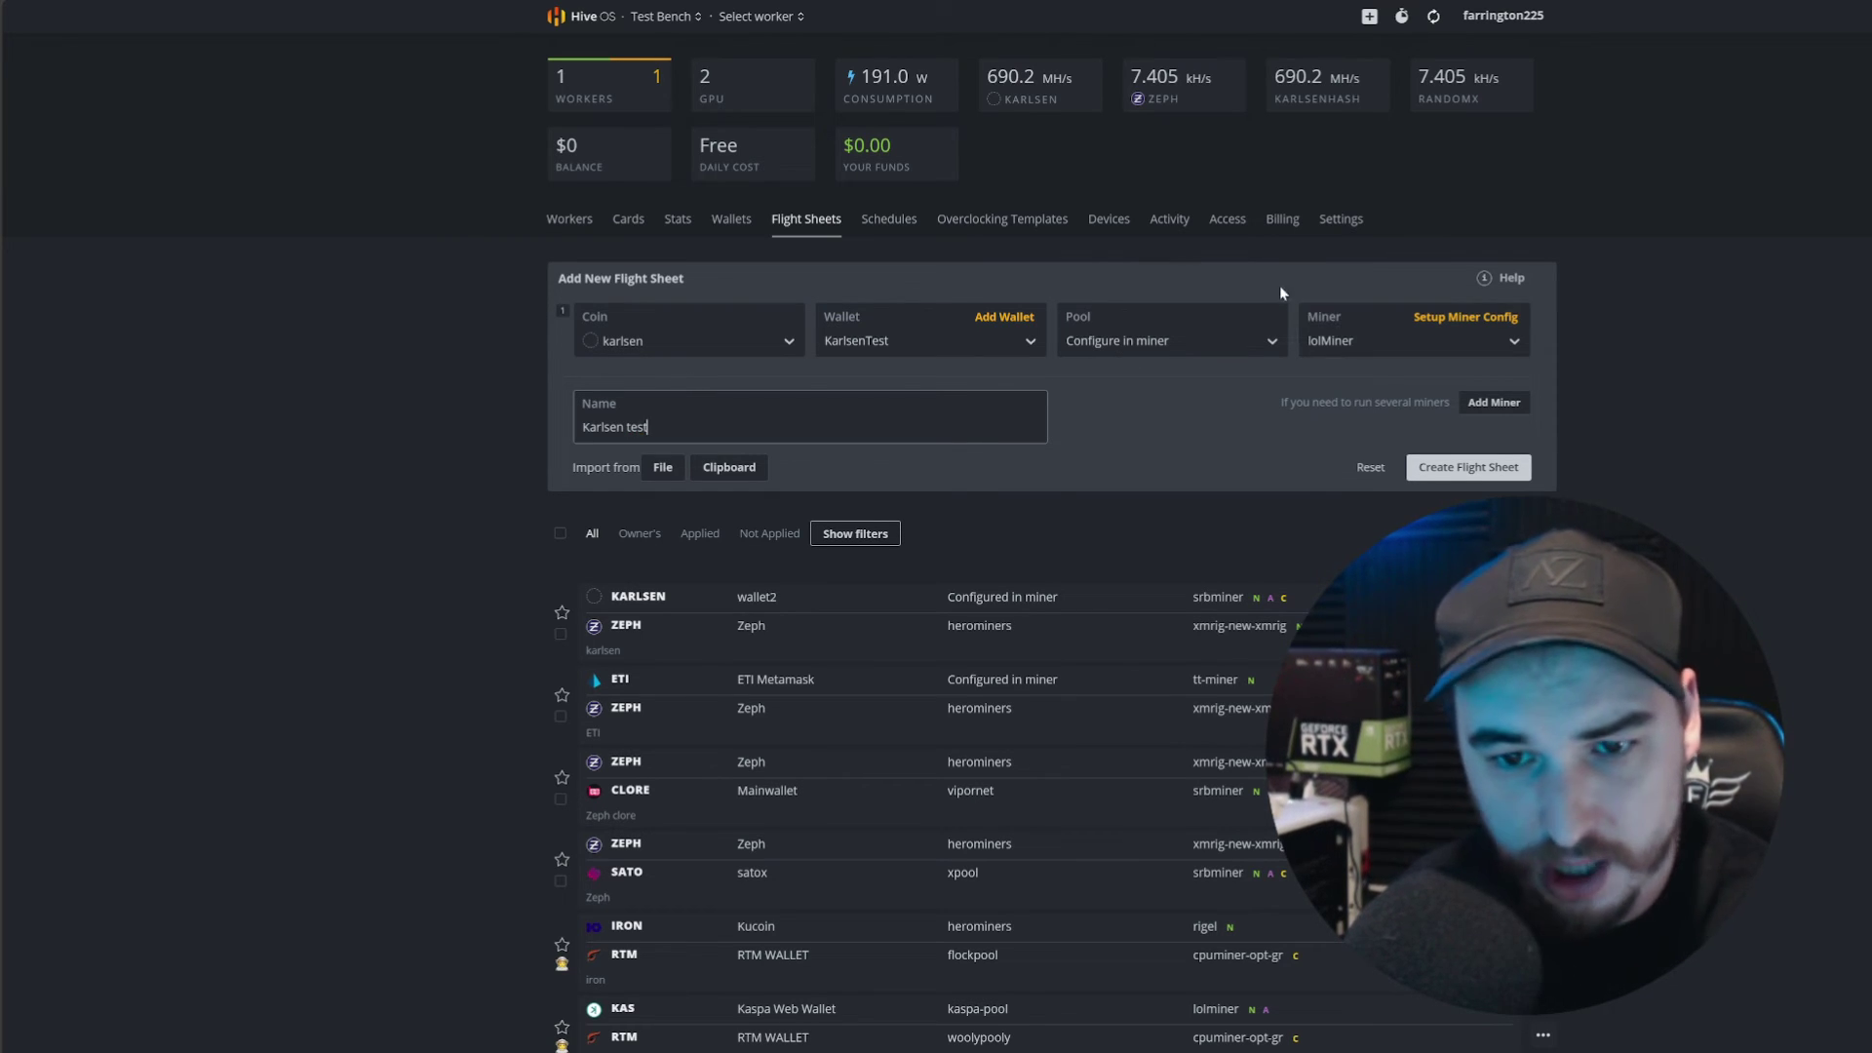
click(1215, 335)
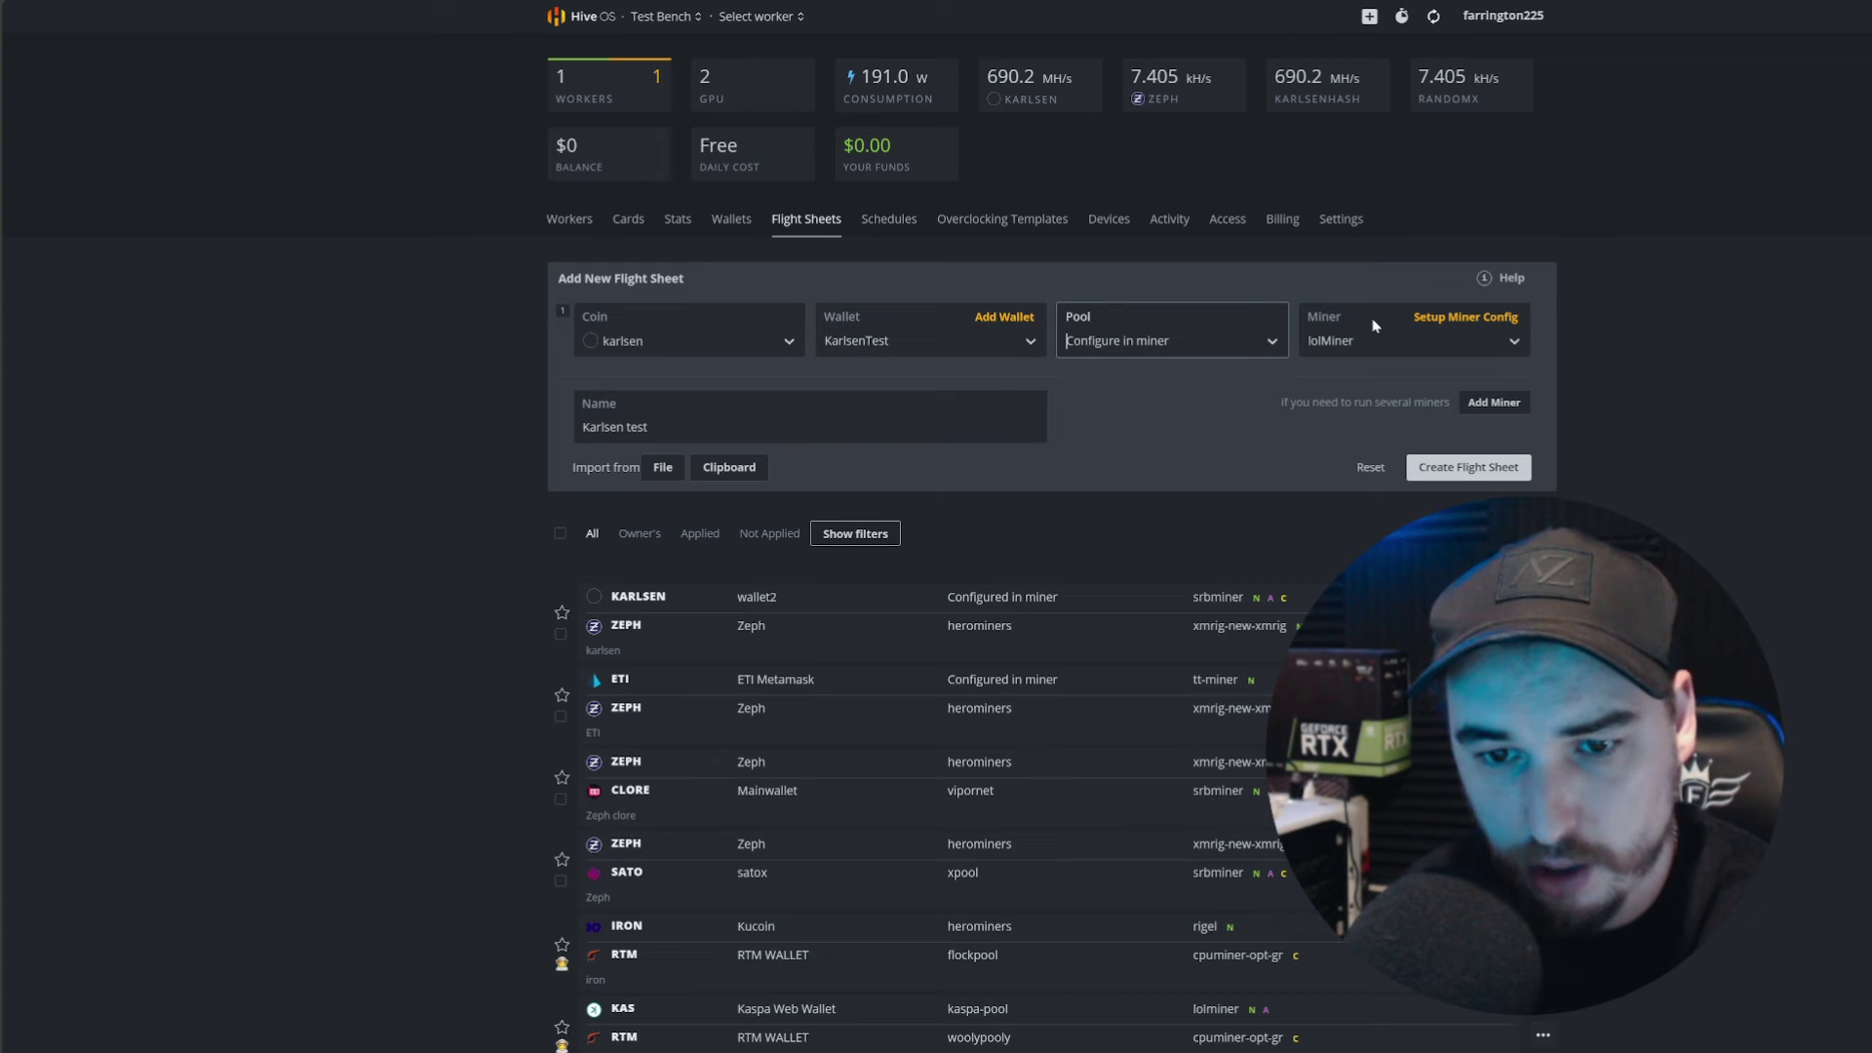
- Set the lolMiner pool password to x, reapply, and create the flight sheet
click(1443, 318)
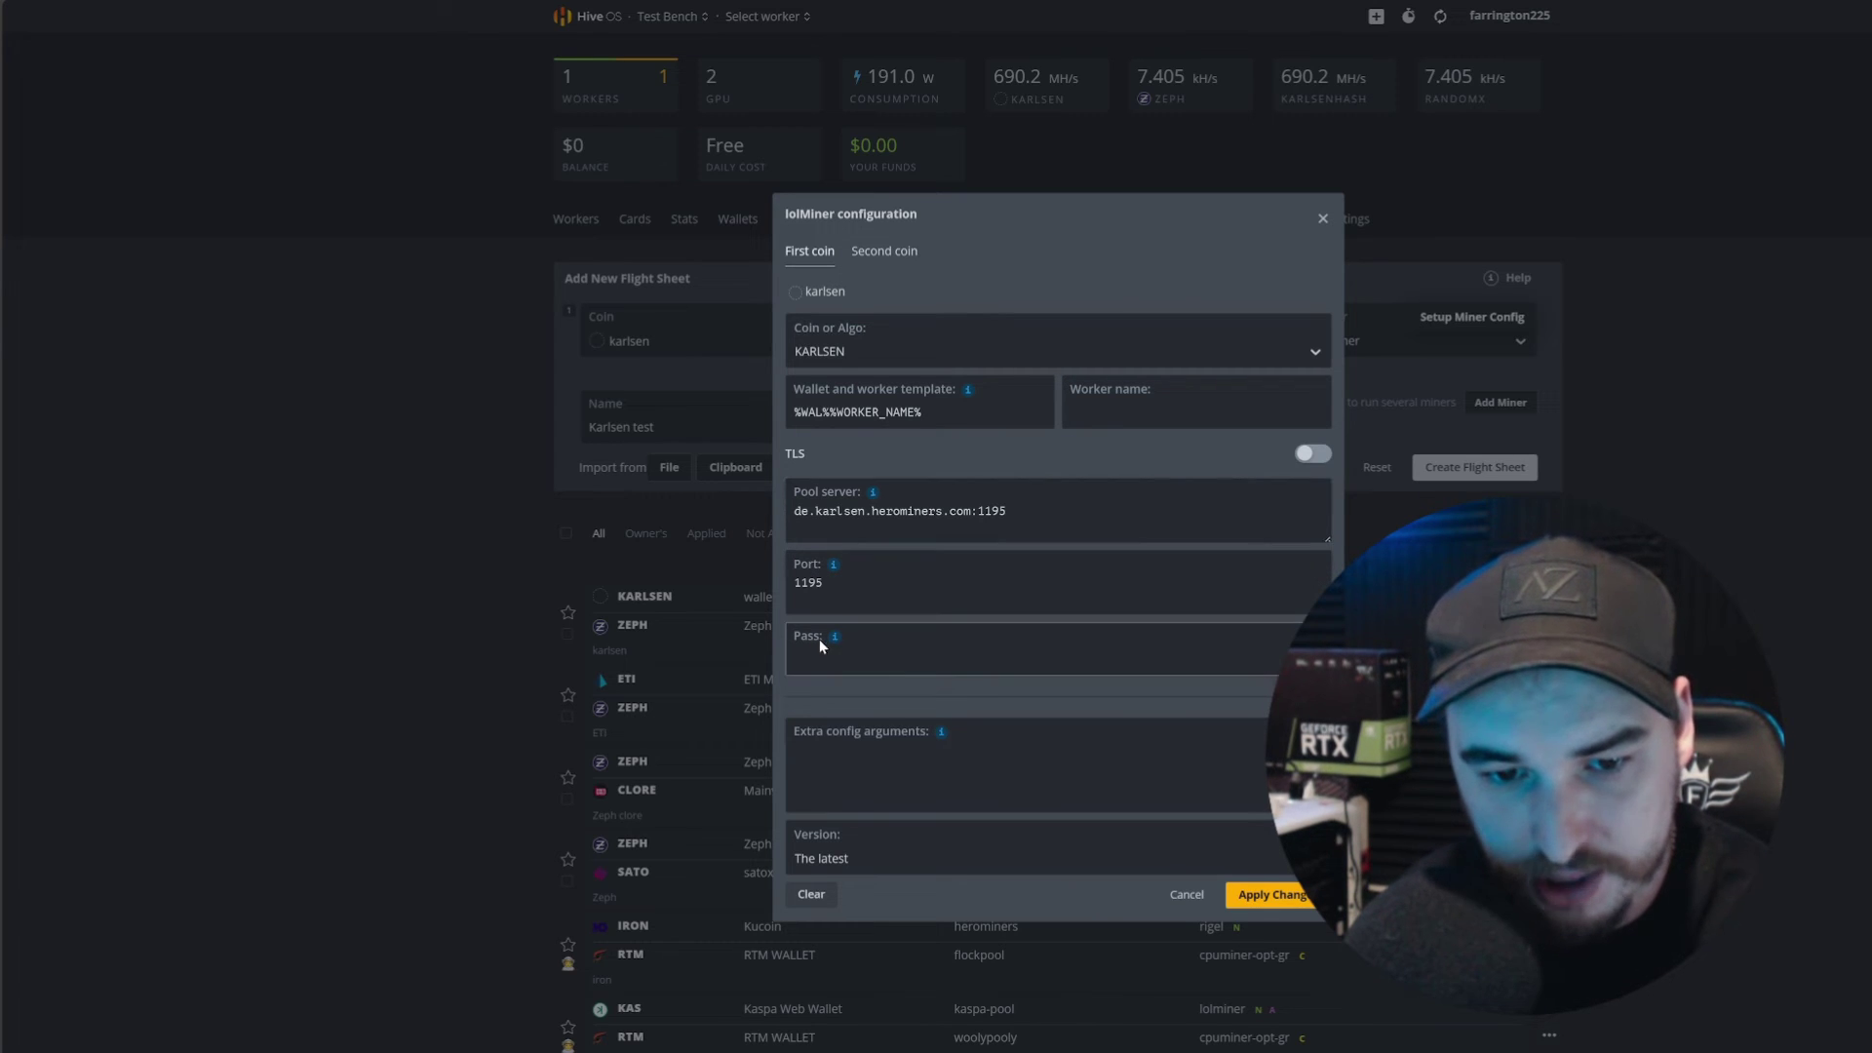
mouse_move(834, 646)
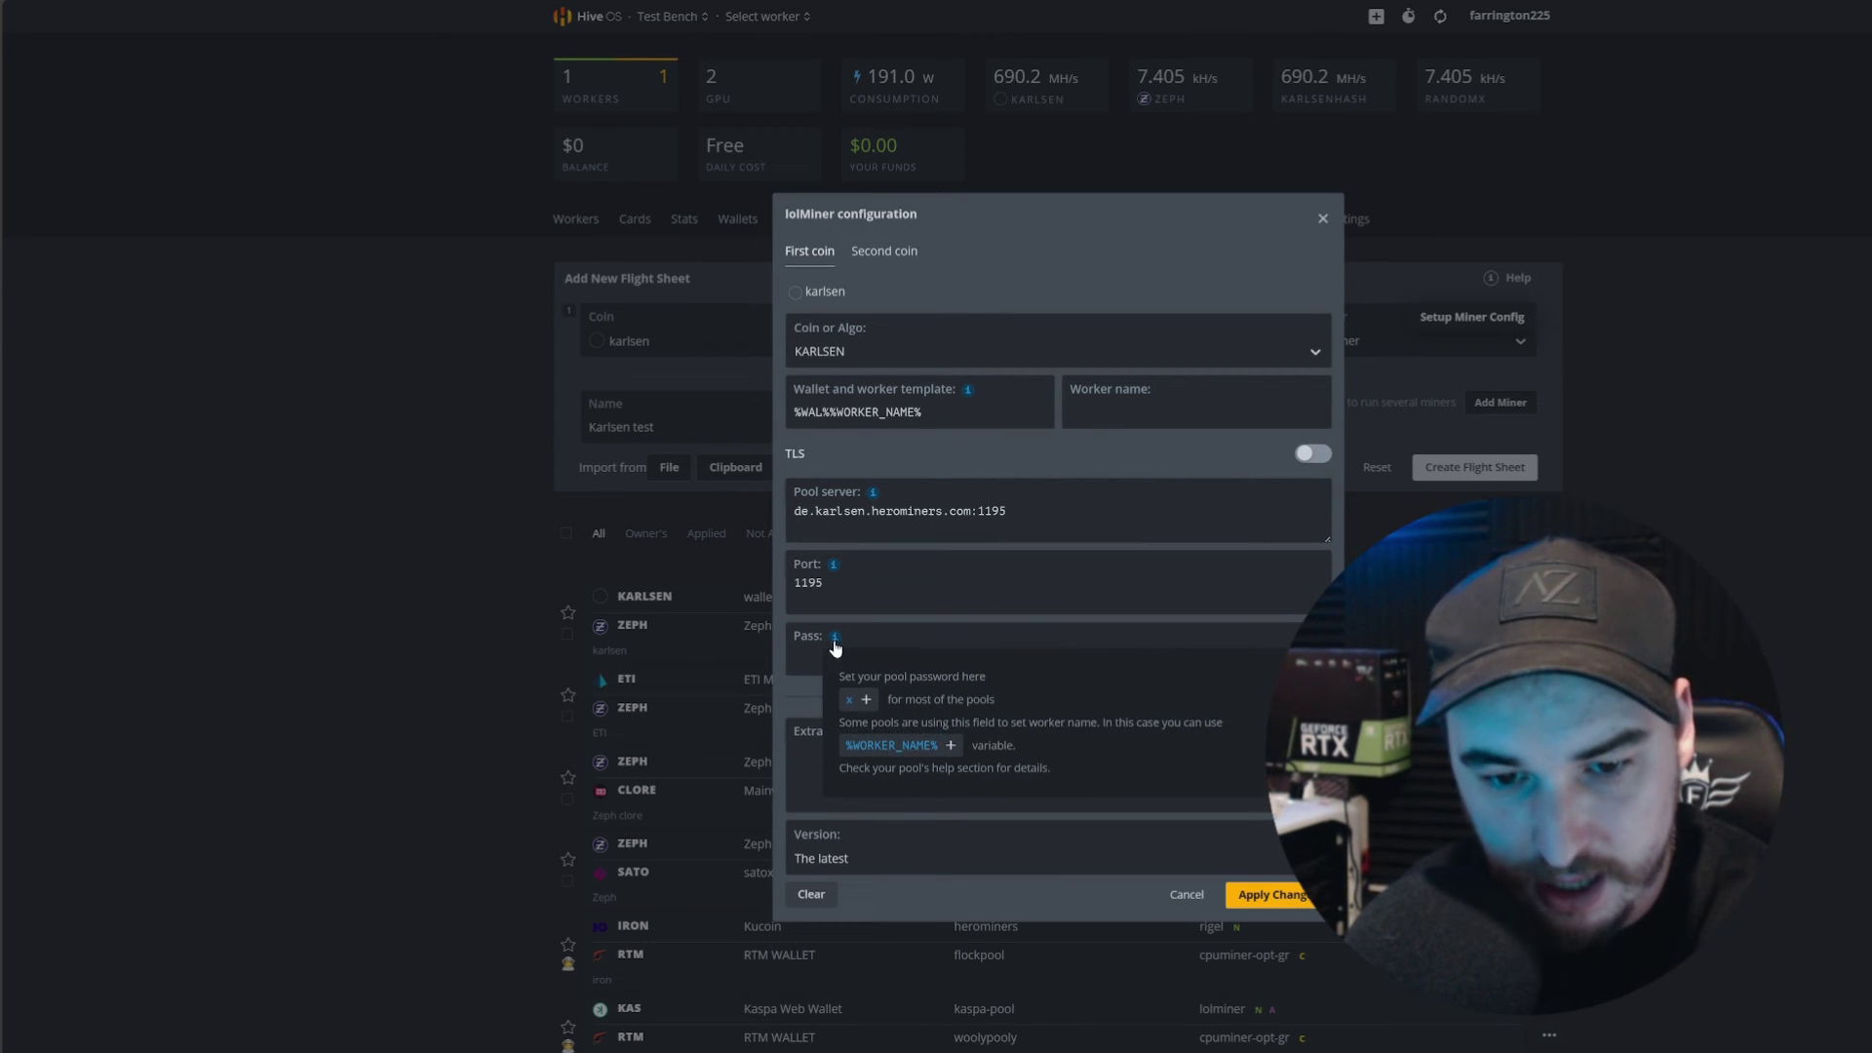
click(865, 701)
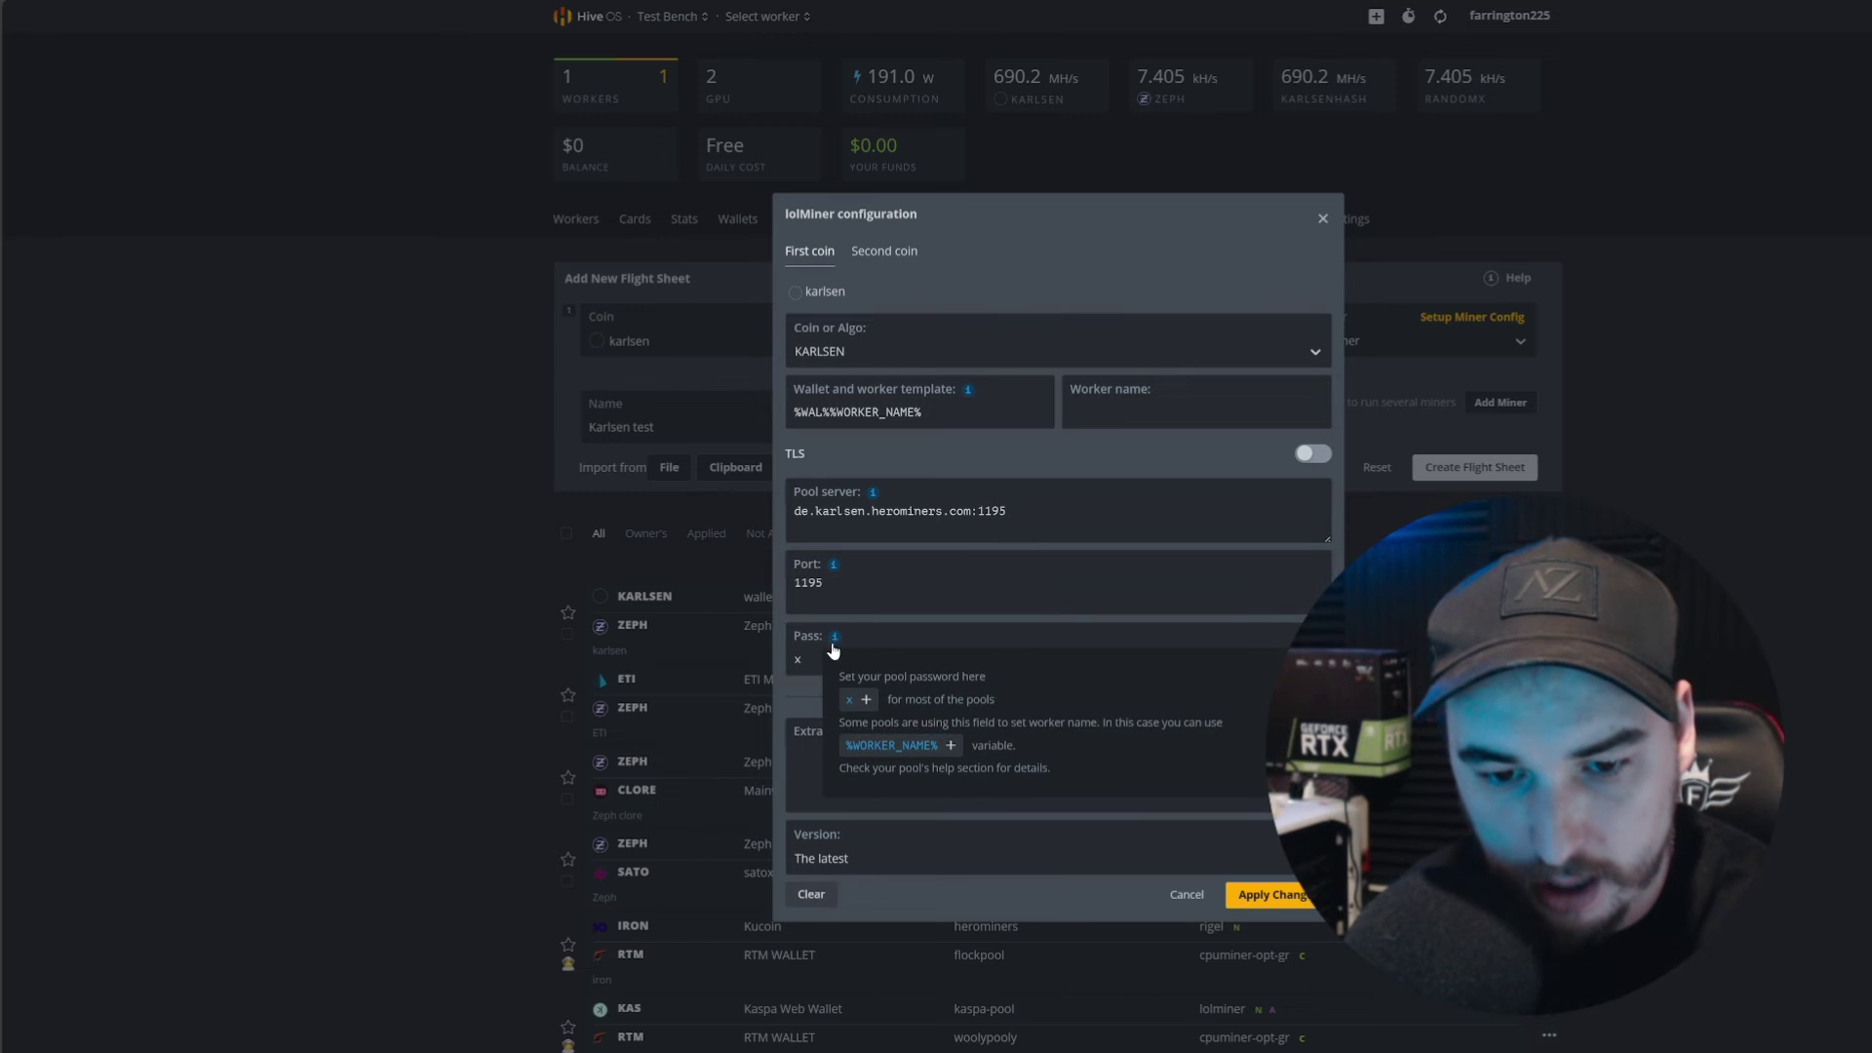
click(1267, 896)
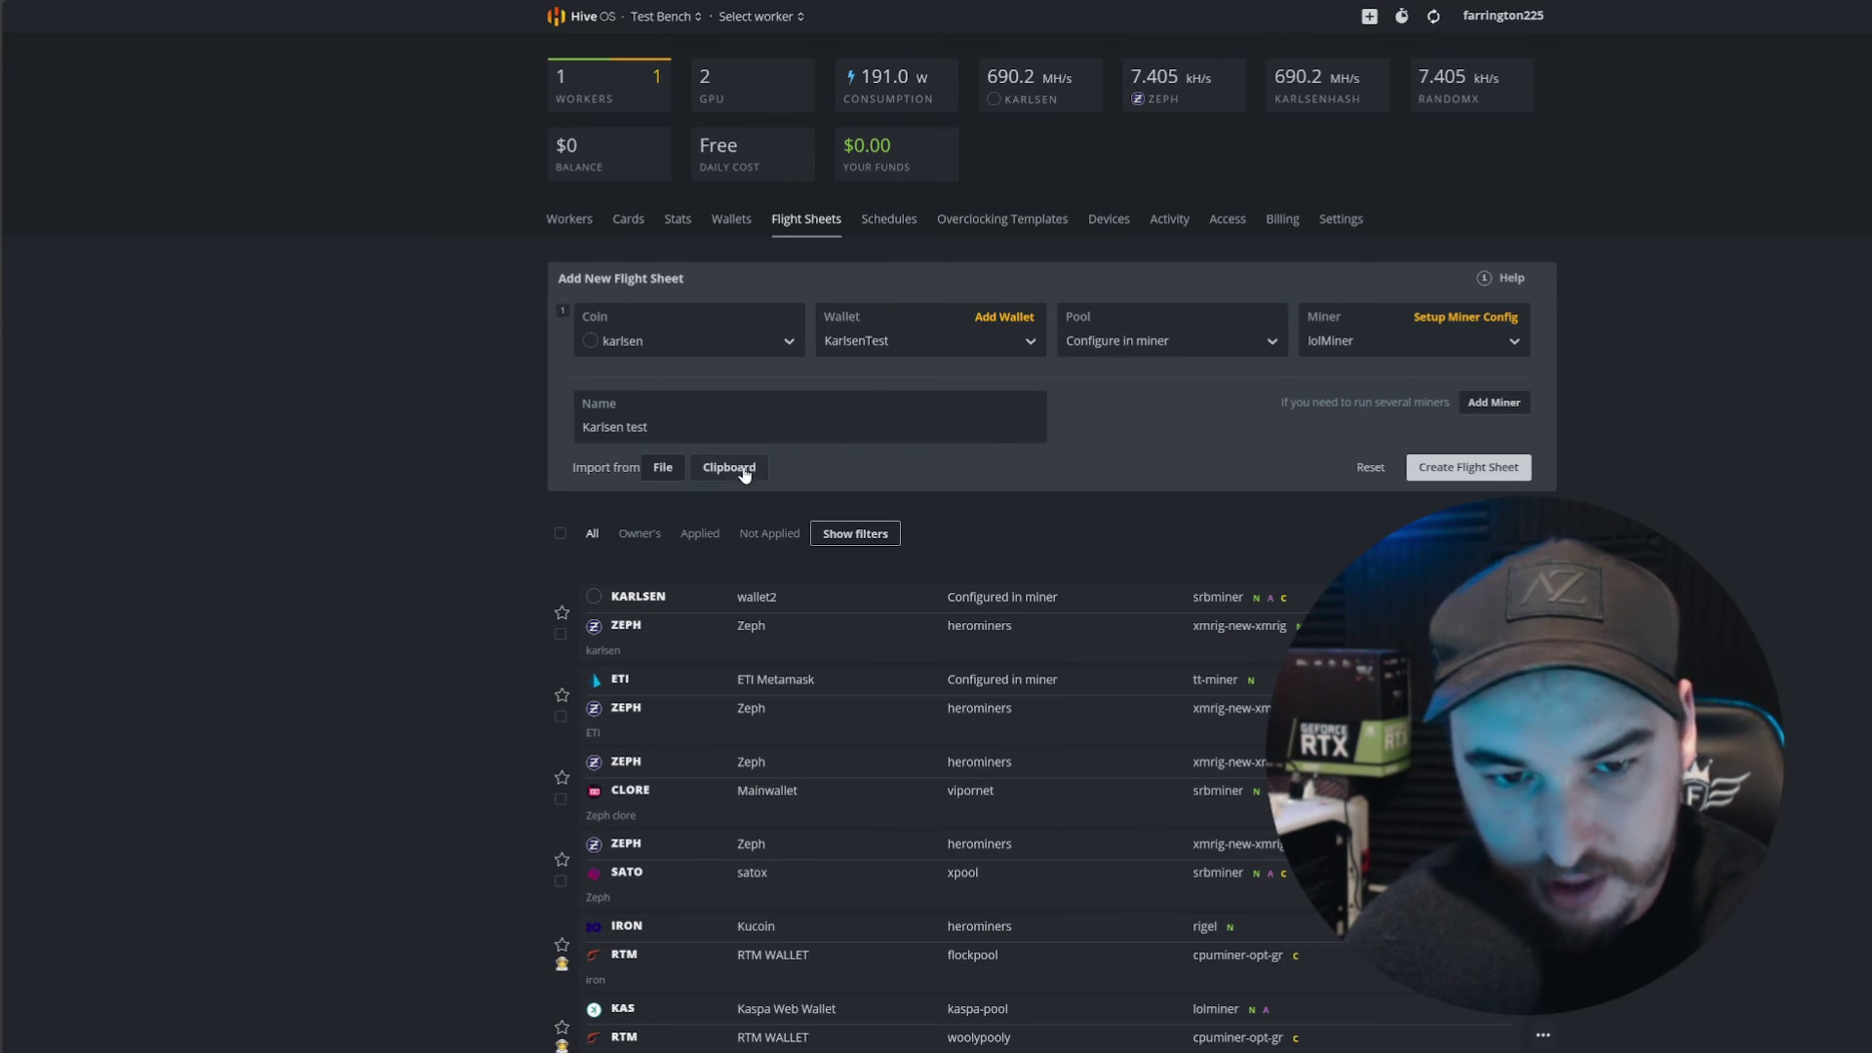
click(1467, 467)
- Open worker rigD41A7F, check its Flight Sheet tab, then return to Overview
scroll(1121, 463, down, 1)
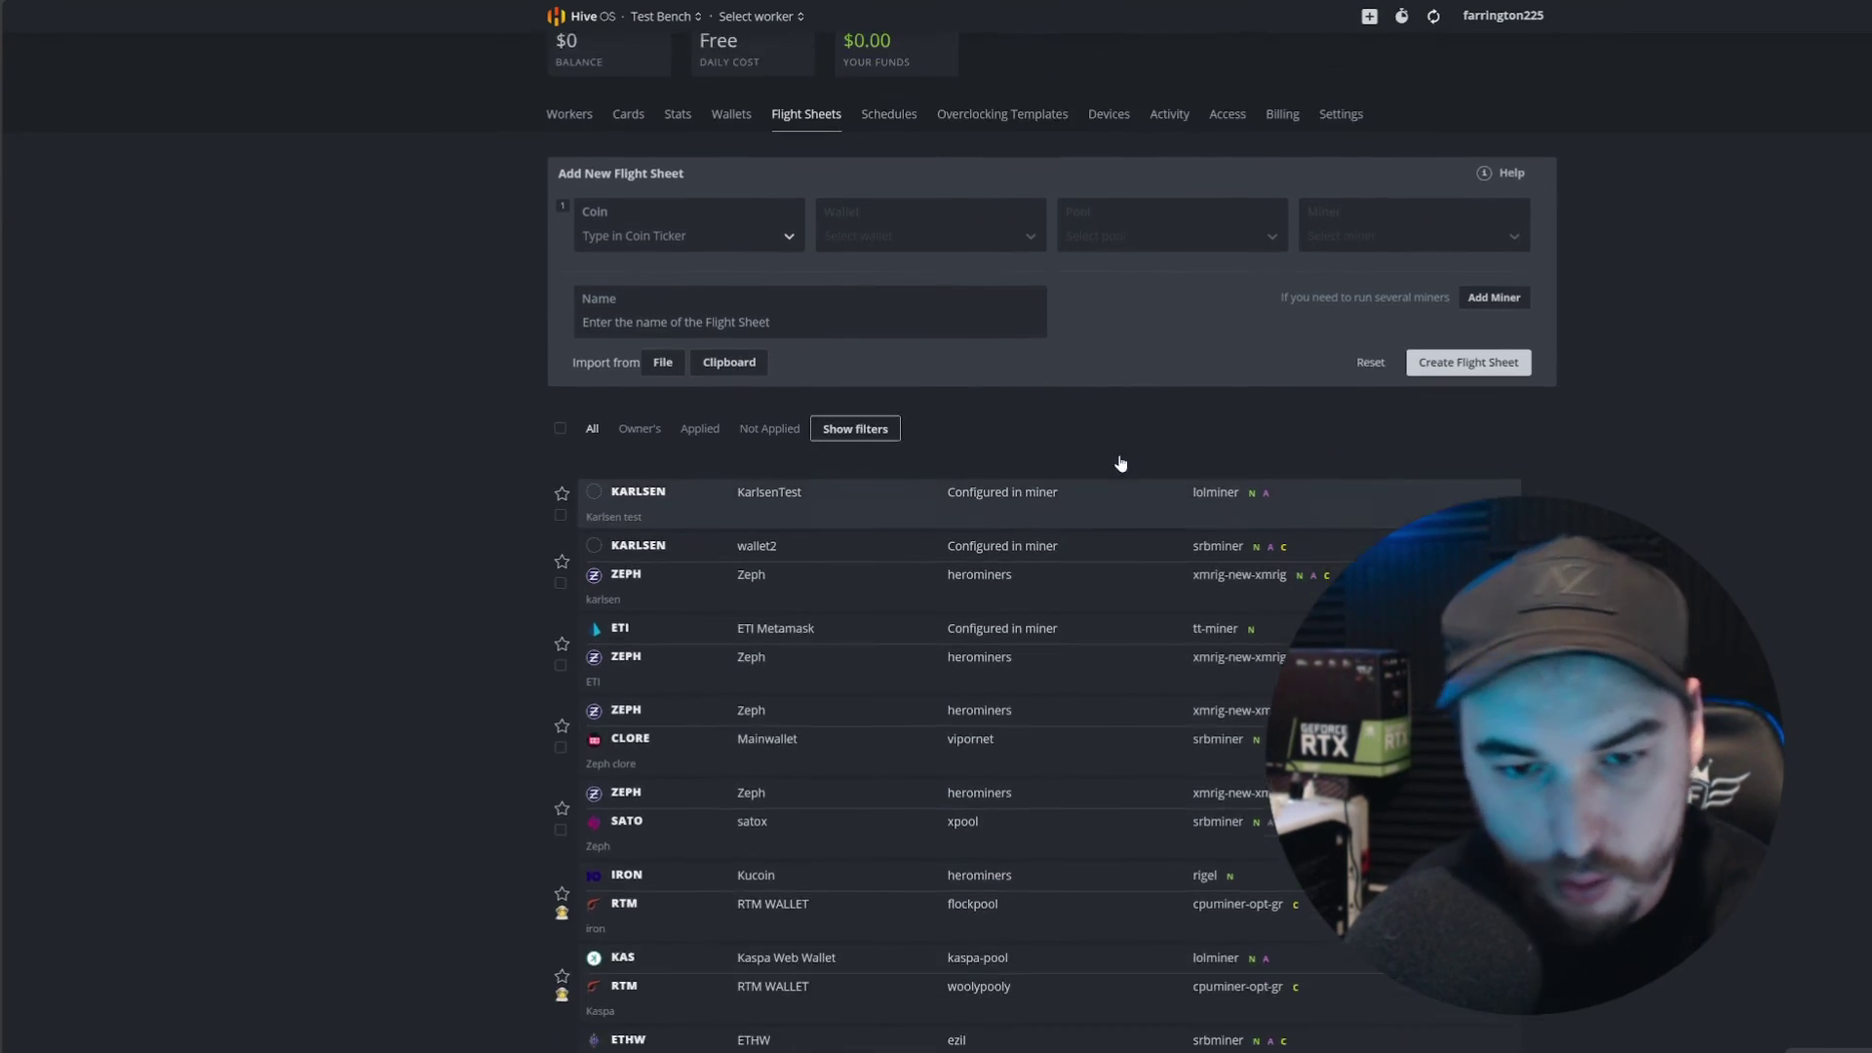
scroll(1126, 460, down, 2)
scroll(1073, 409, up, 4)
click(792, 12)
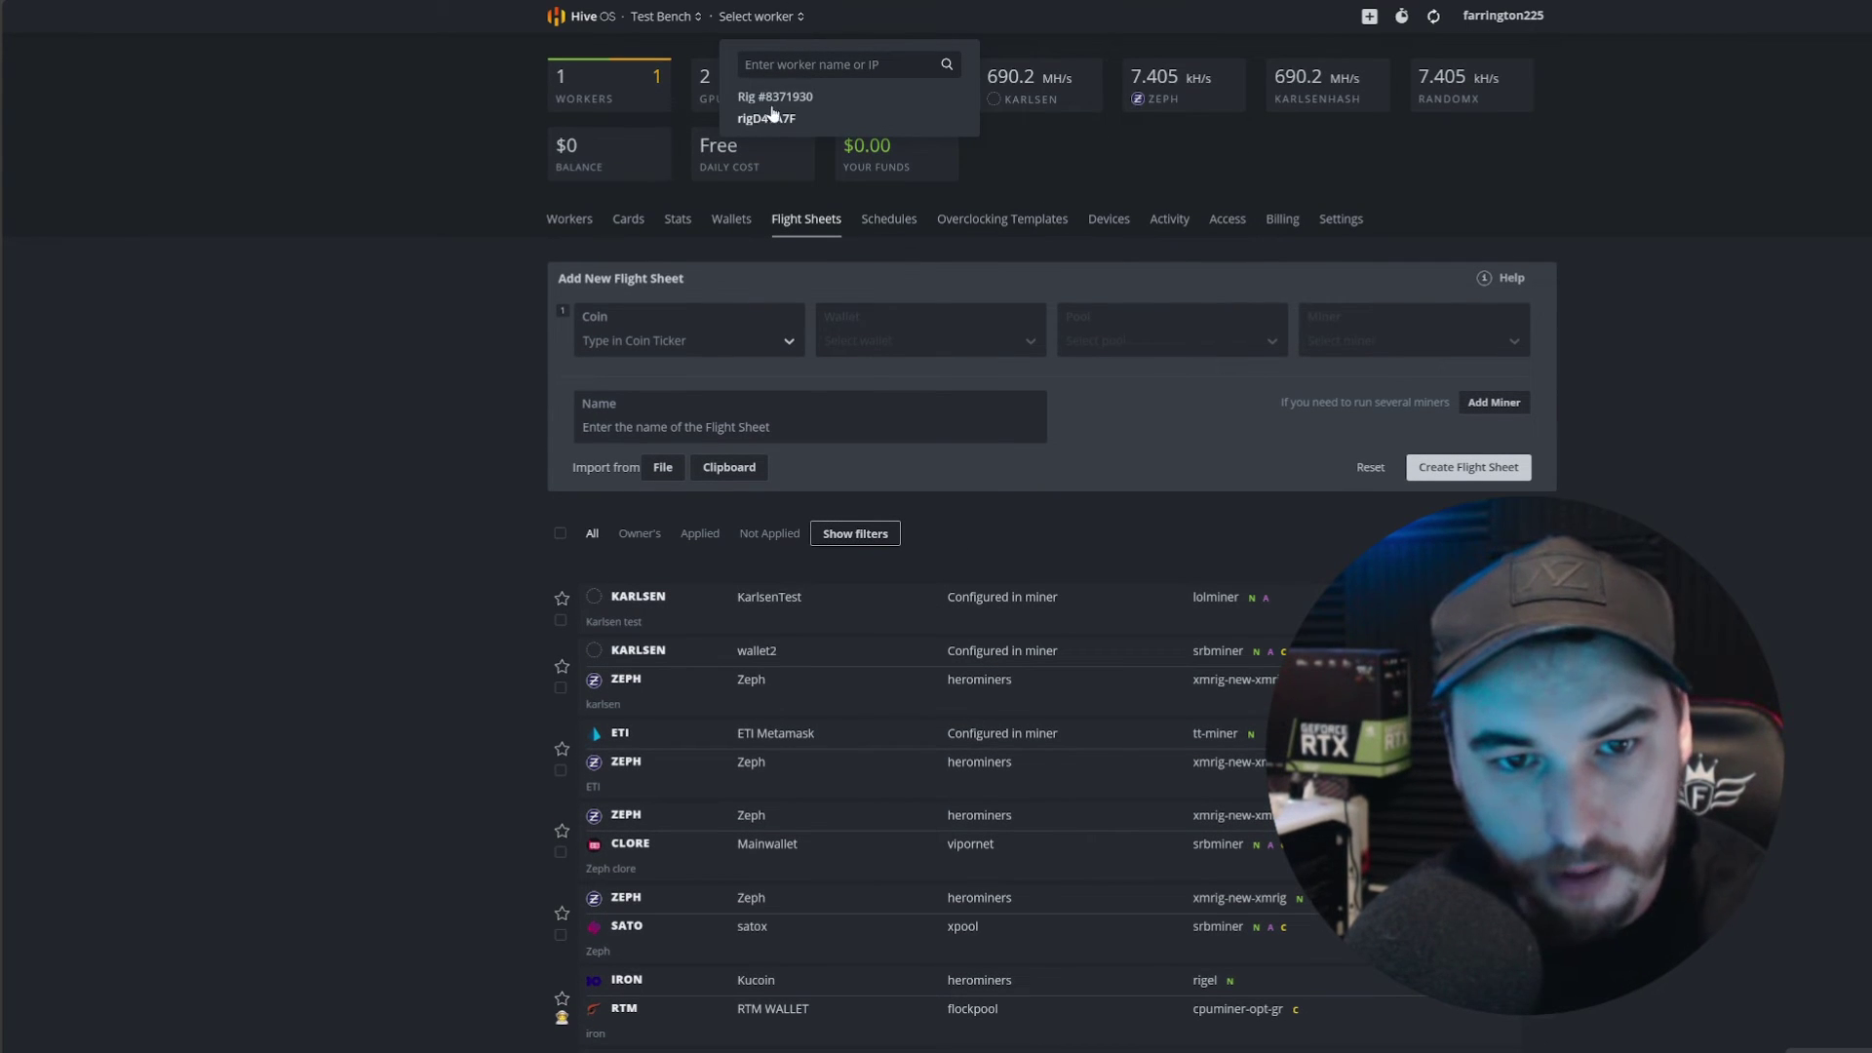
click(768, 118)
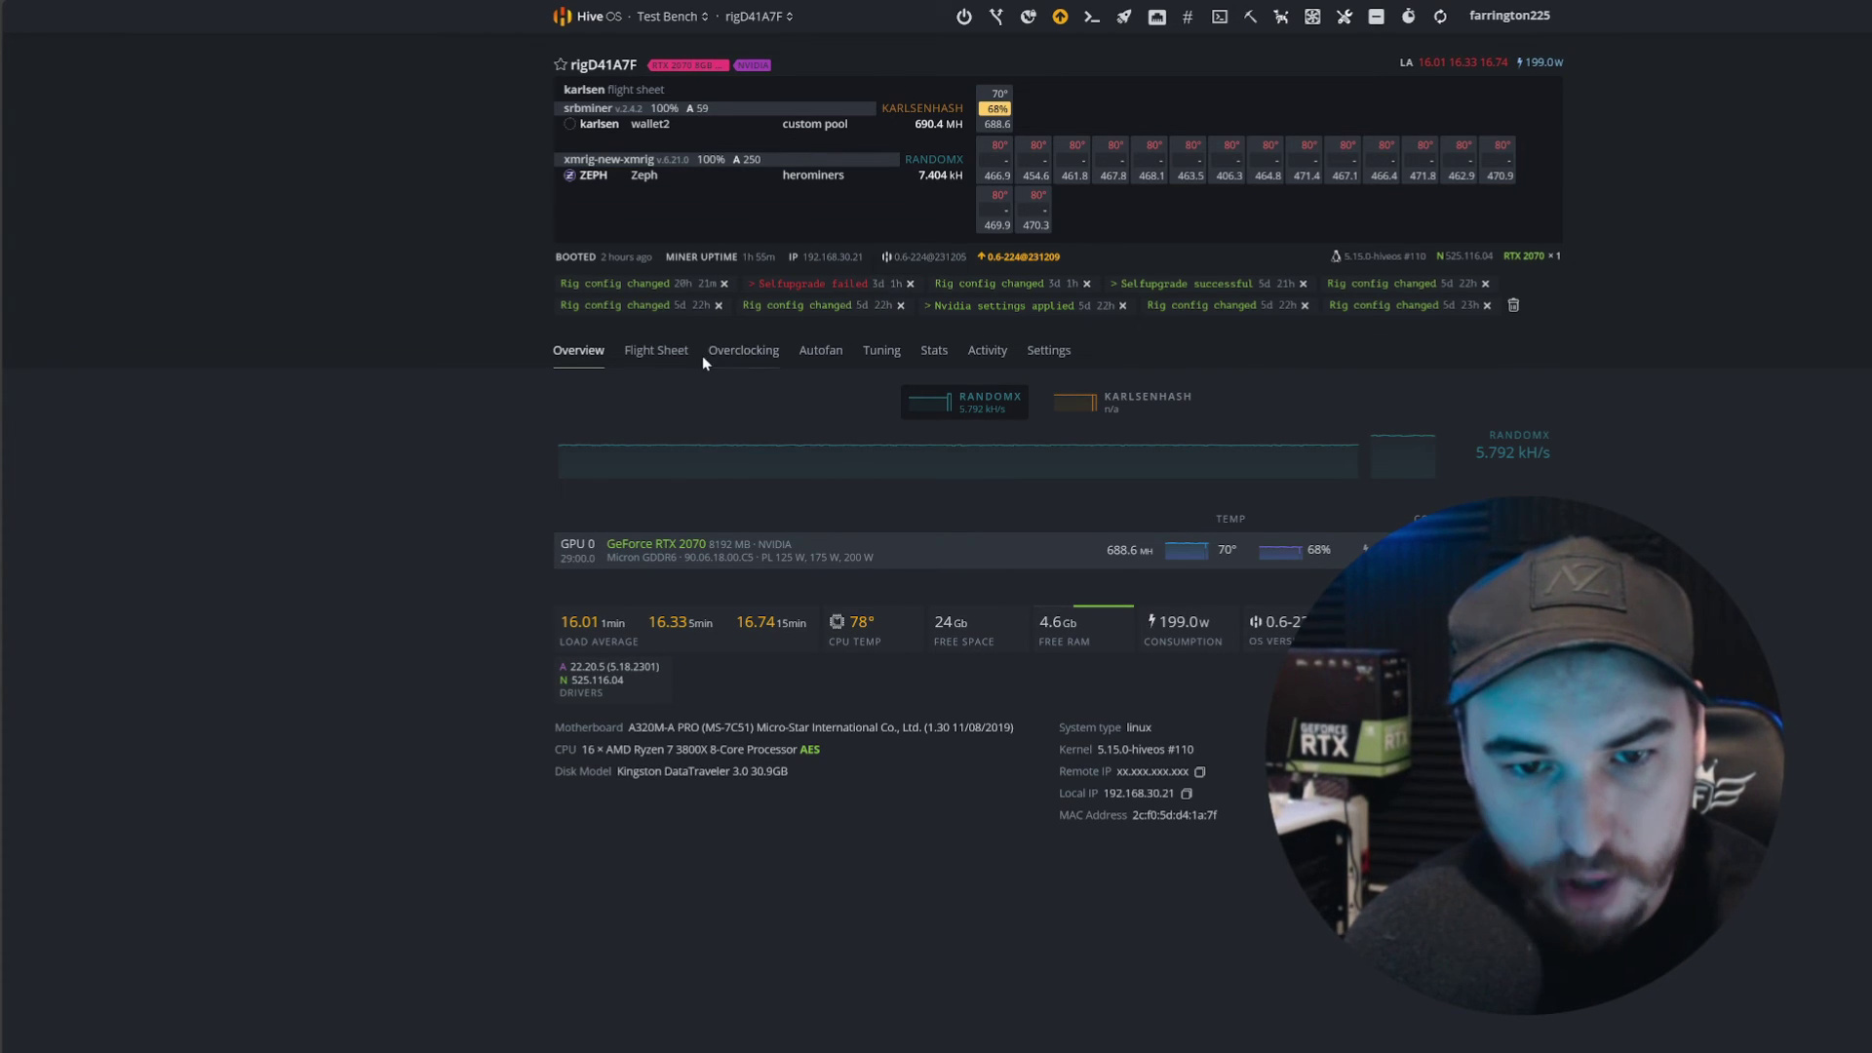
click(664, 359)
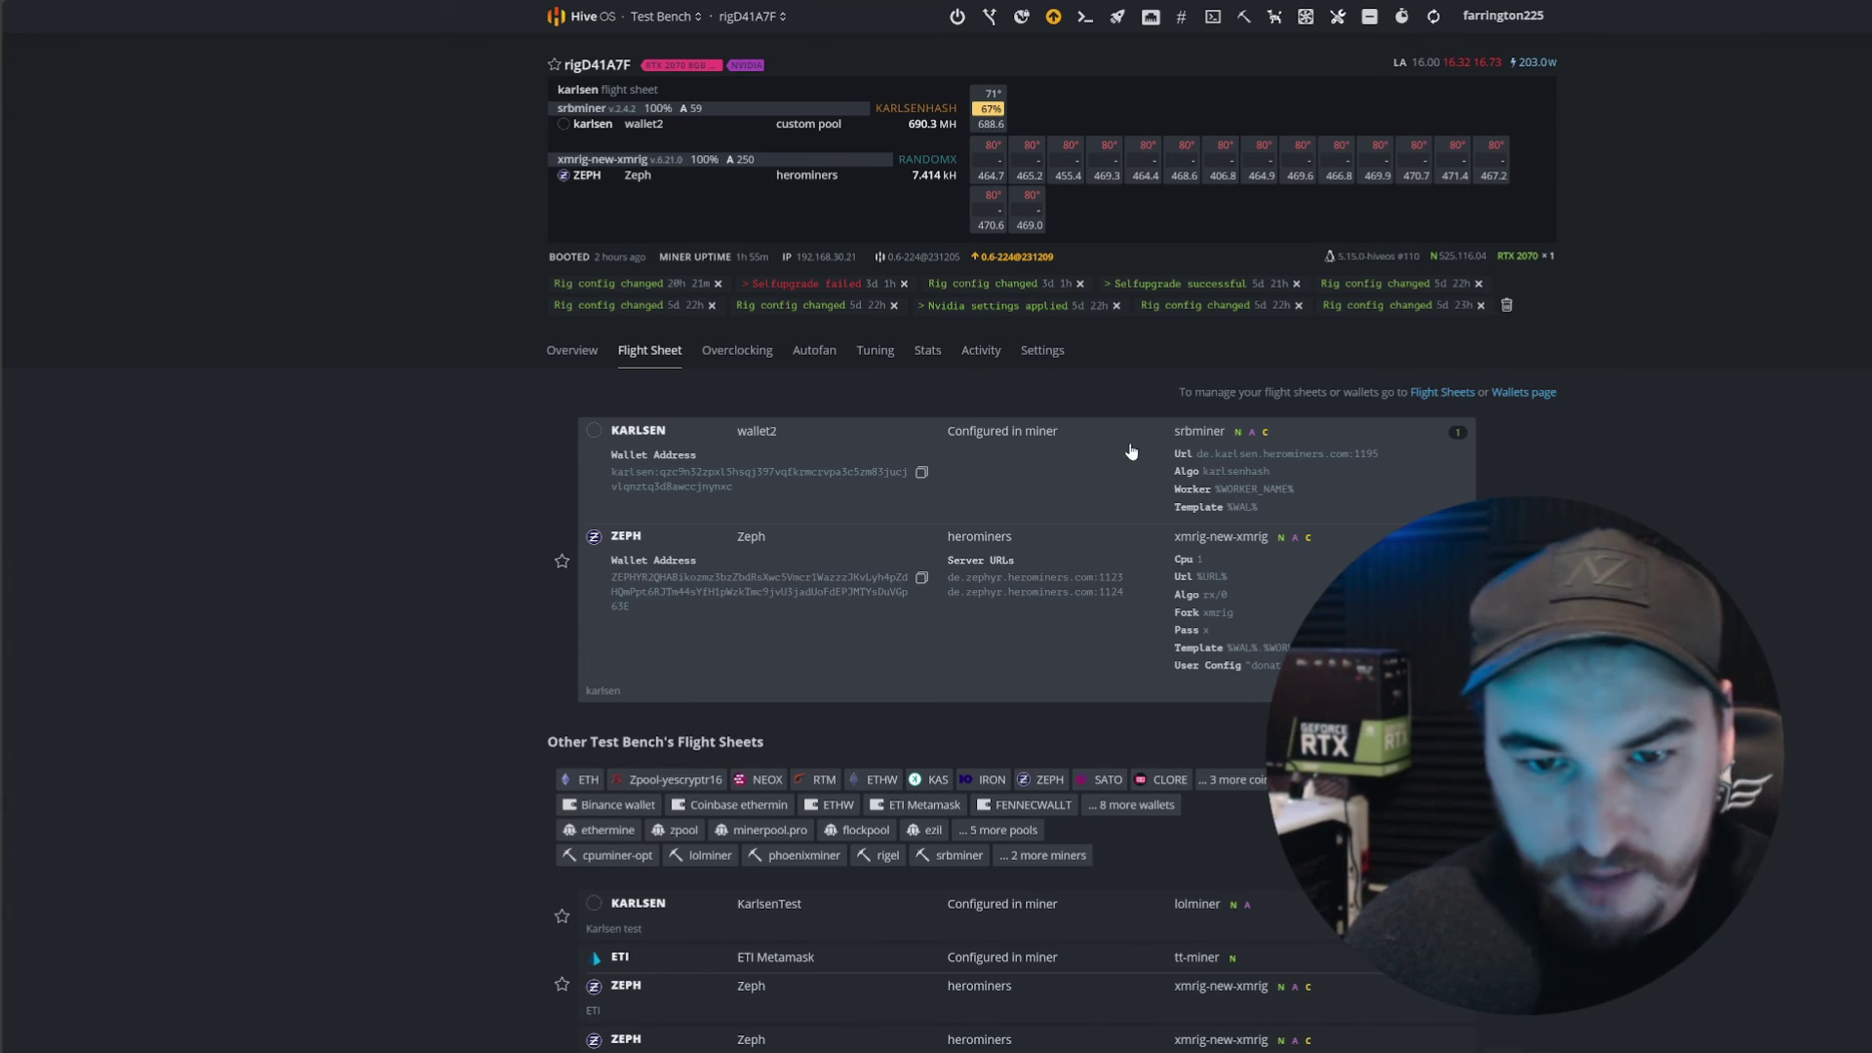
click(575, 351)
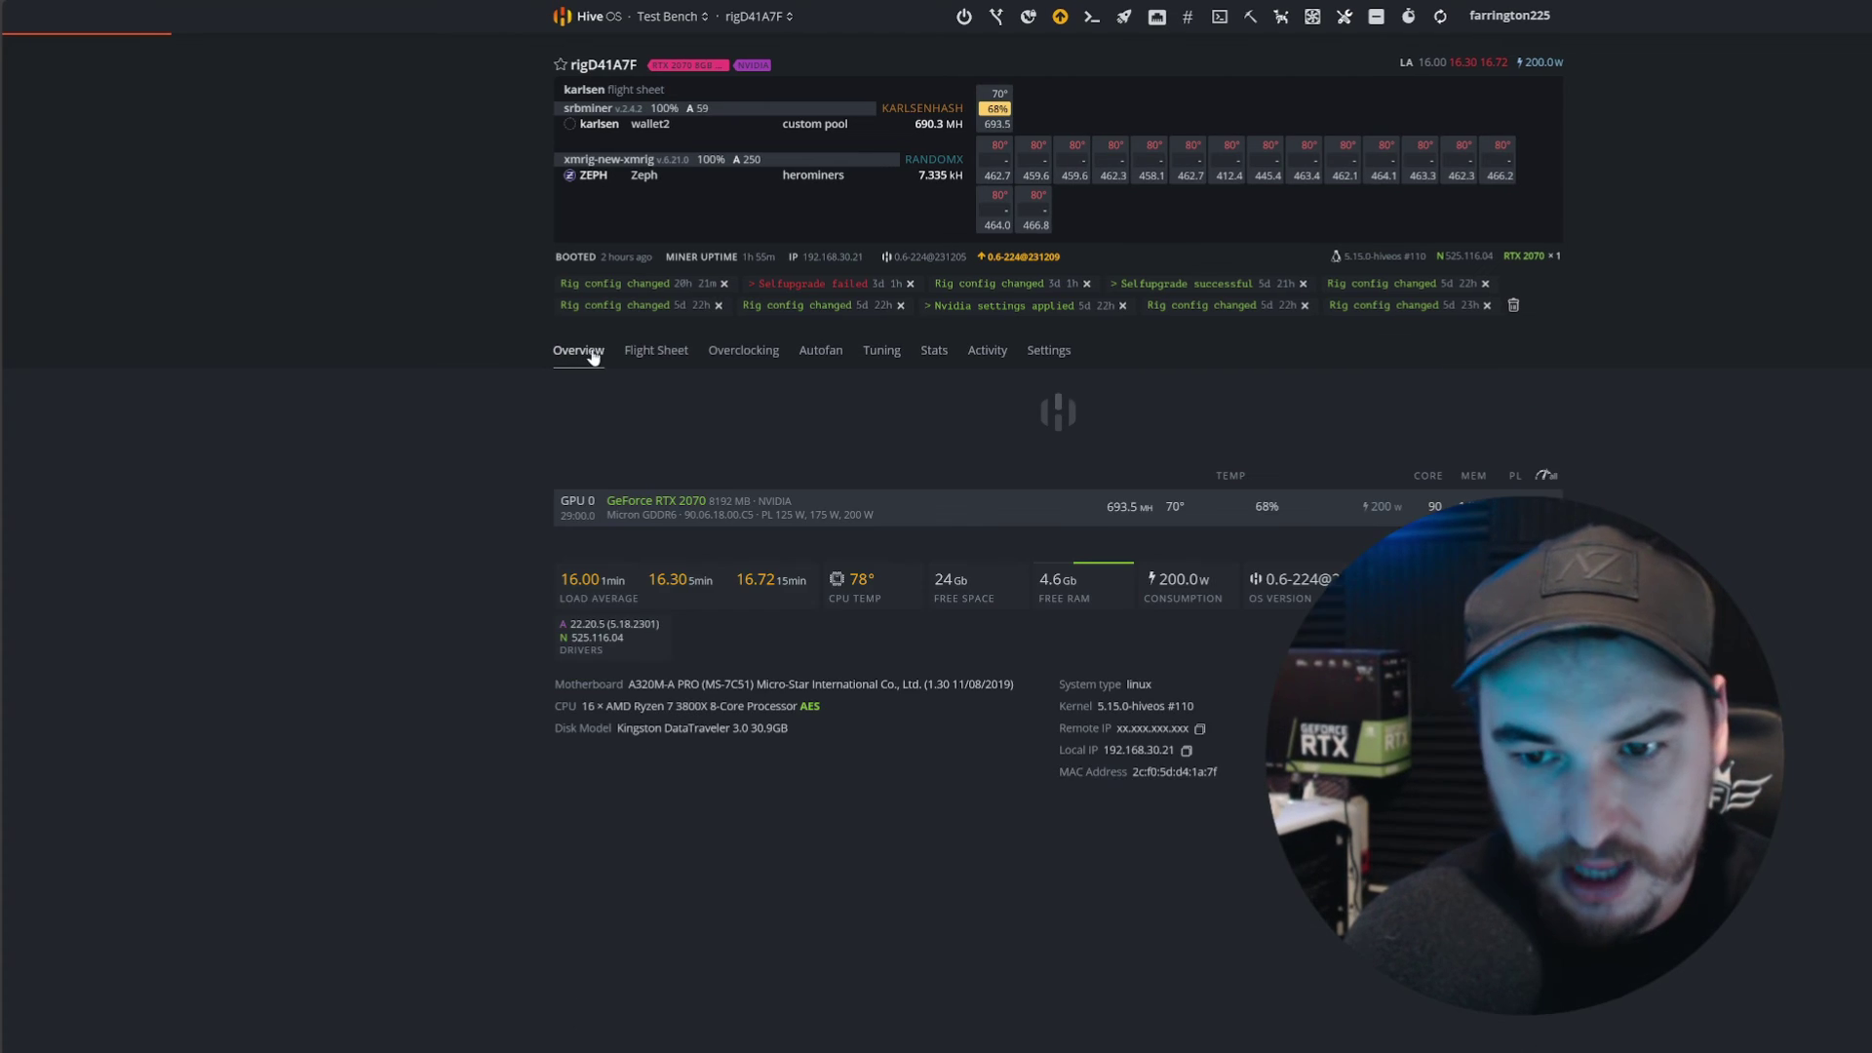
- Open the KarlsenTest flight sheet from the rig's flight sheets for editing
click(681, 352)
scroll(1030, 751, down, 3)
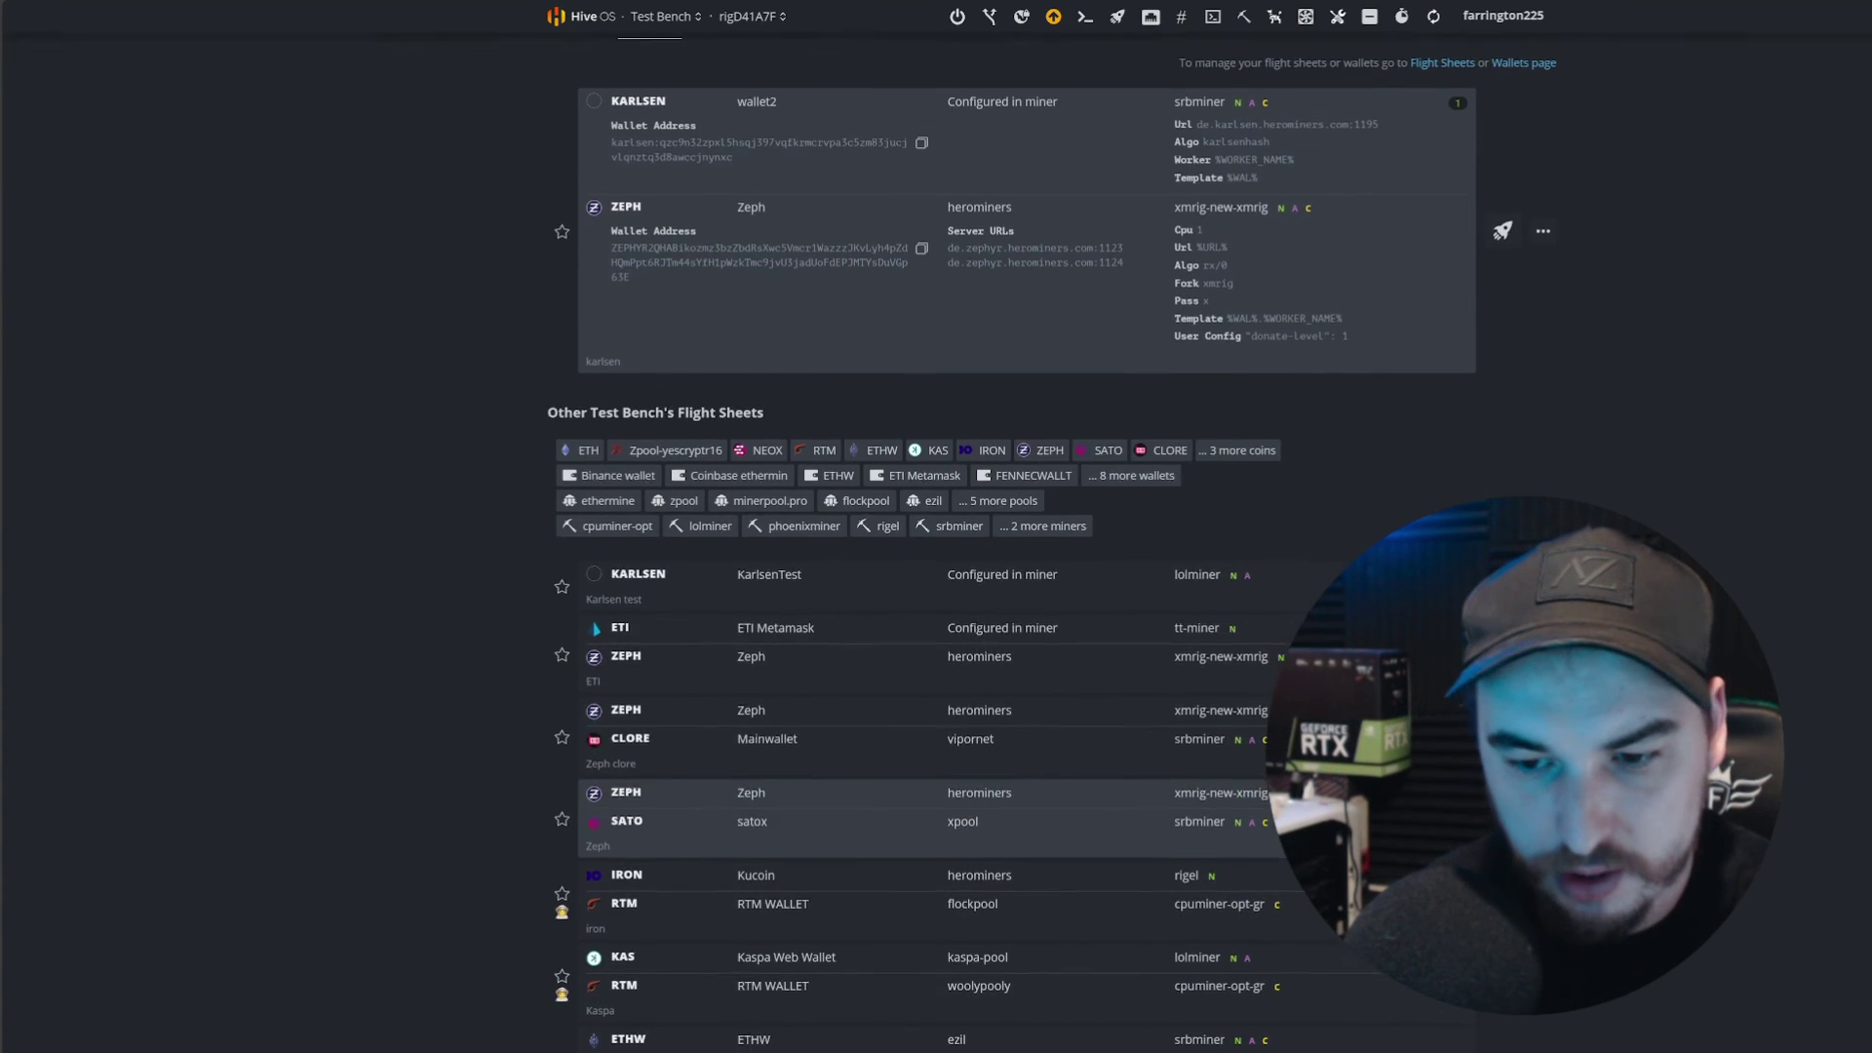
click(1258, 581)
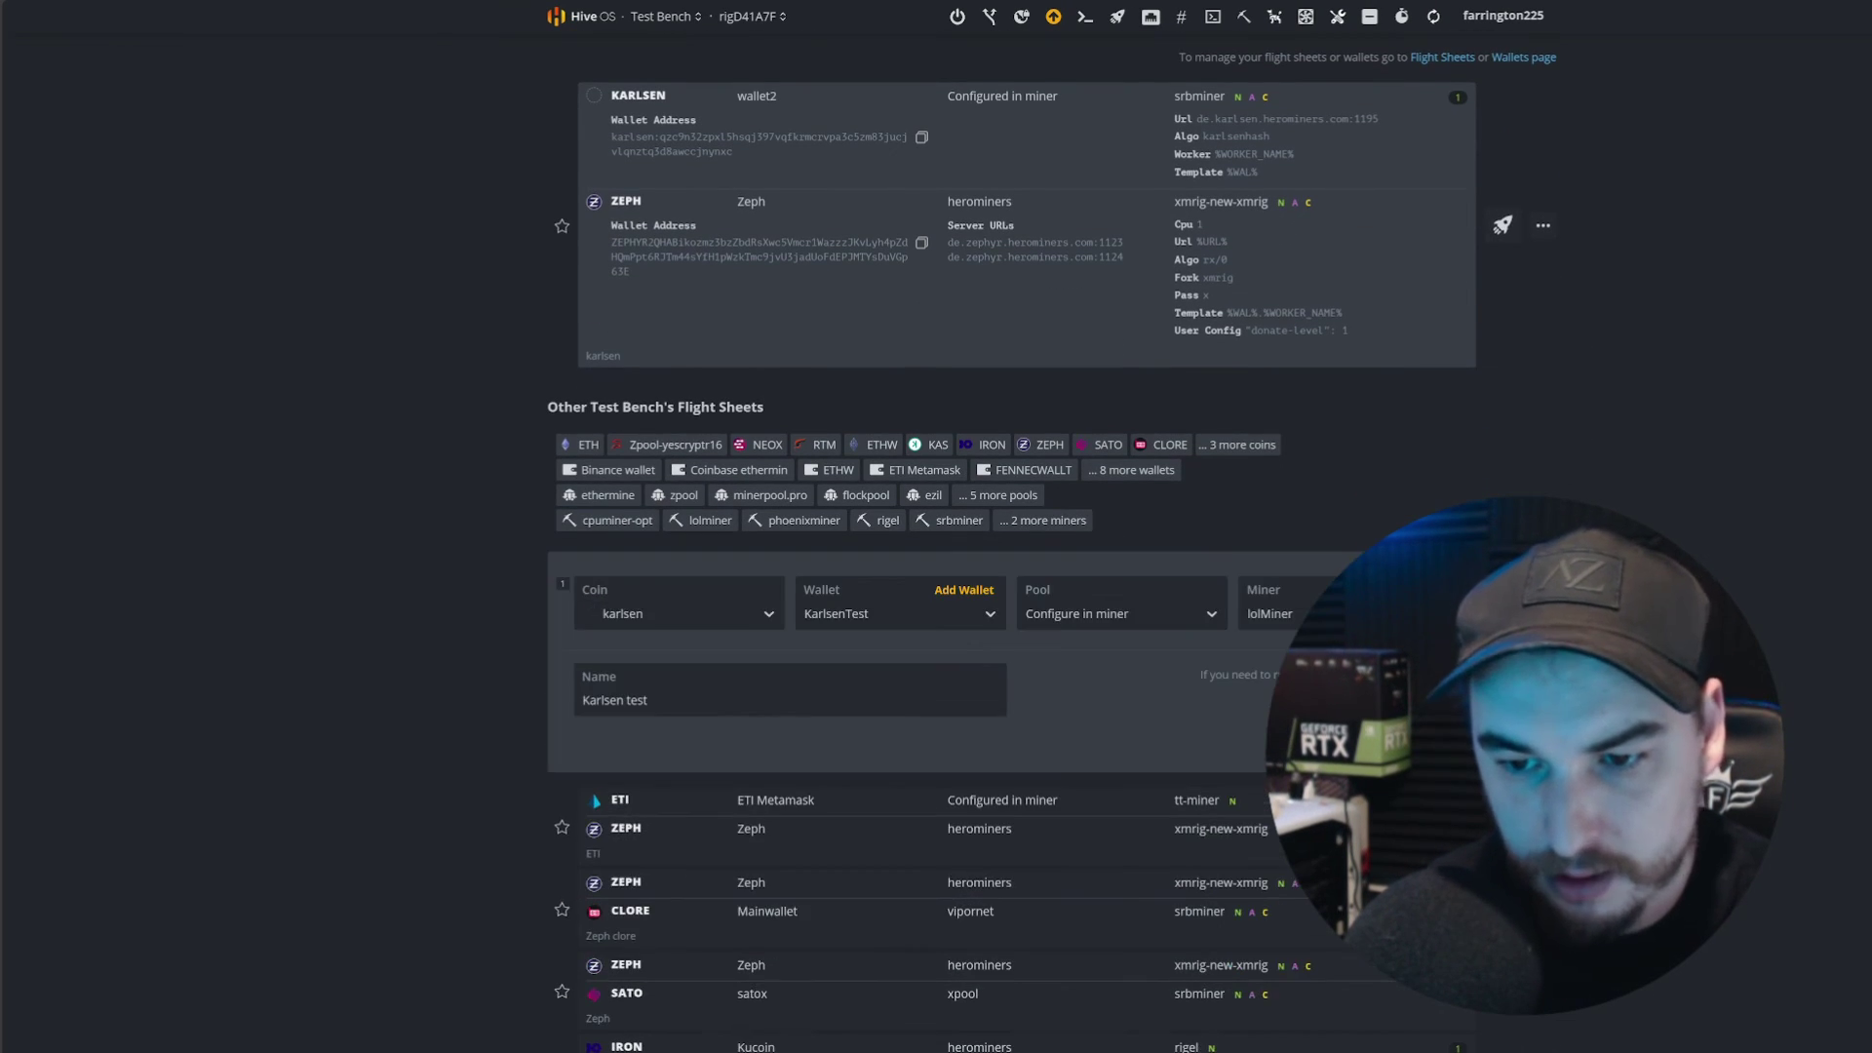
- Replace lolMiner with SRBMiner-MULTI as the flight sheet's miner
click(1306, 614)
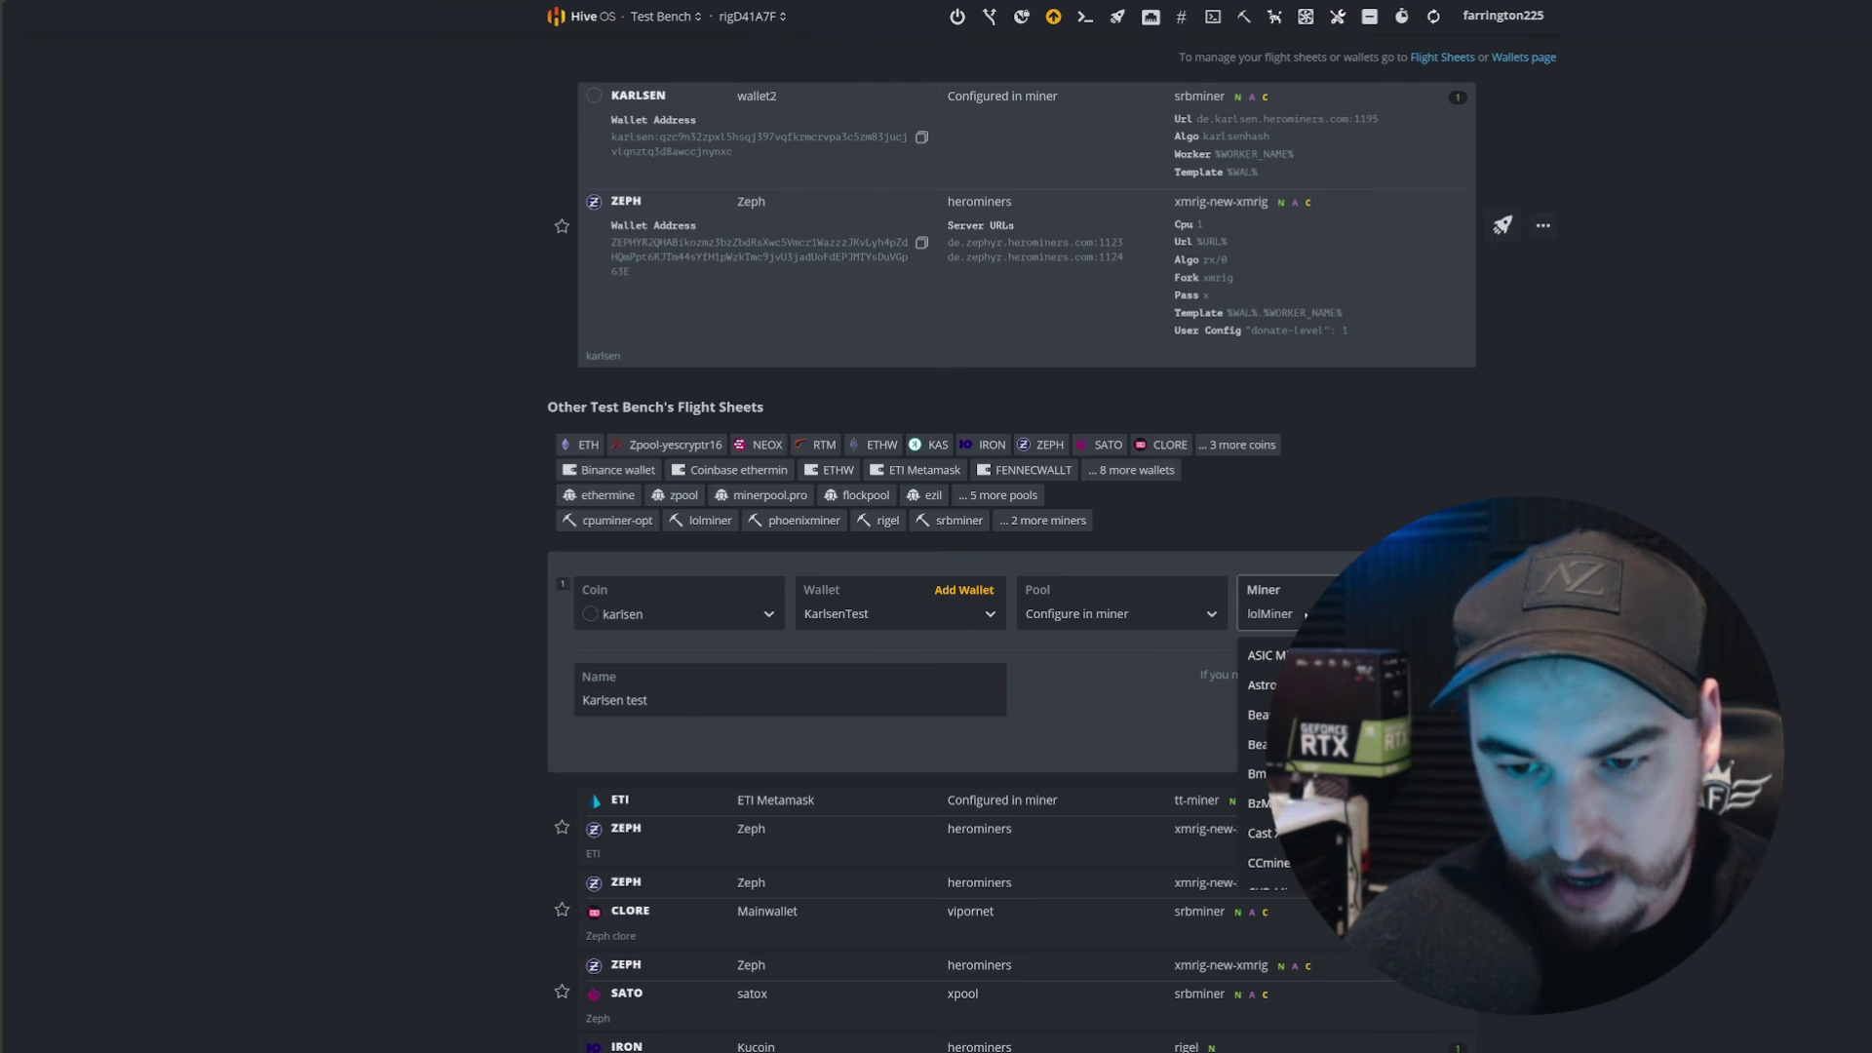
key(Return)
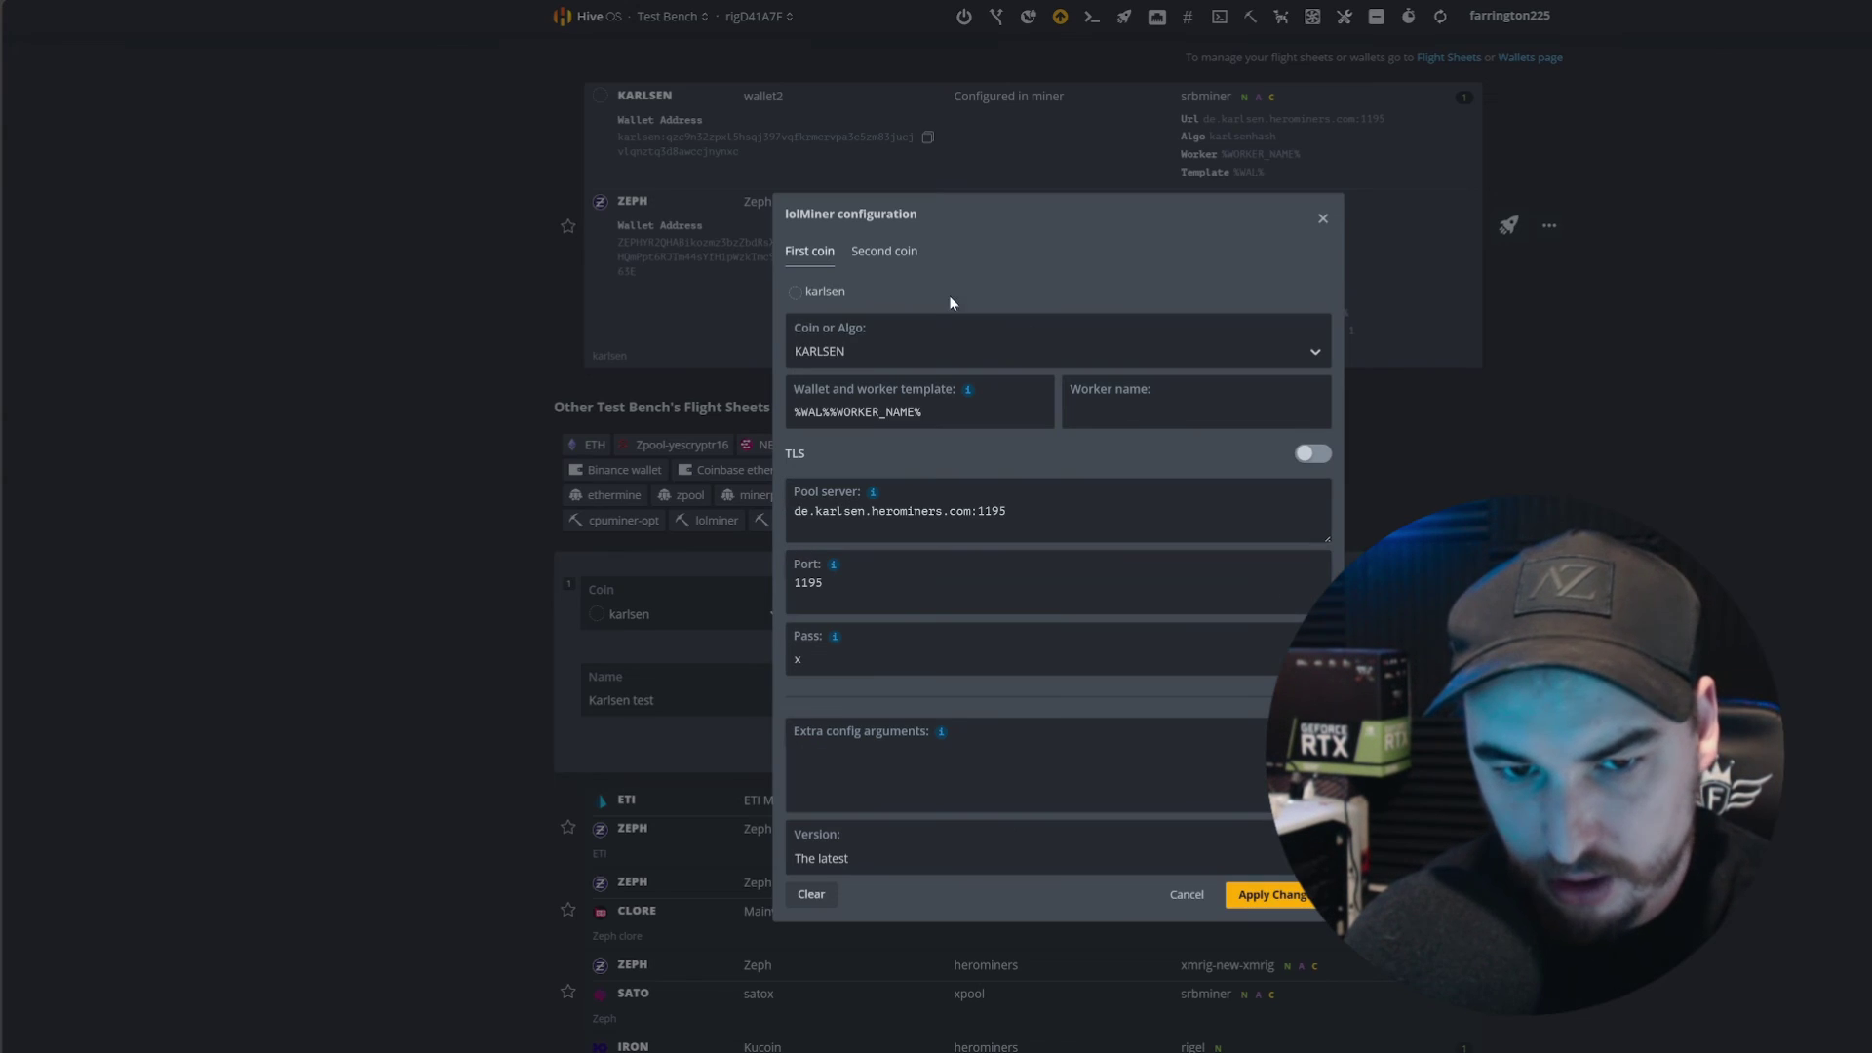
click(1323, 221)
text(srb)
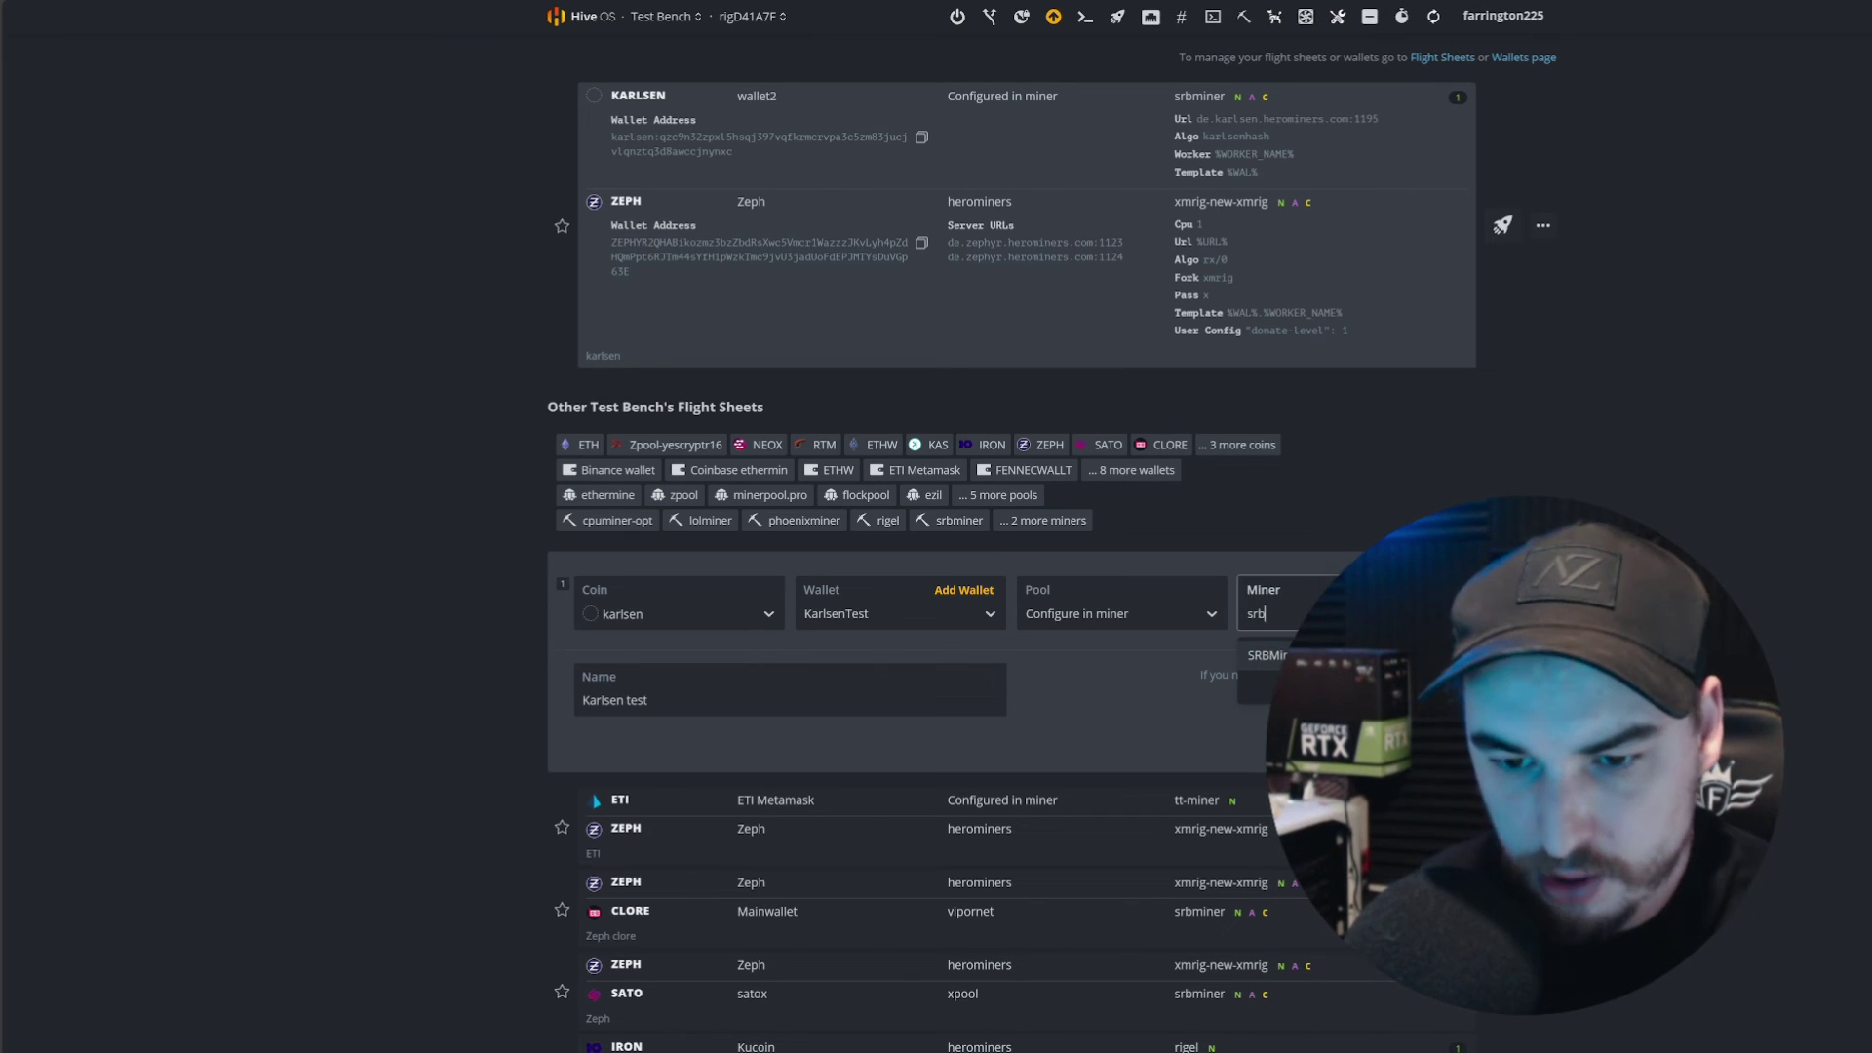
click(1345, 655)
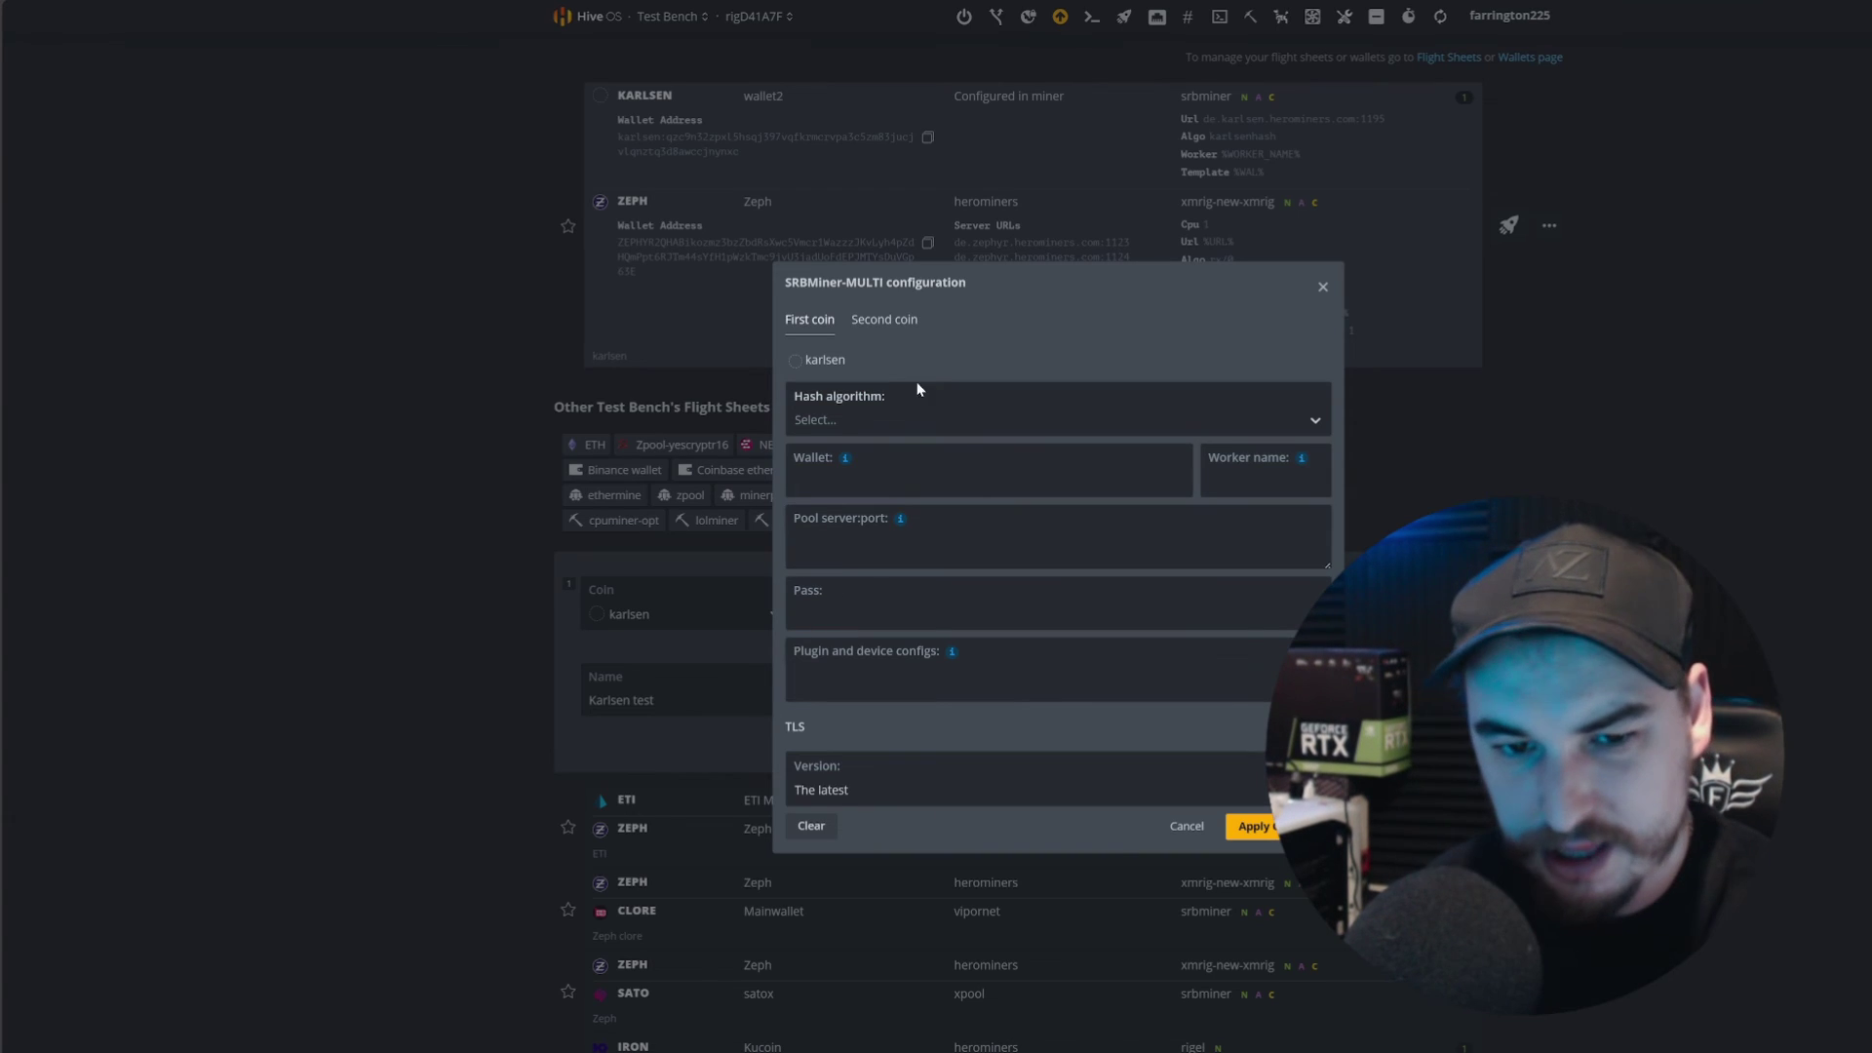
- Set SRBMiner-MULTI to karlsenhash with %WAL% wallet and %WORKER_NAME% worker templates
click(877, 419)
text(ka)
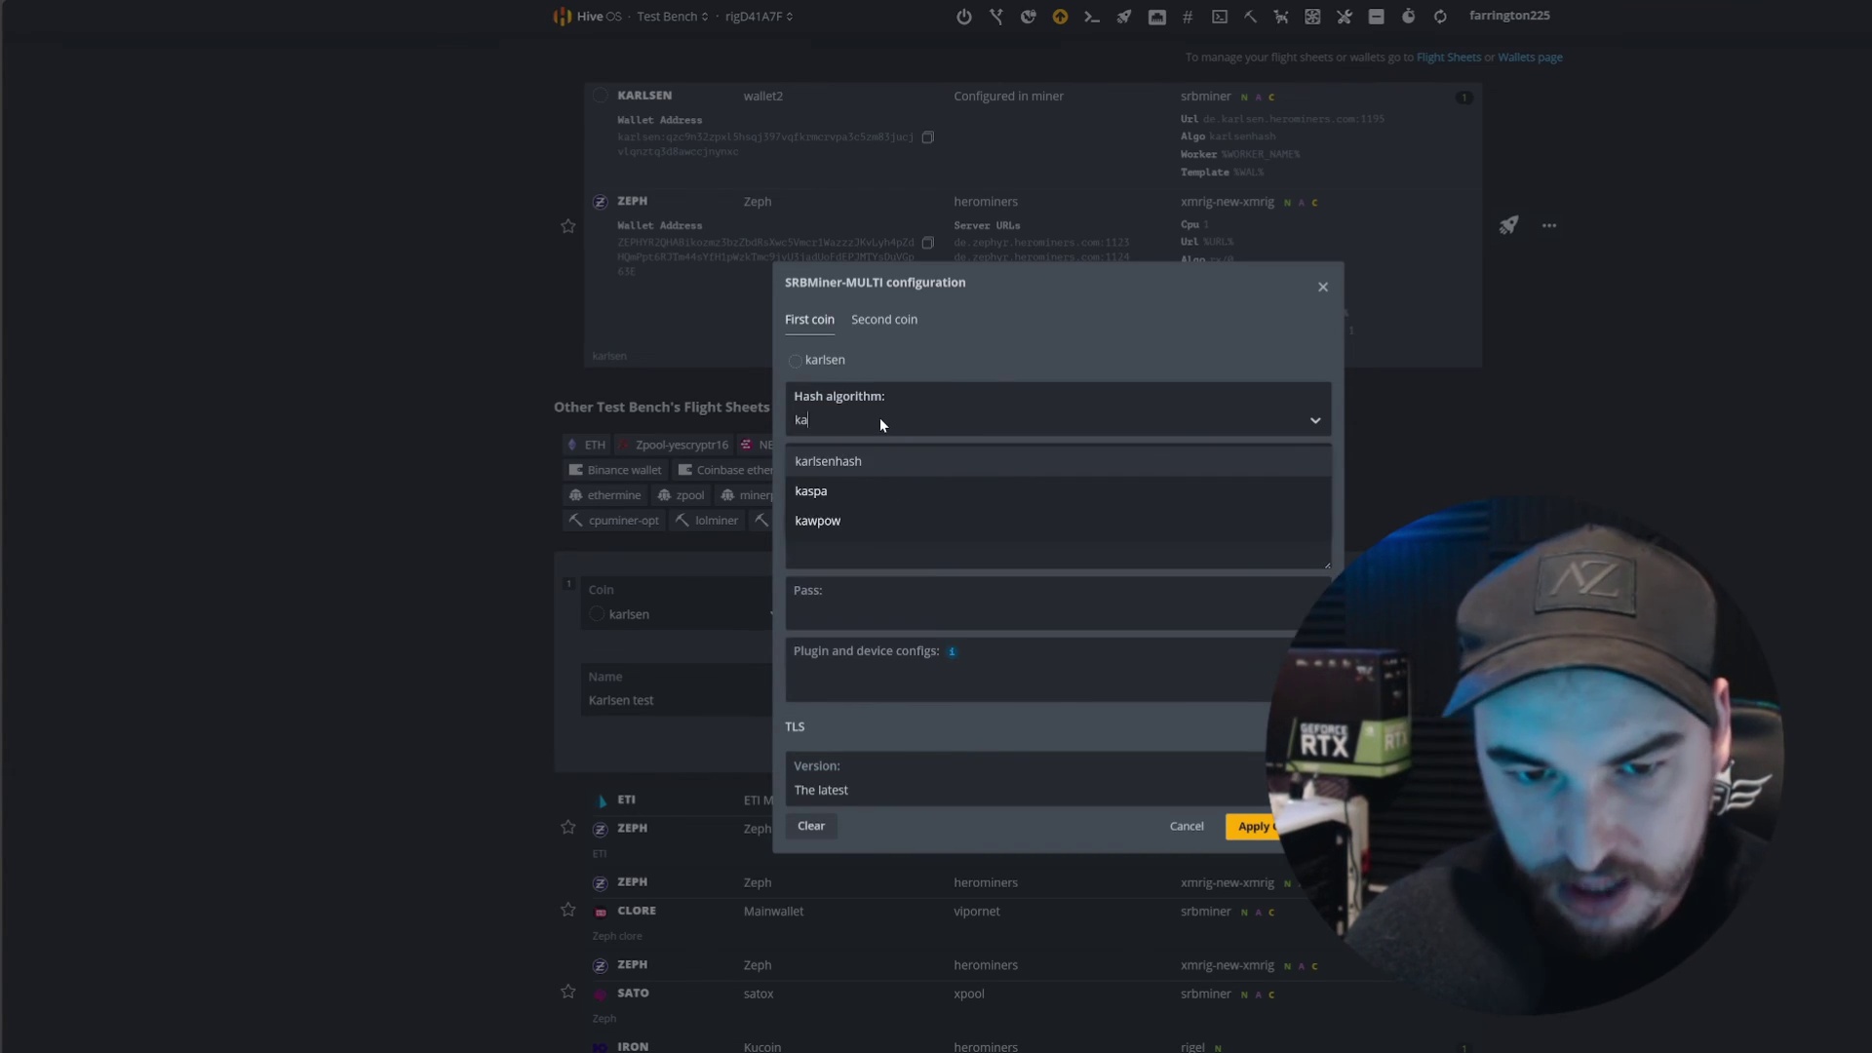
click(876, 460)
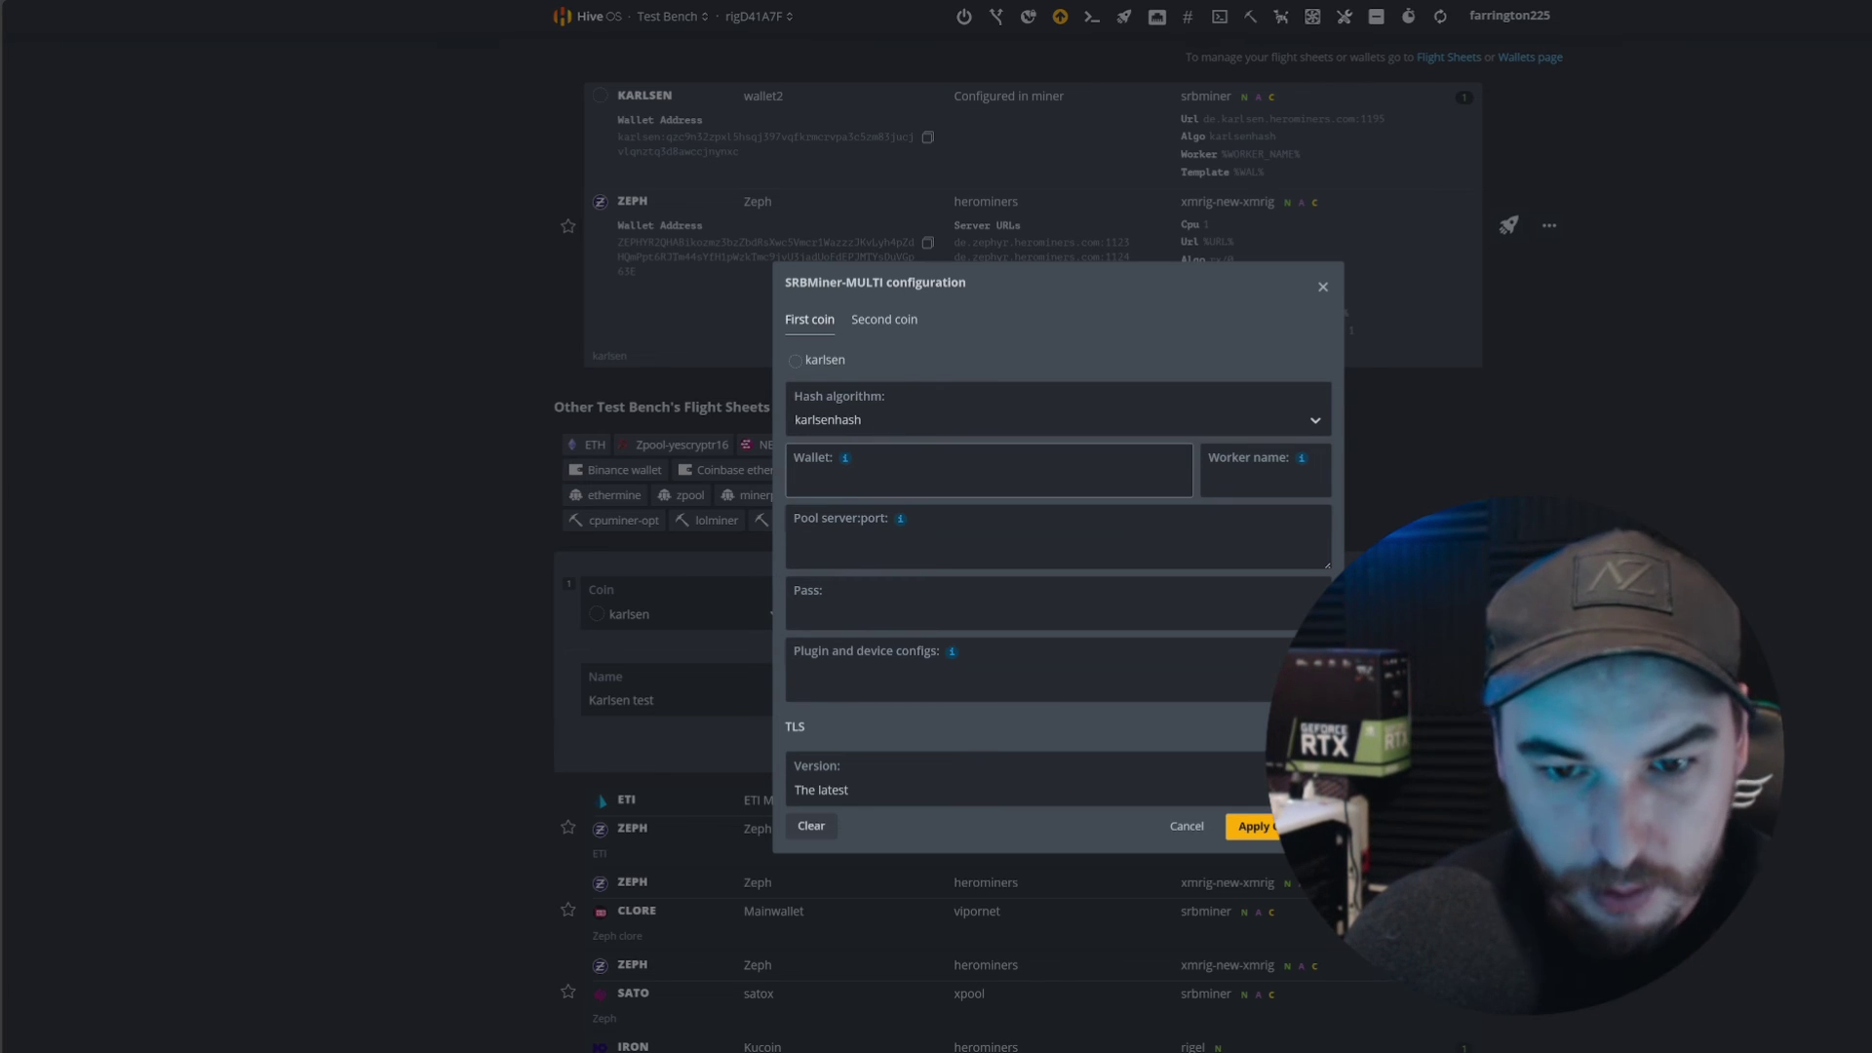
mouse_move(845, 460)
click(904, 521)
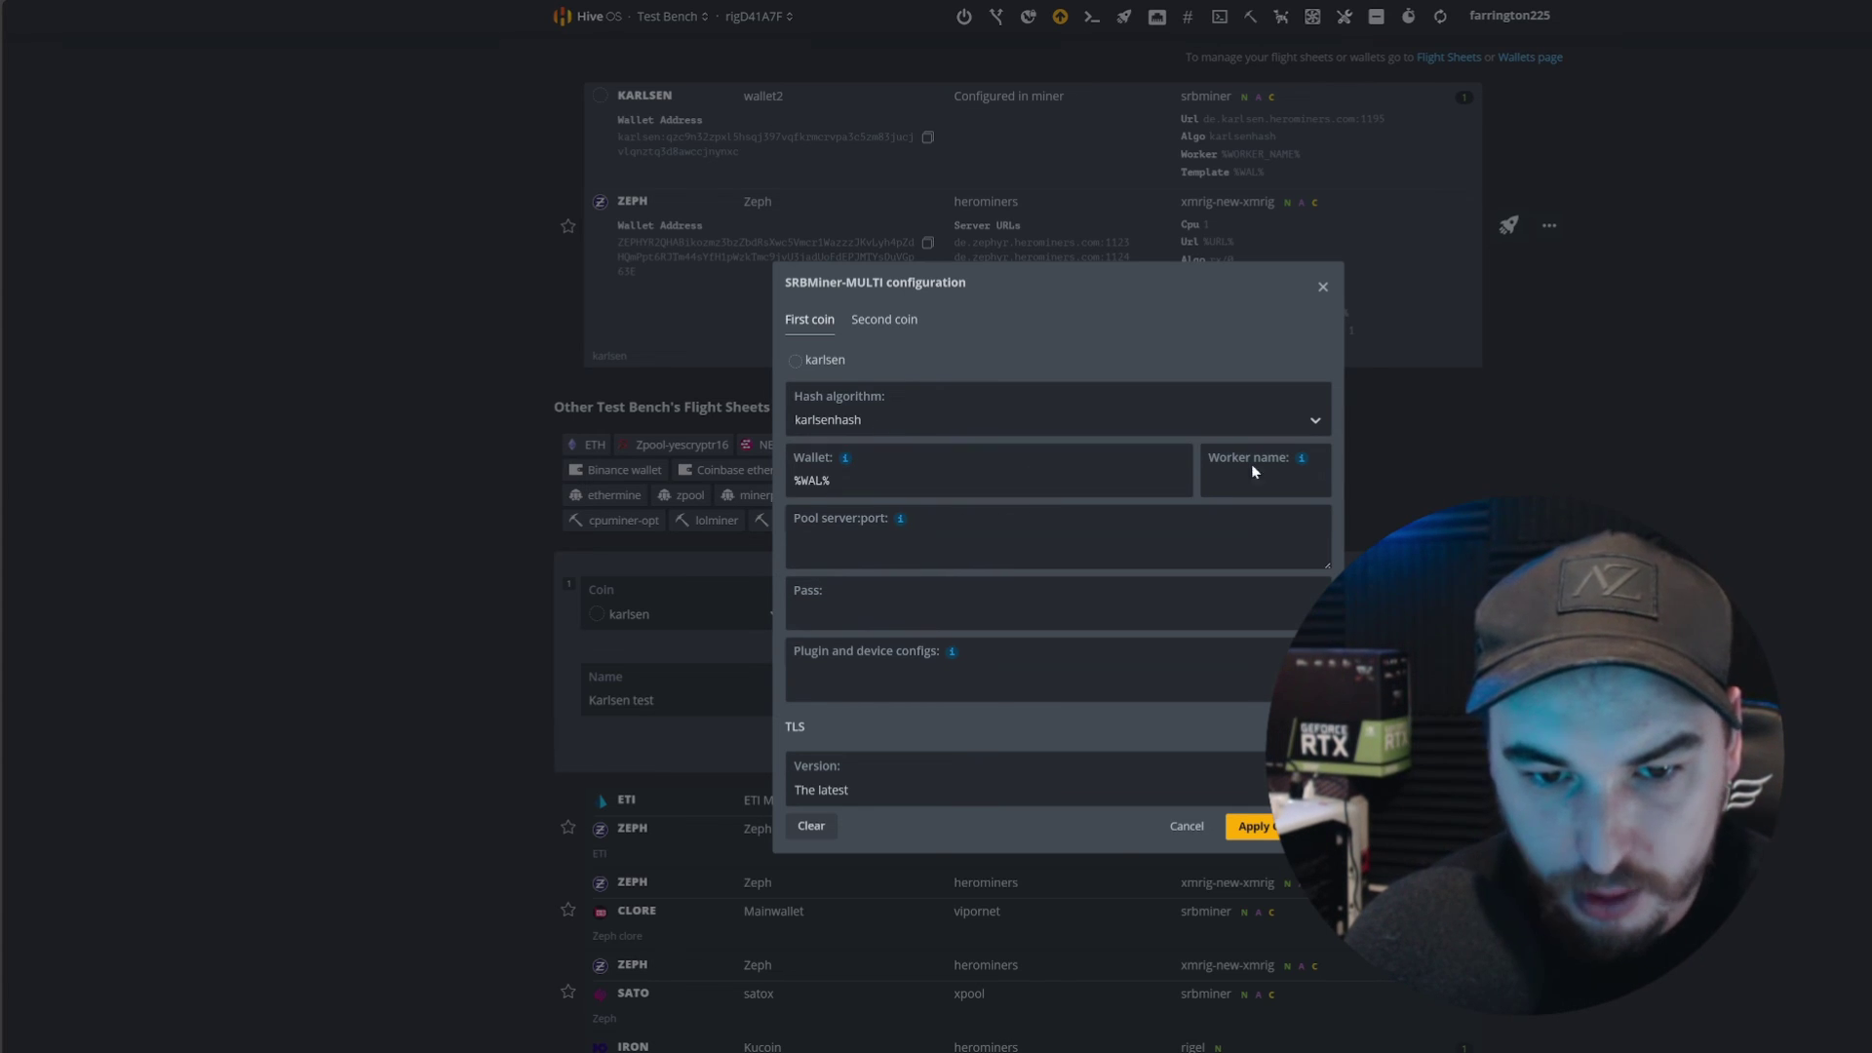
mouse_move(1303, 466)
click(1369, 522)
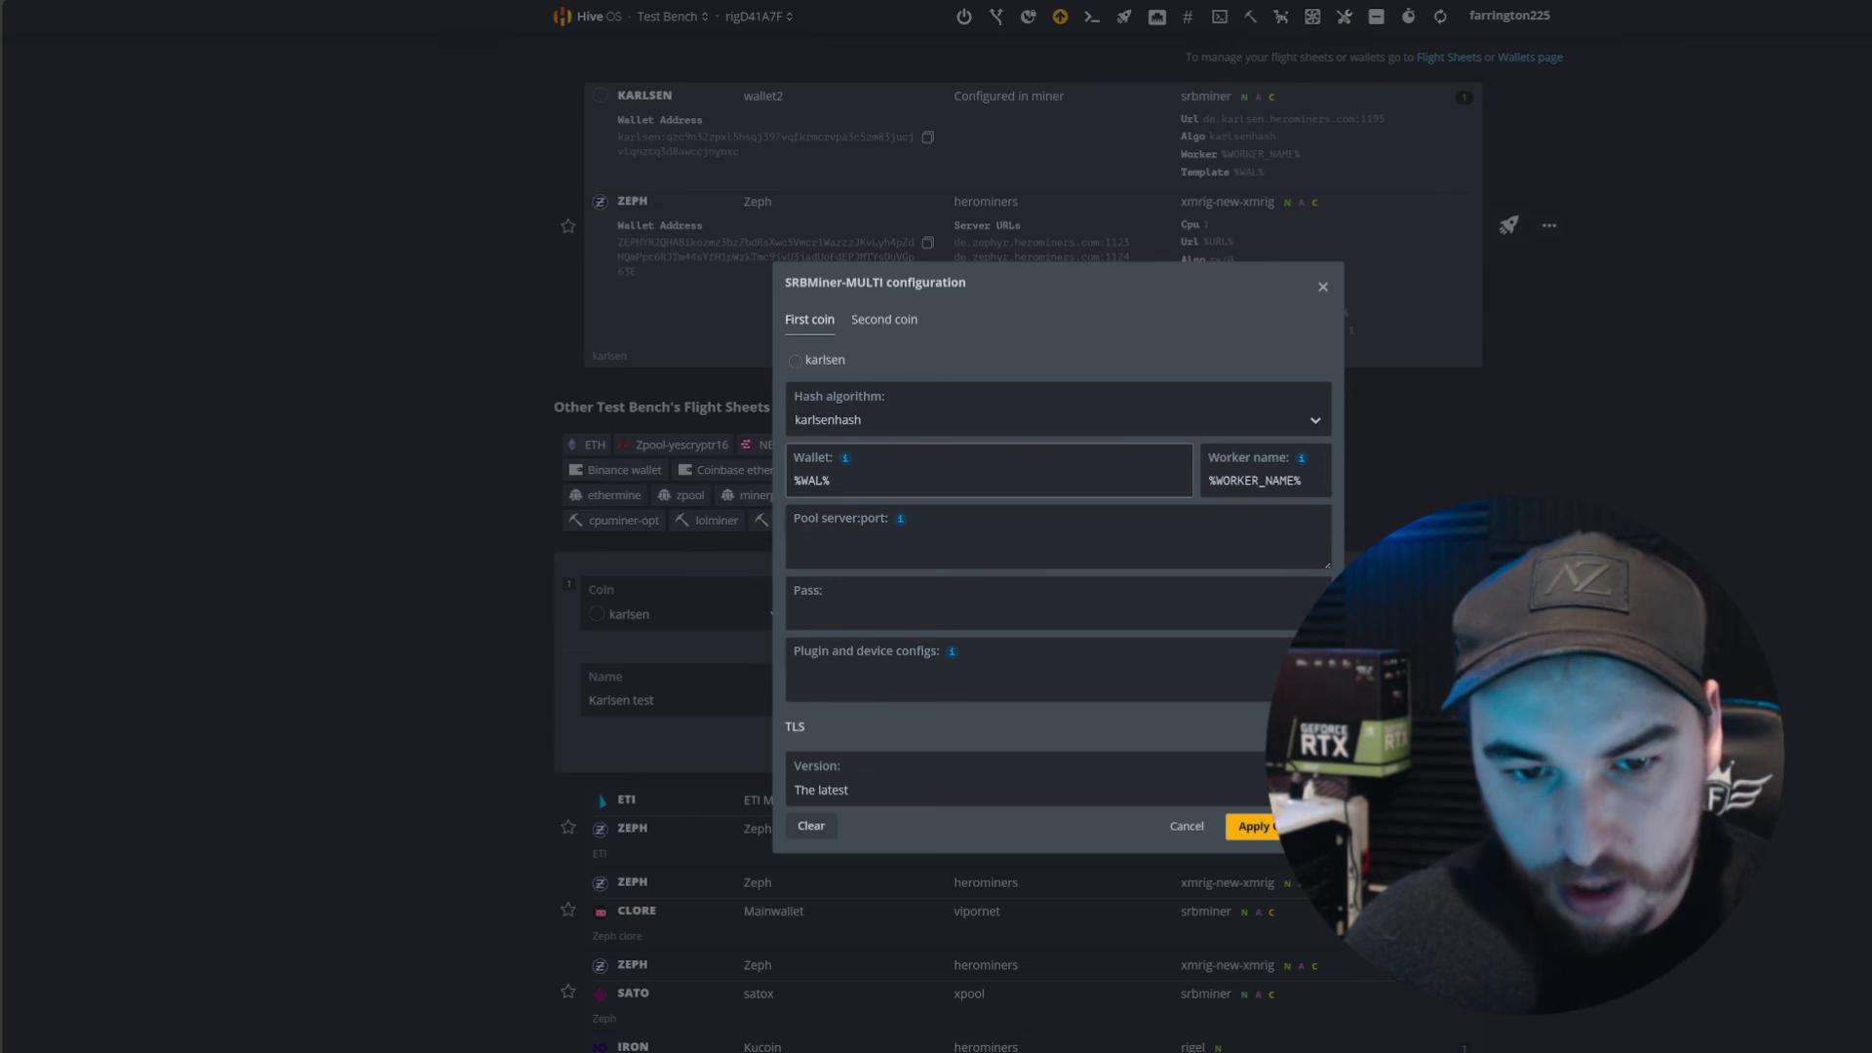
- Paste pool de.karlsen.herominers.com:1195 from the HeroMiners page and add --disable-cpu
click(831, 481)
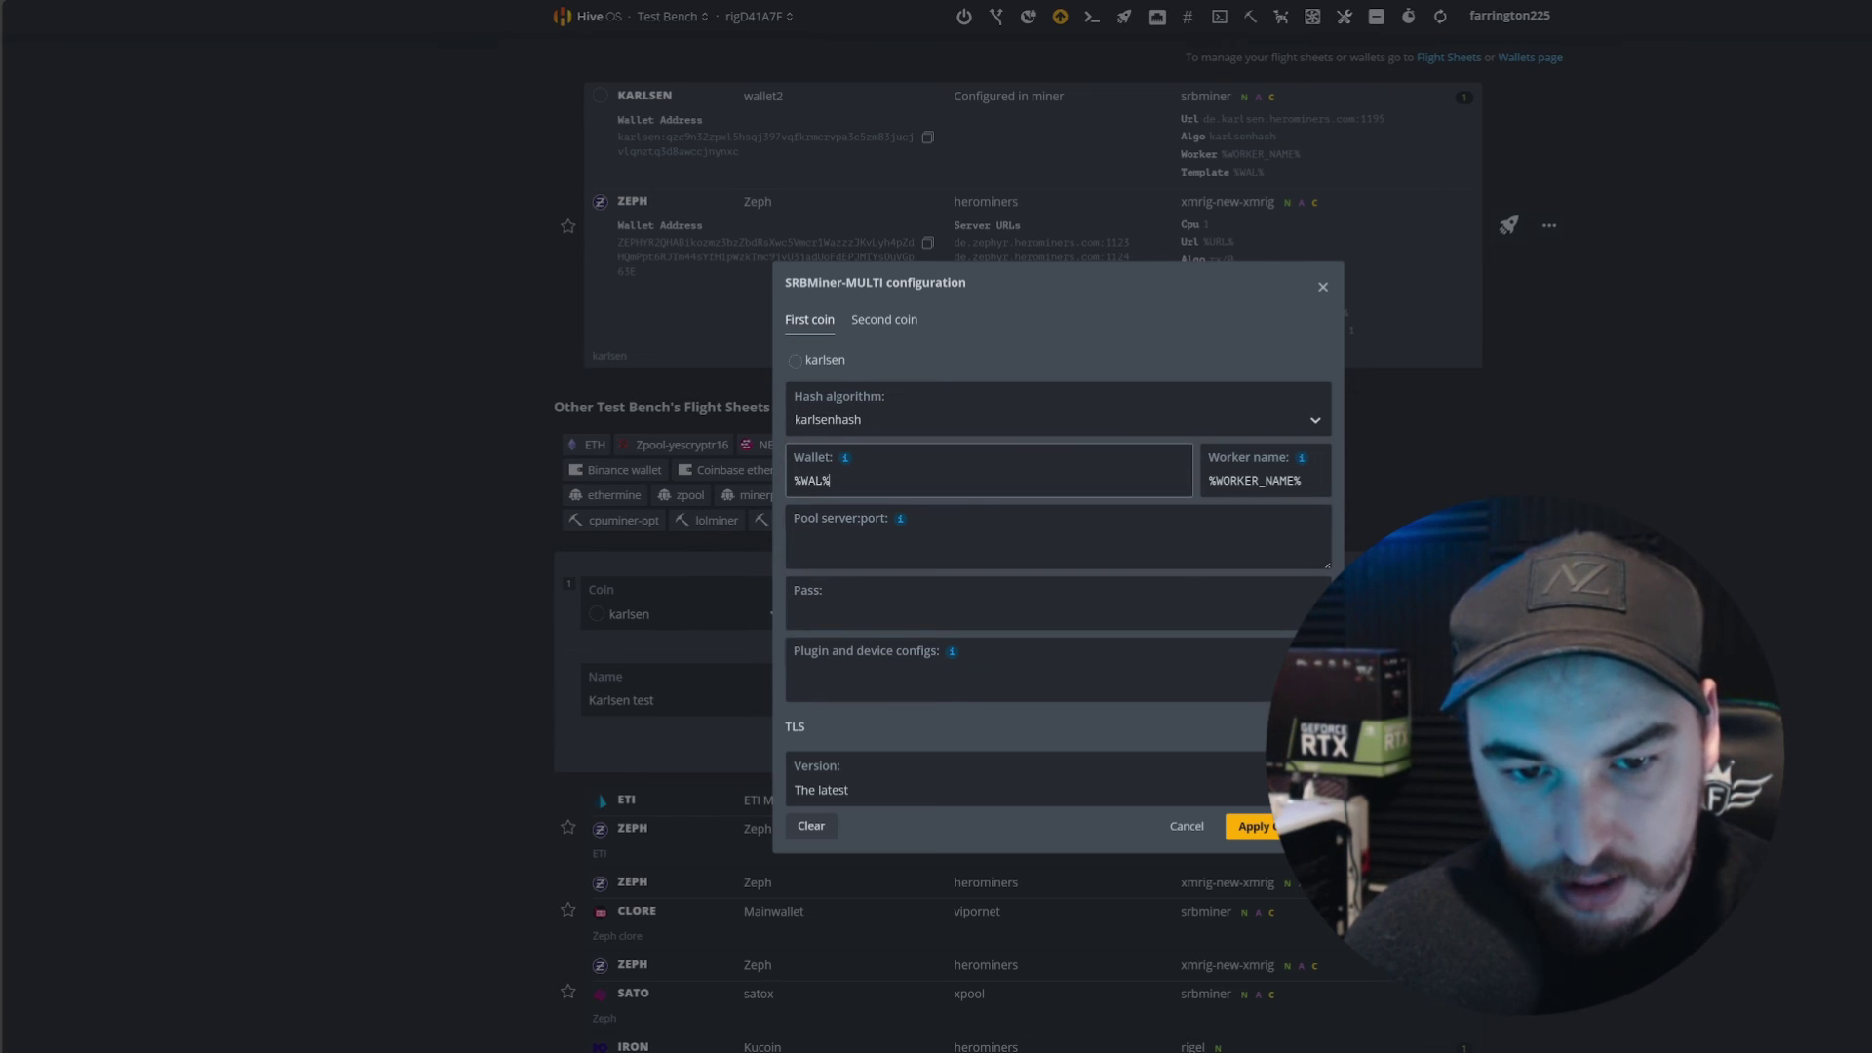
click(904, 559)
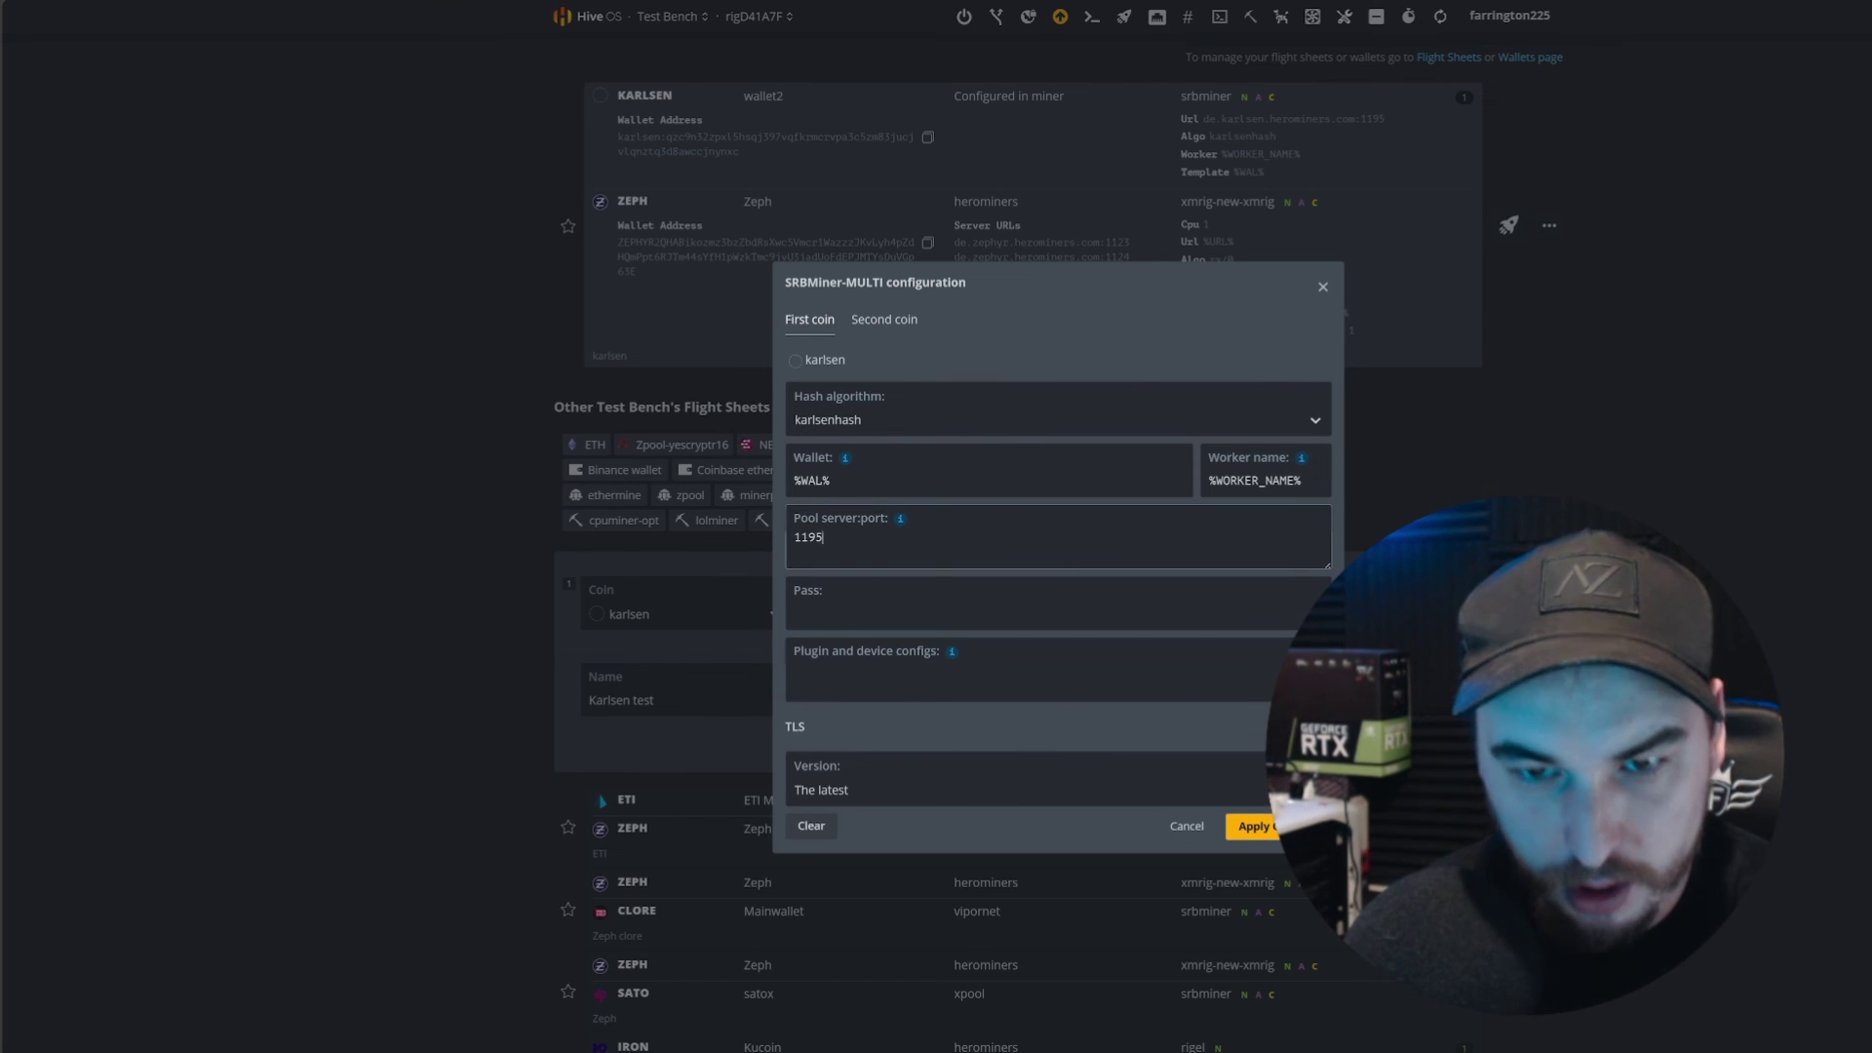
key(alt+Tab)
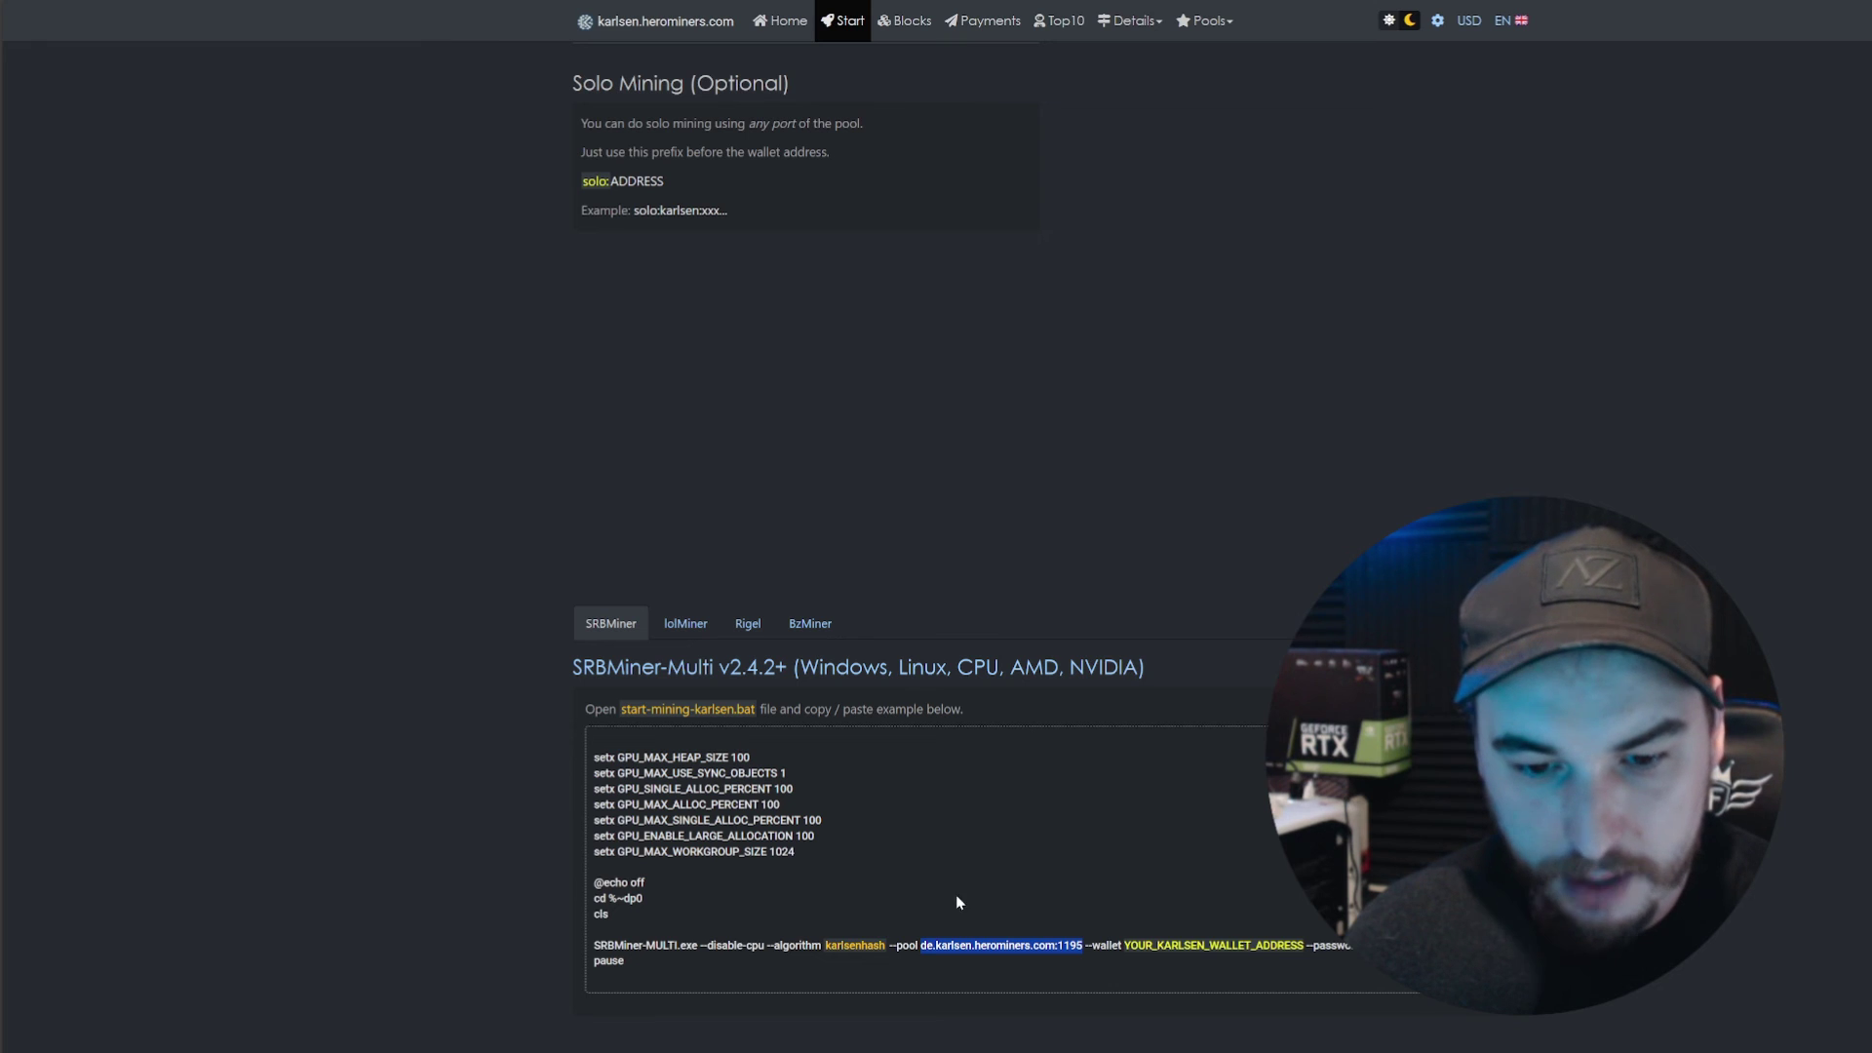
right_click(975, 945)
click(1056, 643)
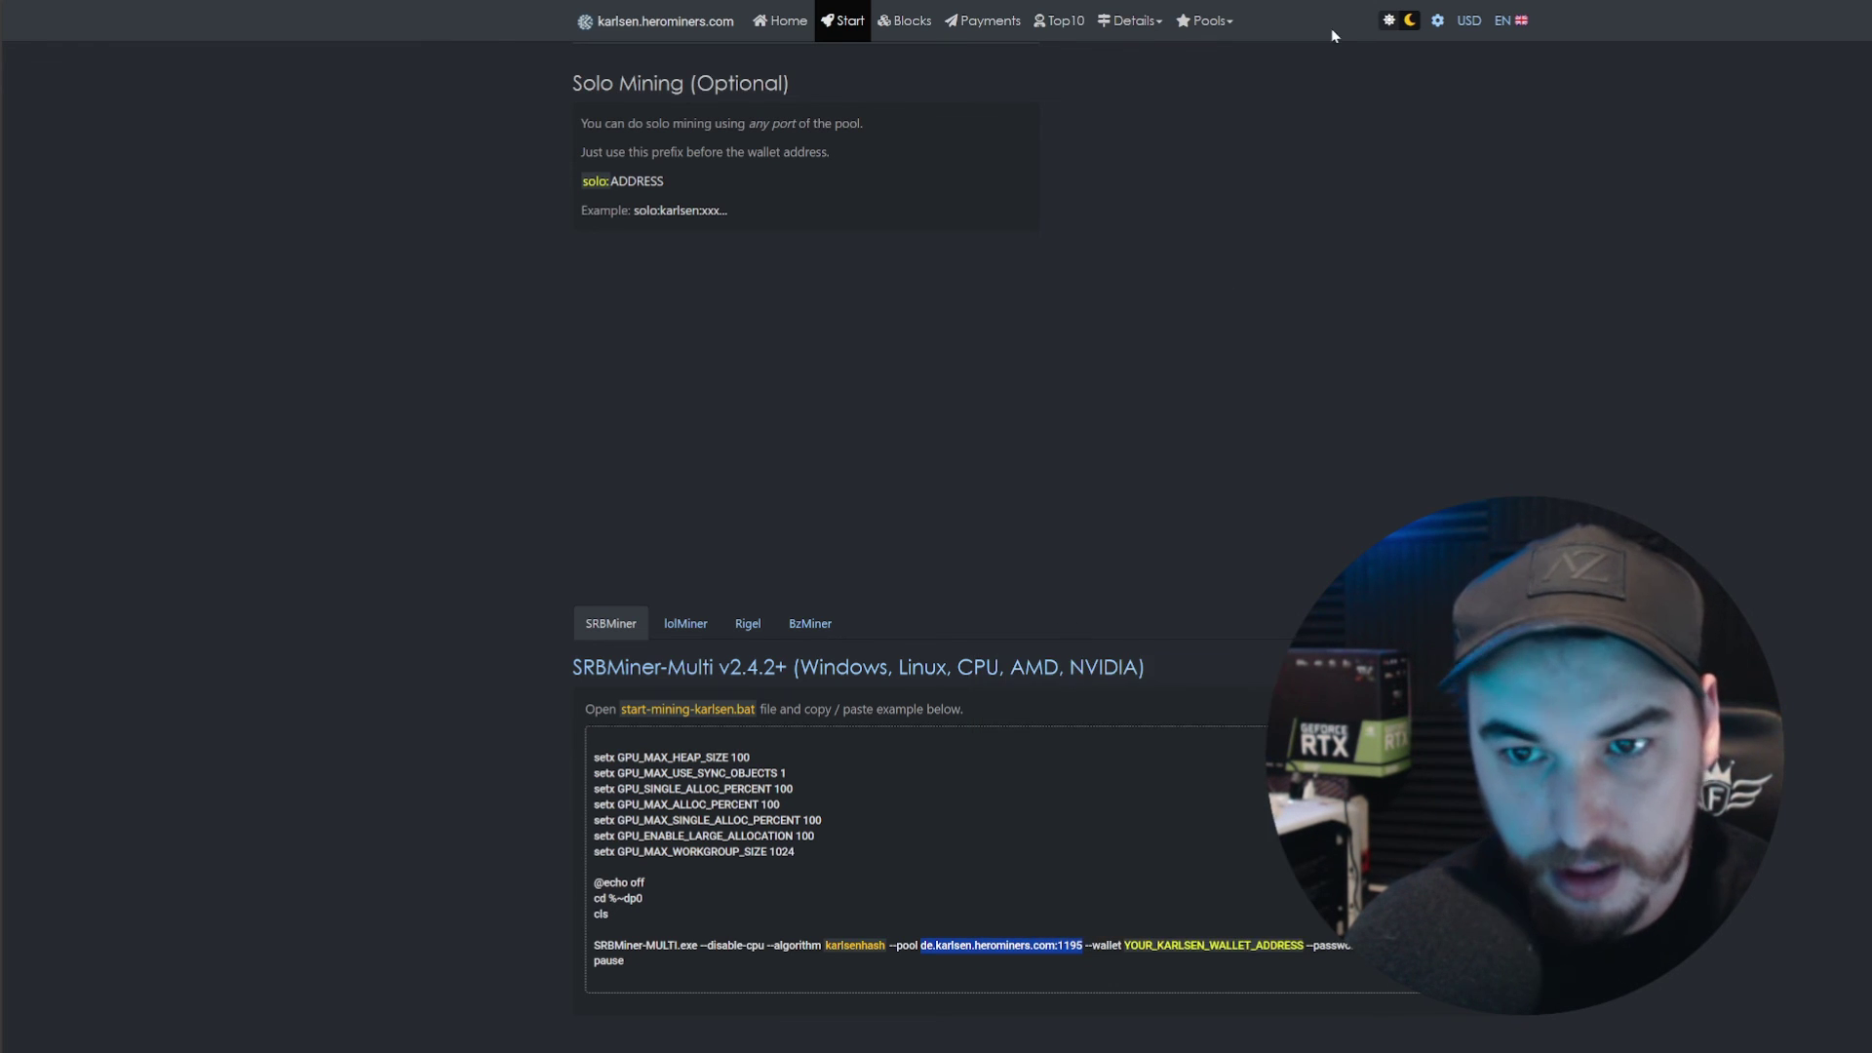
key(alt+Tab)
key(ctrl+a)
key(ctrl+v)
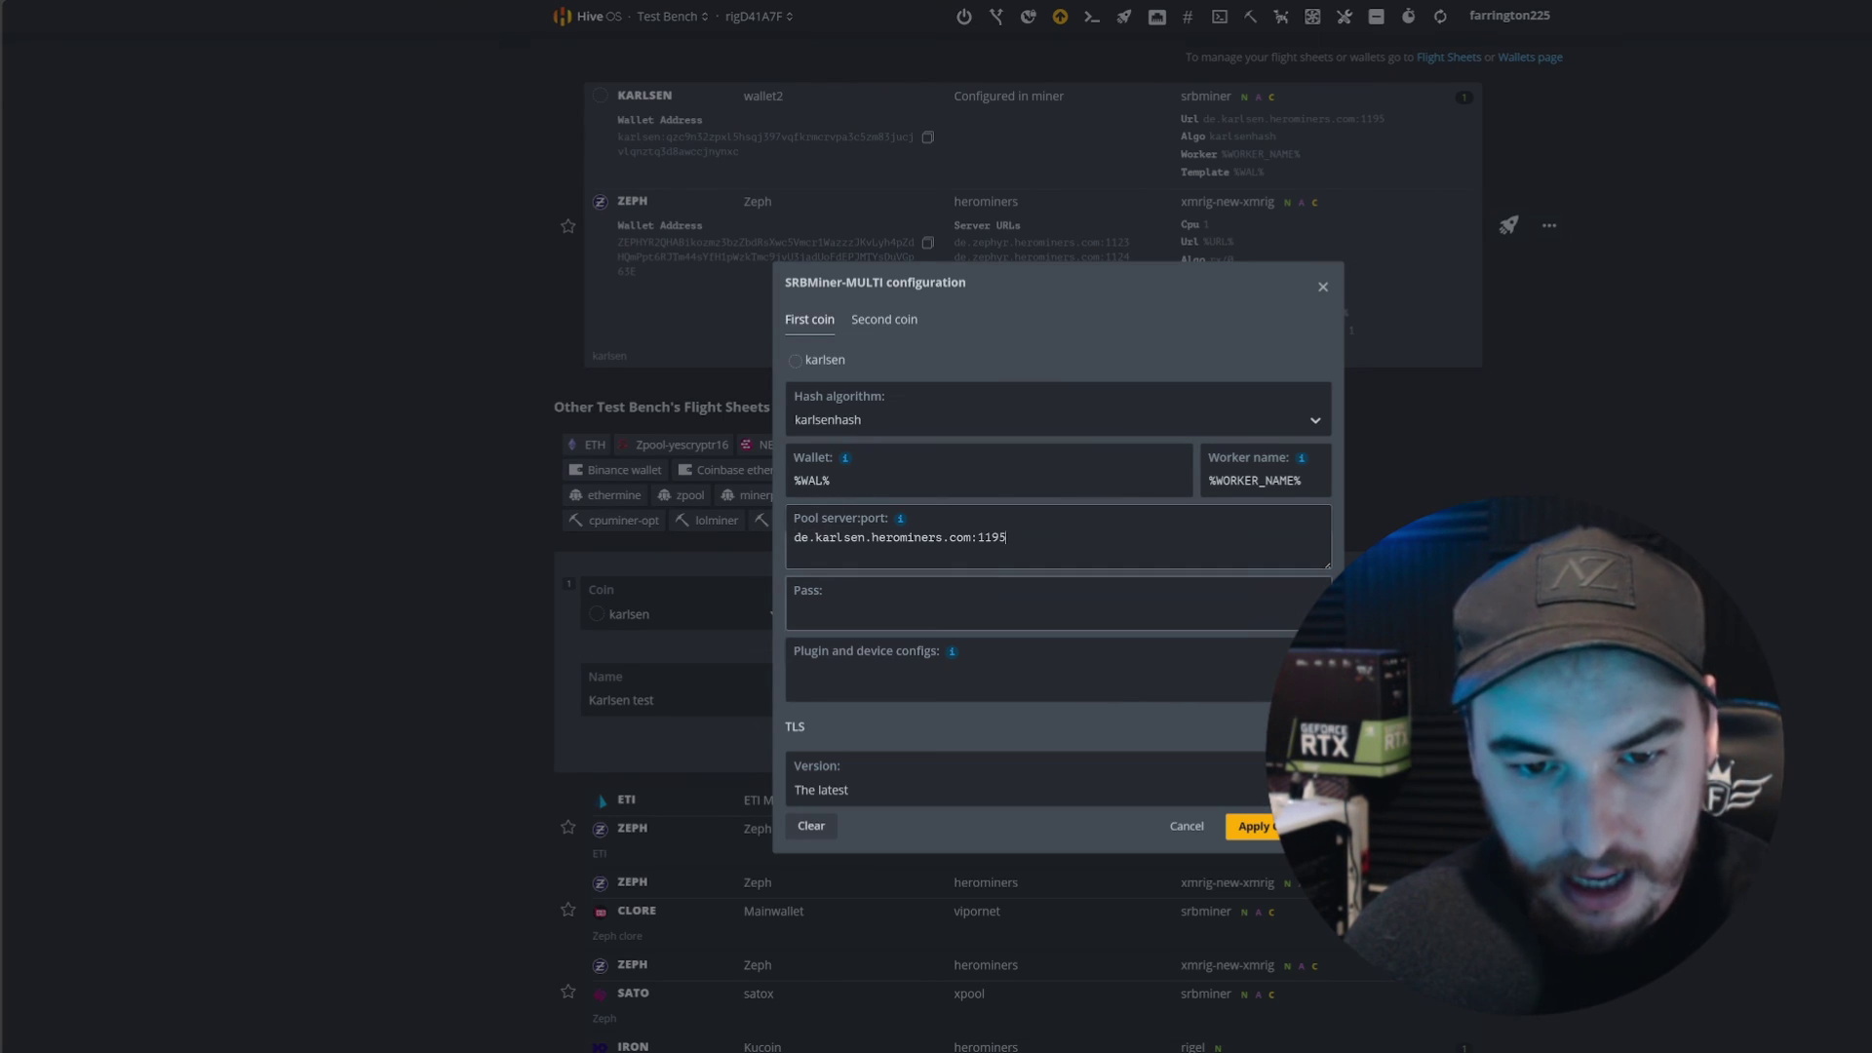
mouse_move(952, 651)
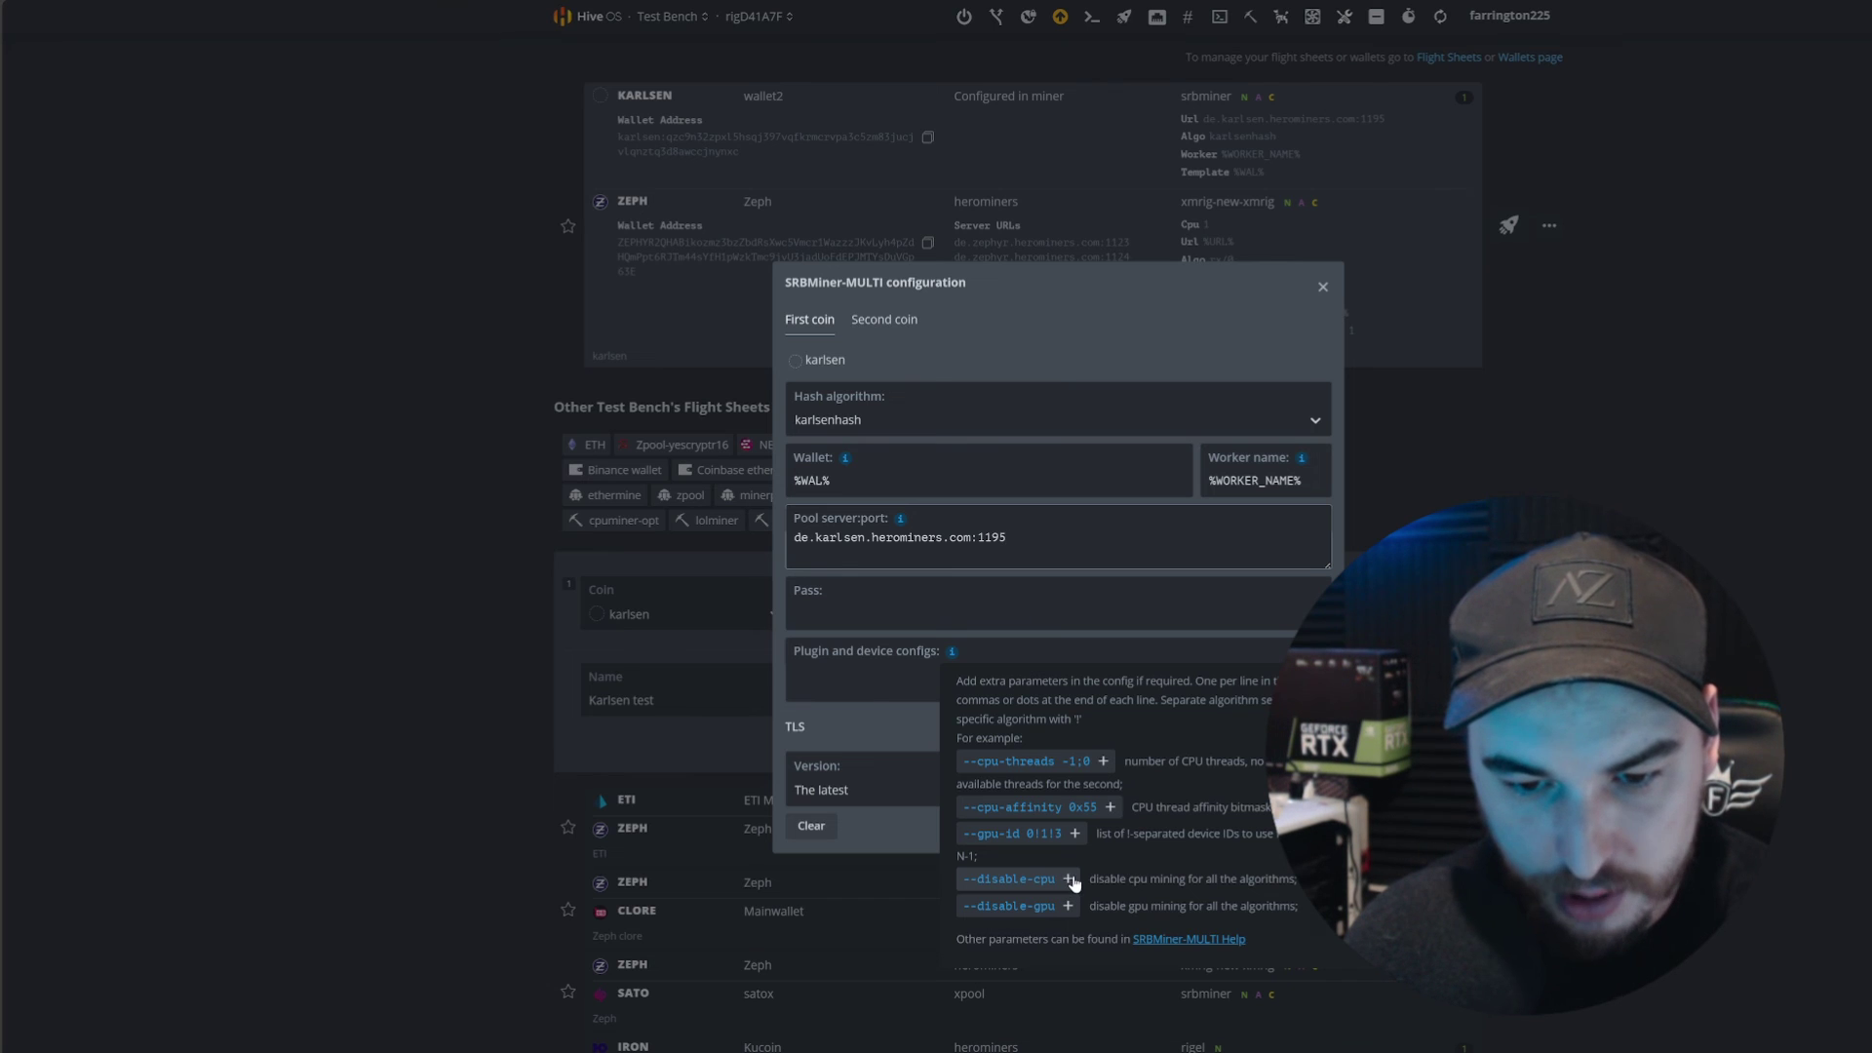
click(1069, 879)
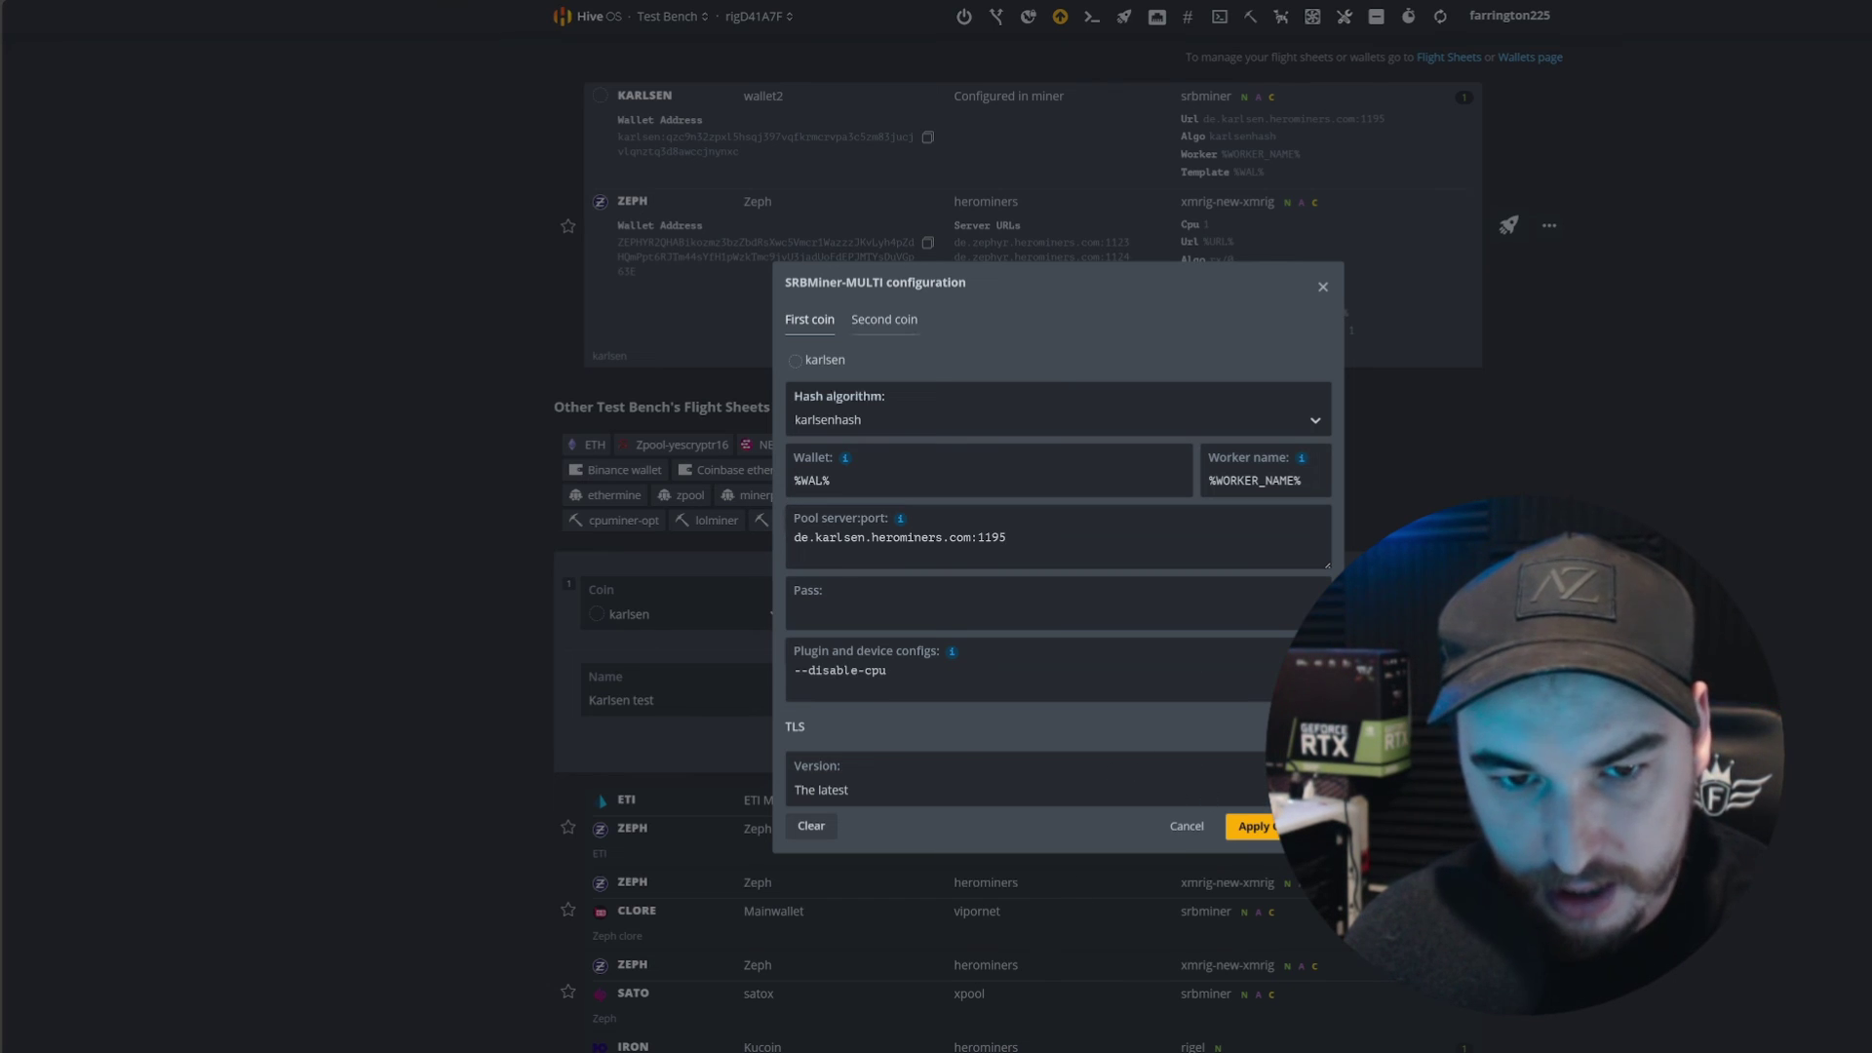
- Apply the SRBMiner-MULTI settings and save the Karlsen test flight sheet to rigD41A7F
click(1270, 836)
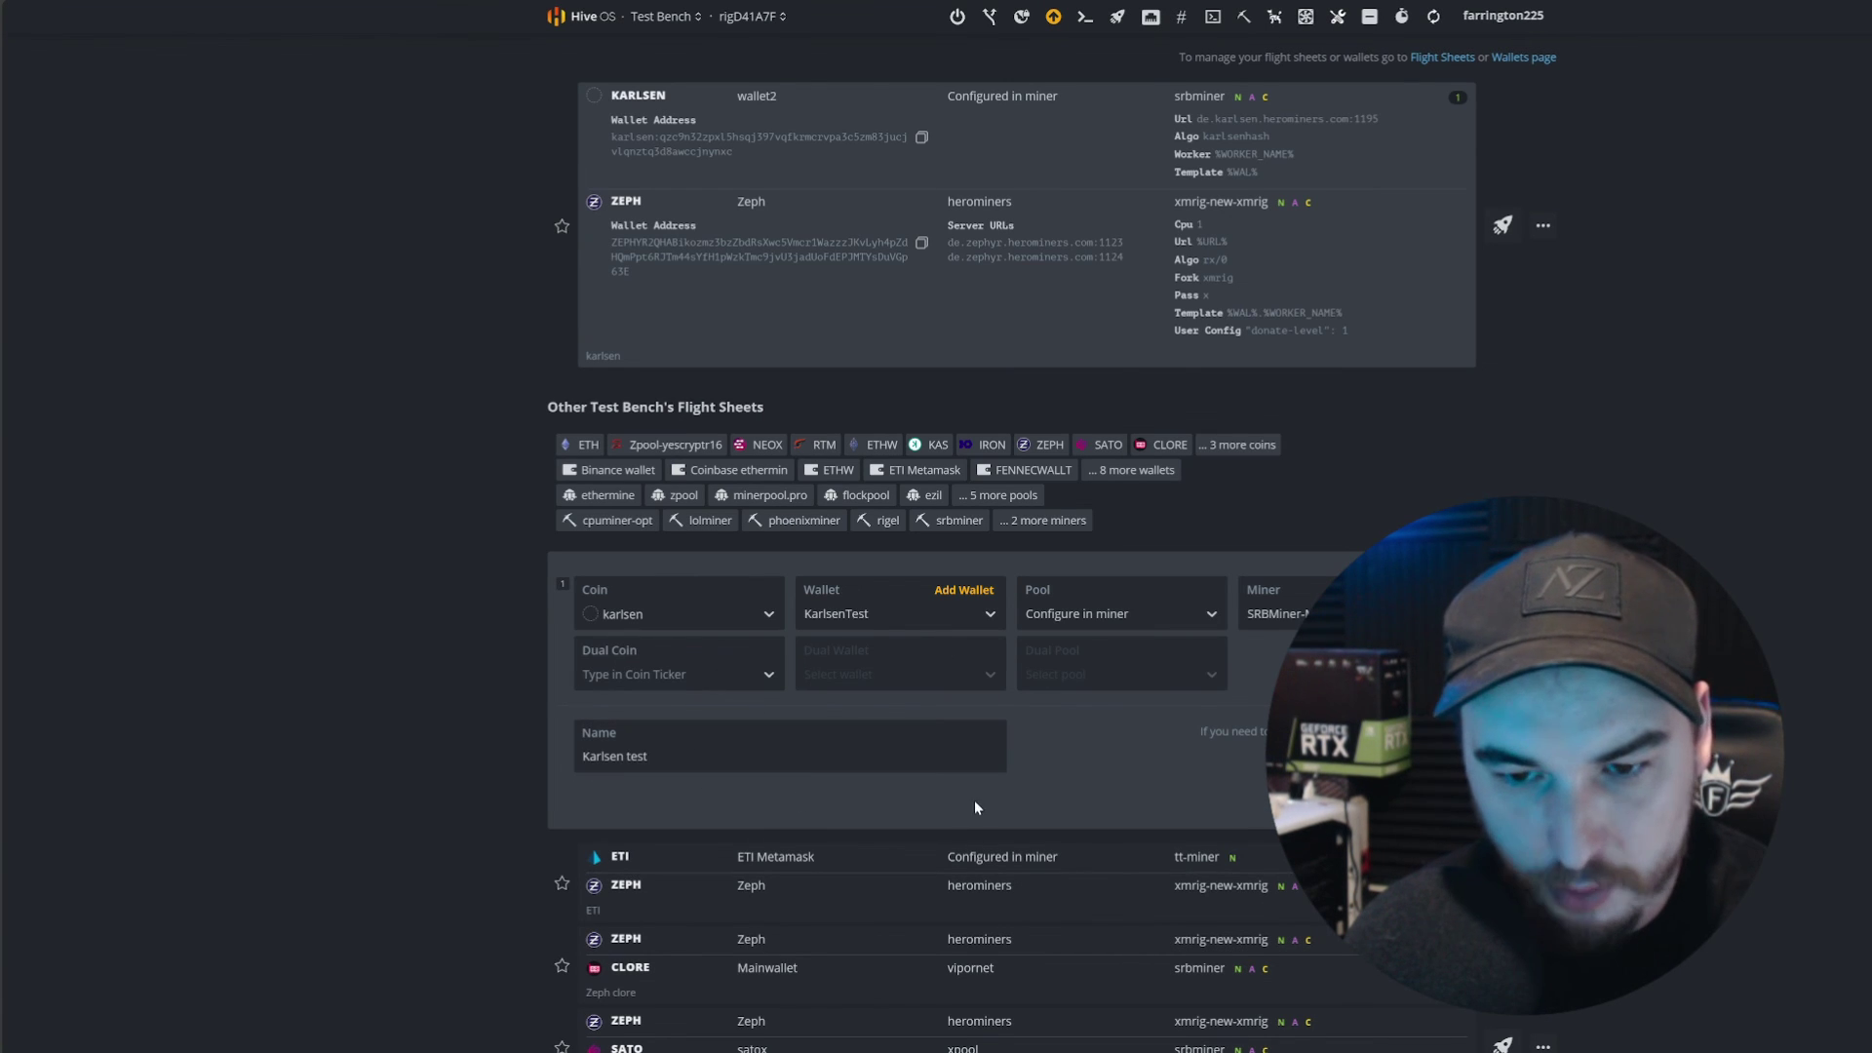
key(Return)
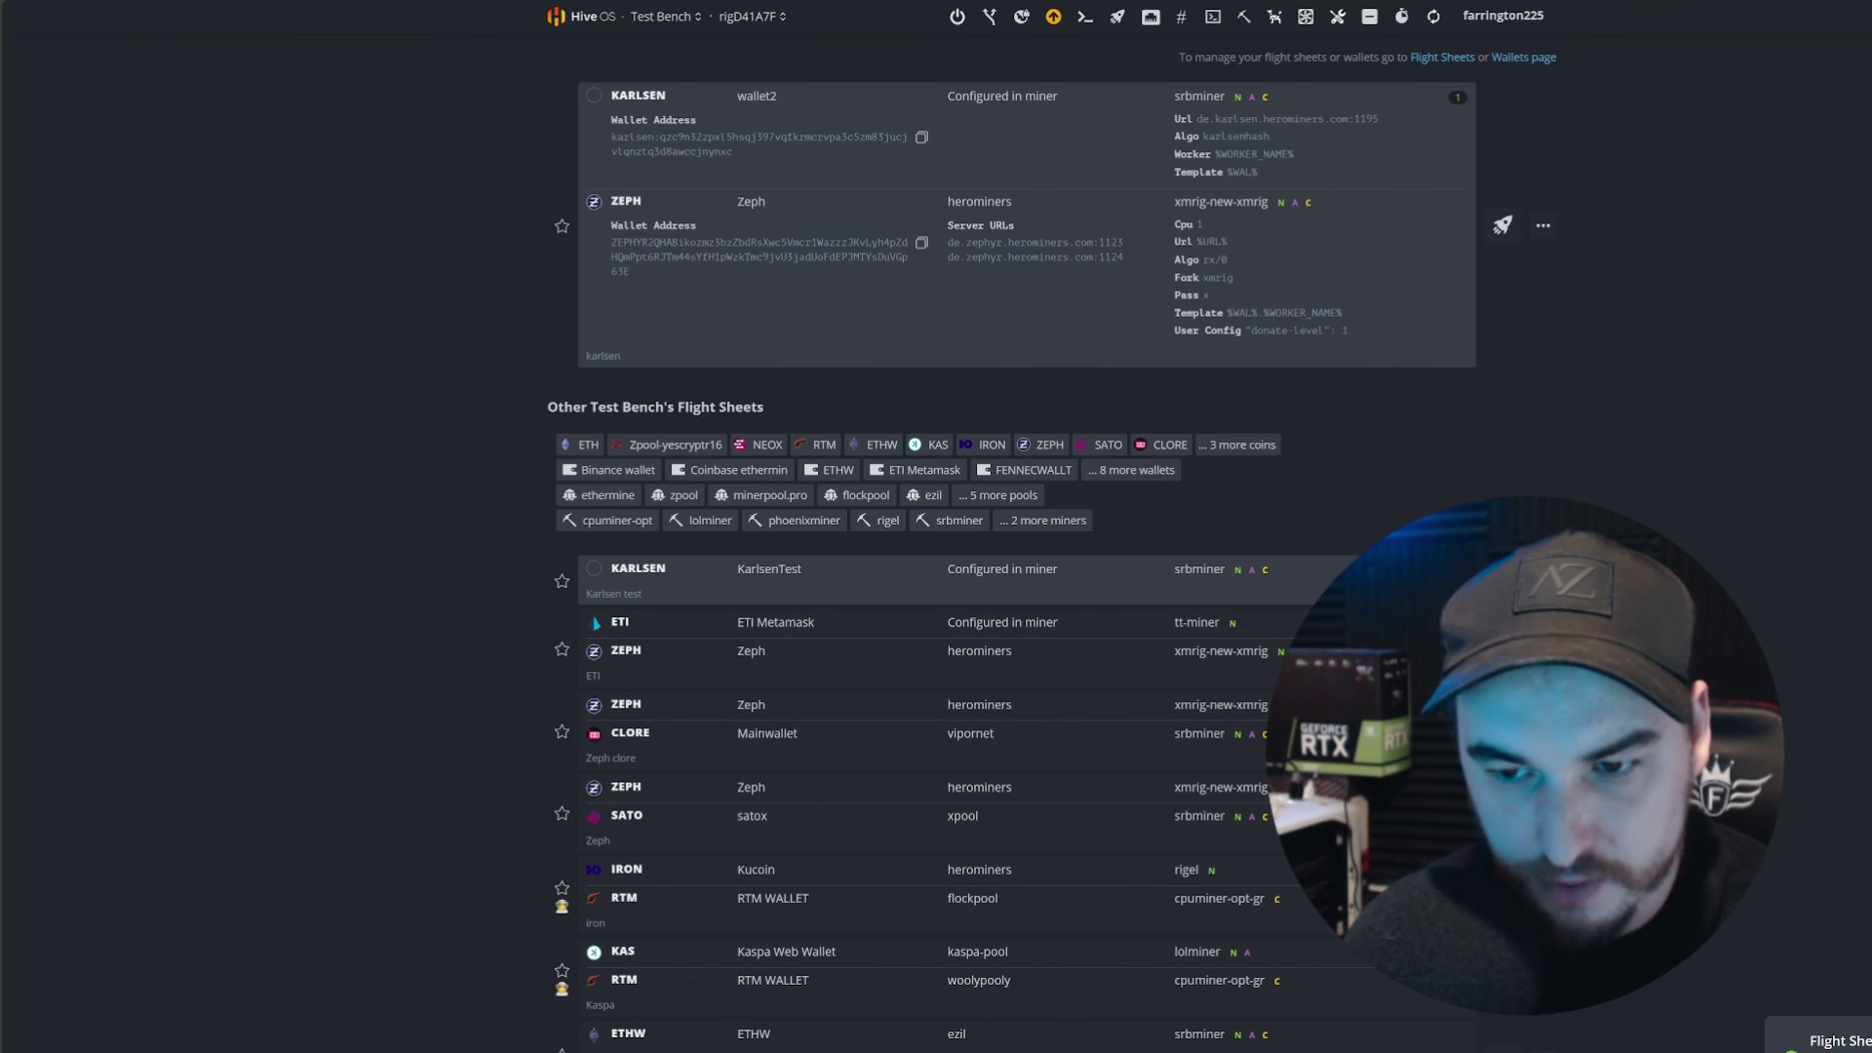
scroll(818, 325, up, 3)
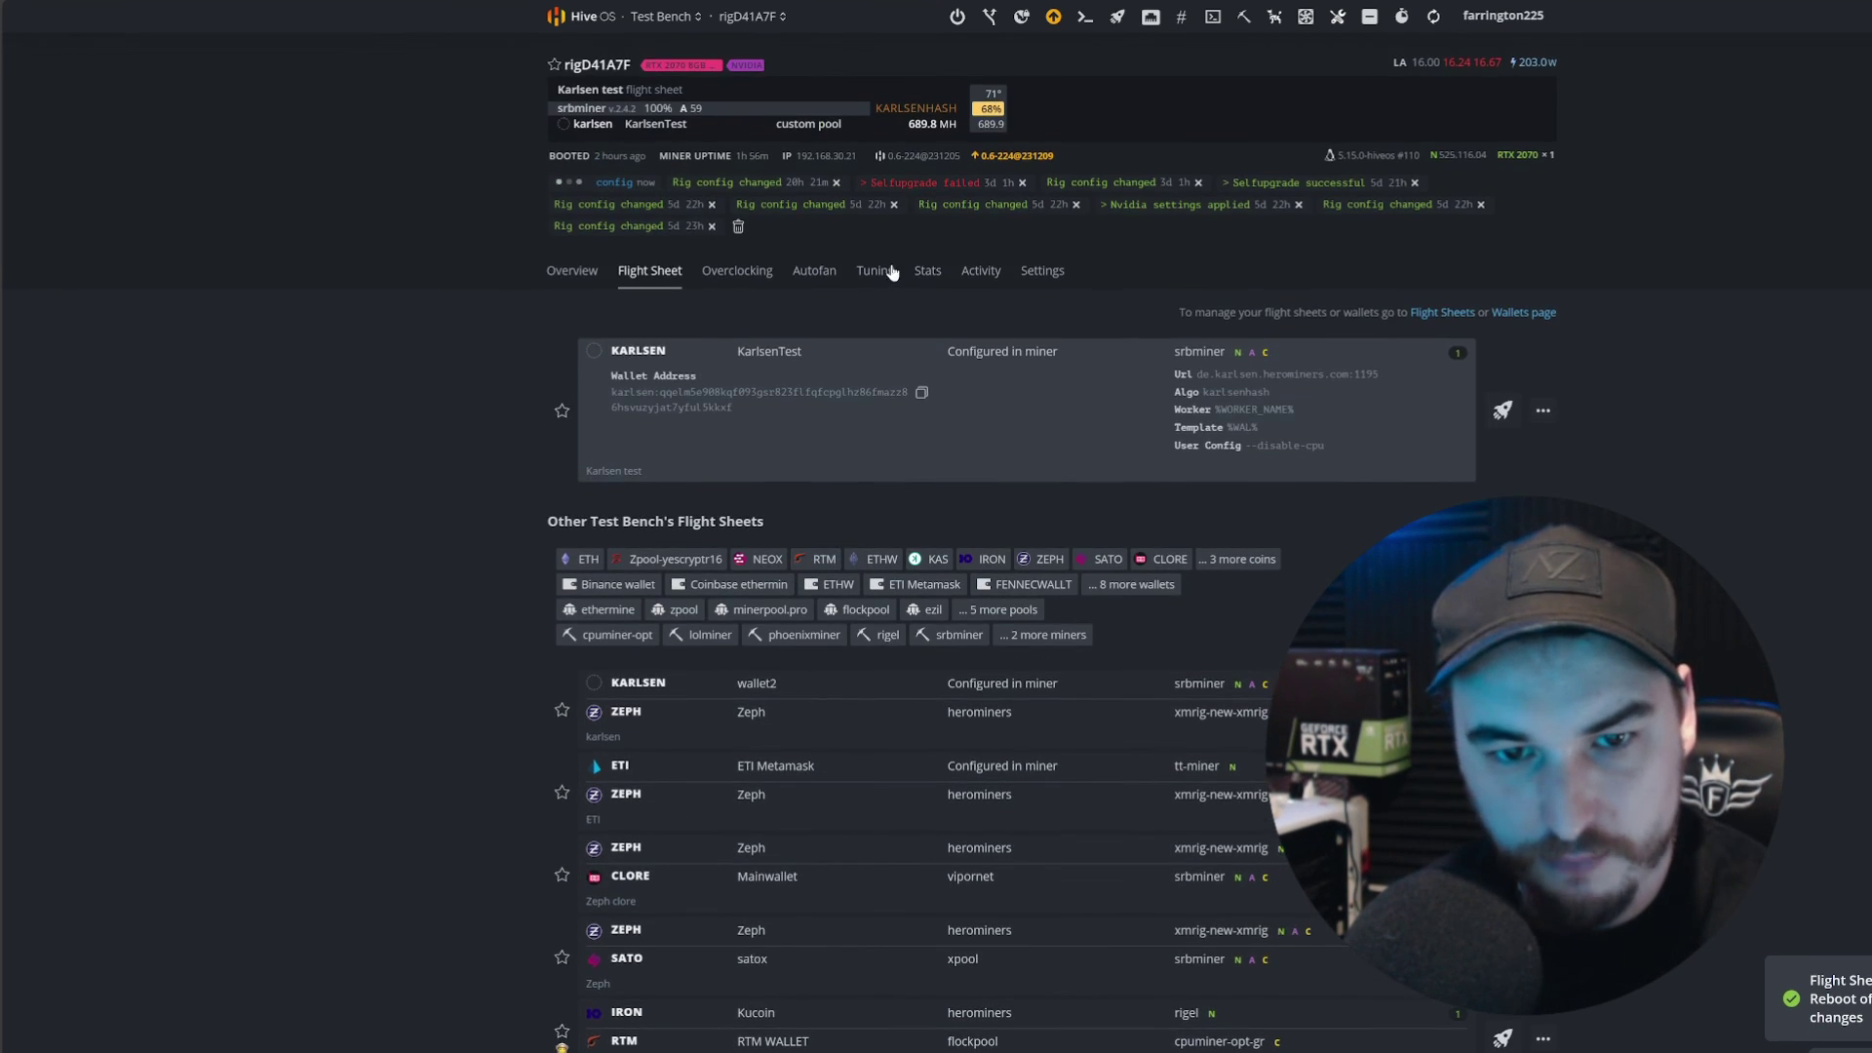